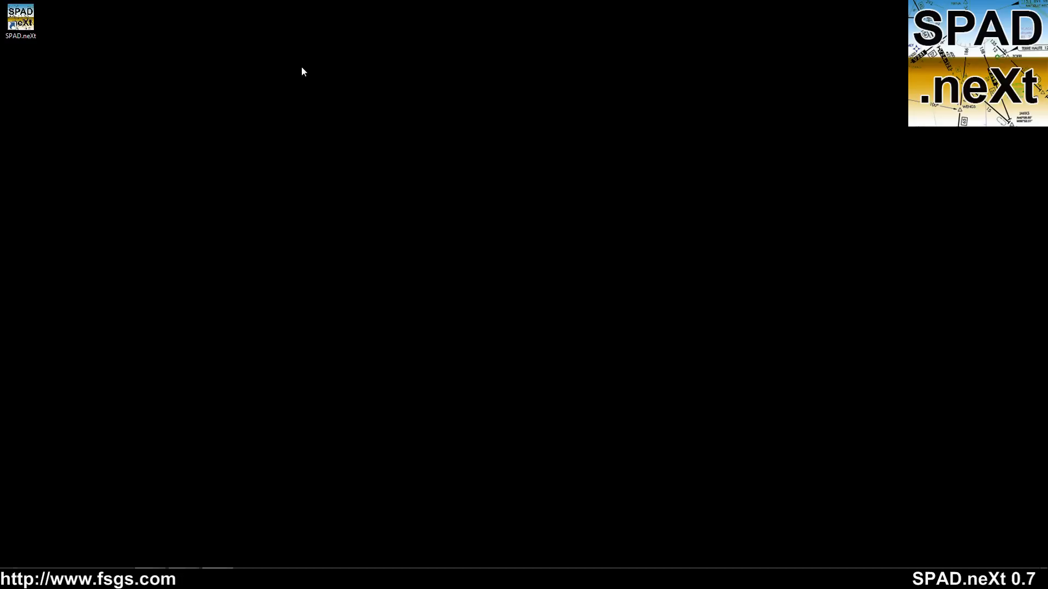
Step: Launch SPAD.neXt and start its configuration wizard with SPAD.neXt and FSX/P3D set to run on the same computer (local)
double_click(30, 22)
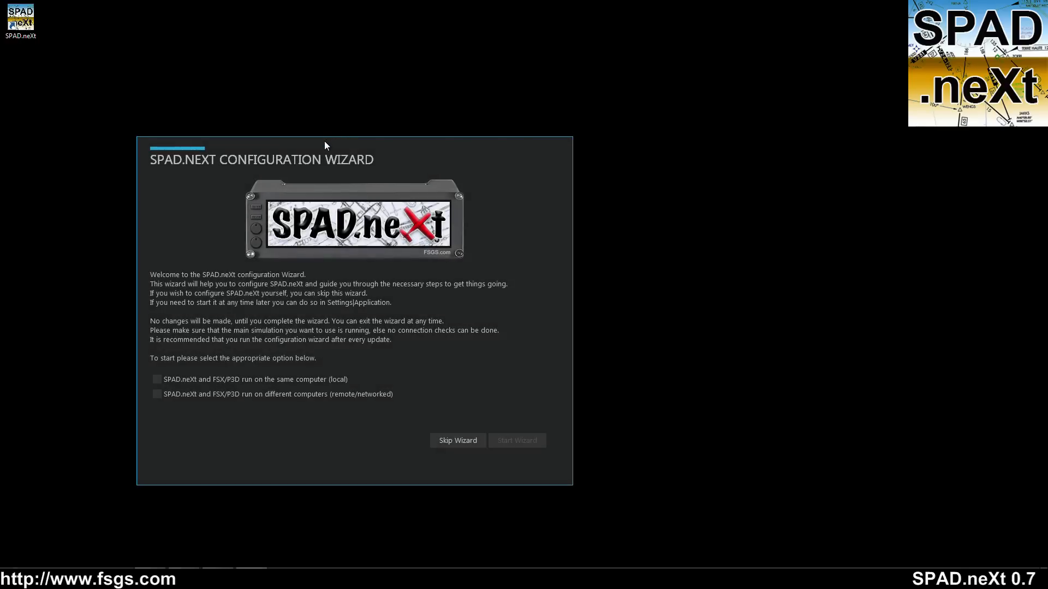
drag(324, 141, 479, 97)
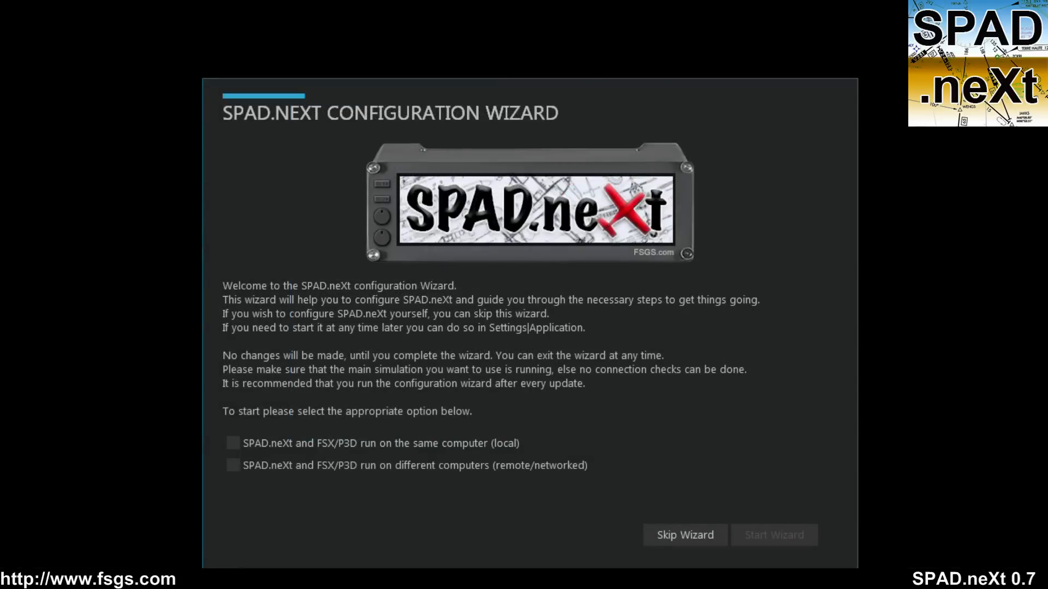
drag(548, 91, 549, 78)
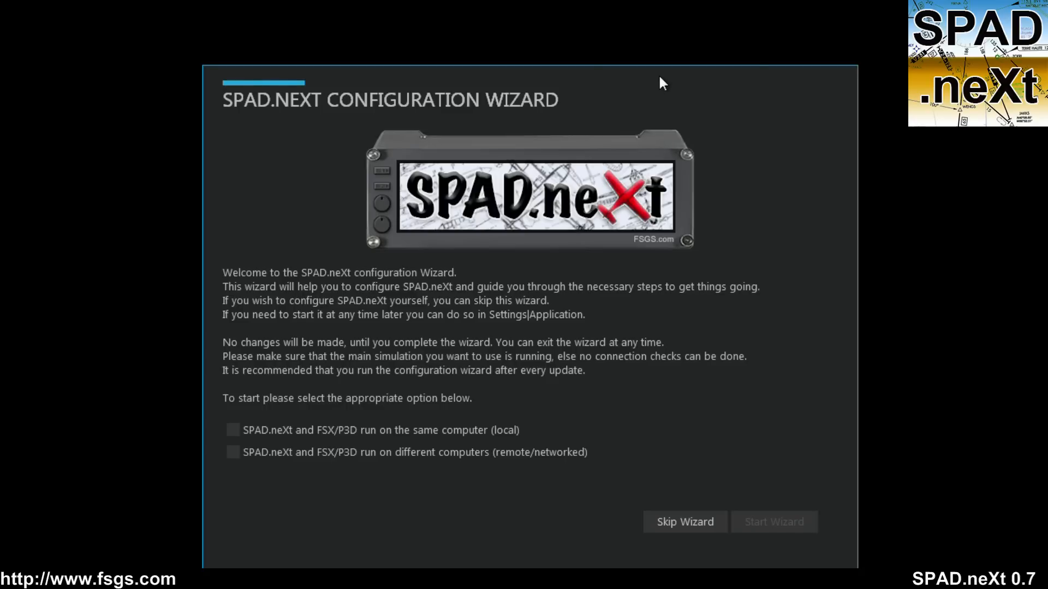
drag(659, 77, 663, 61)
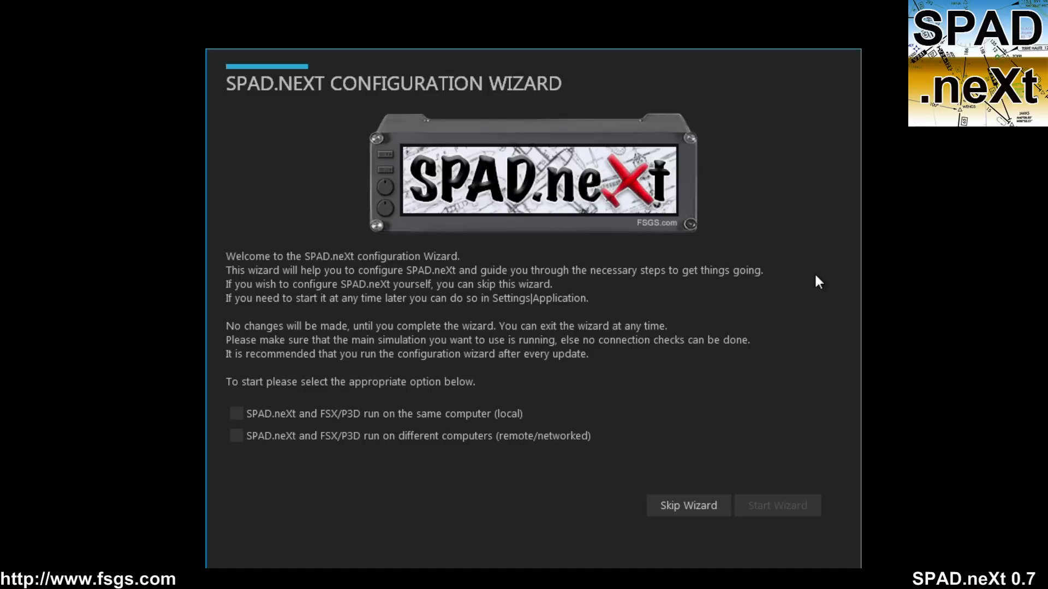
click(384, 415)
click(781, 503)
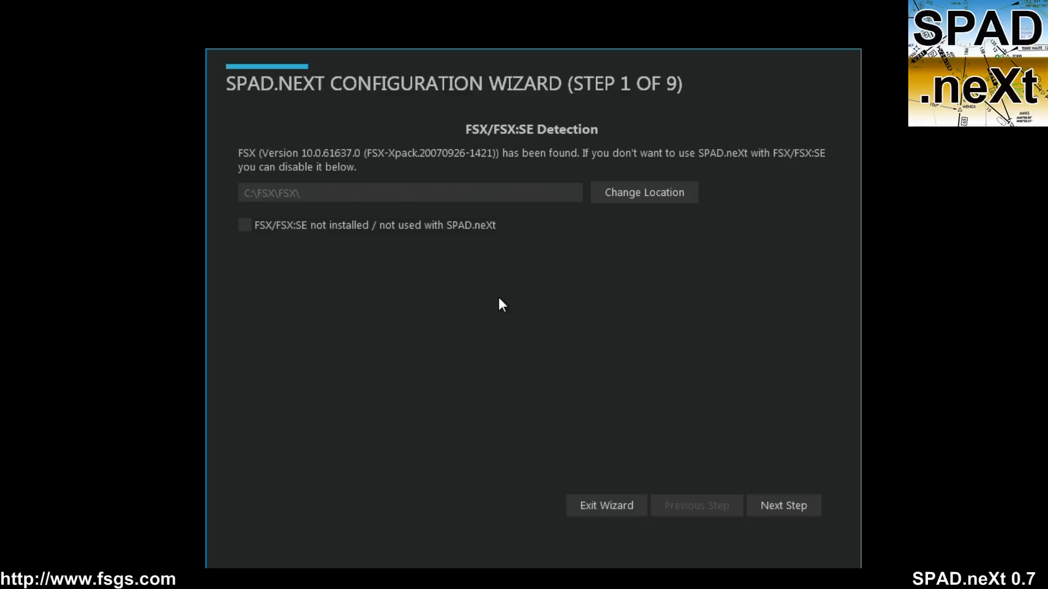
Step: Keep both FSX and Prepar3D enabled for SPAD.neXt at their detected locations and proceed to FSUIPC detection
click(402, 228)
click(365, 233)
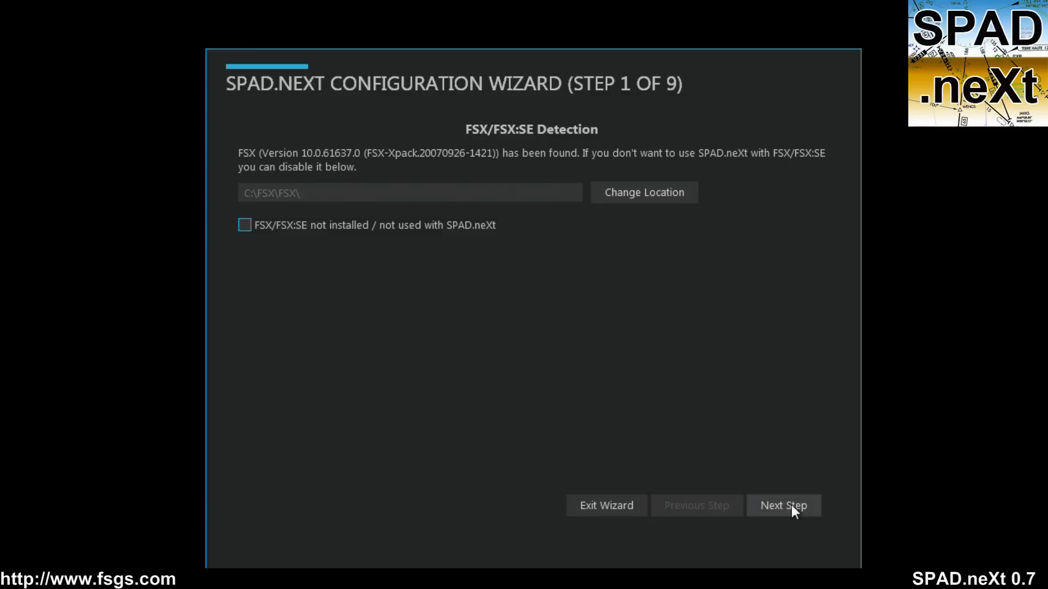
click(791, 506)
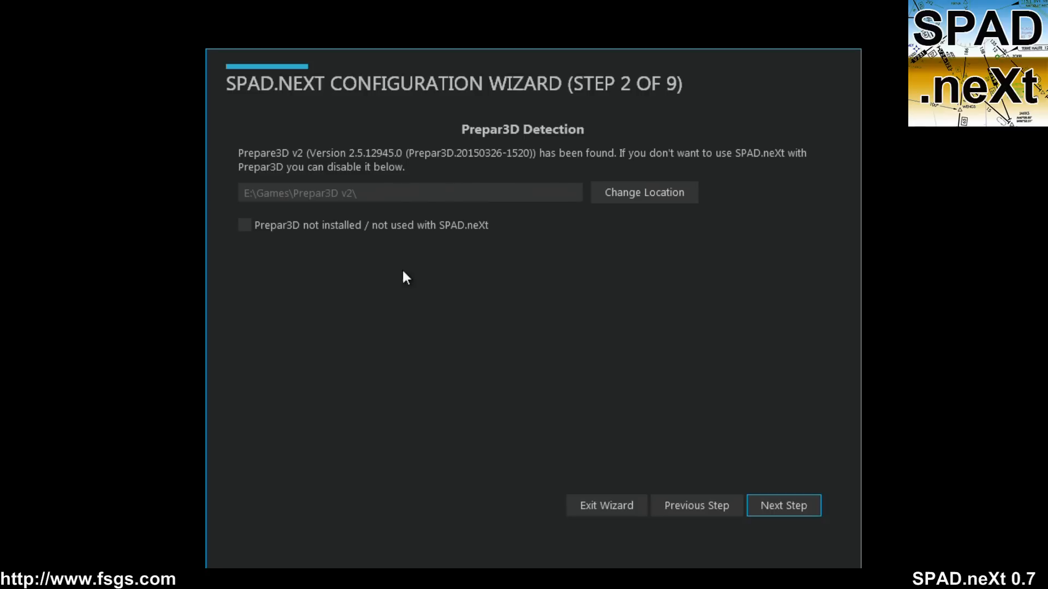
click(277, 229)
click(784, 504)
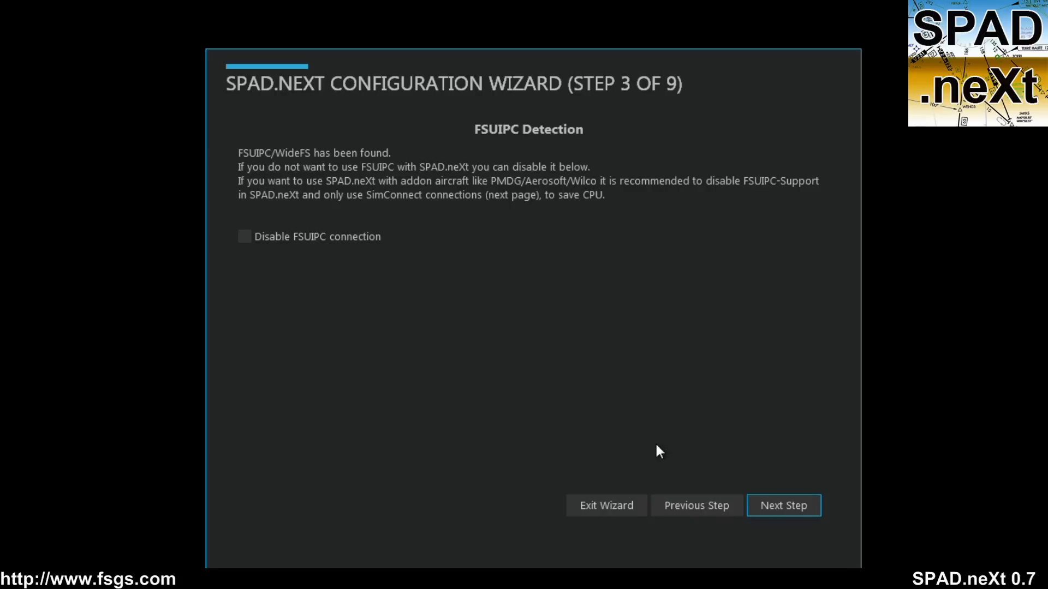
Step: Keep the FSUIPC connection enabled and proceed to SimConnect detection
click(702, 509)
click(786, 510)
click(349, 242)
click(334, 237)
click(787, 501)
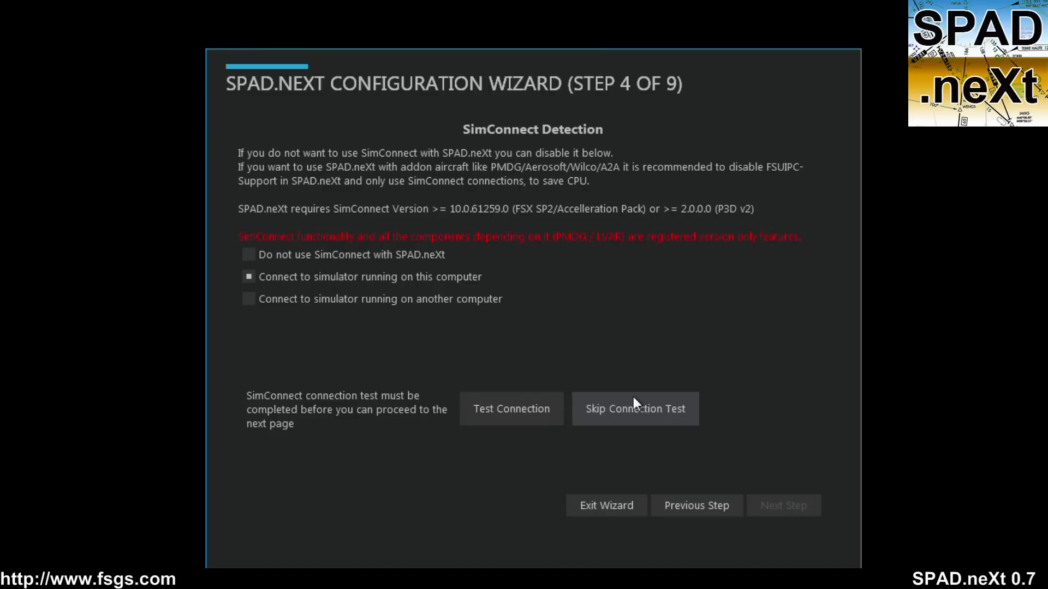
click(340, 257)
click(330, 254)
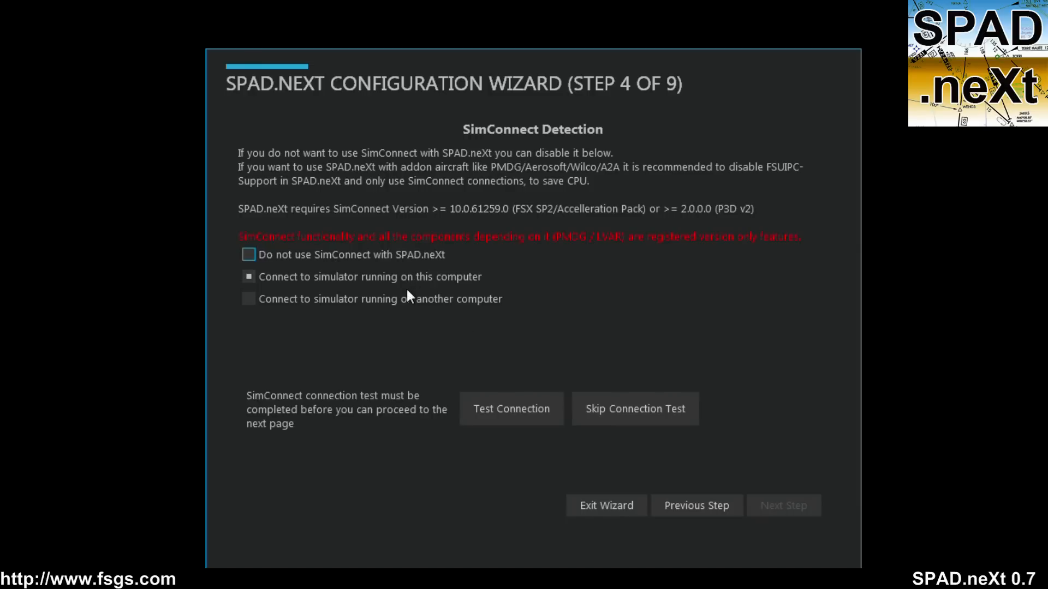
click(395, 300)
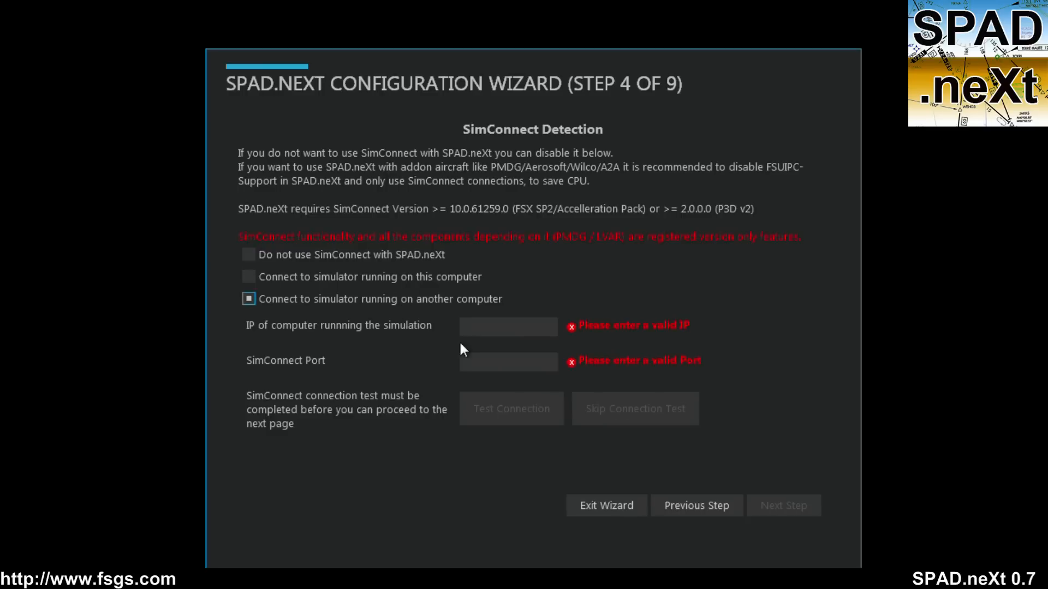
click(497, 326)
click(273, 277)
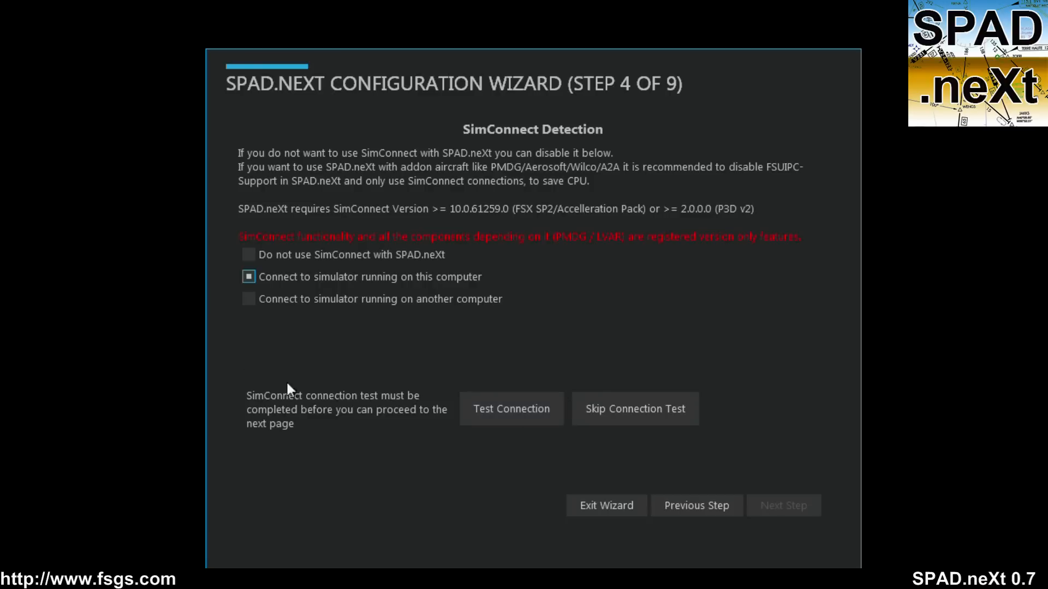
Step: Test the SimConnect connection to the simulator on this computer and dismiss the test result
click(492, 410)
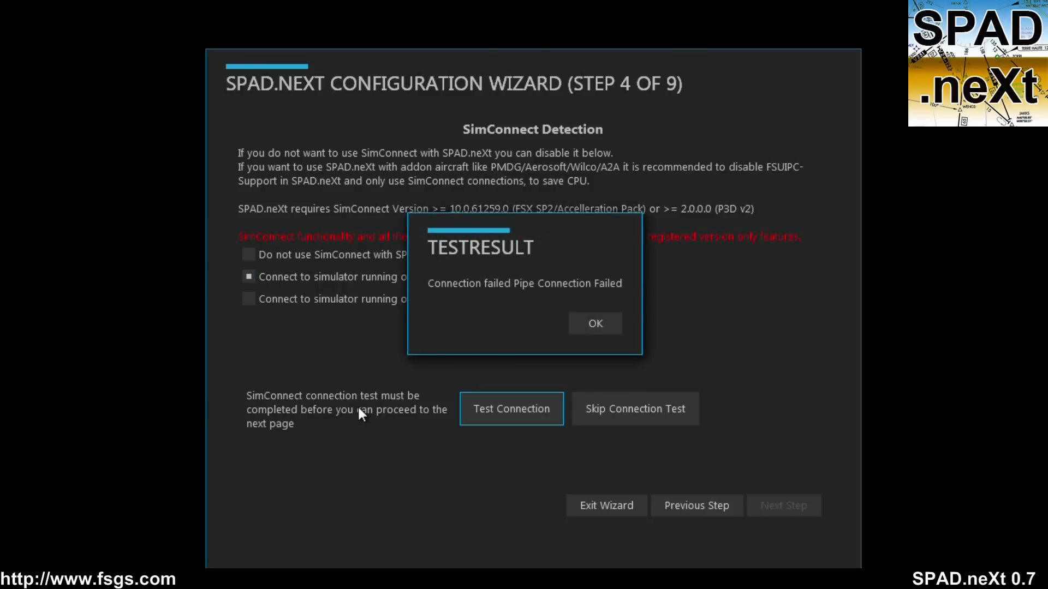
click(594, 324)
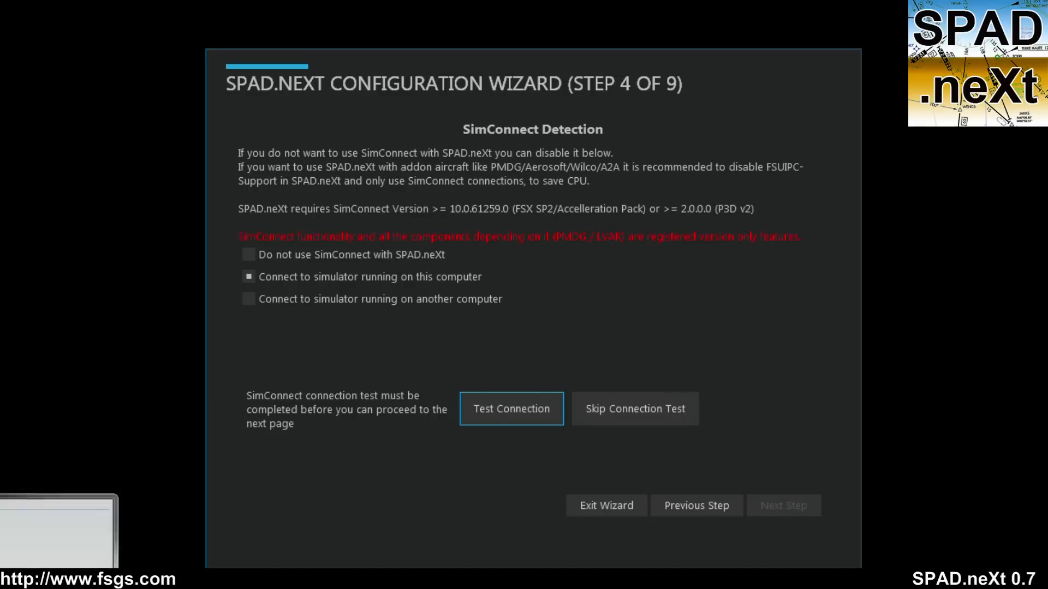
Step: In Windows Explorer, browse to E:\Games\Prepar3D v2, start Prepar3D from that folder and close the folder window
click(32, 573)
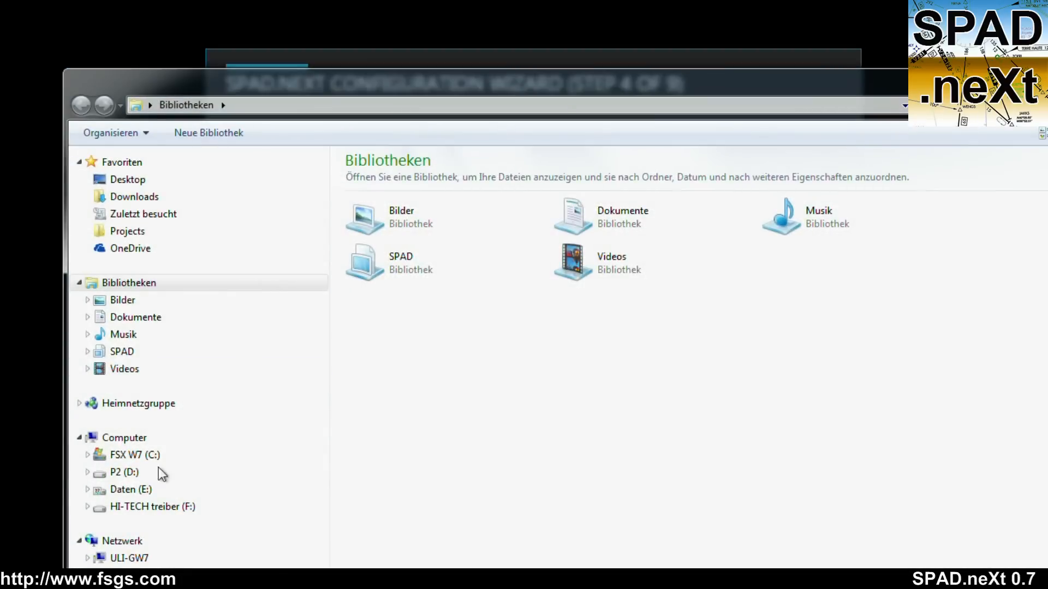
click(137, 491)
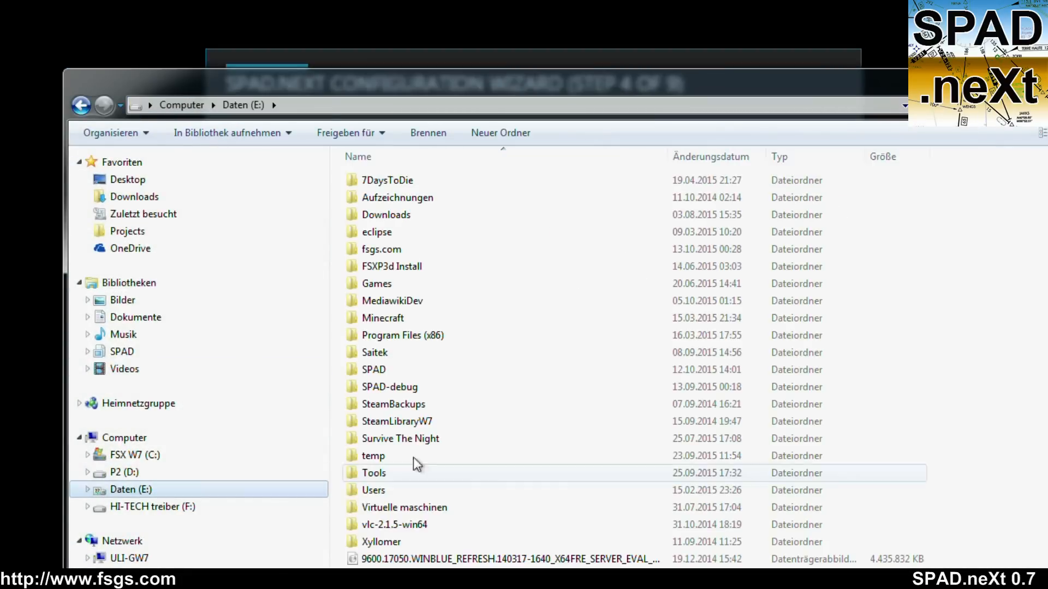
double_click(382, 283)
click(394, 221)
double_click(394, 219)
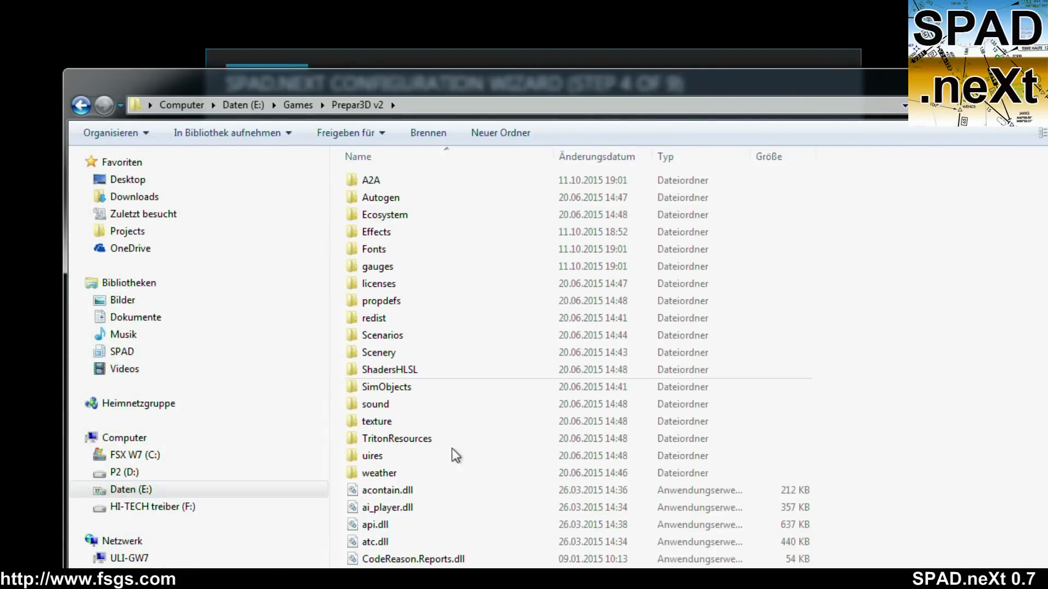
scroll(457, 456, down, 8)
scroll(392, 468, down, 7)
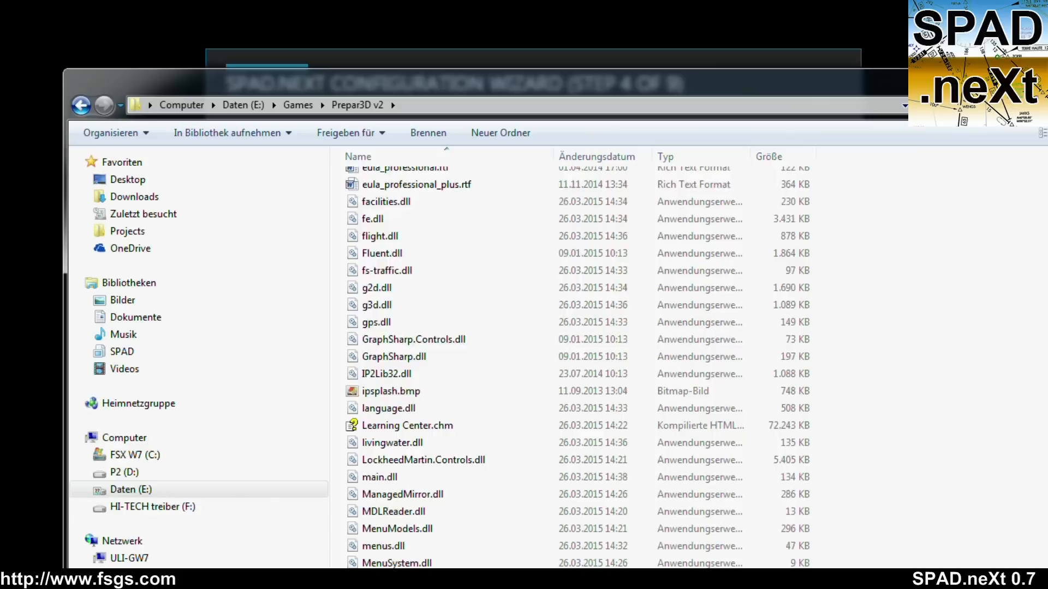
double_click(393, 461)
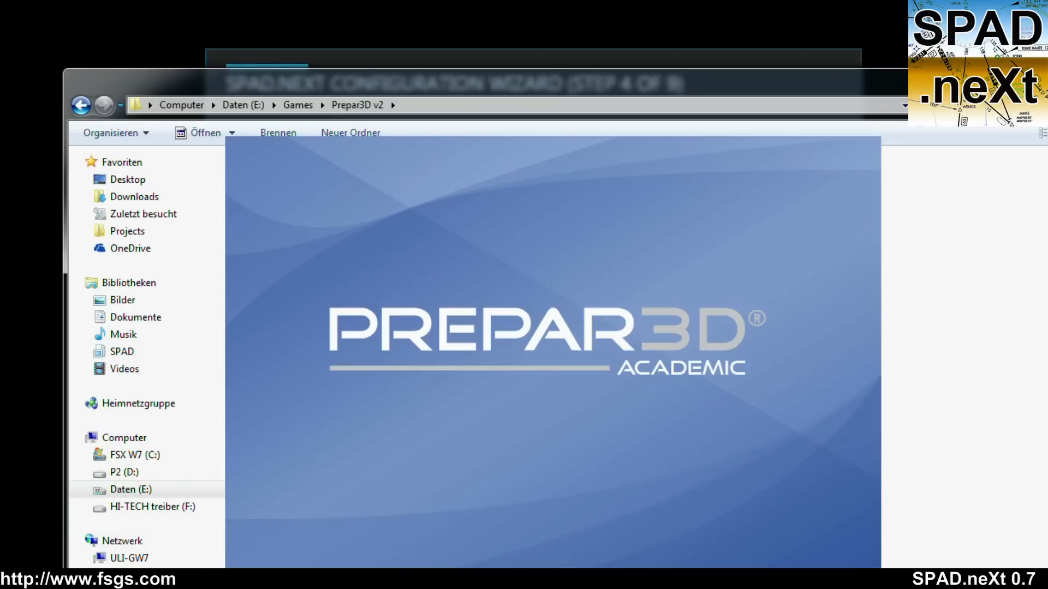
click(1045, 75)
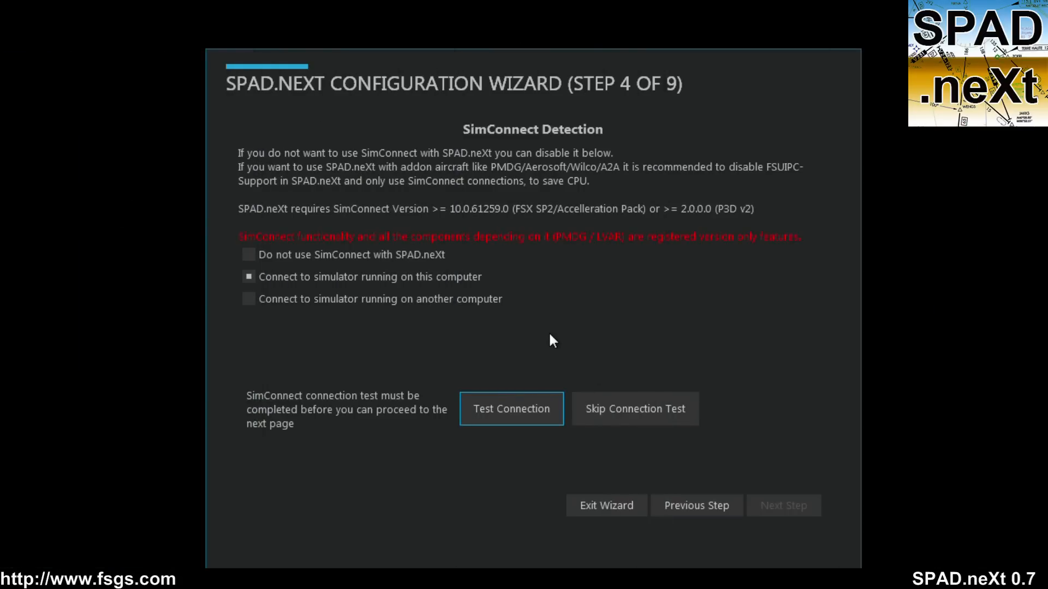
Step: Repeat the SimConnect connection test with Prepar3D running and proceed to PMDG detection
click(503, 414)
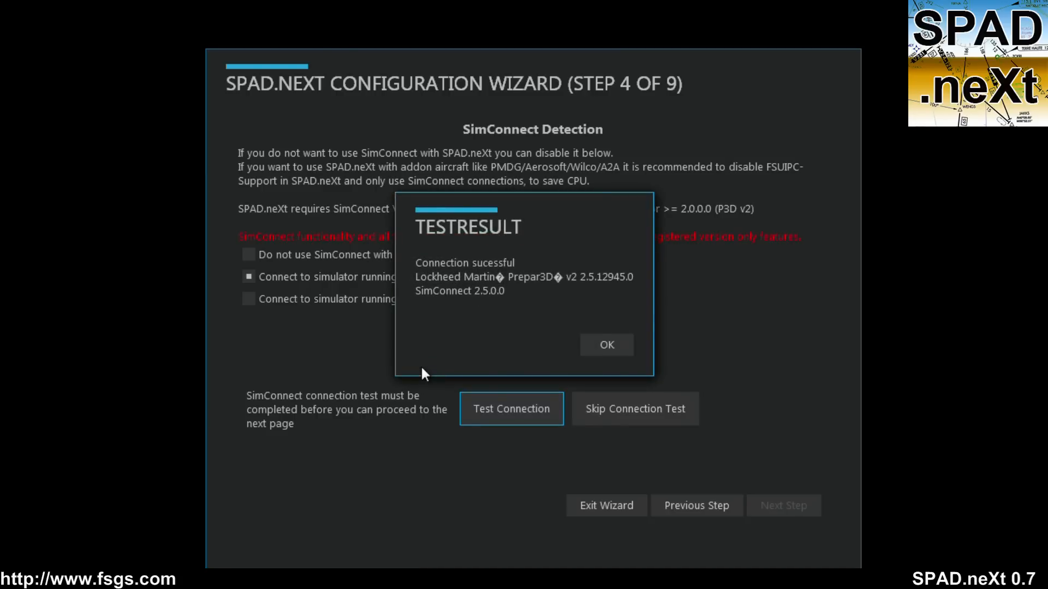
click(611, 346)
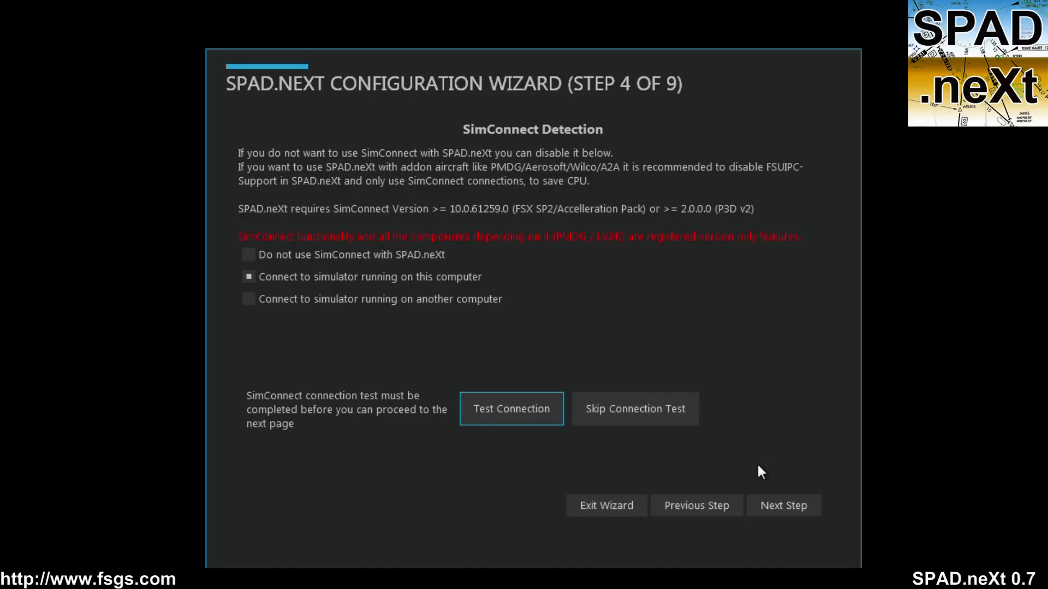
click(787, 506)
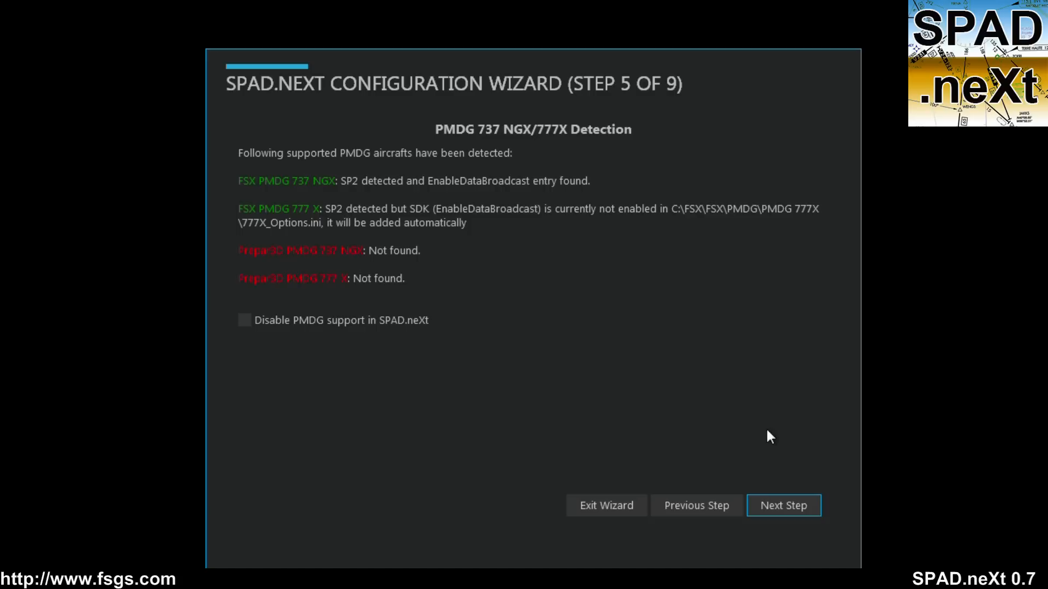
Step: Keep PMDG support enabled, dismiss the 777X_Options.ini error and proceed to the LVAR support step
click(370, 181)
click(250, 321)
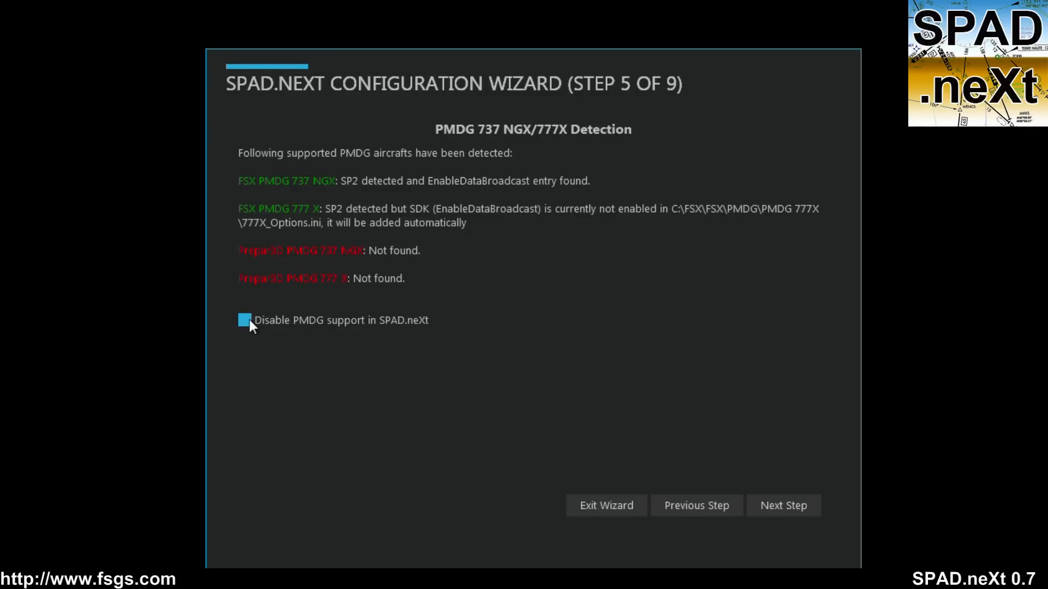
click(337, 325)
click(782, 505)
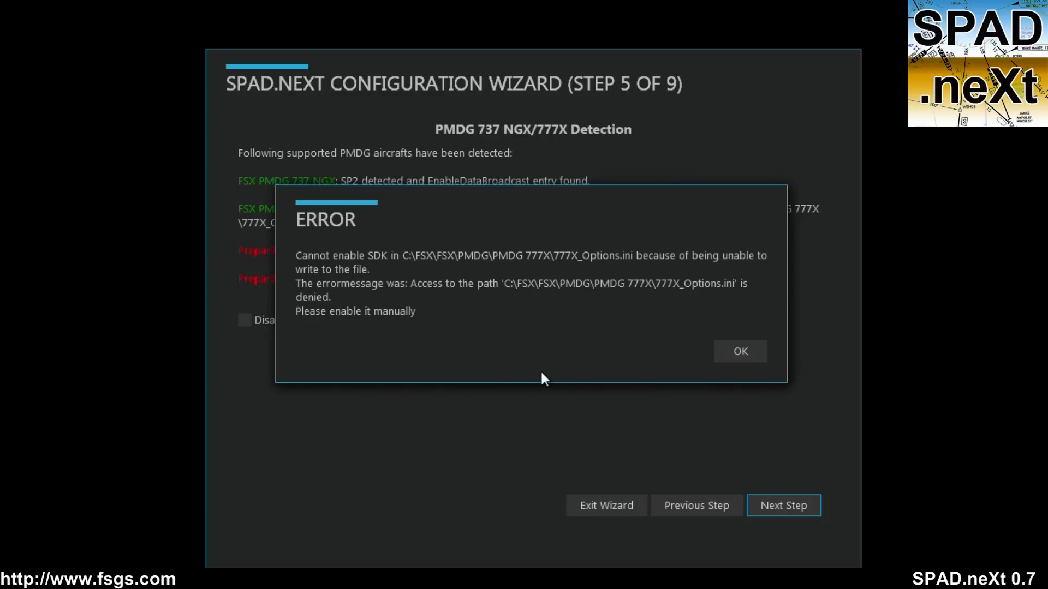
drag(546, 194, 534, 313)
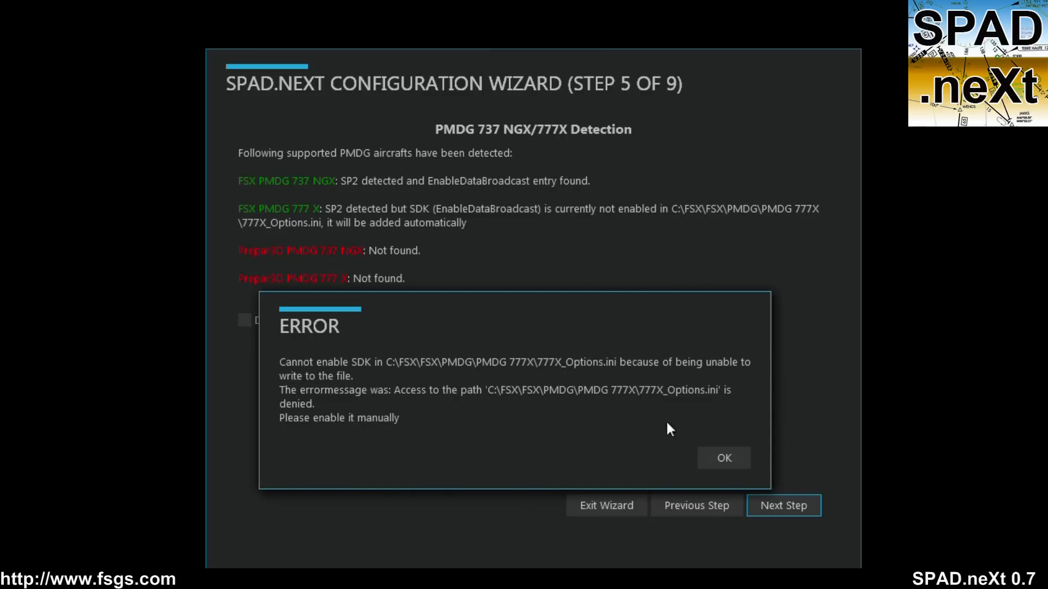
click(722, 456)
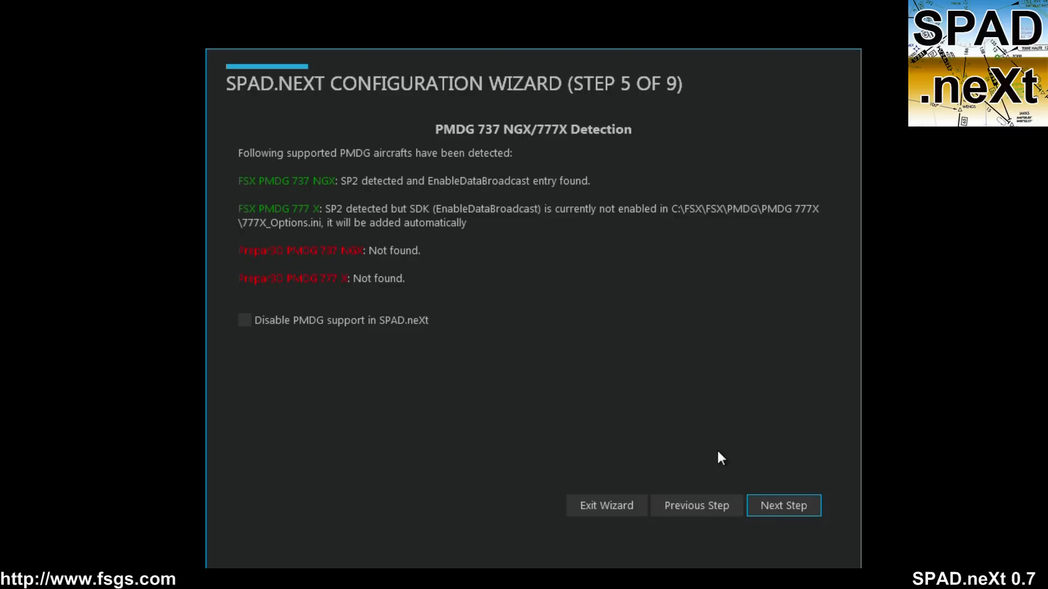
click(770, 505)
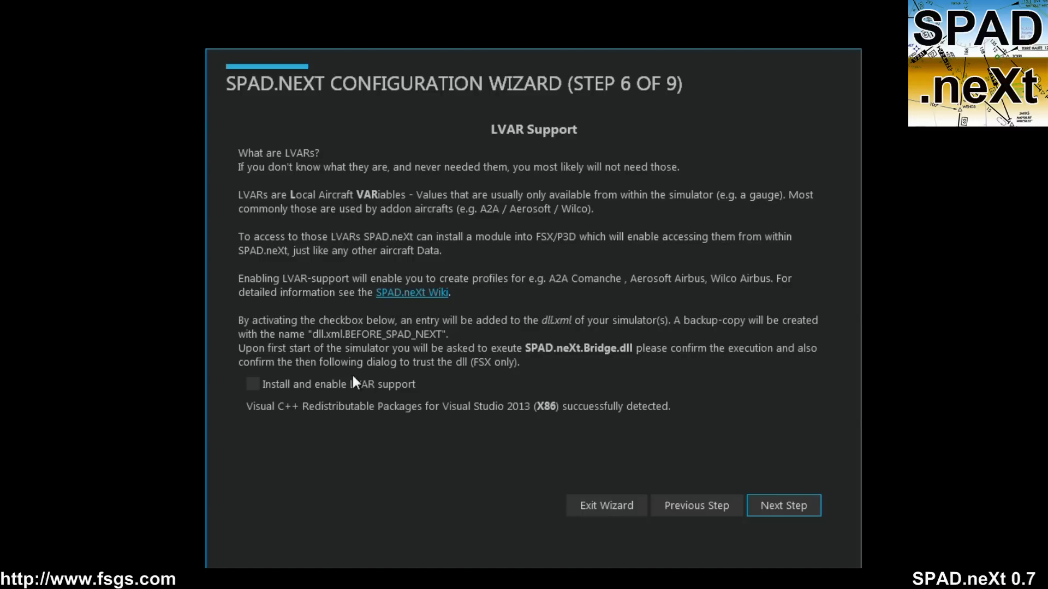
Step: Turn on installing and enabling LVAR support and apply the settings listed in the wizard's overview
click(335, 382)
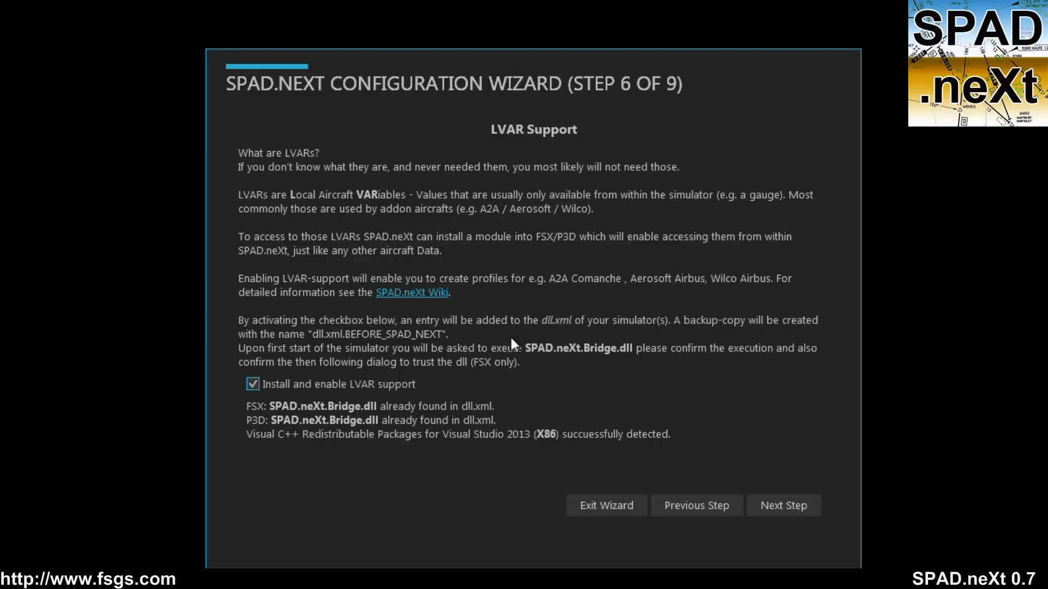
click(790, 506)
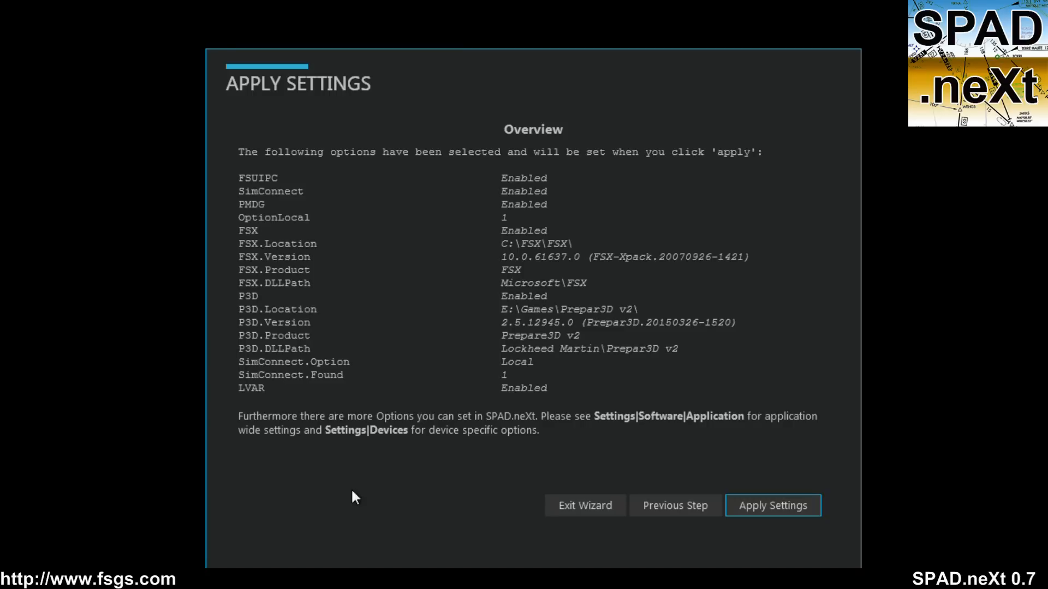
click(774, 511)
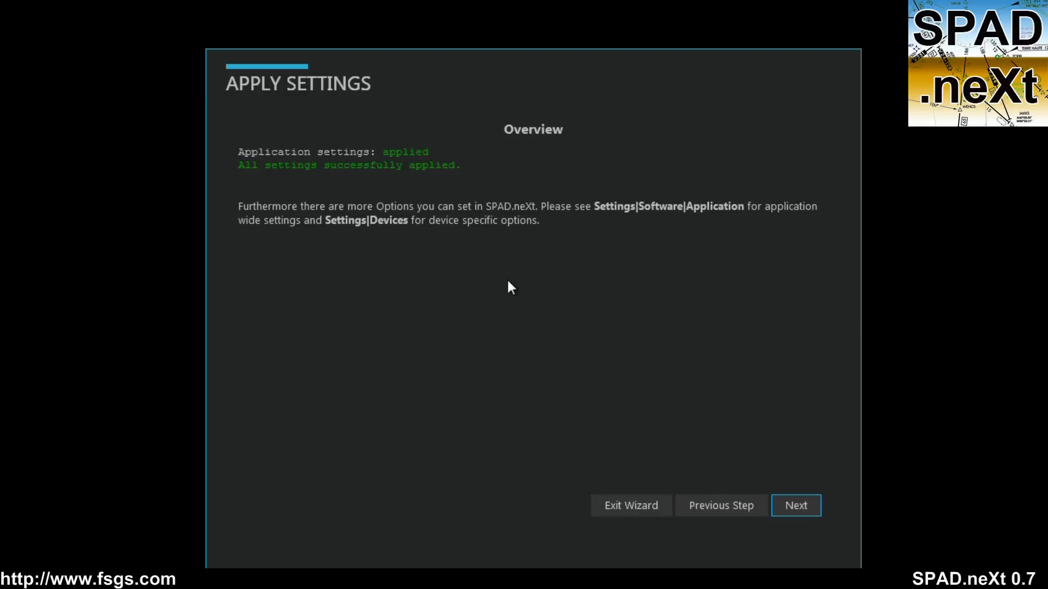
Step: Run the automatic profile upgrade and proceed to the wizard's final page
click(797, 506)
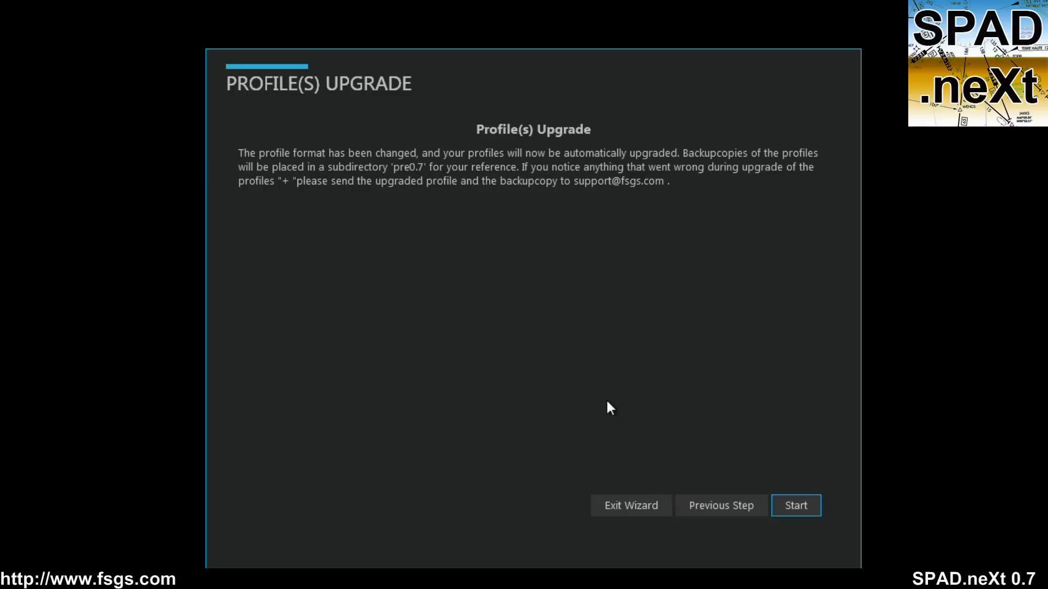
click(790, 508)
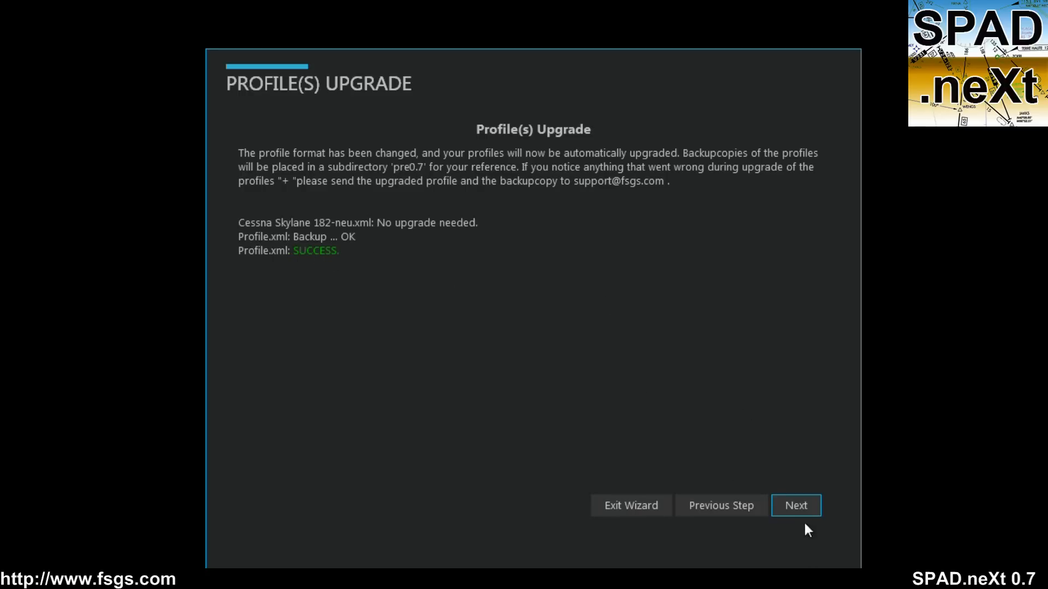
click(798, 505)
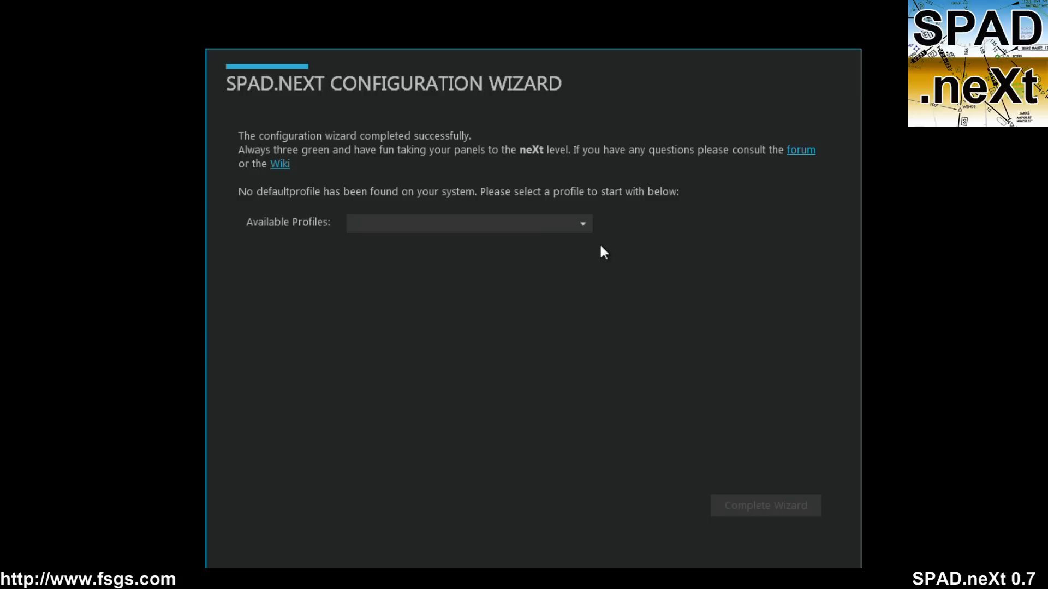
Step: Choose the default - SimConnect Base starting profile, complete the wizard and dismiss the profile assignment for the F-22 Raptor
click(584, 223)
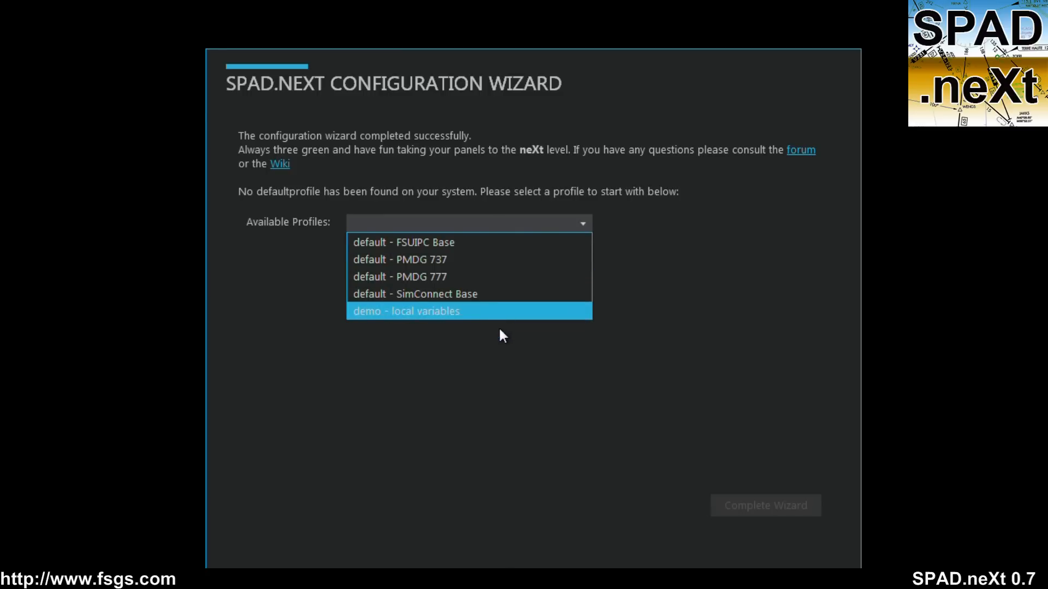
click(460, 296)
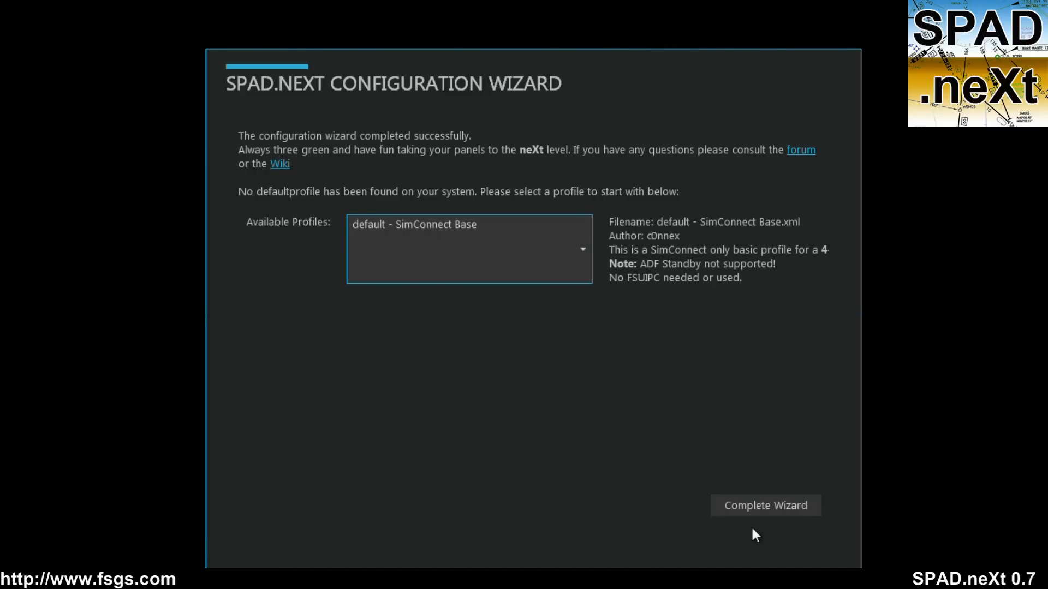
click(755, 505)
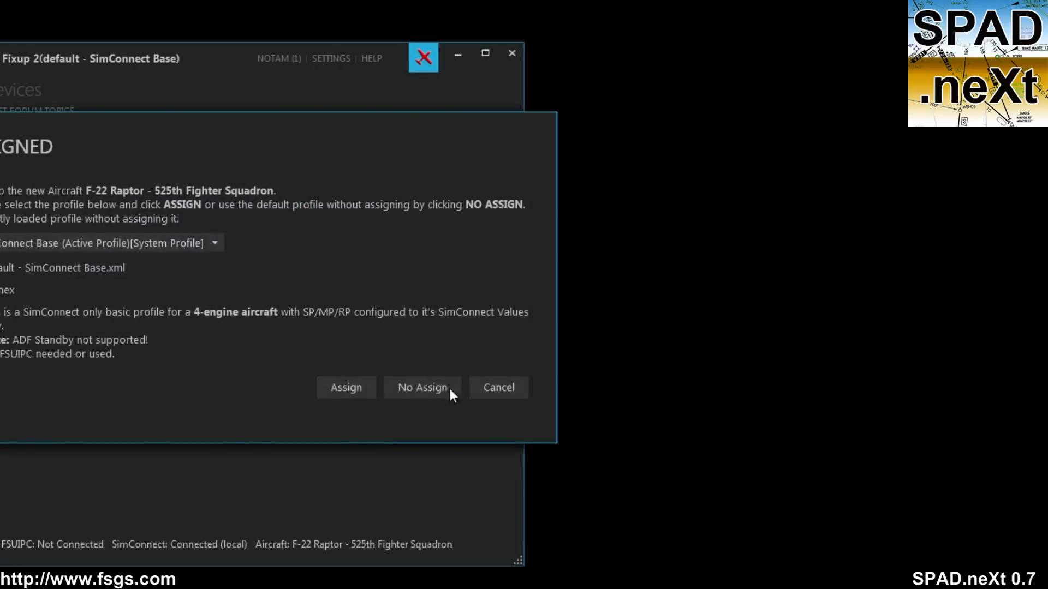
click(484, 387)
drag(227, 58, 563, 67)
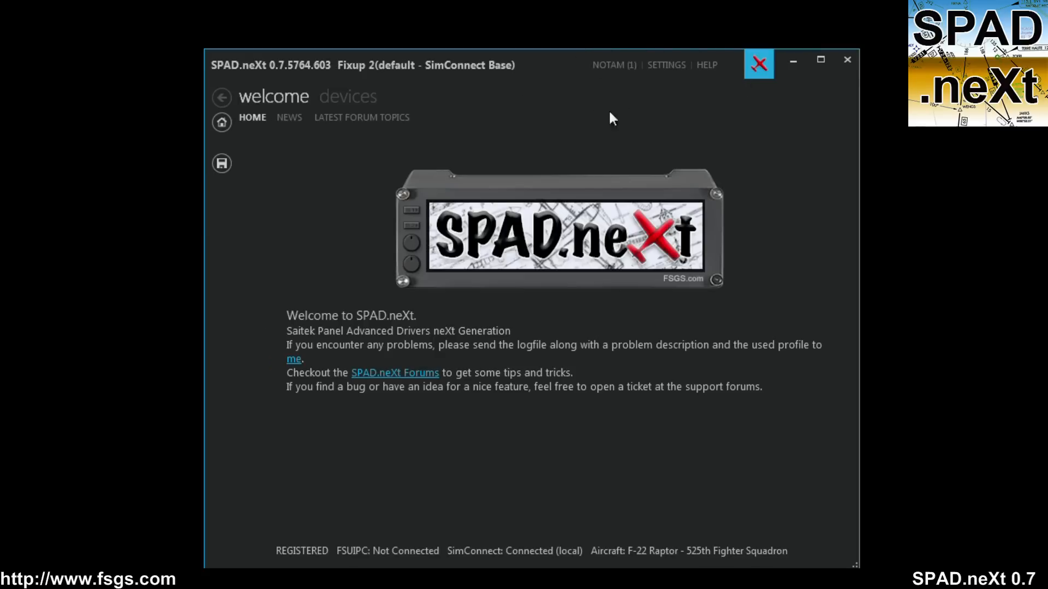
Step: Look through the device and software settings, including the section for rerunning the configuration wizard, and return to the welcome page
click(675, 68)
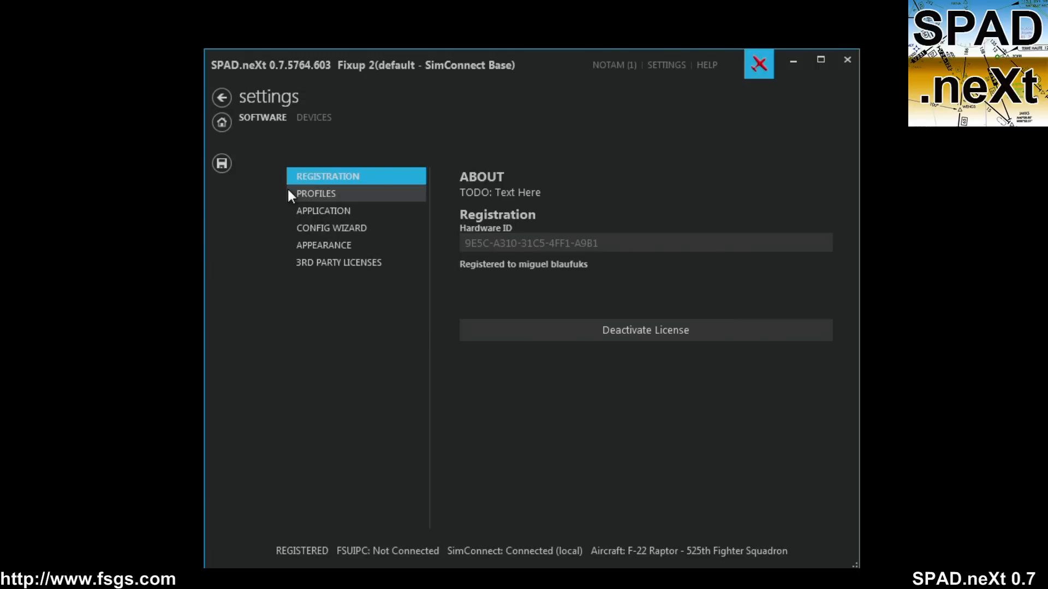
click(314, 117)
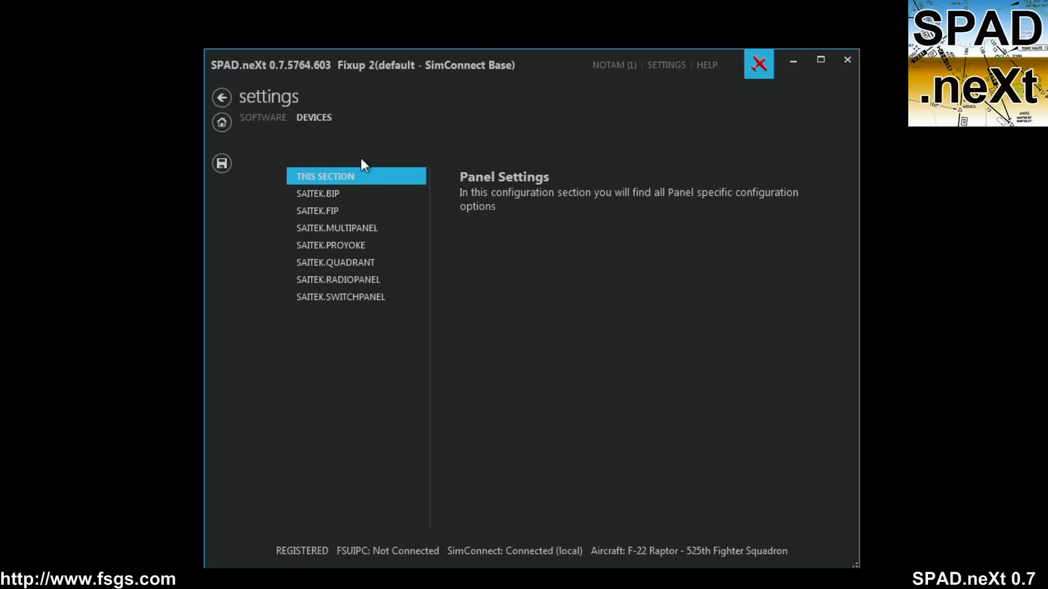
click(267, 119)
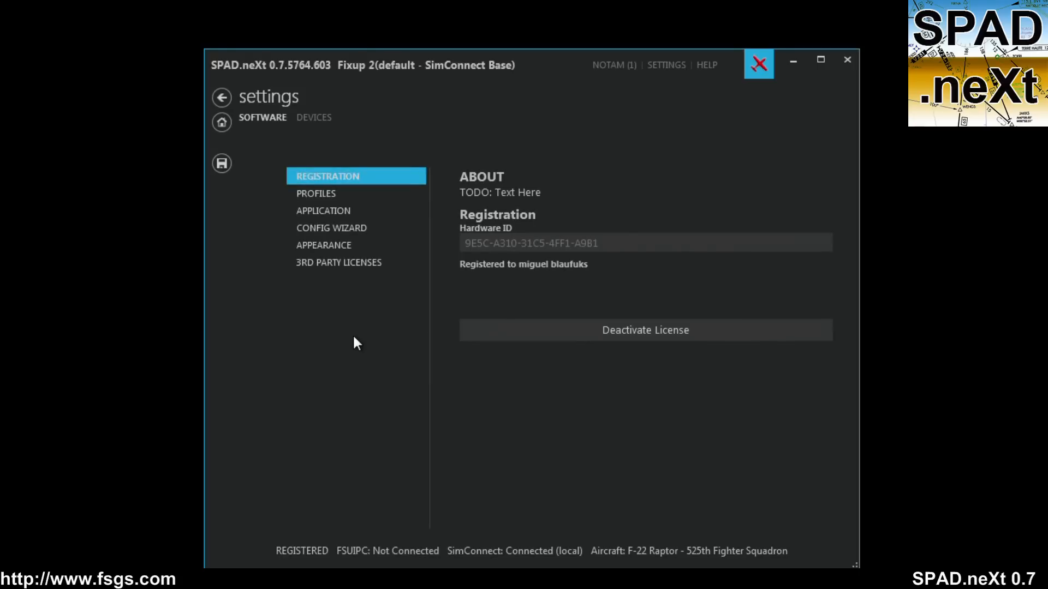
click(327, 232)
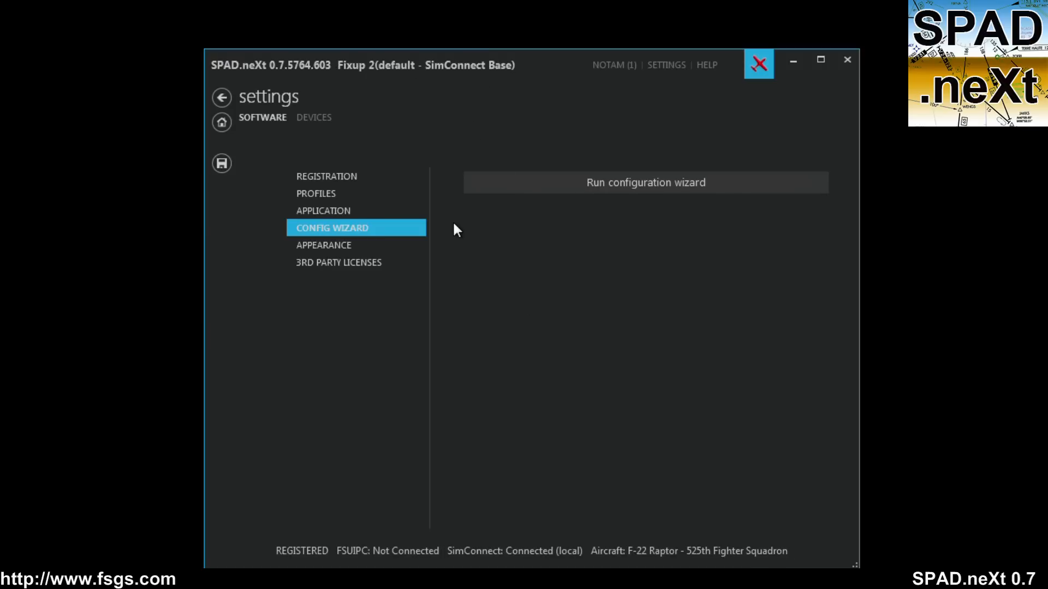
click(222, 120)
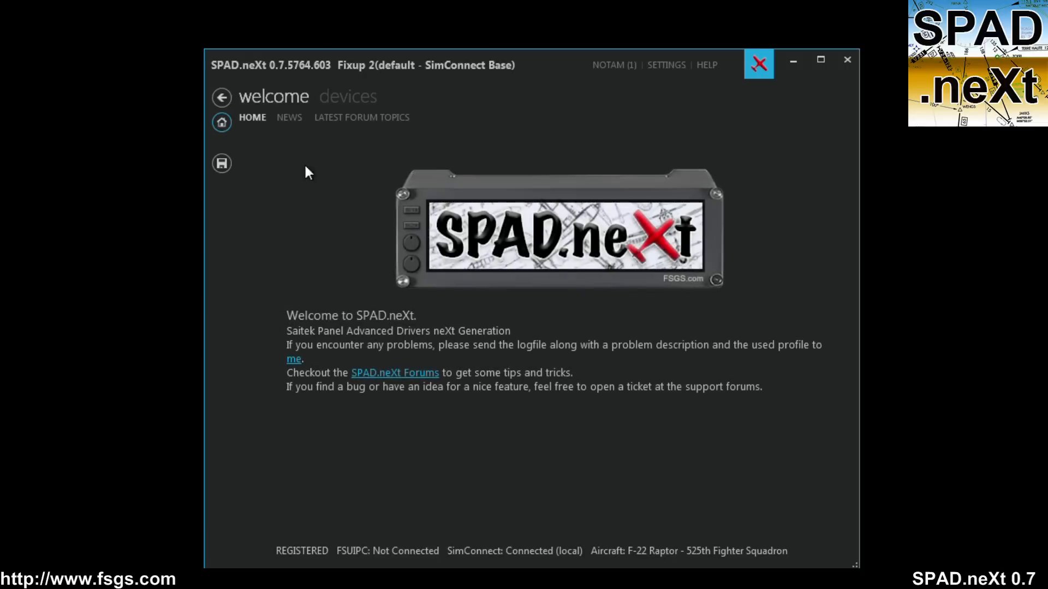
Step: Look through the Switch Panel, Radio Panel, BIP and Pro Yoke device pages, ending on the Multi Panel
click(335, 98)
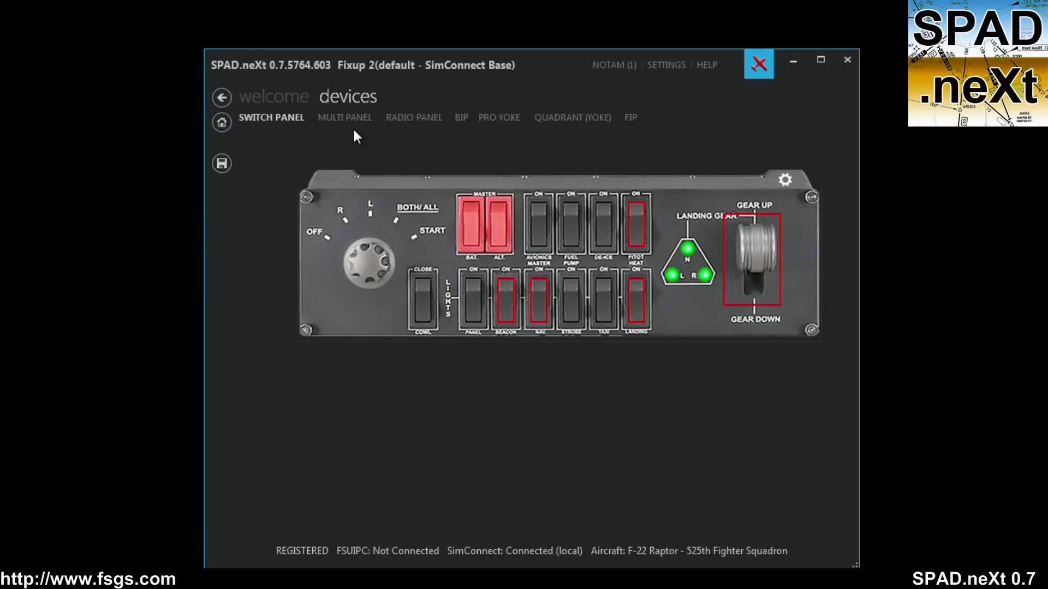
click(351, 118)
click(410, 118)
click(461, 118)
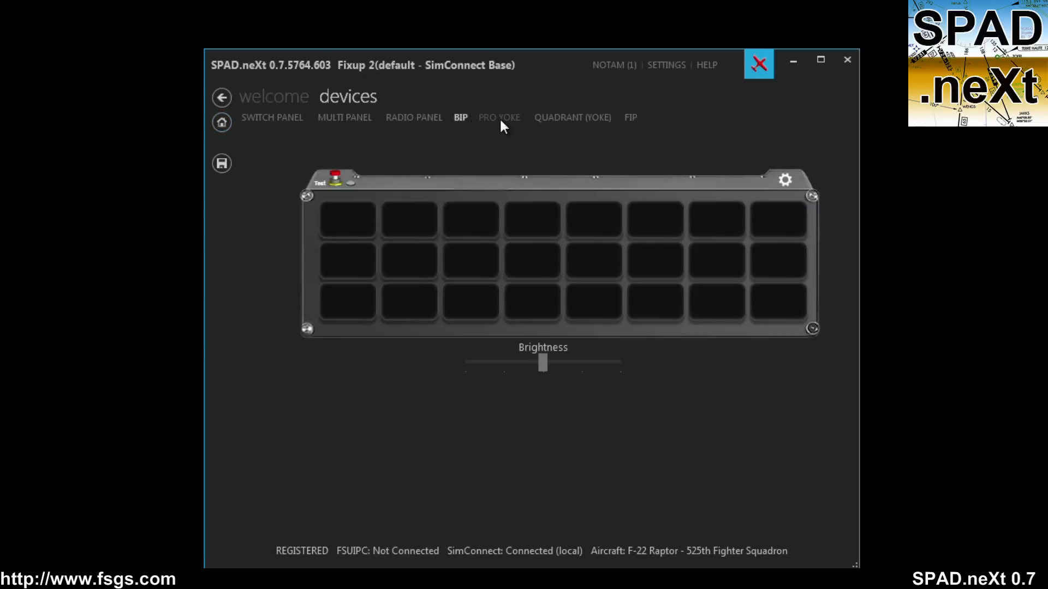
click(500, 118)
click(416, 119)
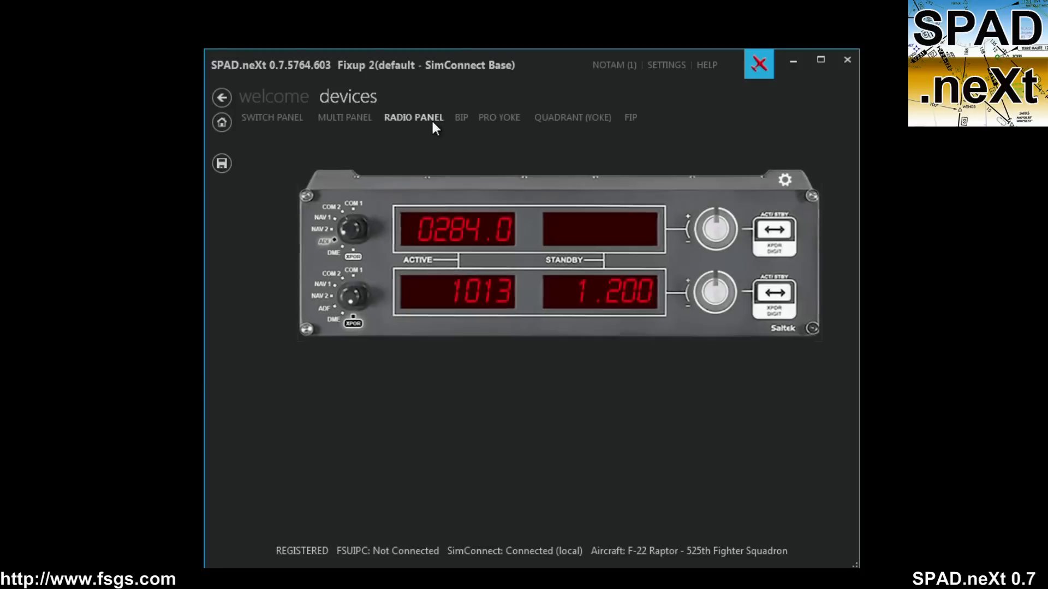
click(290, 118)
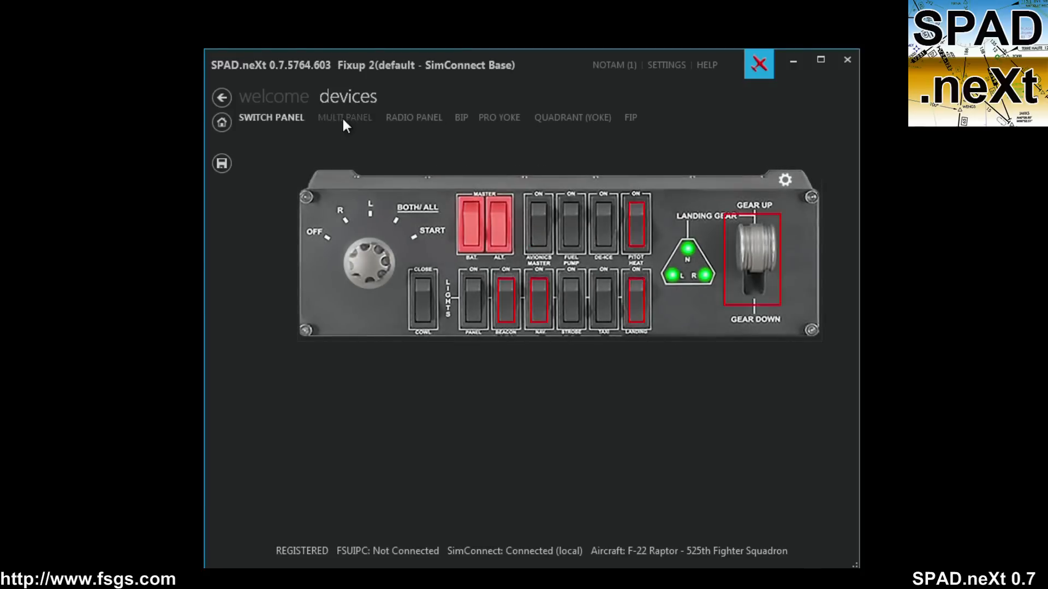
click(342, 117)
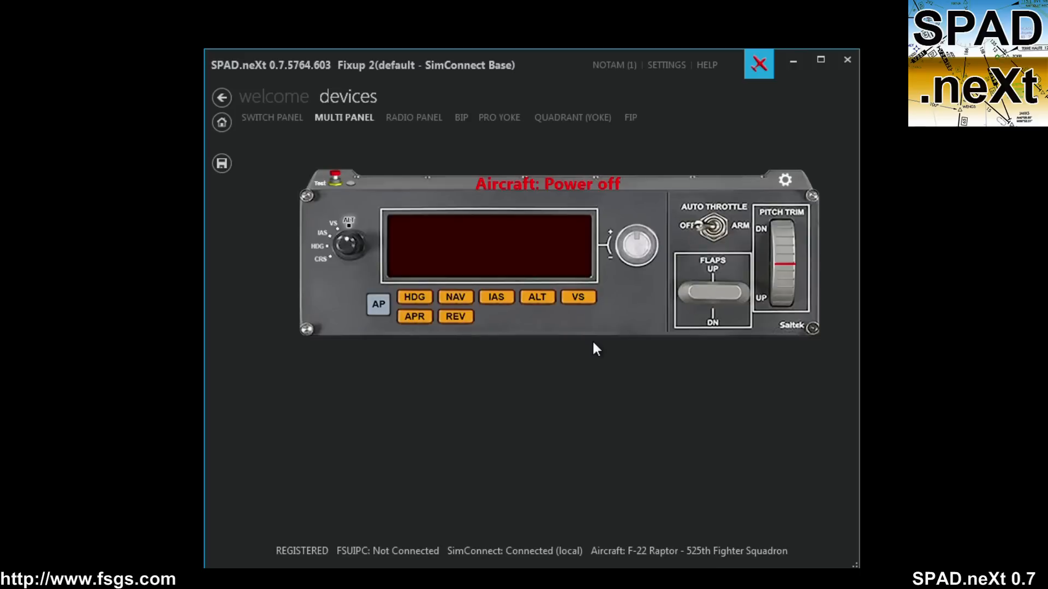
mouse_move(507, 186)
right_click(786, 184)
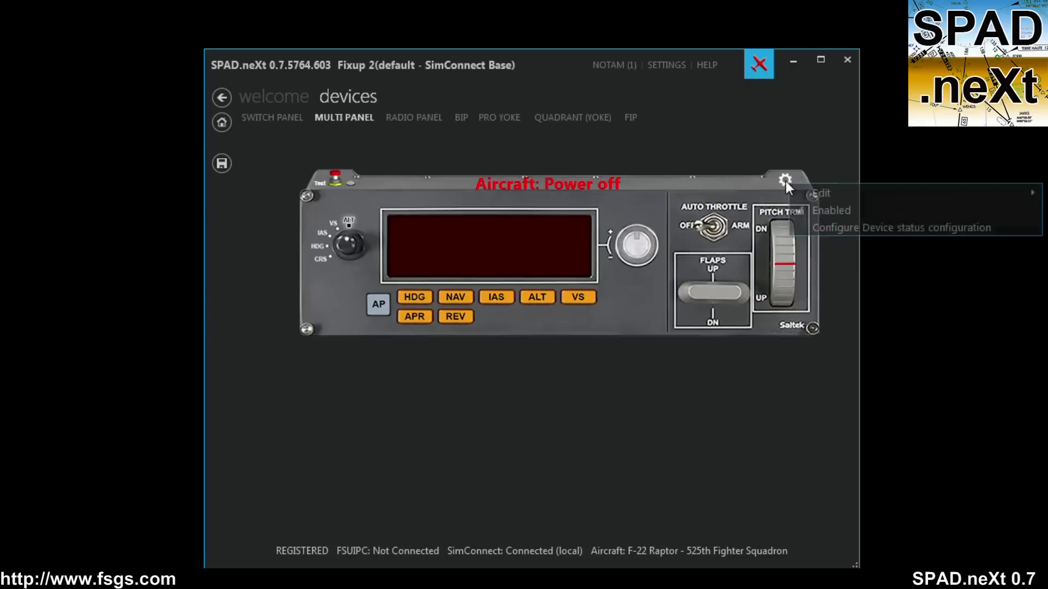
click(823, 228)
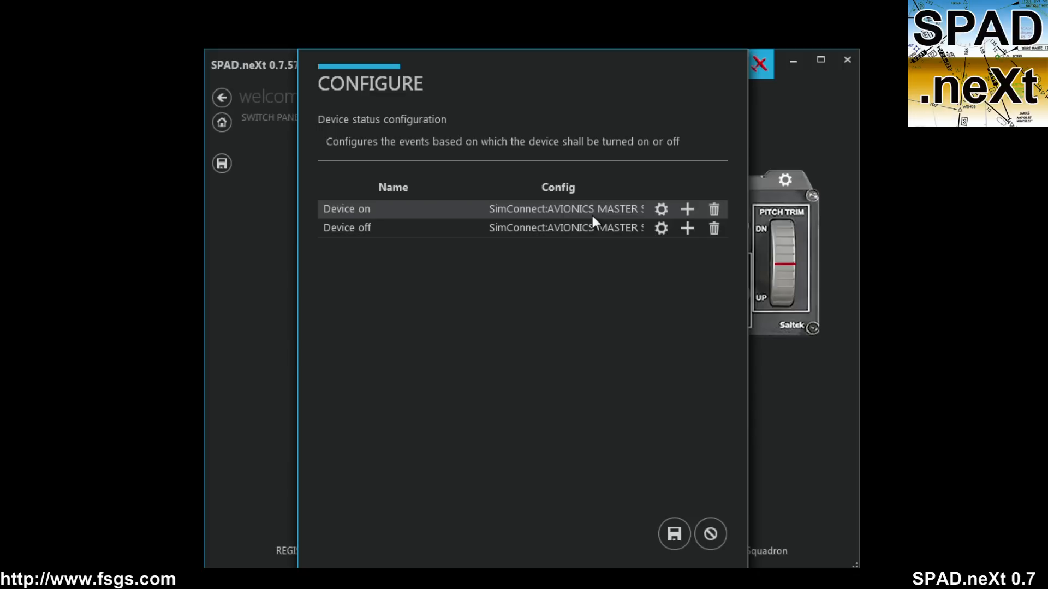
click(713, 534)
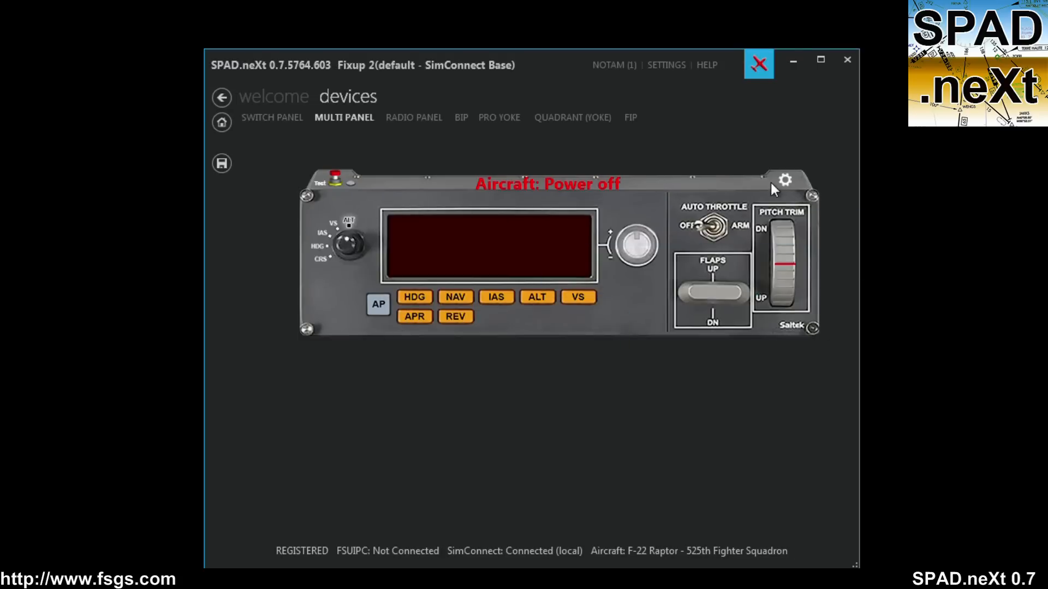
Step: Toggle the Multi Panel's display on and off, and turn off its control by the device status configuration
click(785, 184)
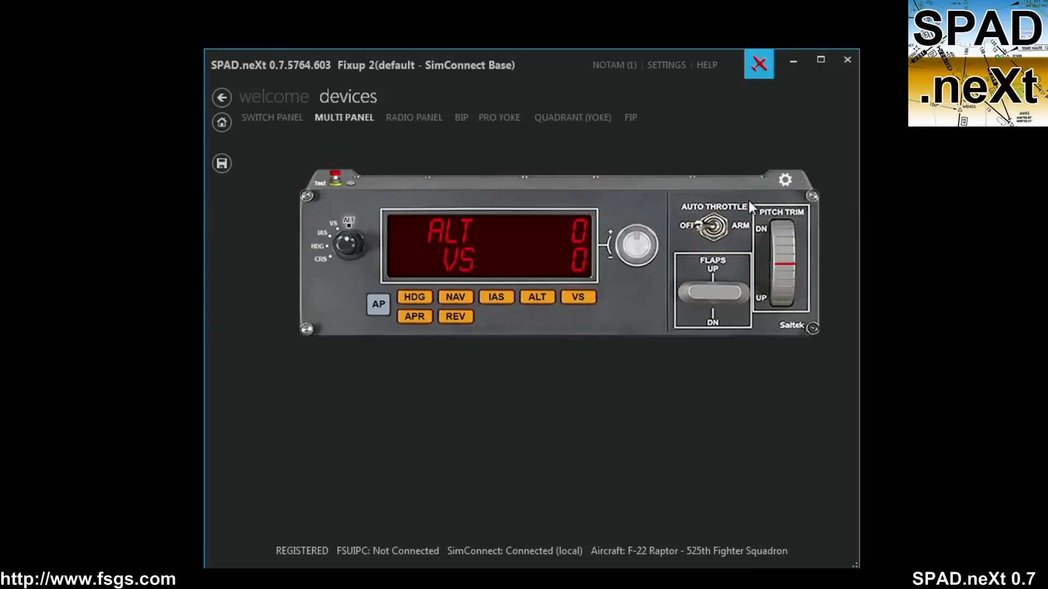
click(785, 181)
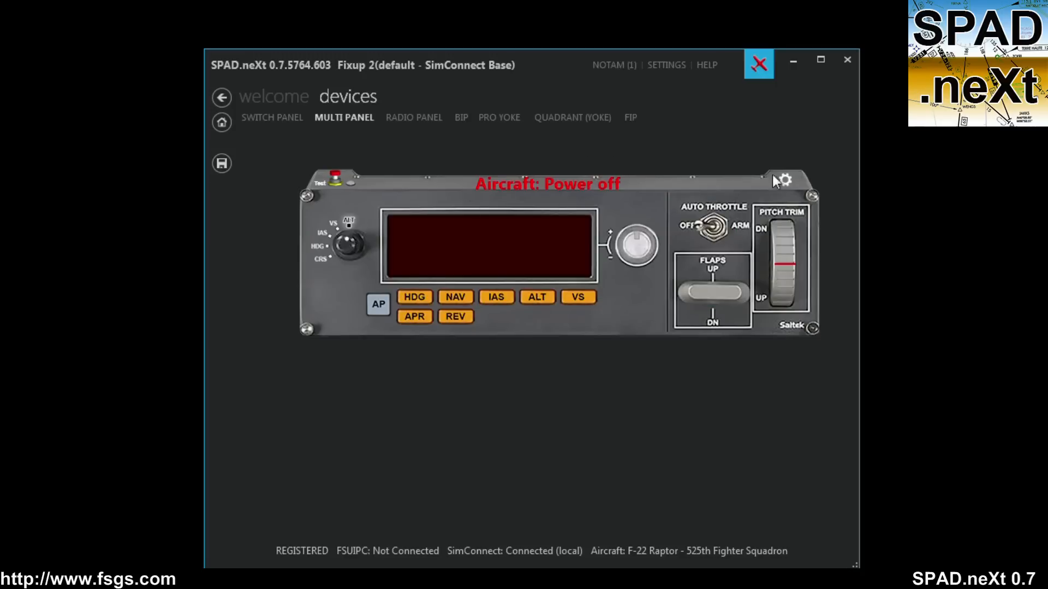
click(786, 182)
click(809, 203)
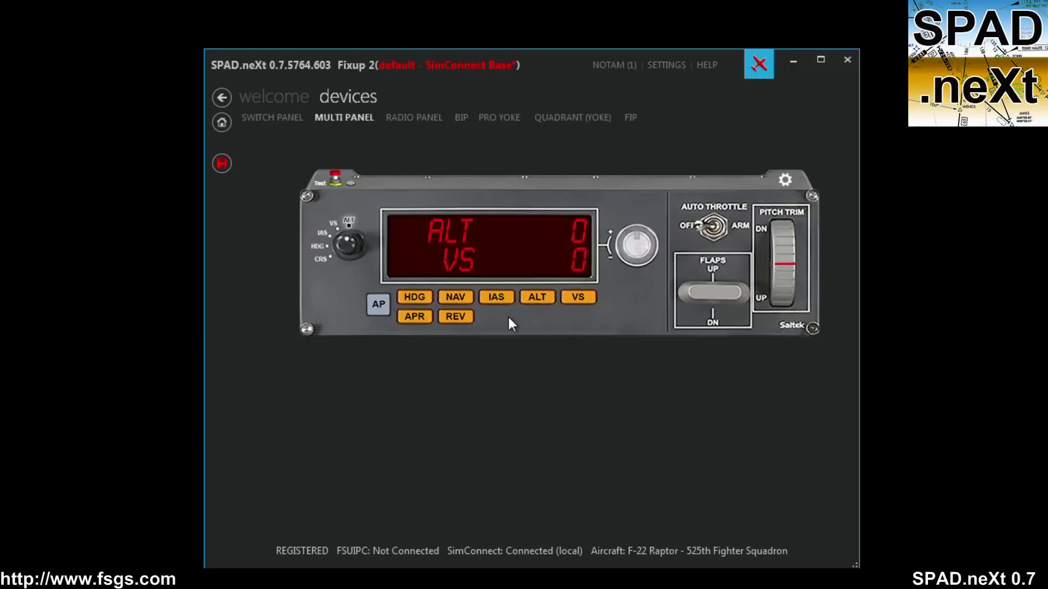
Step: Examine the event configurations of the Multi Panel's IAS hold and Altitude Hold buttons, closing both without saving
right_click(491, 299)
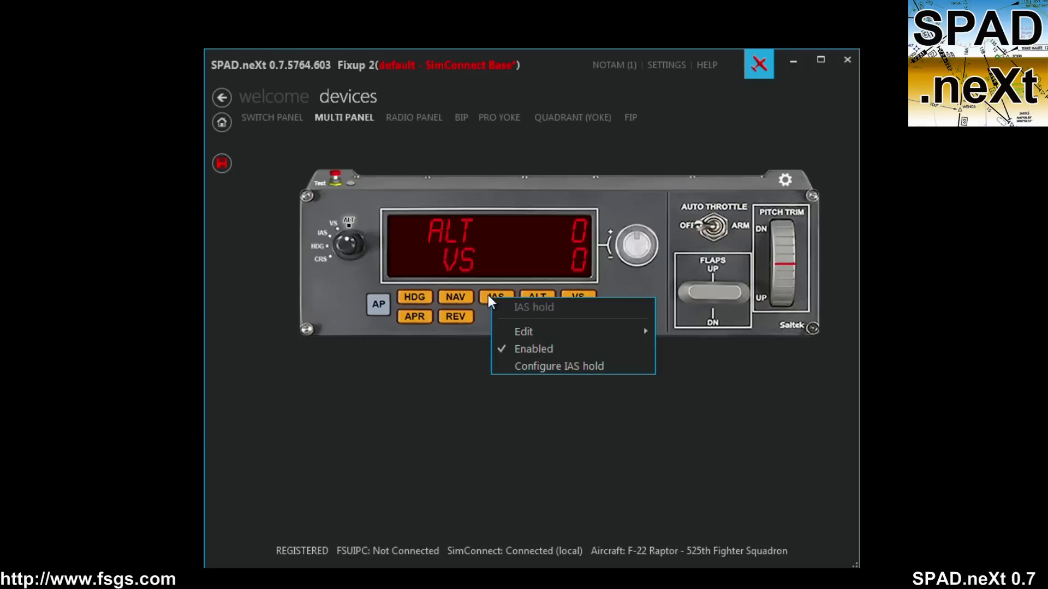
click(534, 366)
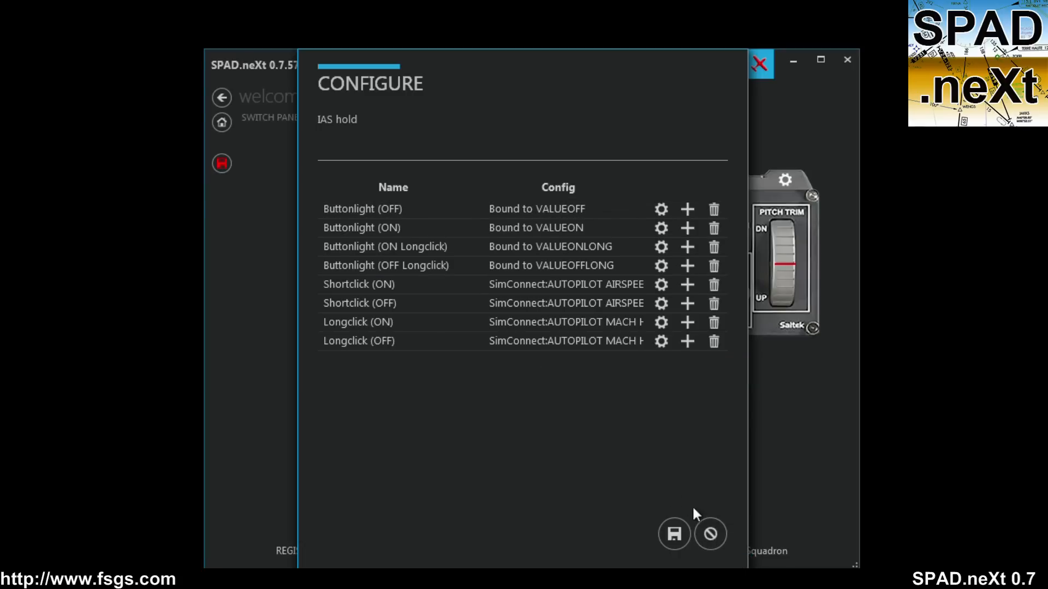
click(715, 530)
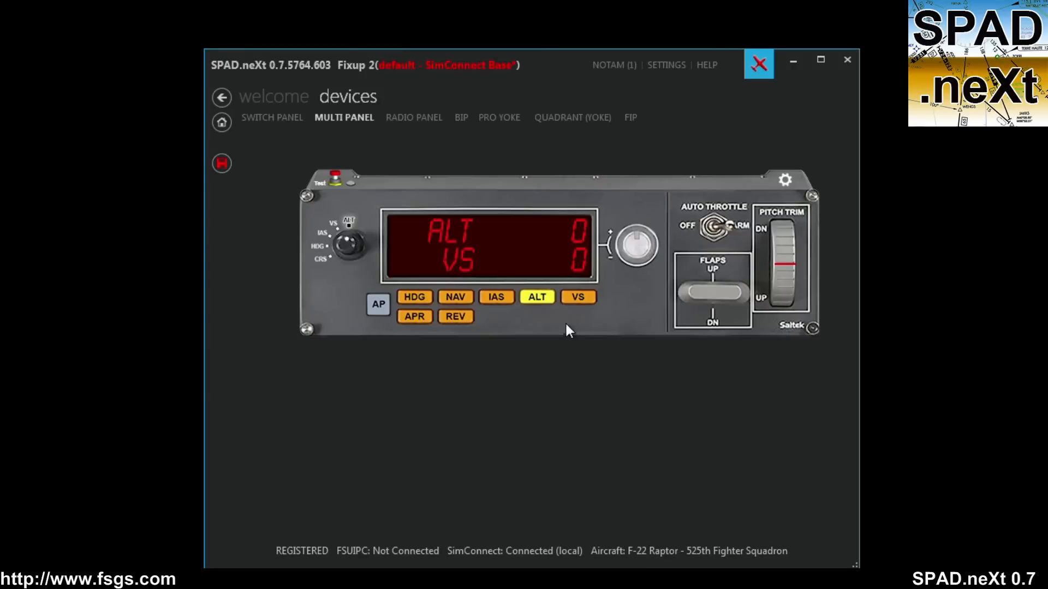
right_click(545, 305)
click(604, 375)
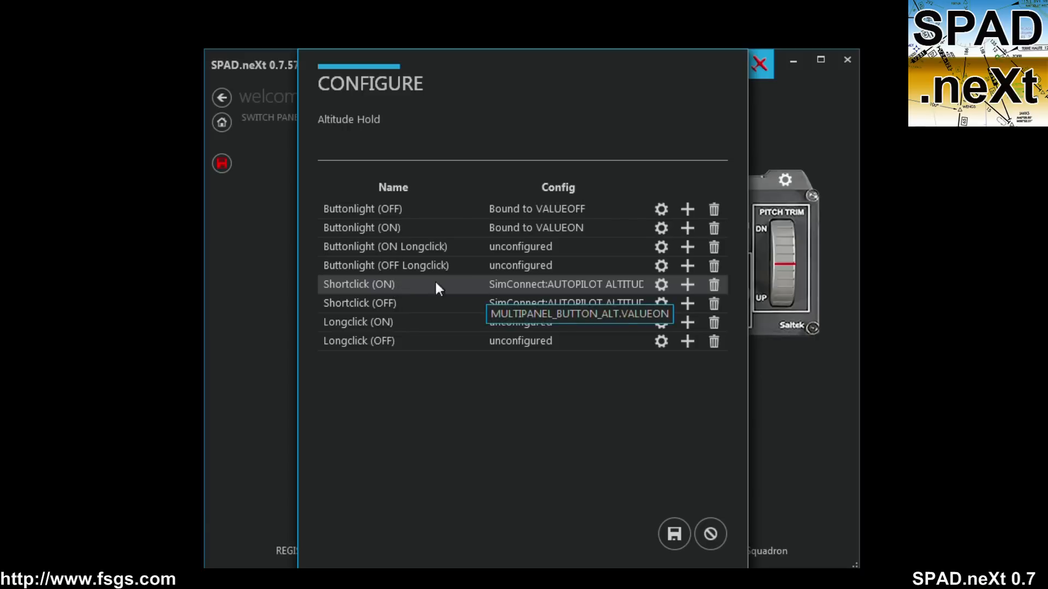
click(716, 536)
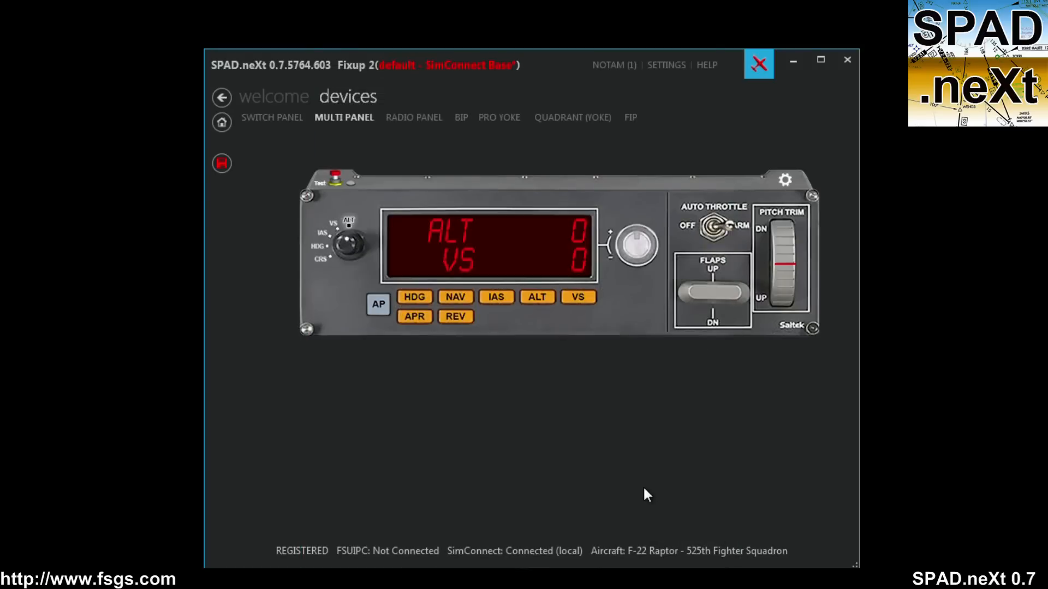
Step: Clear all settings of the Multi Panel's IAS hold button and check its event configuration
right_click(501, 300)
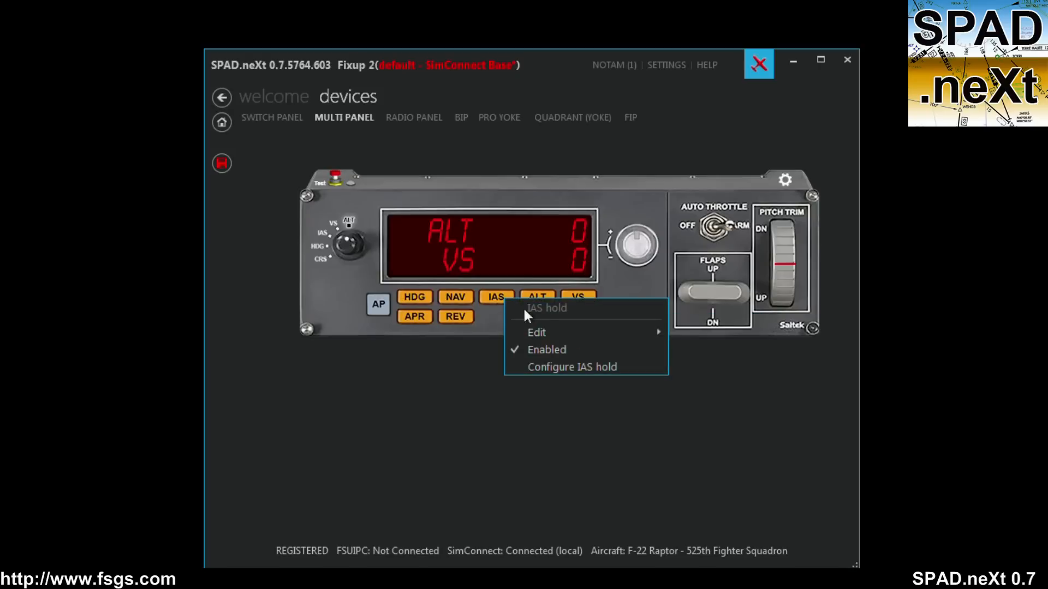
mouse_move(568, 332)
click(713, 399)
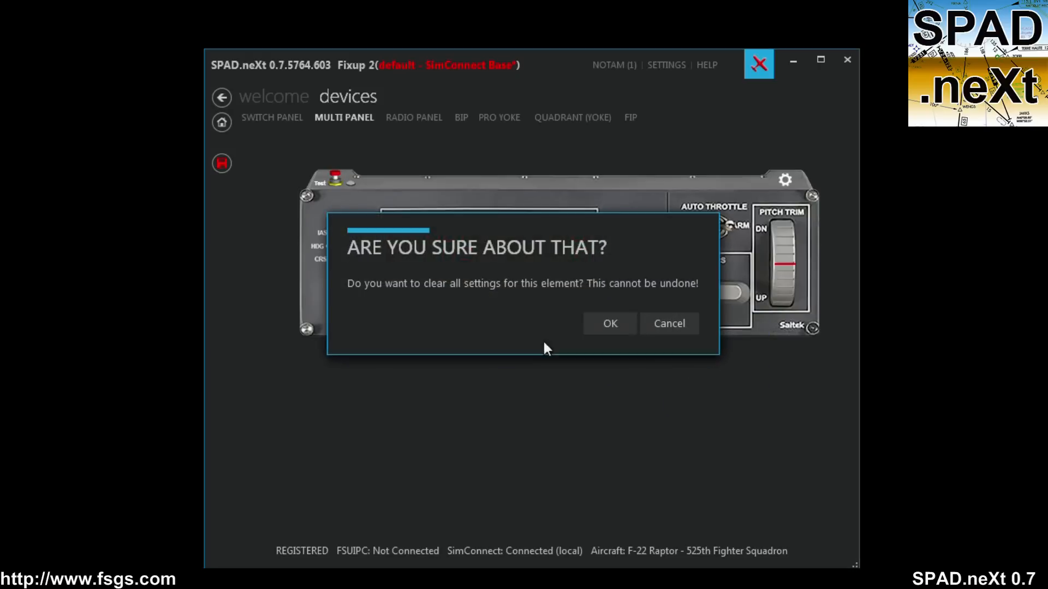
click(610, 326)
click(542, 323)
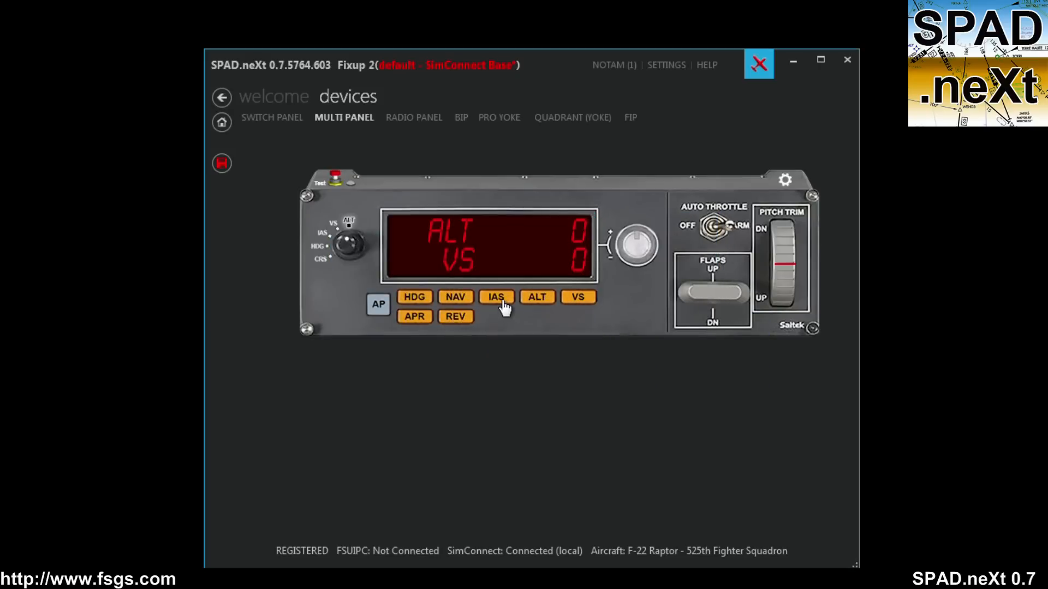
right_click(499, 301)
click(557, 364)
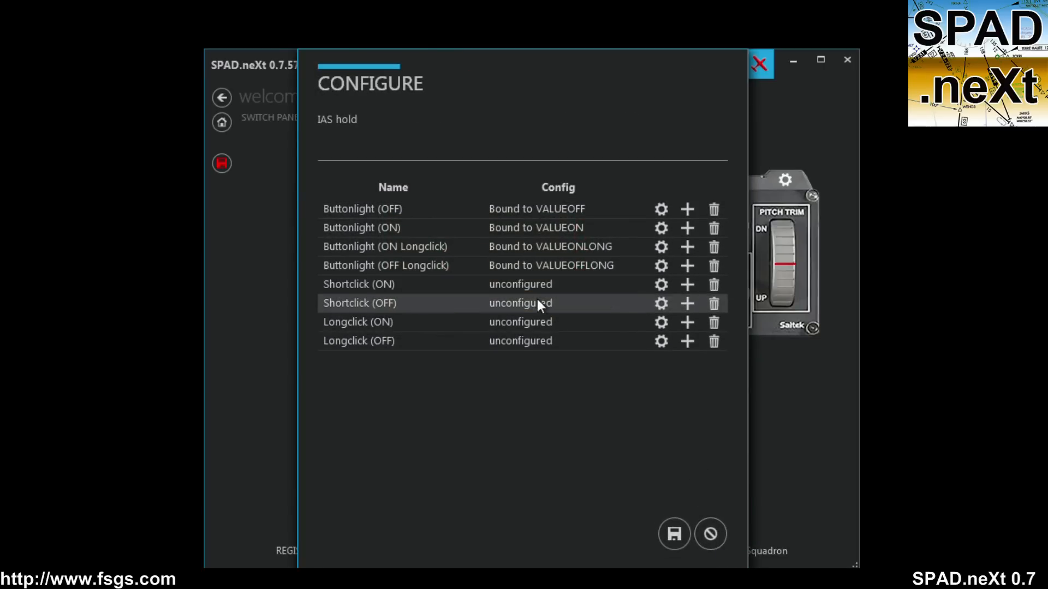
click(711, 533)
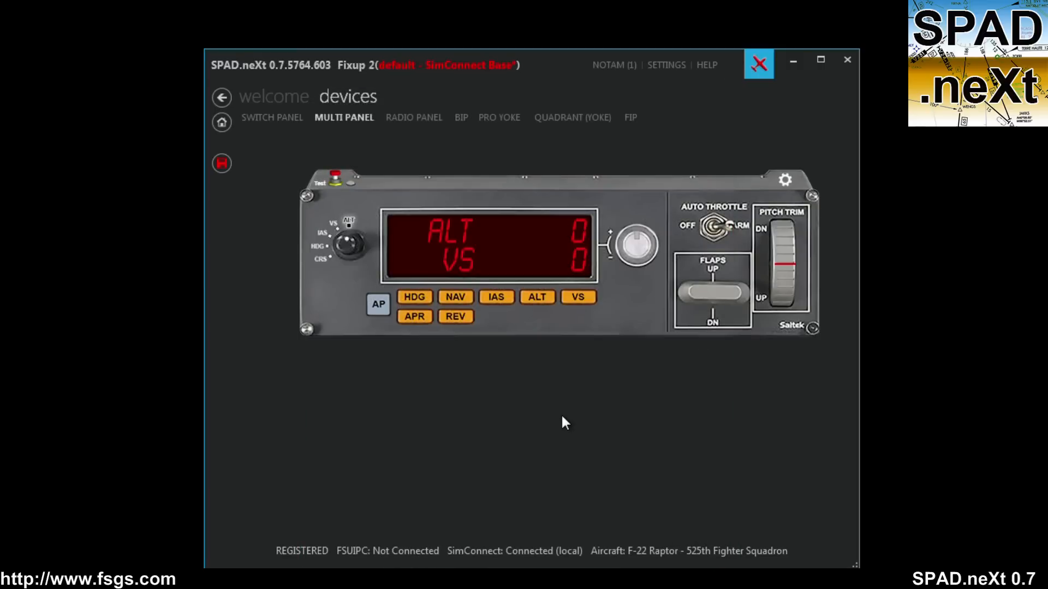
Step: Set the action of the IAS hold button's Shortclick (ON) event to Simulation Control
right_click(503, 297)
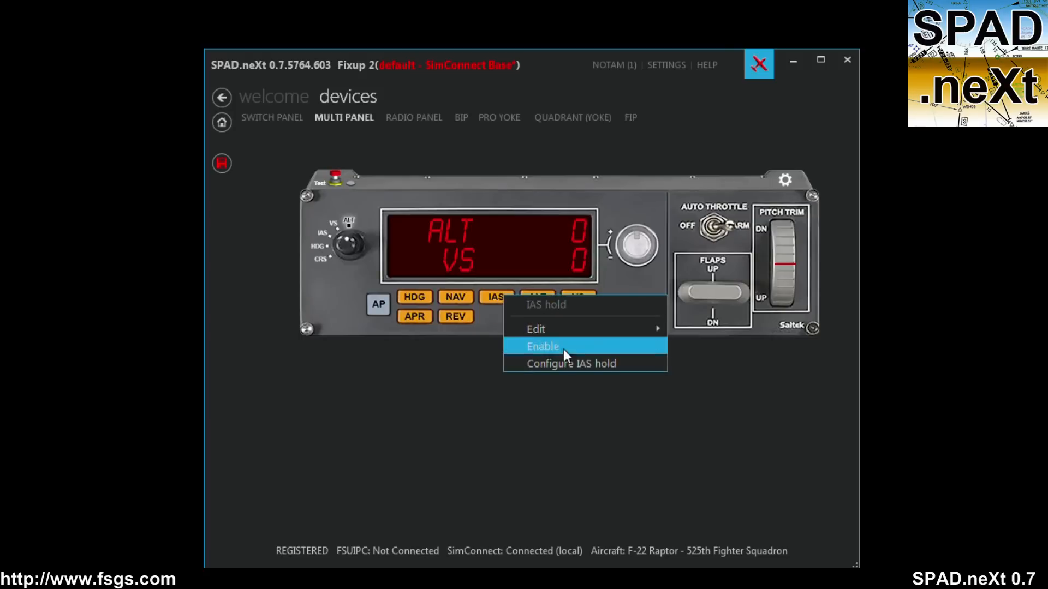
click(562, 362)
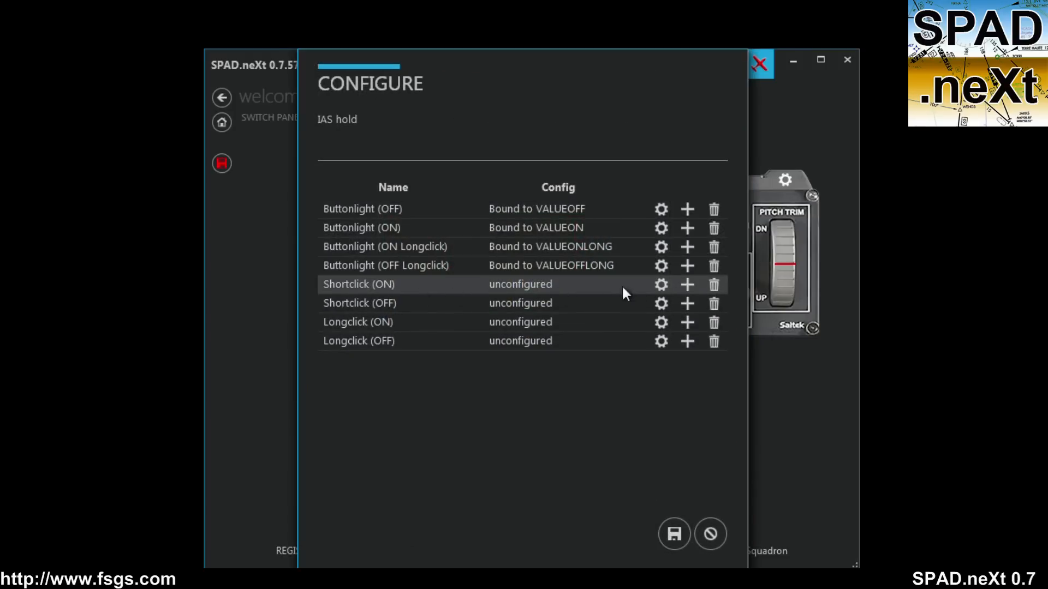
click(661, 285)
click(417, 205)
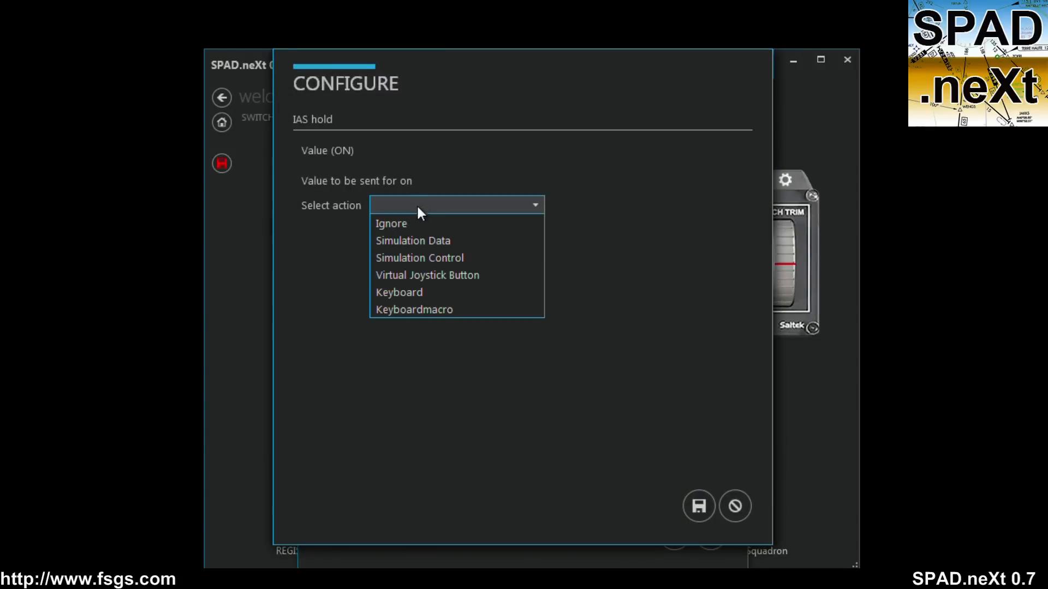
click(434, 256)
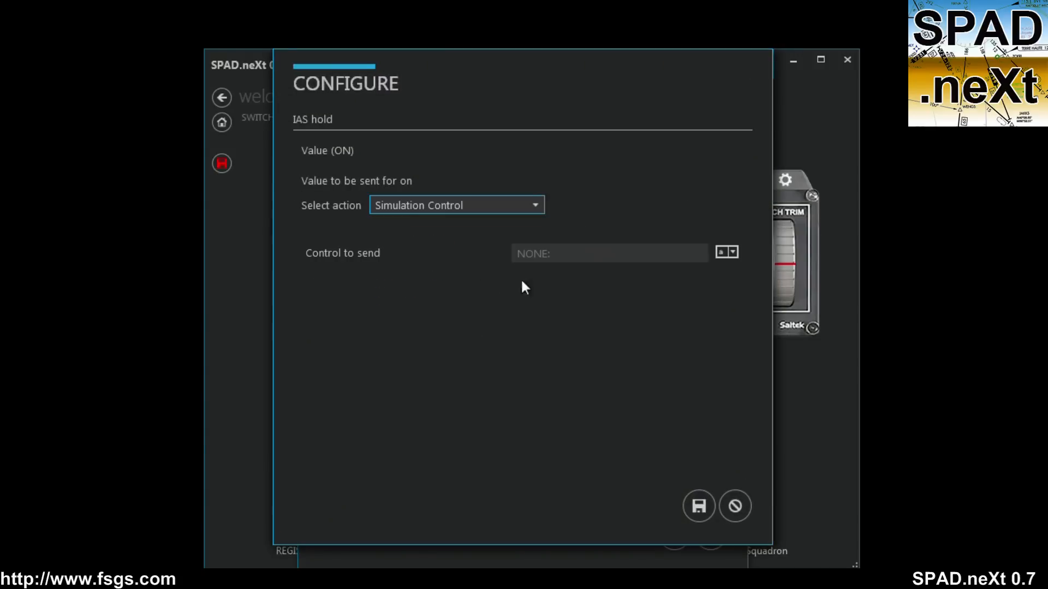
Step: Filter the controls to send by AP and expand SimConnect's general aircraft autopilot controls
click(719, 257)
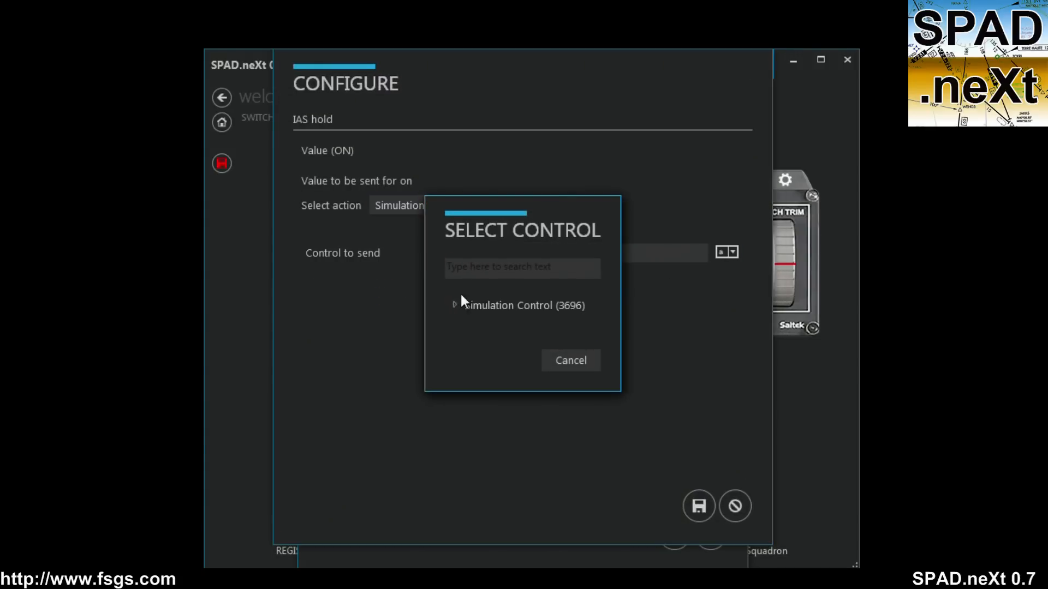
click(561, 271)
text(AP)
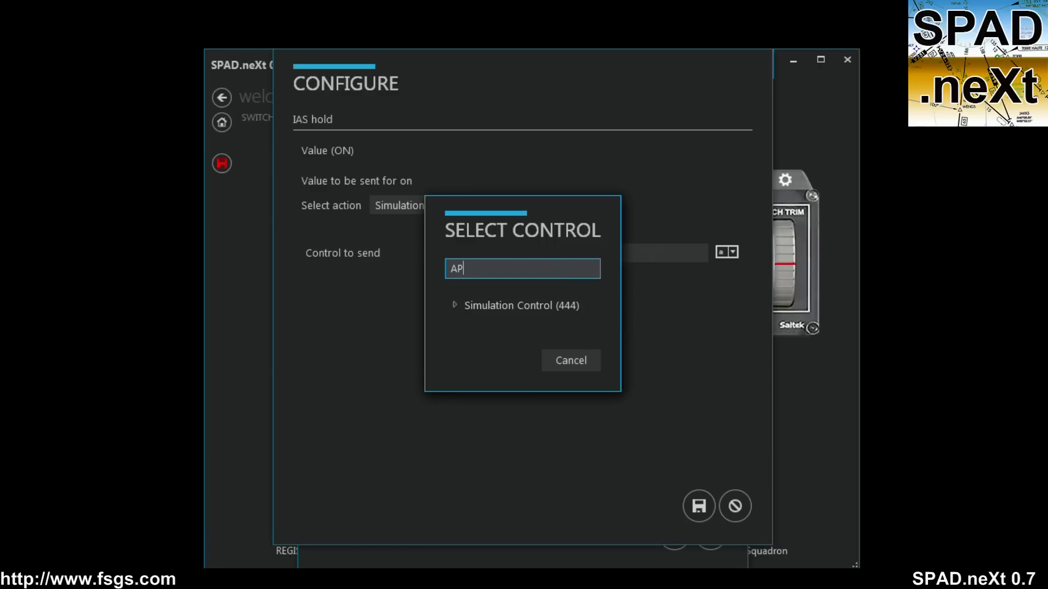
click(456, 306)
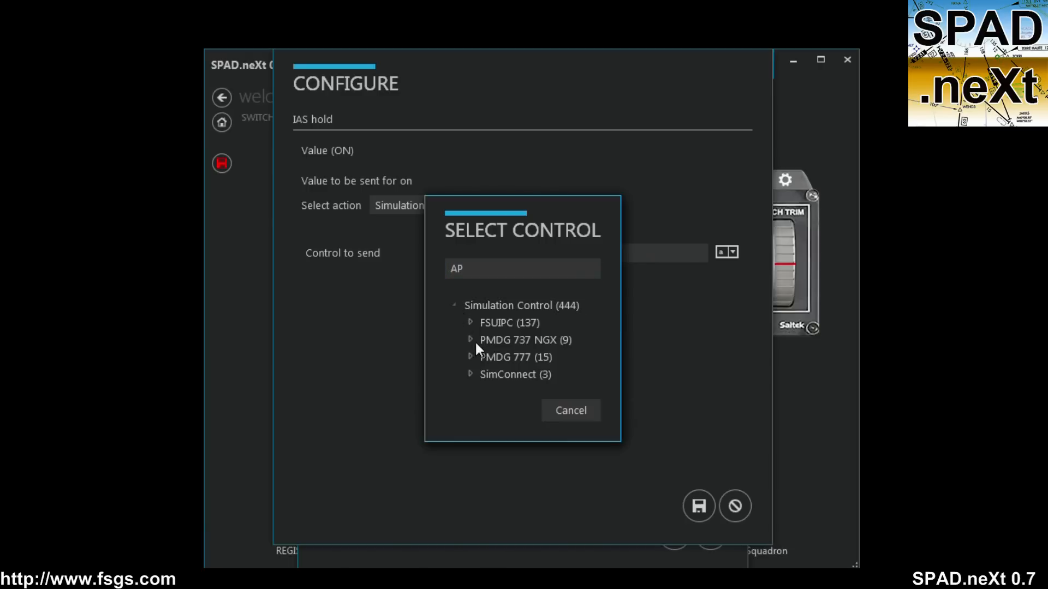
click(469, 375)
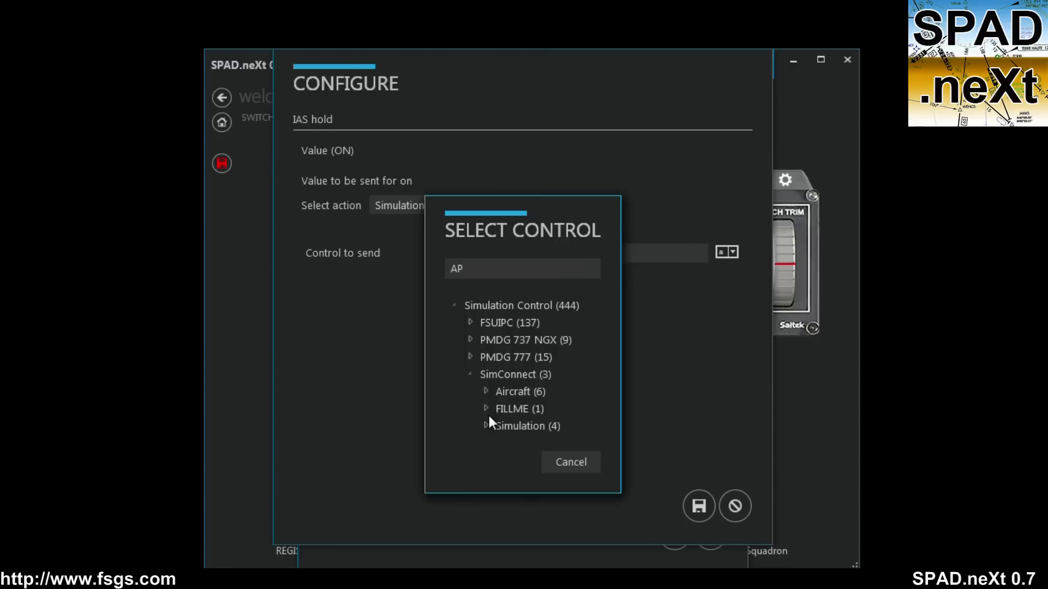
click(486, 392)
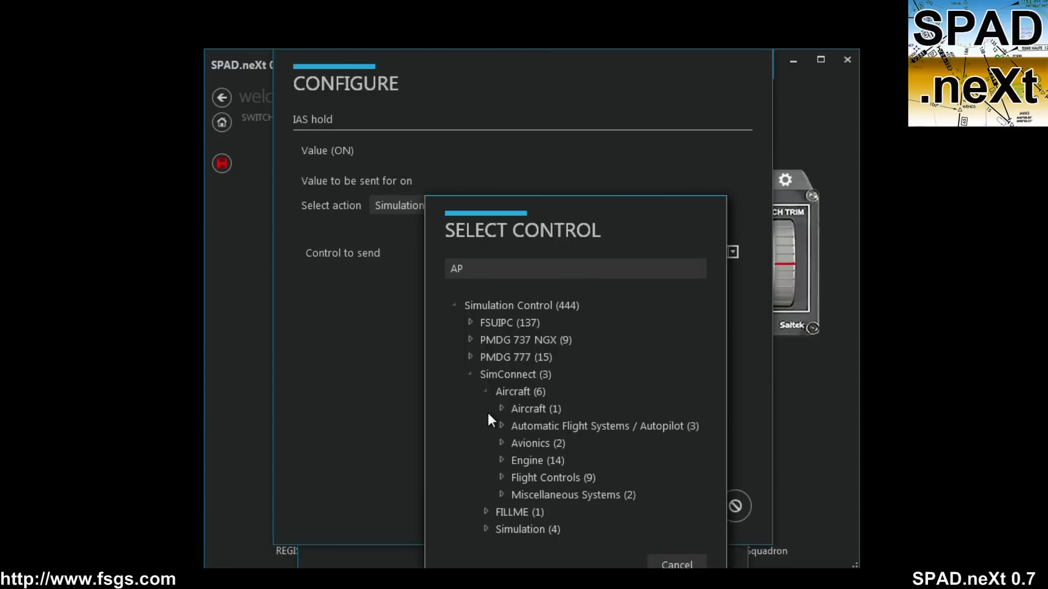
click(501, 427)
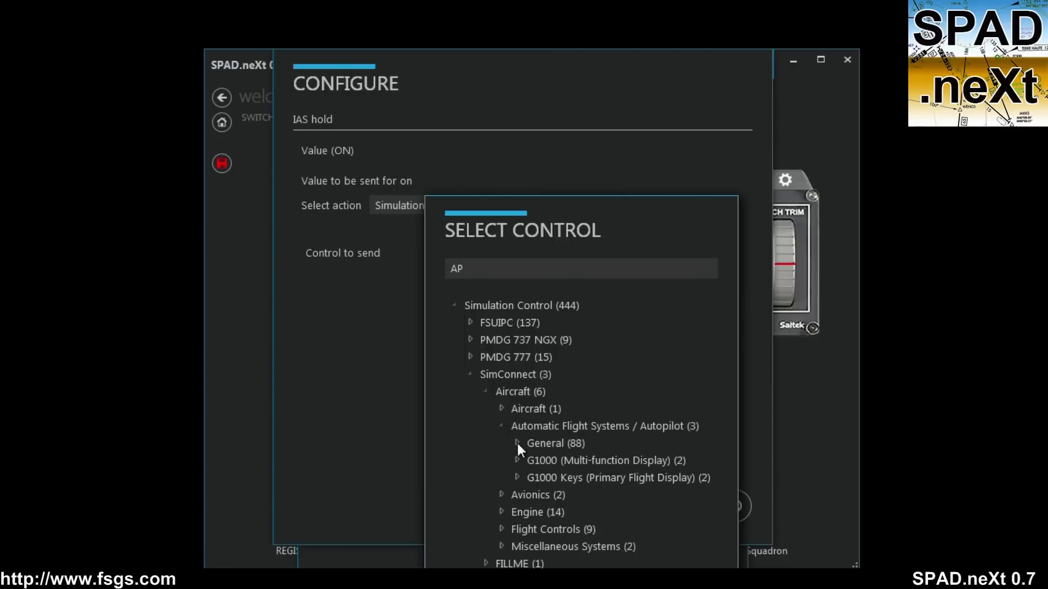
click(516, 442)
Step: Choose AP_AIRSPEED_HOLD as the control to send for Shortclick (ON), set its value to 1 and save the event
scroll(522, 505, down, 8)
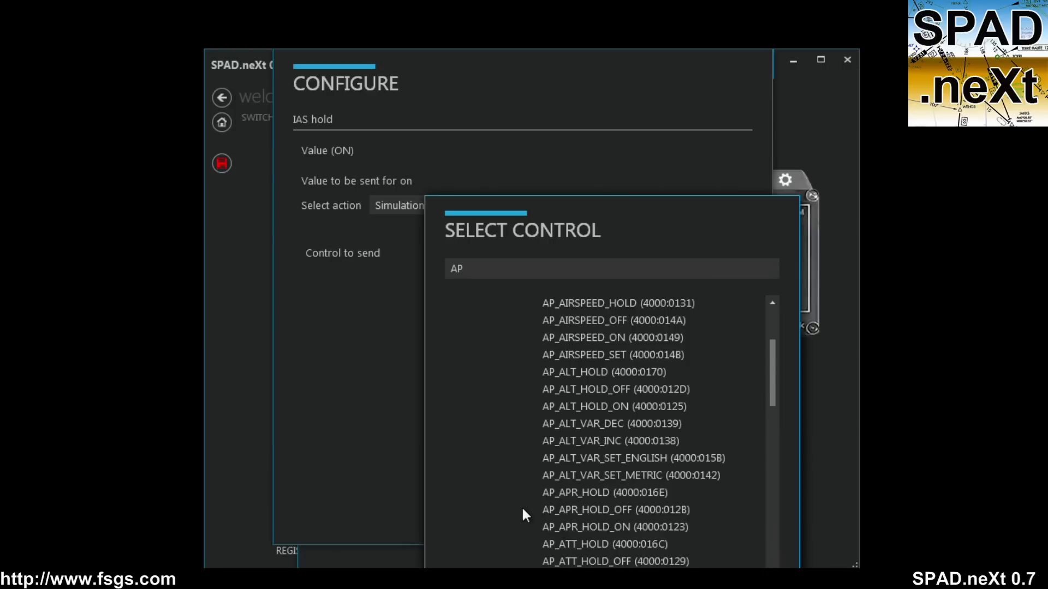
scroll(524, 508, down, 12)
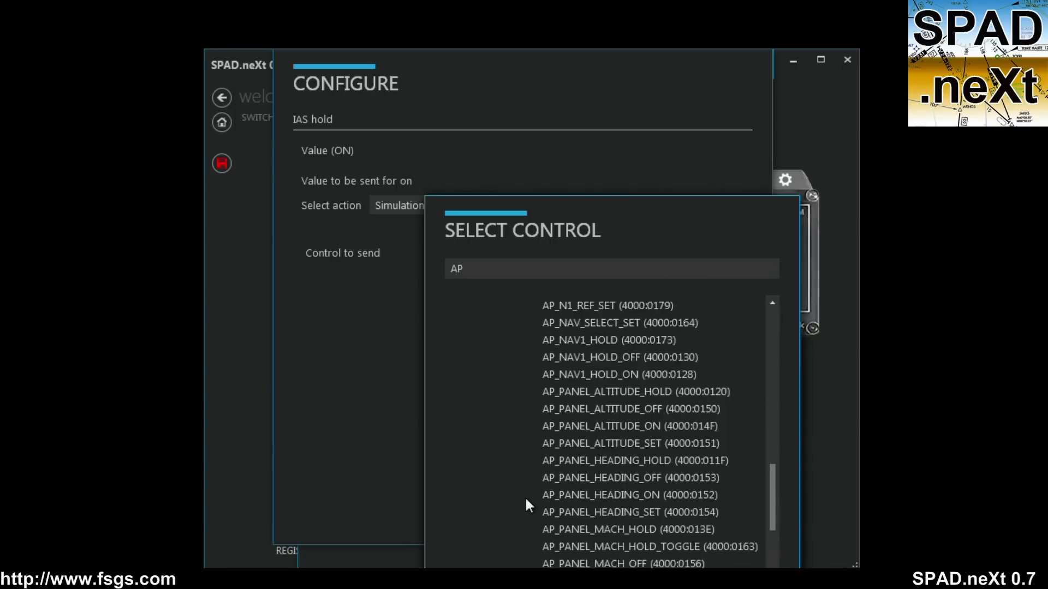
scroll(526, 492, up, 12)
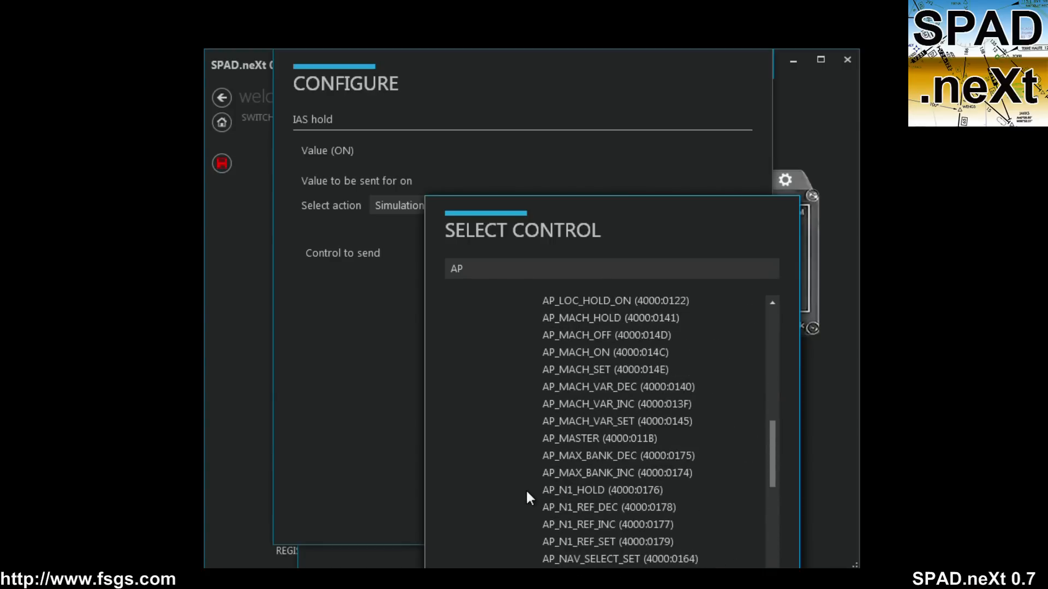
scroll(527, 493, up, 5)
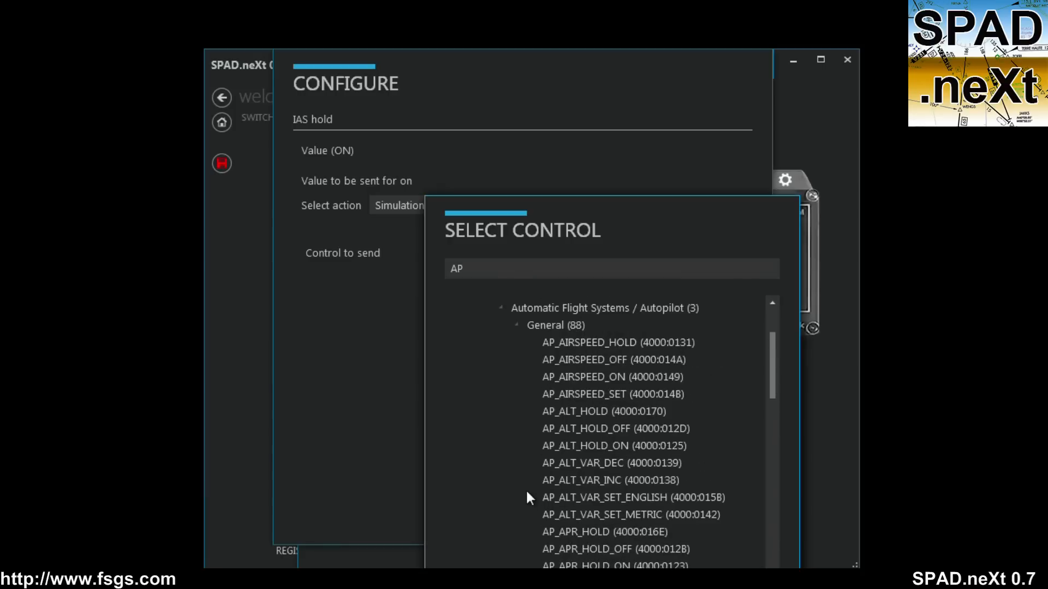
click(600, 353)
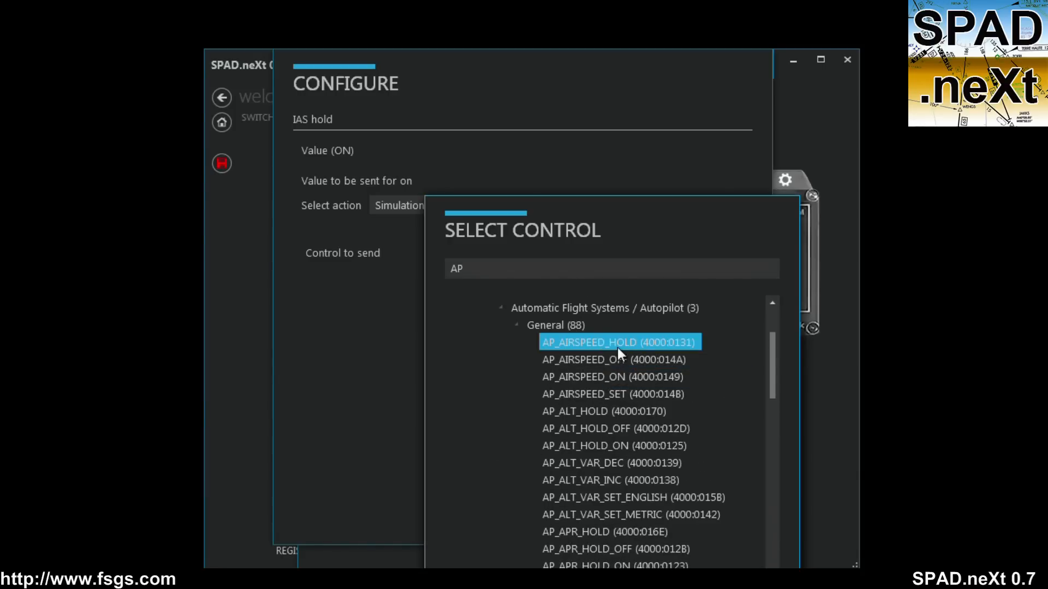
double_click(618, 348)
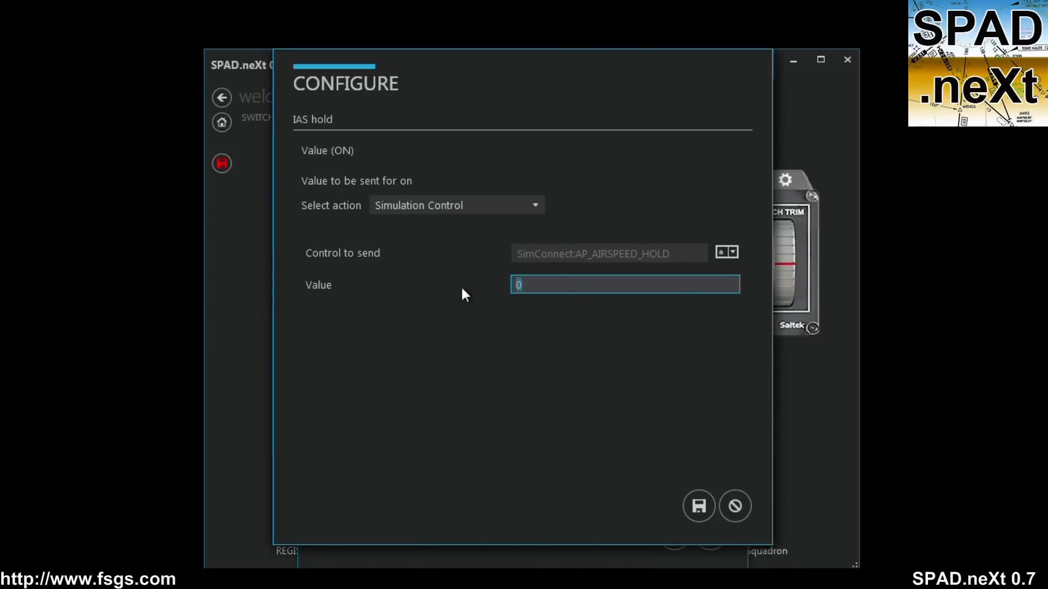
text(1)
click(698, 506)
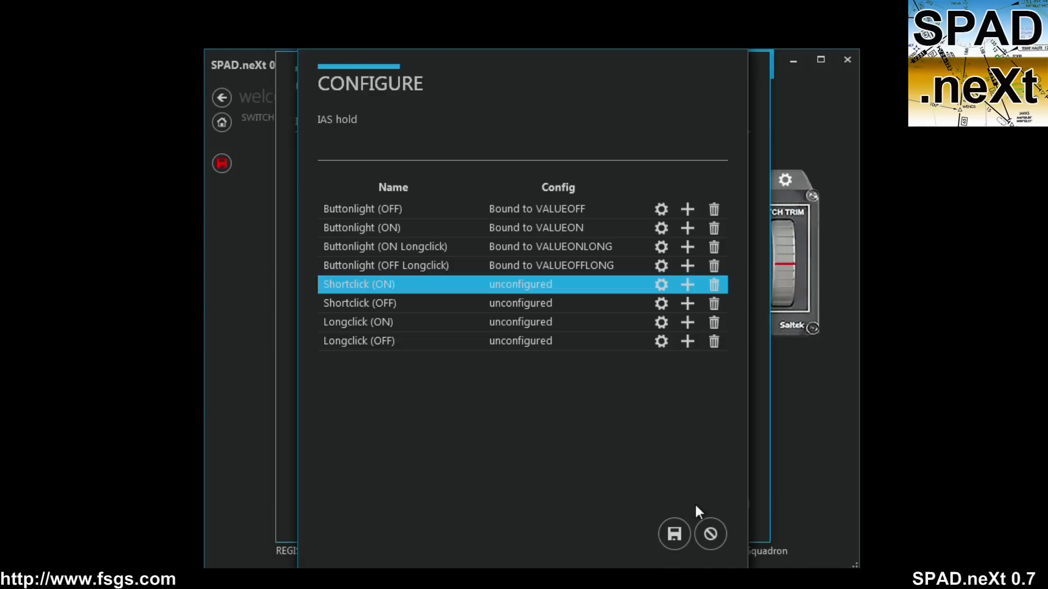
Step: Configure Shortclick (OFF) to send the simulation control AP_AIRSPEED_HOLD and save the IAS hold configuration
click(657, 303)
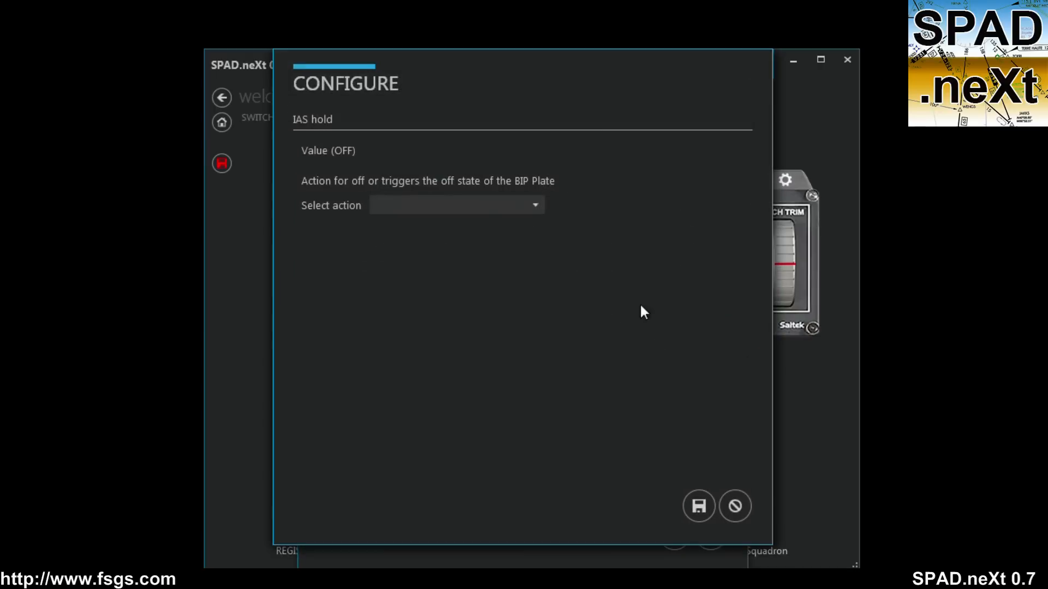
click(475, 208)
click(460, 256)
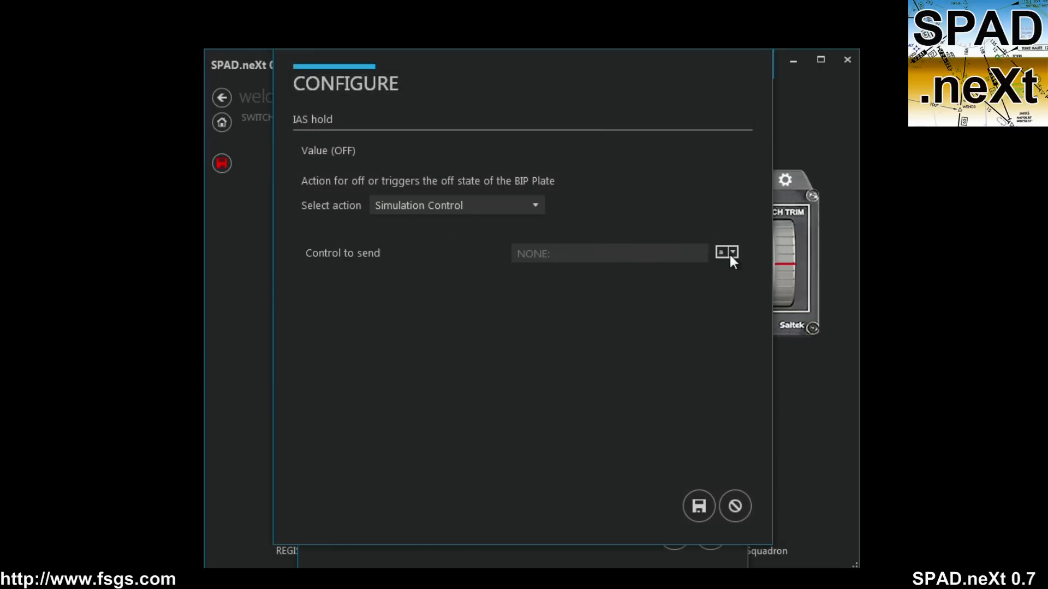
click(731, 254)
double_click(546, 348)
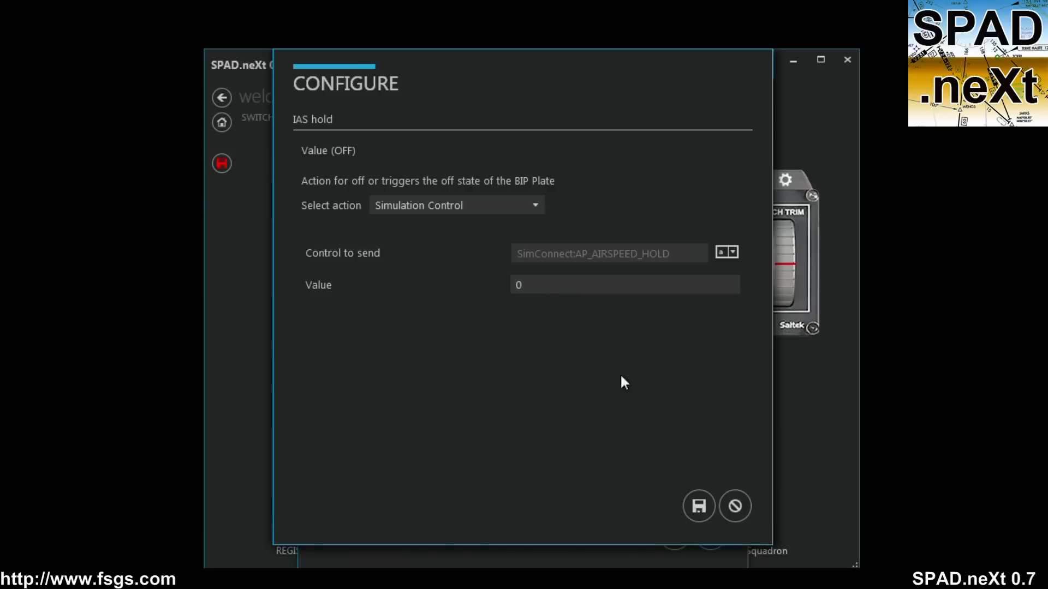
click(697, 503)
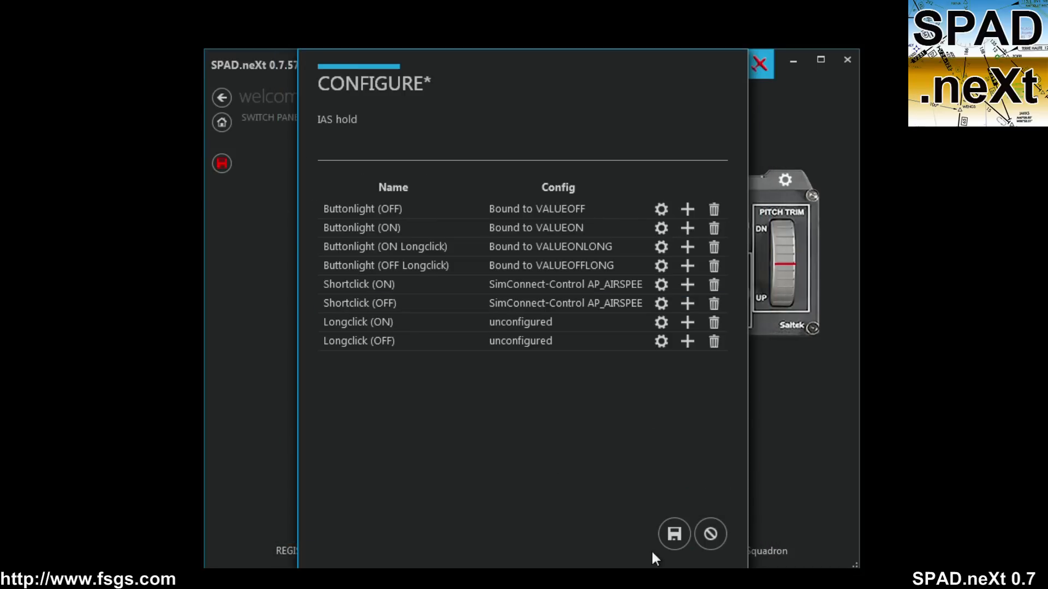
click(674, 534)
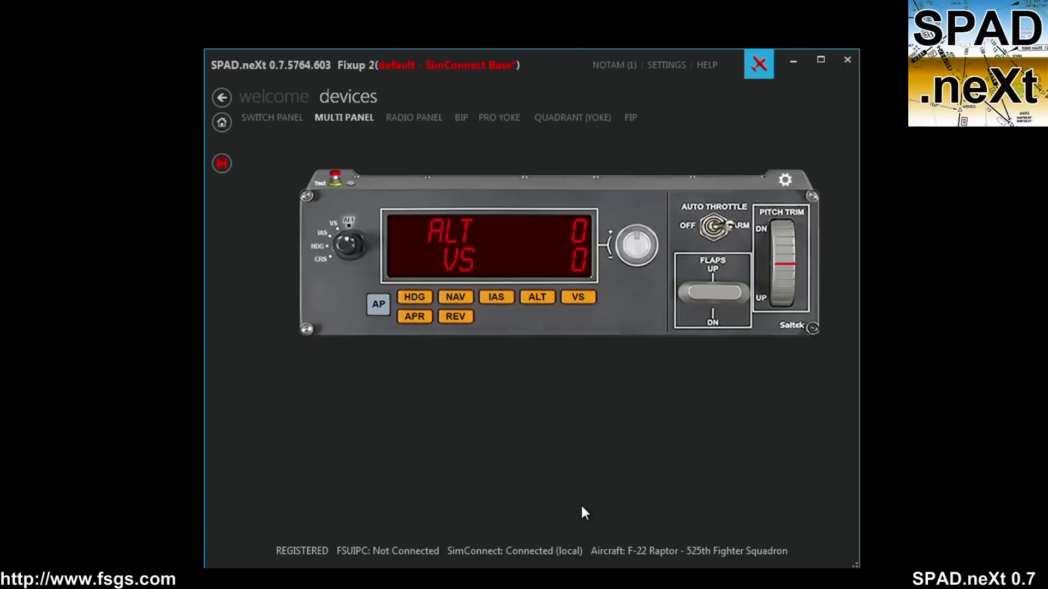
Step: Set the IAS hold button's Buttonlight (ON) action to Simulation Data and open its offset selection
right_click(498, 297)
click(563, 363)
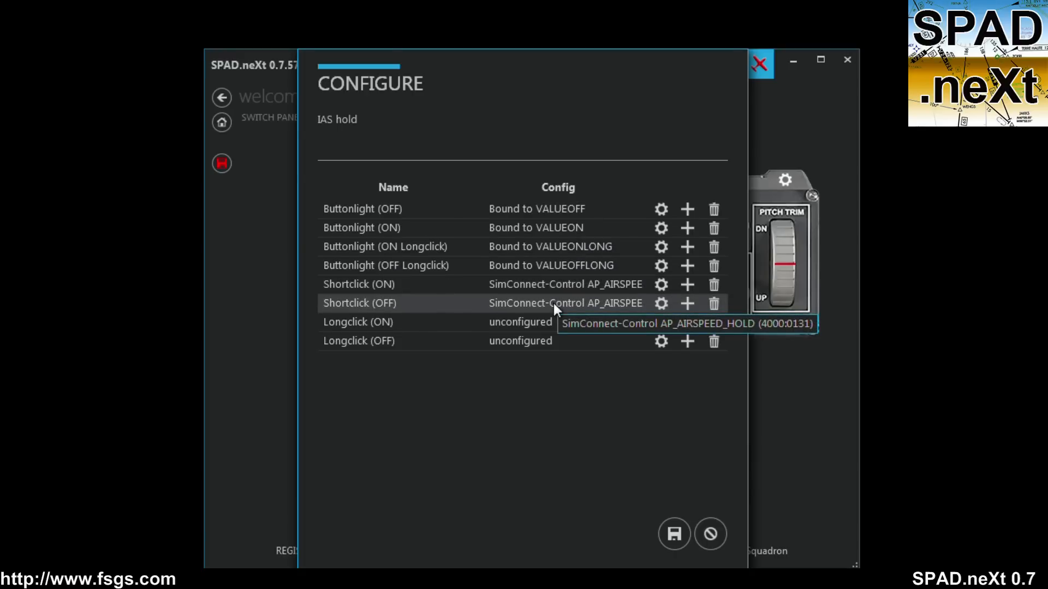
click(661, 229)
click(436, 210)
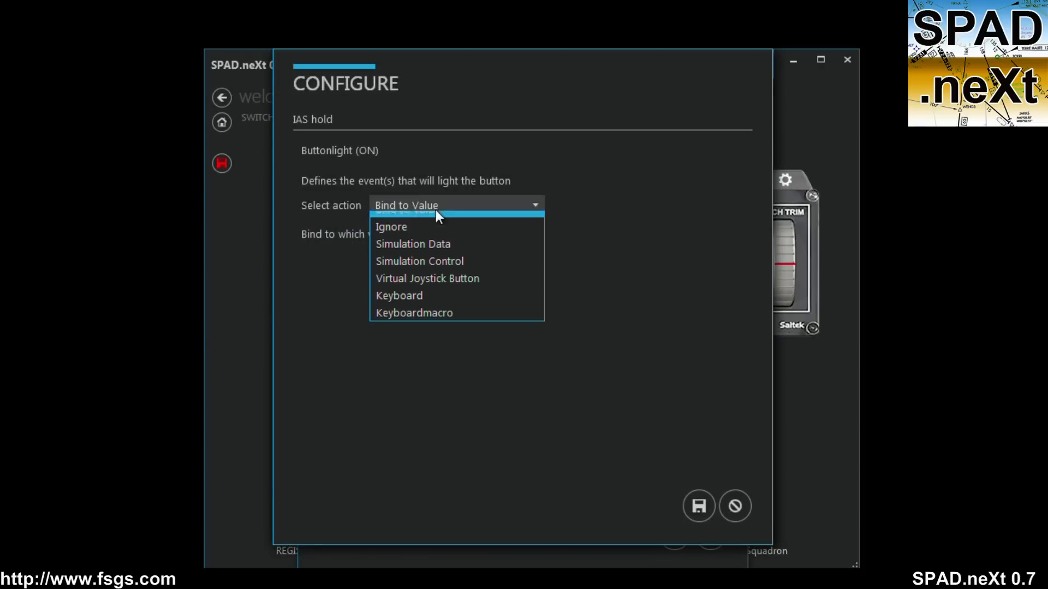
click(437, 253)
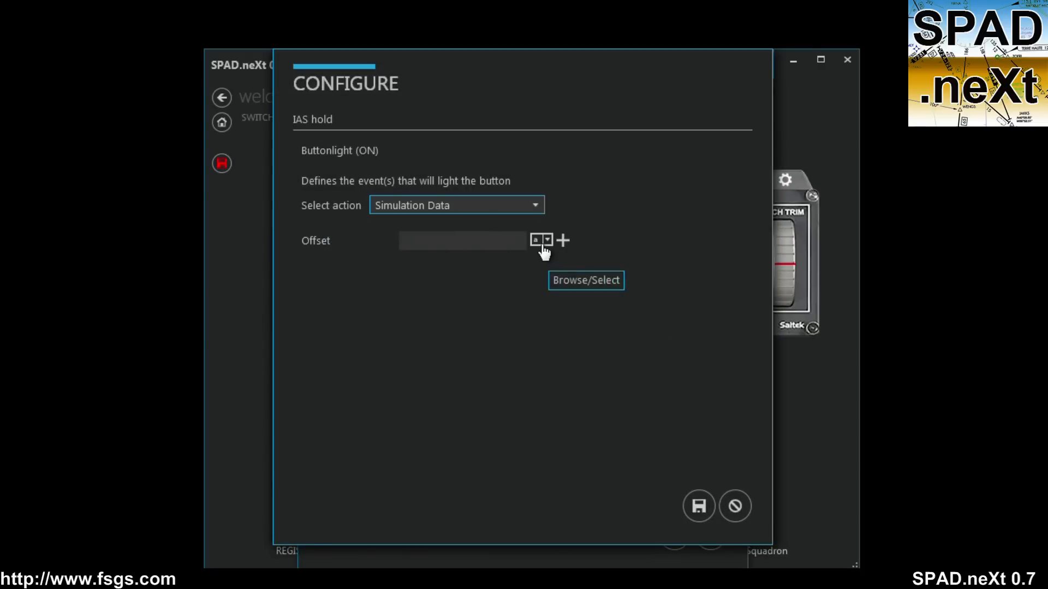
click(544, 251)
Step: Search the simulation data offsets for AP and look through SimConnect's aircraft autopilot data
click(525, 276)
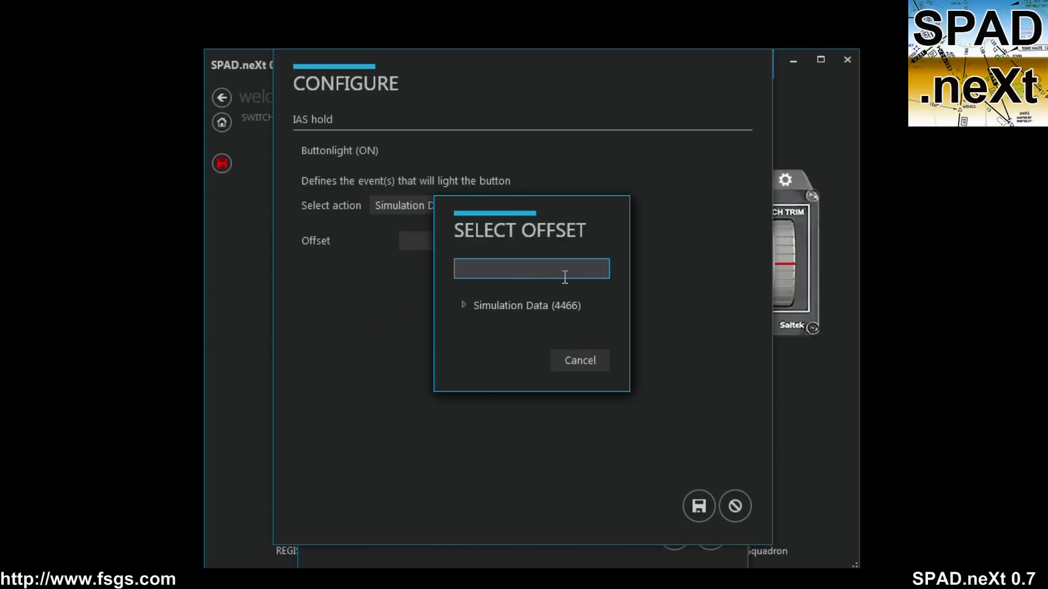
text(AP)
click(465, 304)
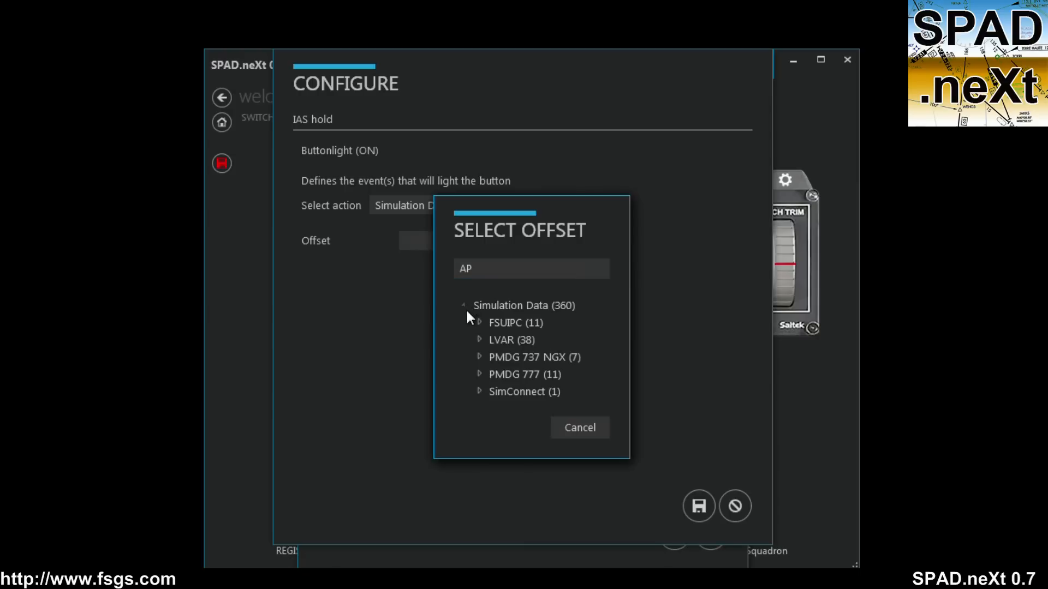
click(479, 391)
click(496, 409)
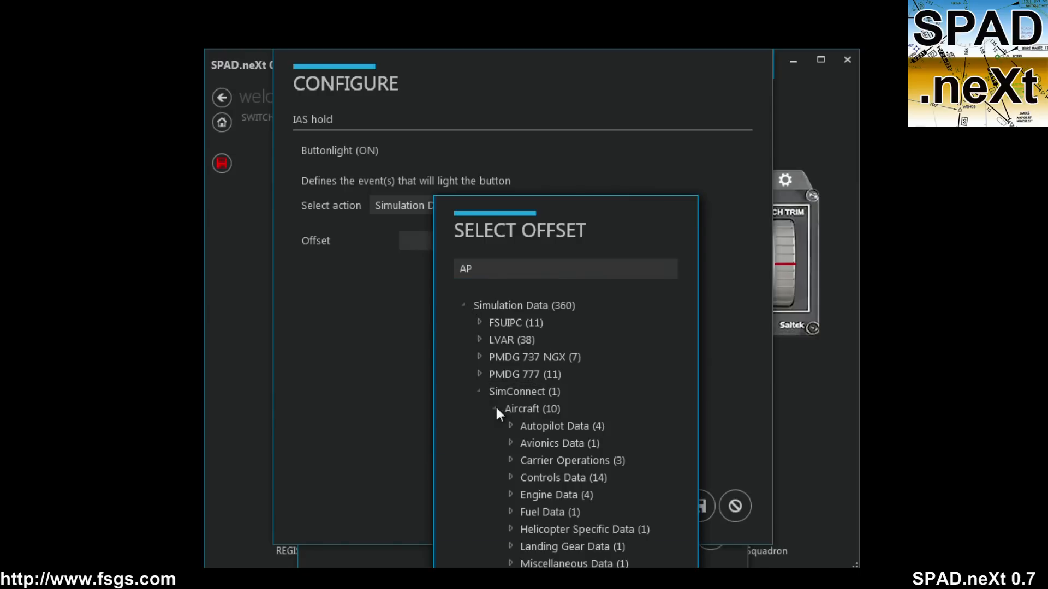
click(511, 426)
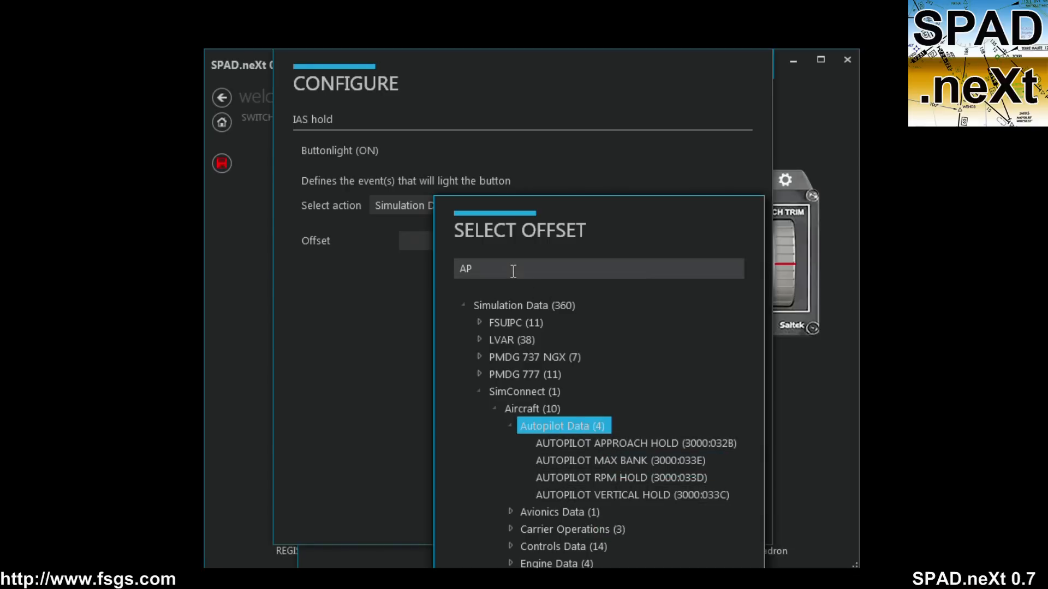
Step: Search the offsets for SPEED and choose SimConnect's AUTOPILOT AIRSPEED HOLD for Buttonlight (ON)
drag(512, 270, 443, 268)
text(SPEED)
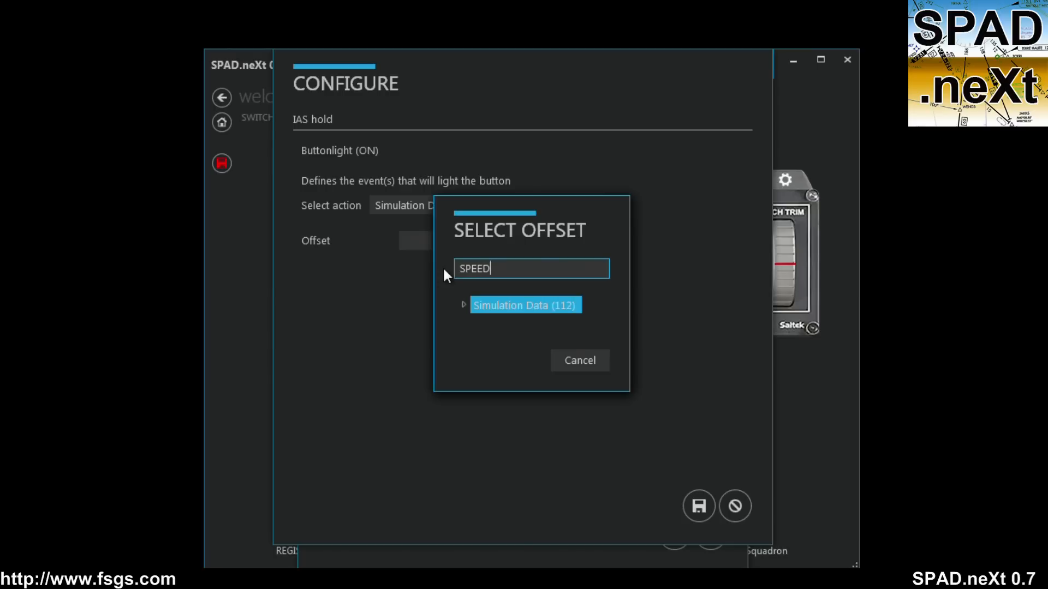
double_click(473, 307)
click(480, 391)
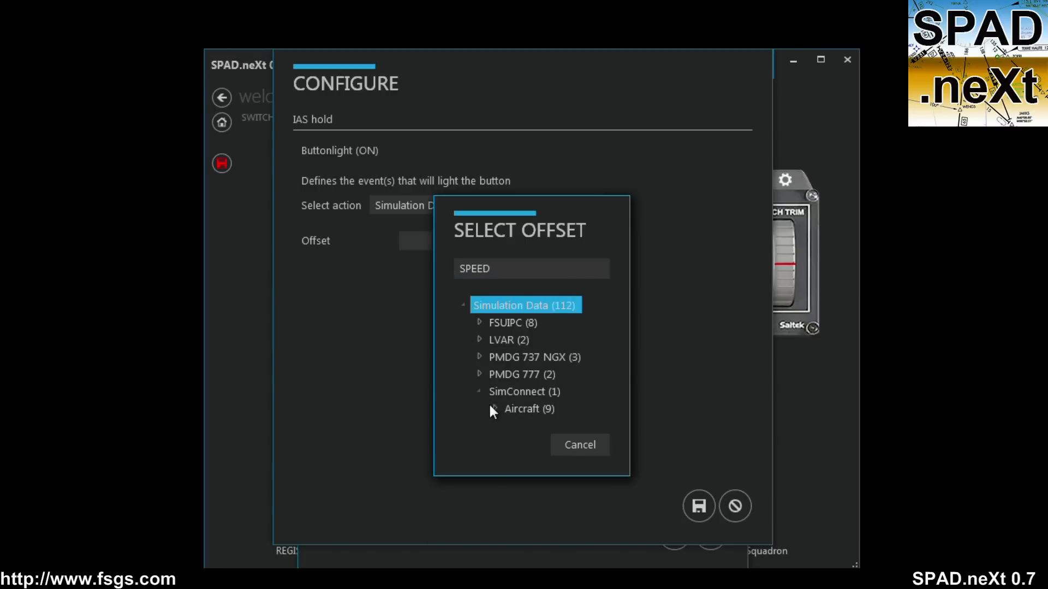
click(494, 409)
click(509, 426)
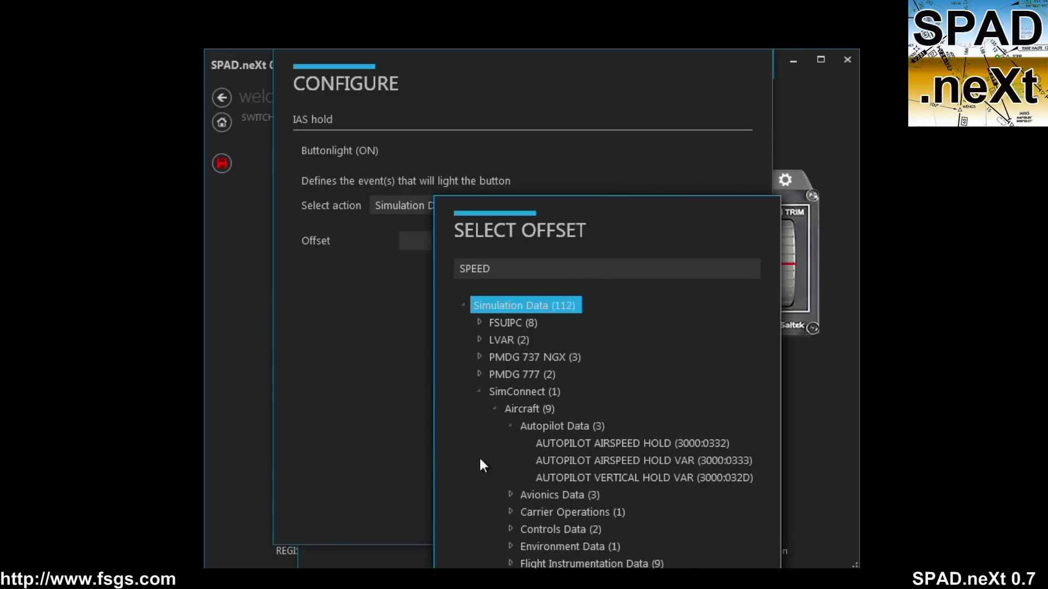
double_click(635, 442)
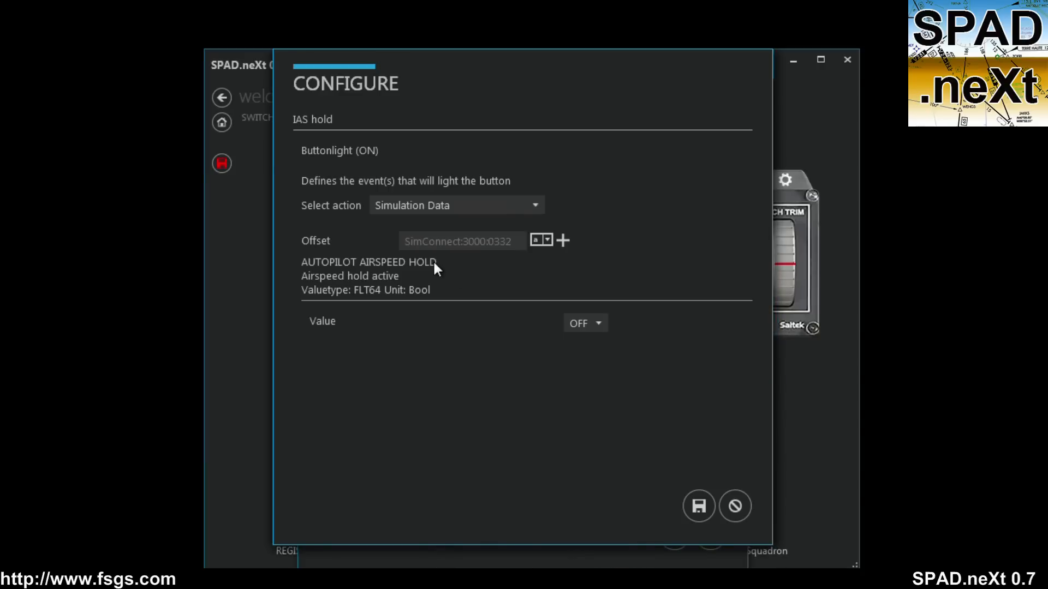
Step: Set the Buttonlight (ON) value to ON and save the event
click(589, 355)
click(590, 322)
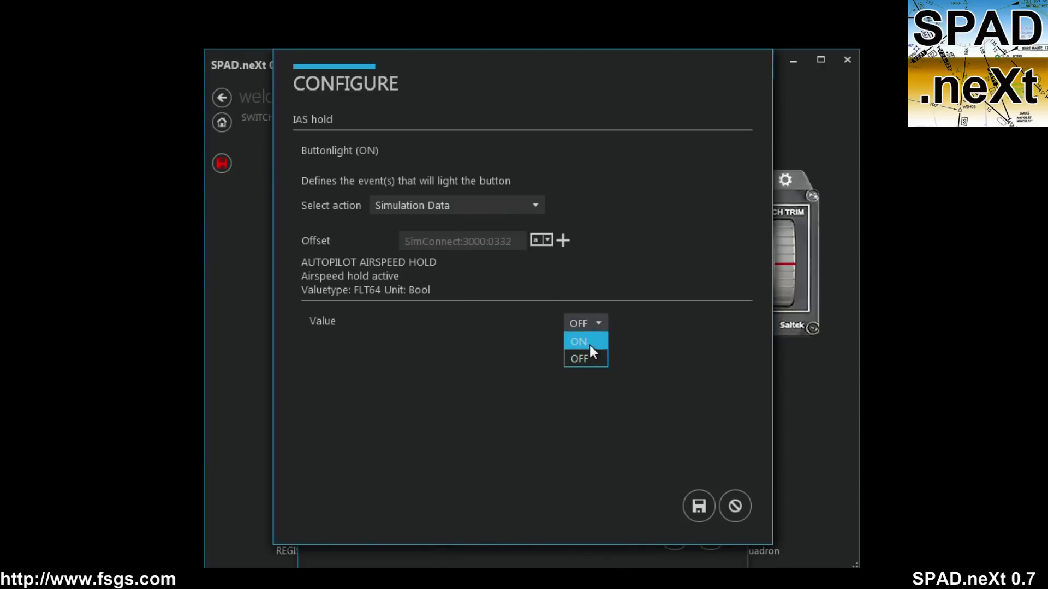
click(590, 343)
click(696, 500)
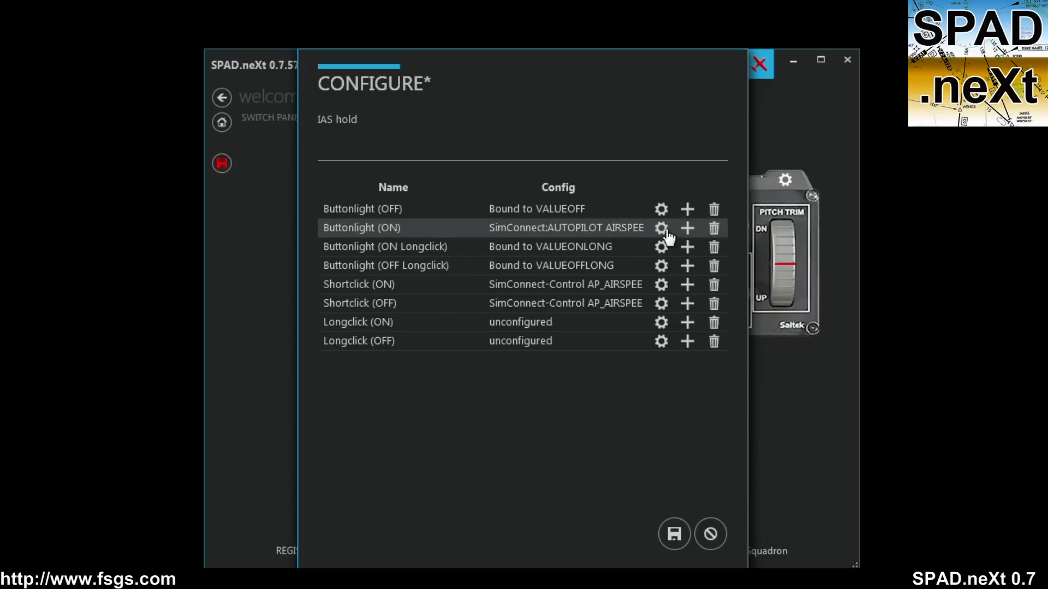
Step: Set Buttonlight (OFF) to Simulation Data using SimConnect's AUTOPILOT AIRSPEED HOLD, and save the event and the IAS hold configuration
click(662, 209)
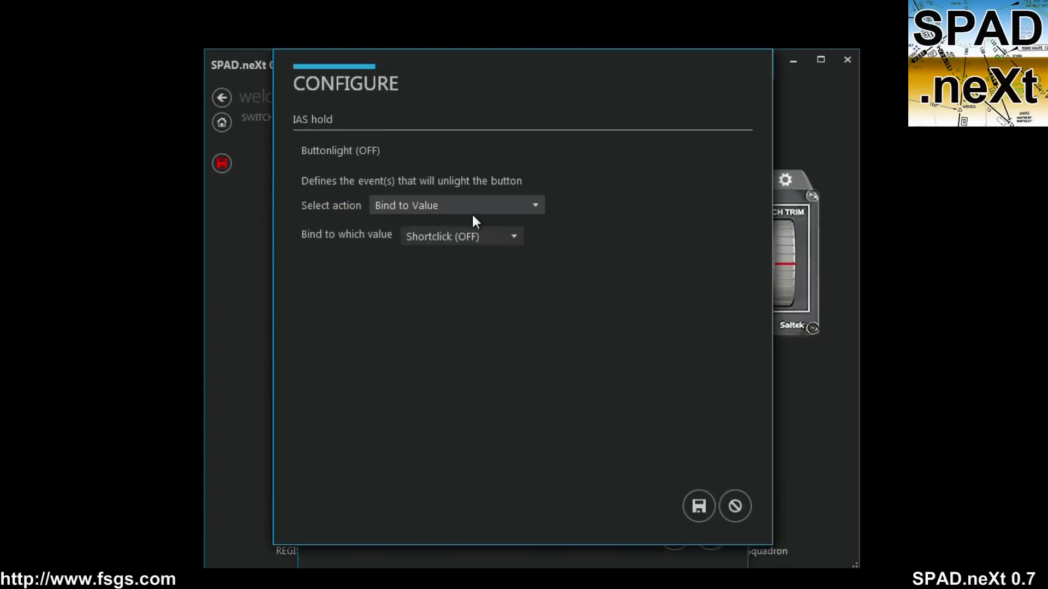
click(487, 210)
click(429, 255)
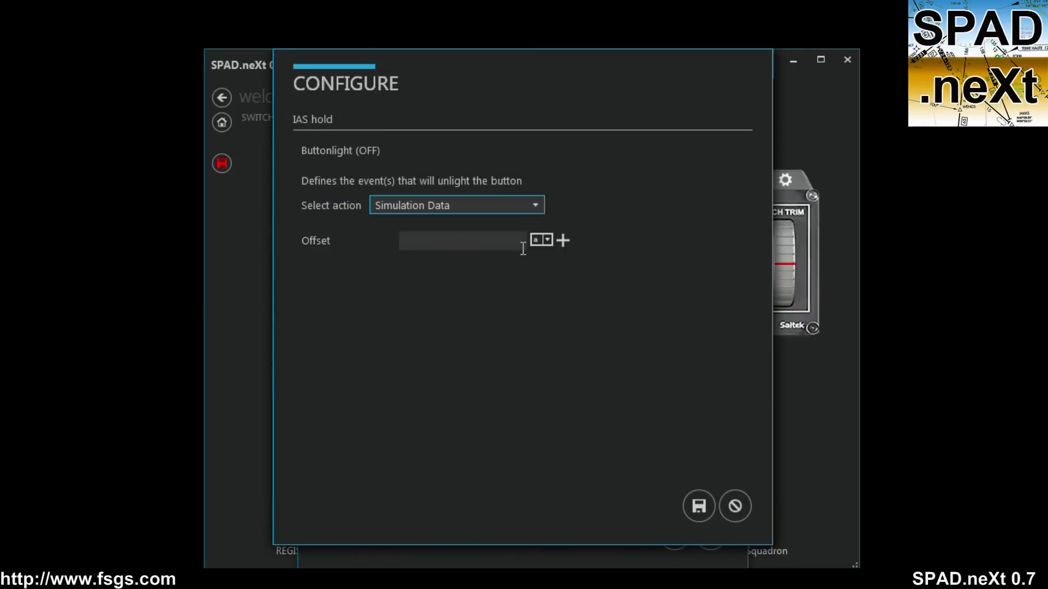
click(540, 241)
double_click(531, 296)
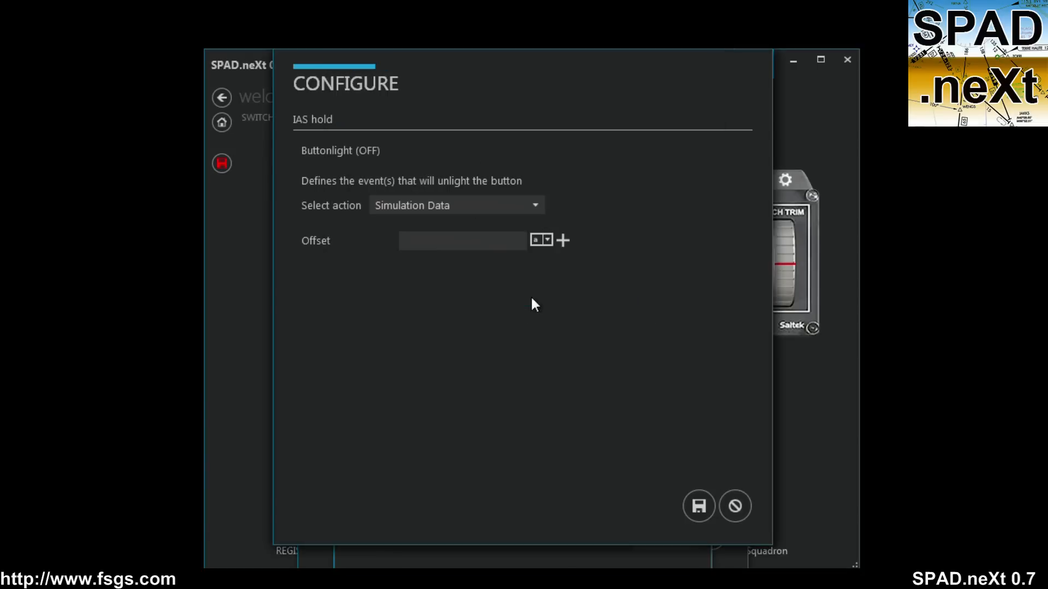
click(697, 505)
click(674, 535)
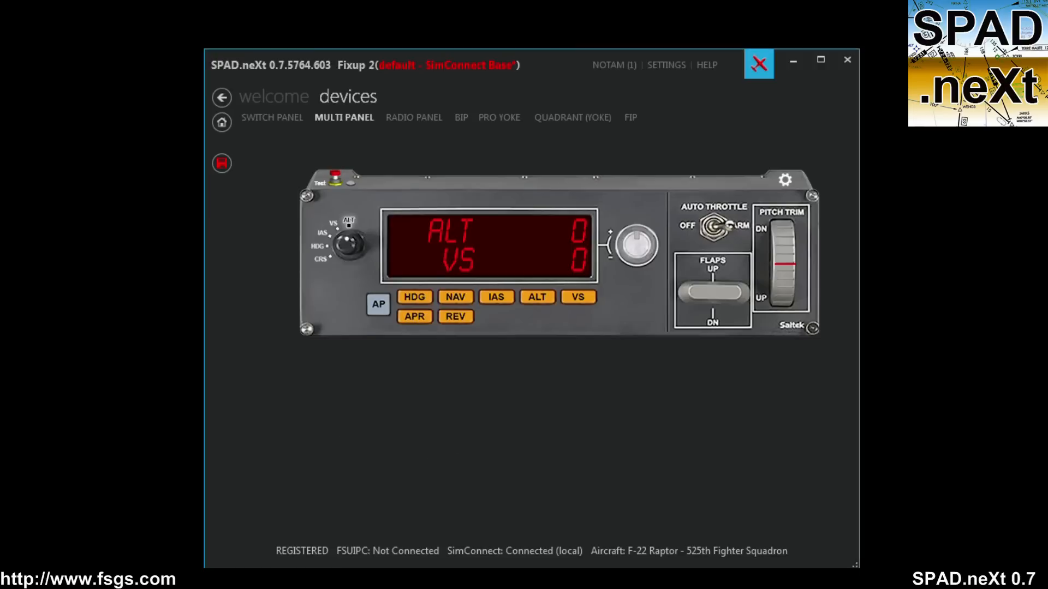
Step: Reopen the IAS hold configuration and clear the Buttonlight (OFF) and Buttonlight (ON) events
right_click(502, 299)
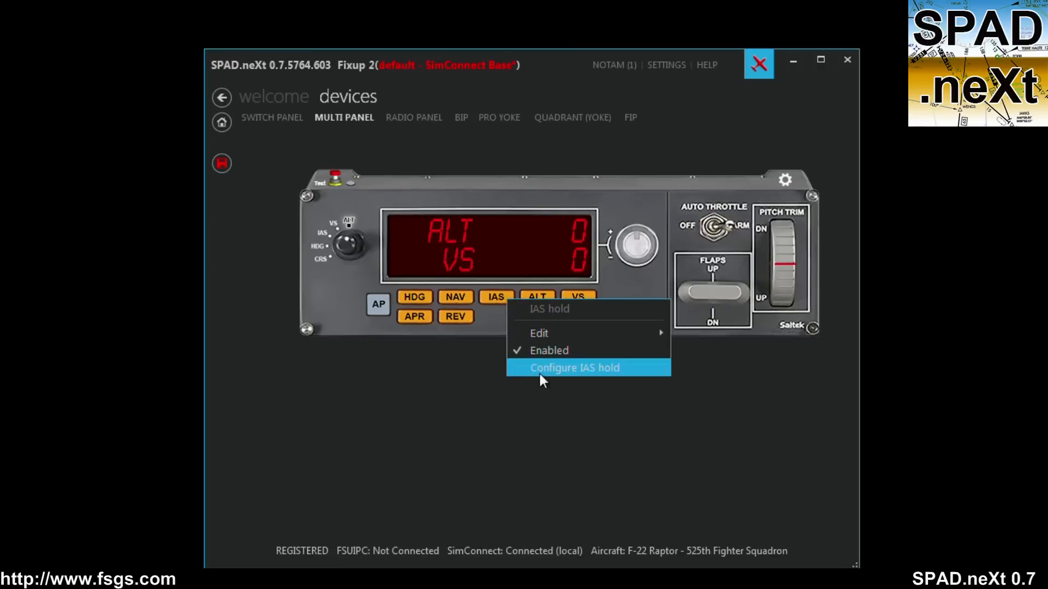
click(540, 369)
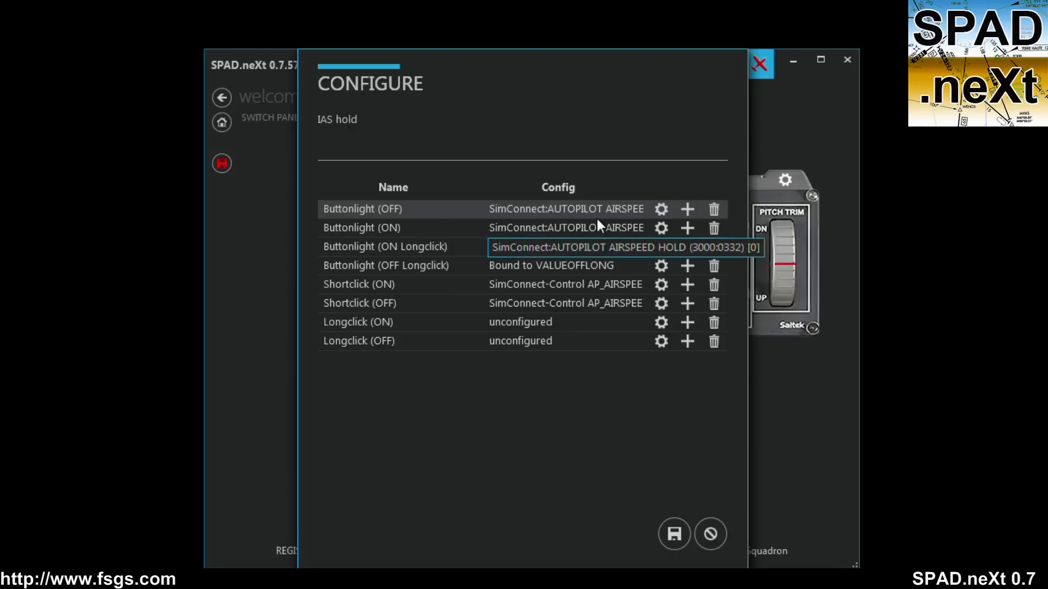
click(714, 209)
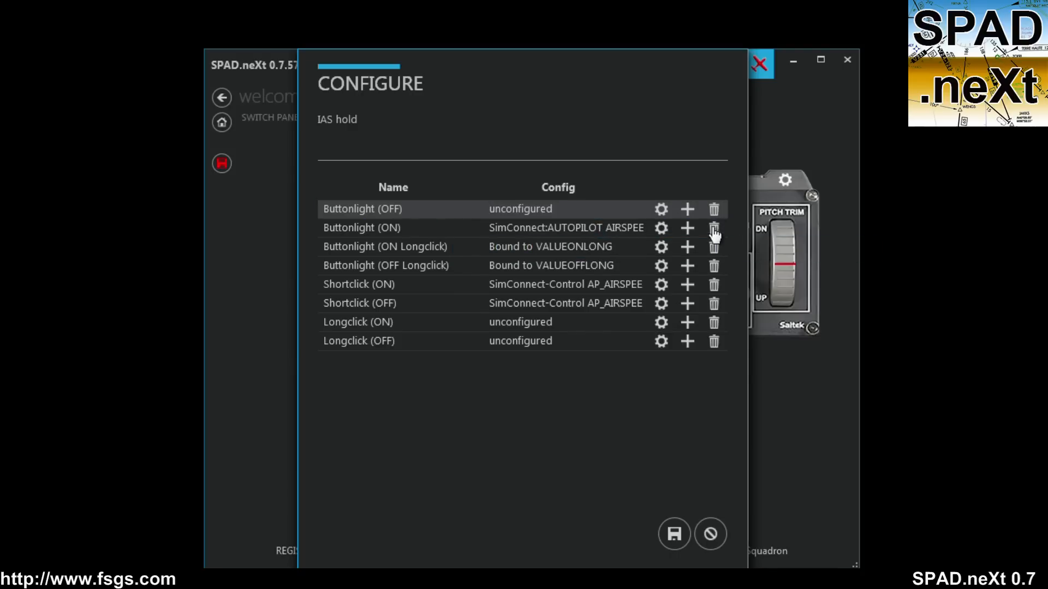
click(714, 228)
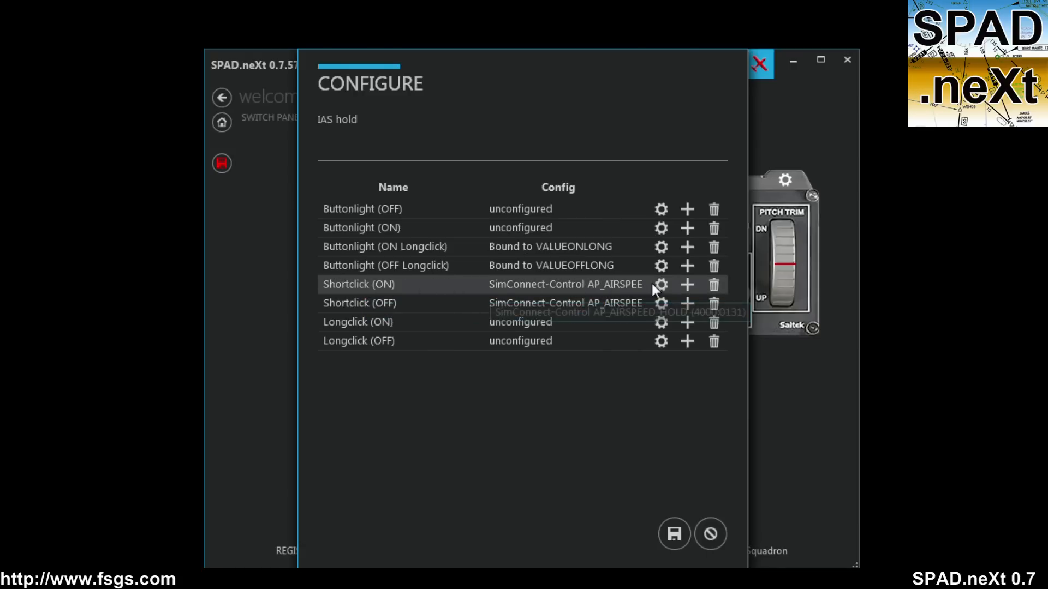
Step: Add a second Shortclick (ON) event to IAS hold and set its action to Simulation Data
click(687, 288)
click(565, 303)
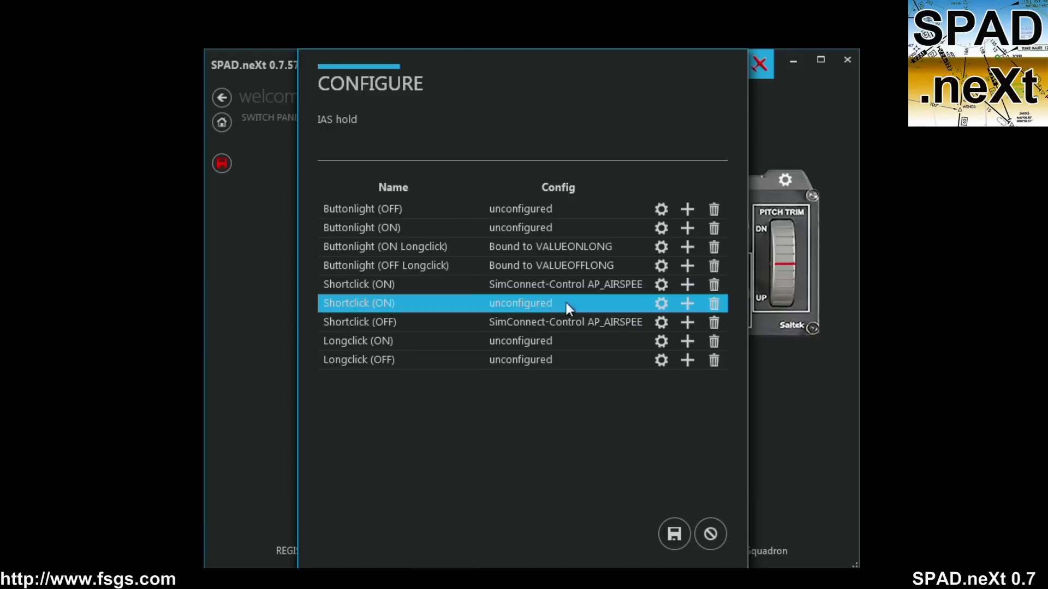
click(662, 304)
click(411, 205)
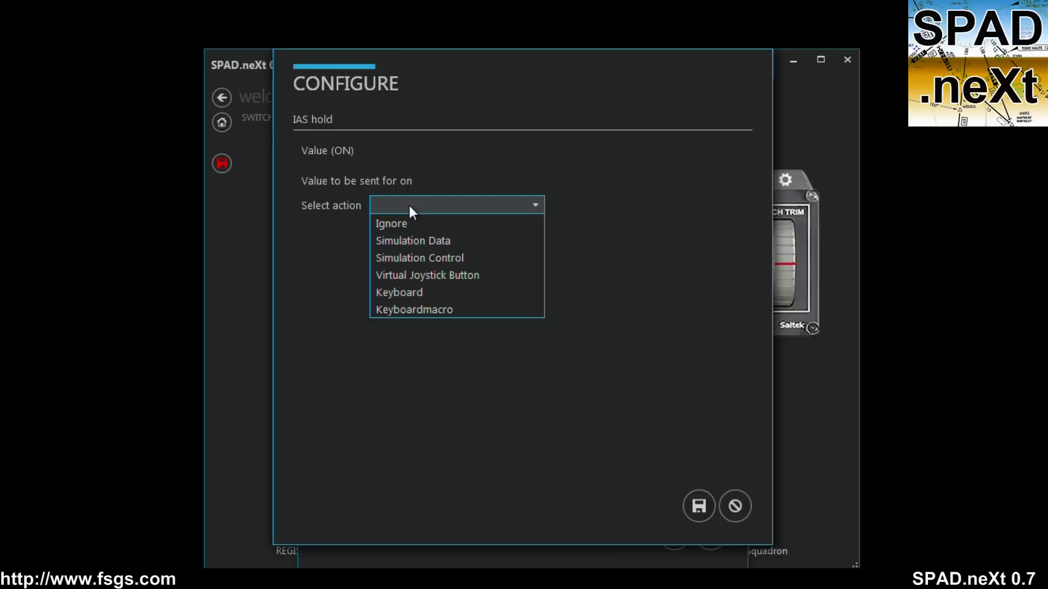
click(421, 240)
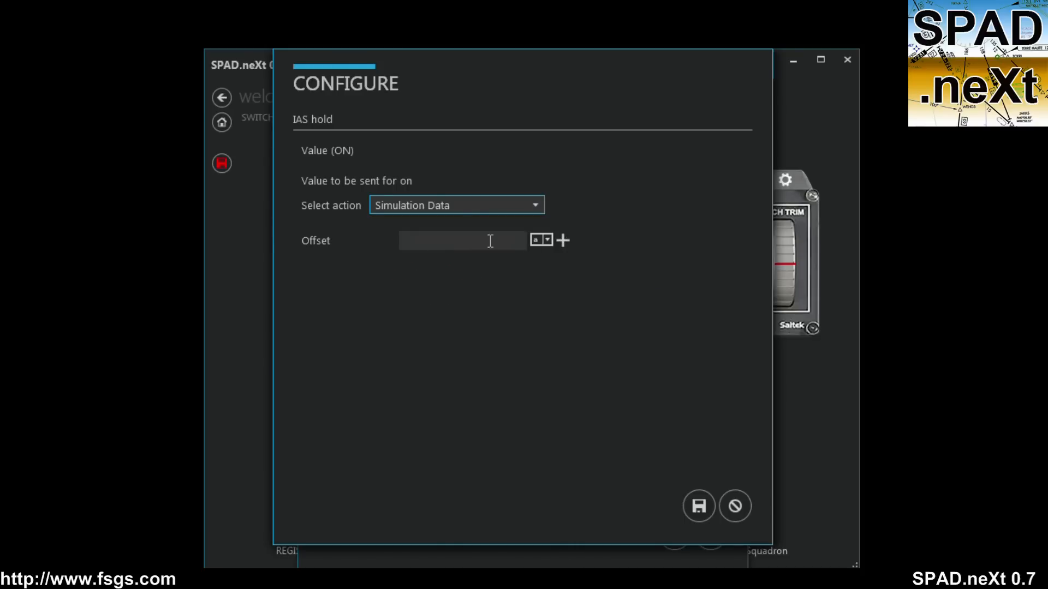
Step: Create the local variable Airspeed Hold Active as the Shortclick (ON) event's offset, set its value to 1 and save the event
click(565, 242)
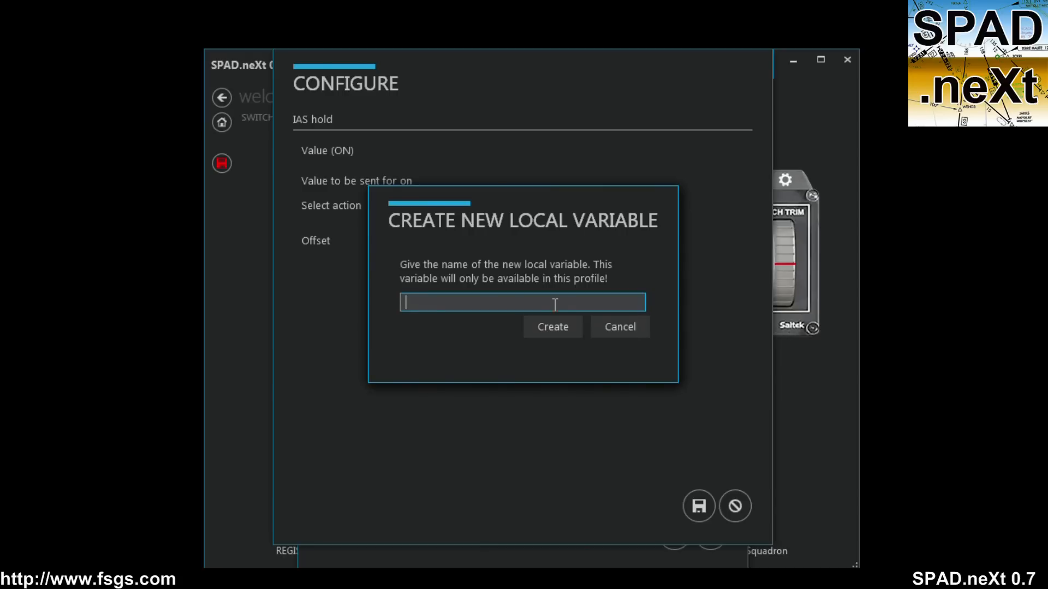
text(Airspeed Hold Activ)
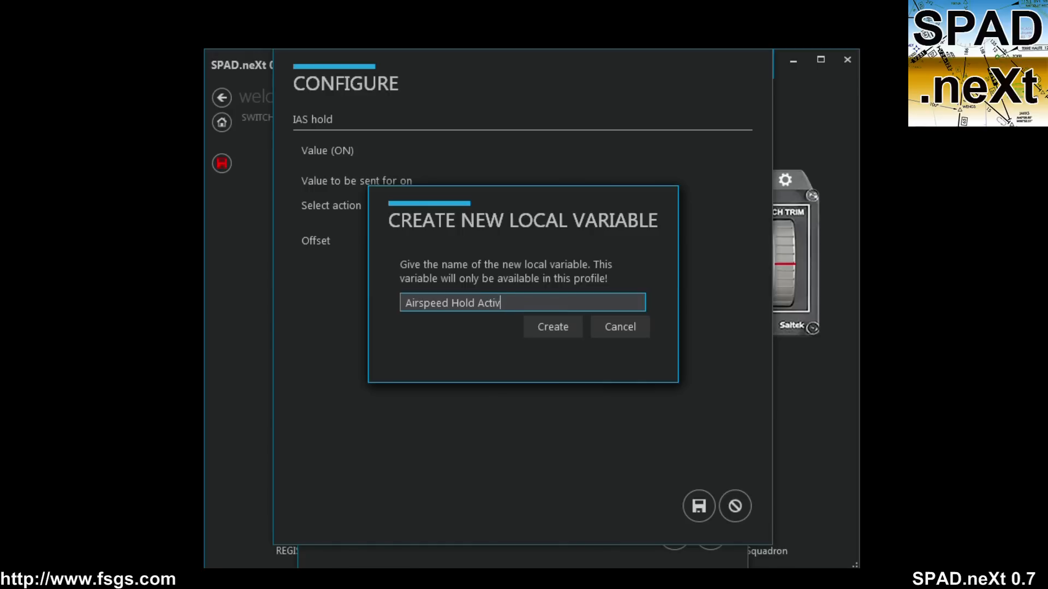
text(e)
click(551, 327)
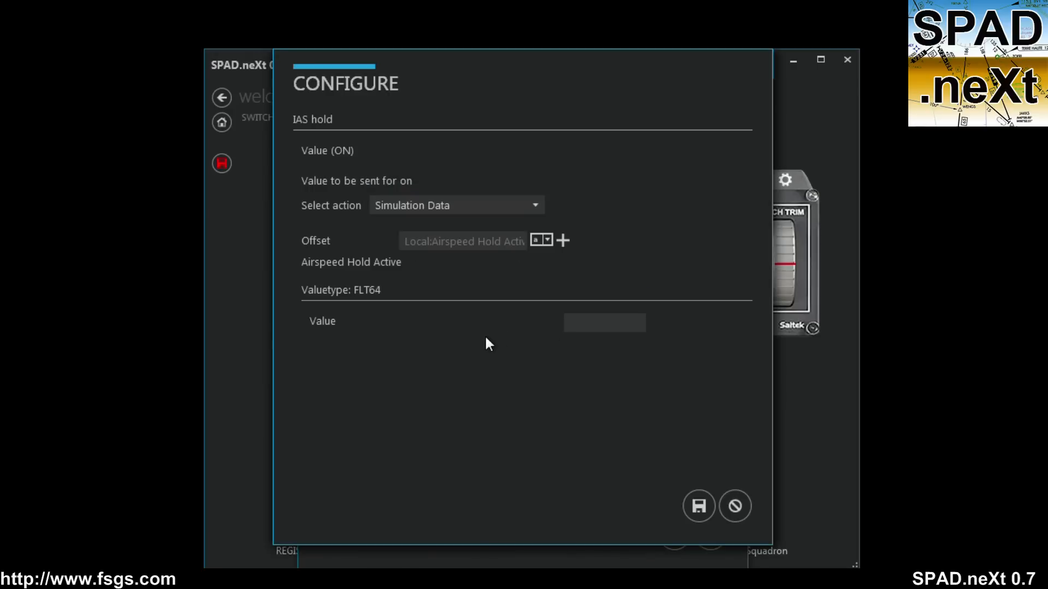
click(592, 323)
text(1)
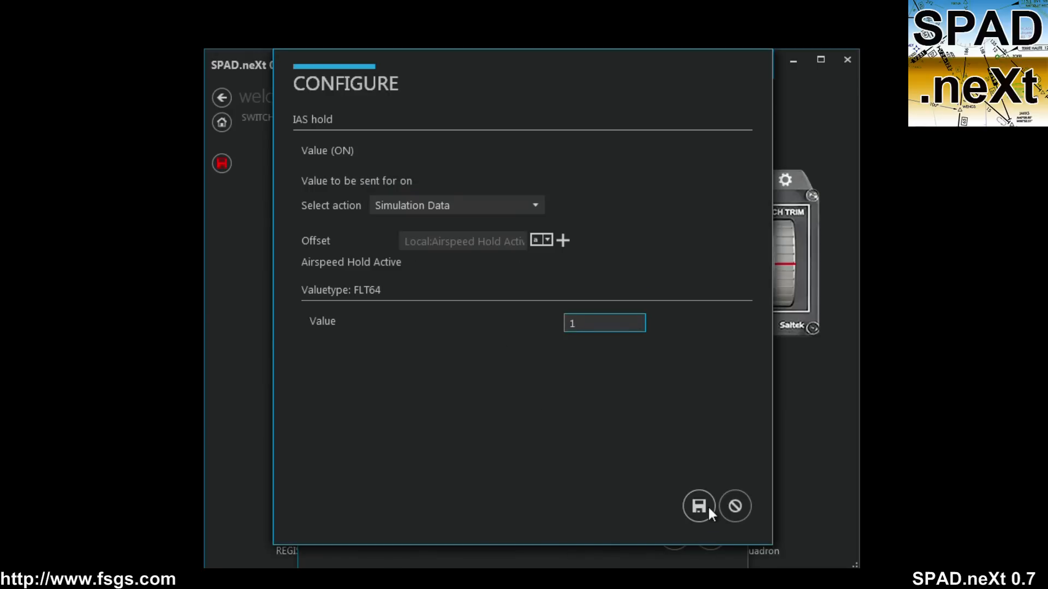
click(704, 506)
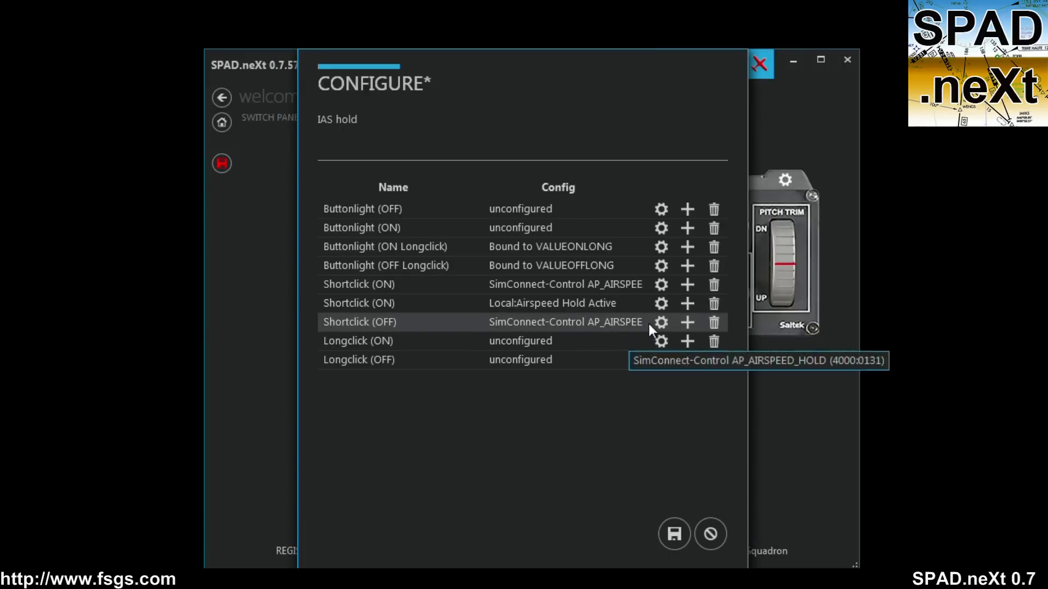
Step: Add a second Shortclick (OFF) event to IAS hold and set its action to Simulation Data
click(687, 322)
click(663, 341)
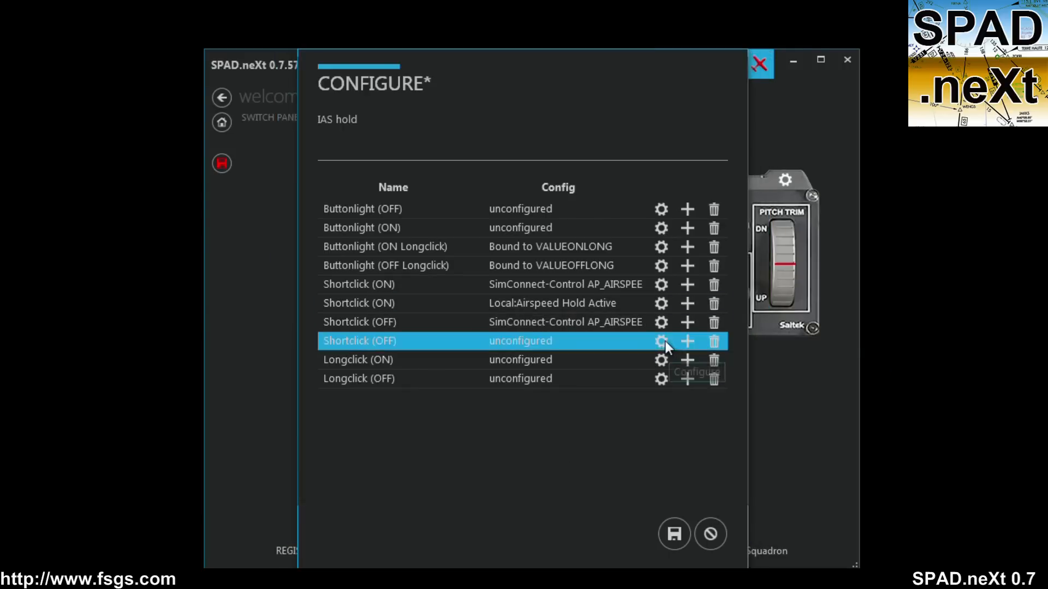
click(451, 208)
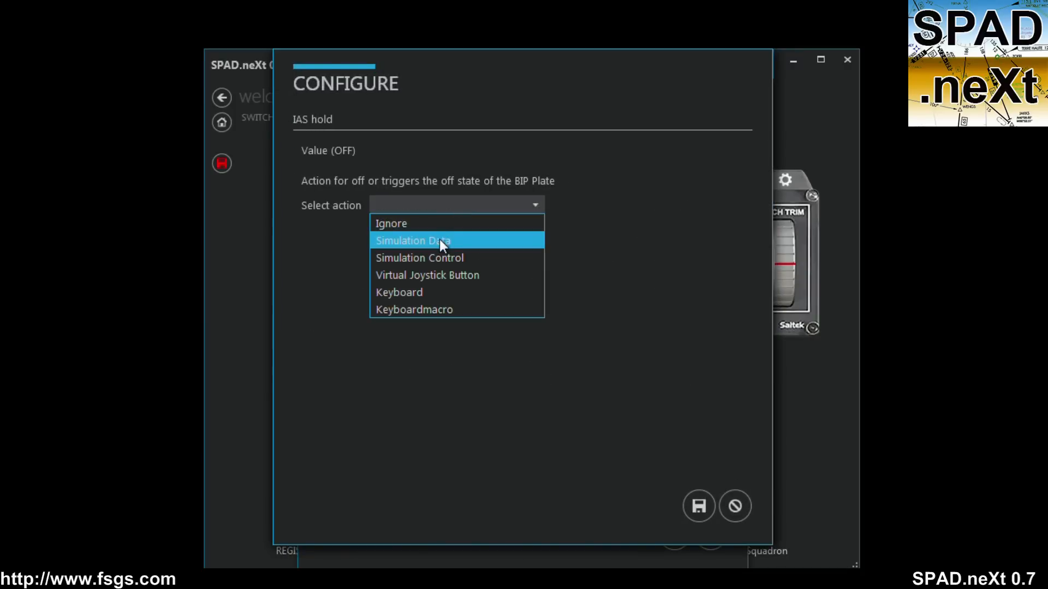
click(440, 240)
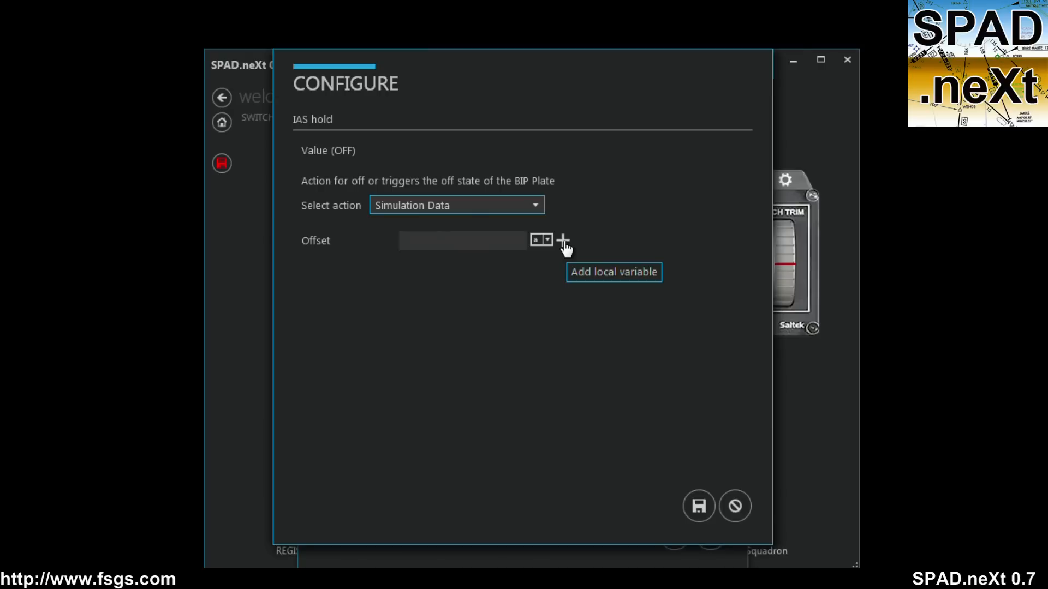
Step: Choose the local variable Airspeed Hold Active as the Shortclick (OFF) event's offset and save the event
click(541, 240)
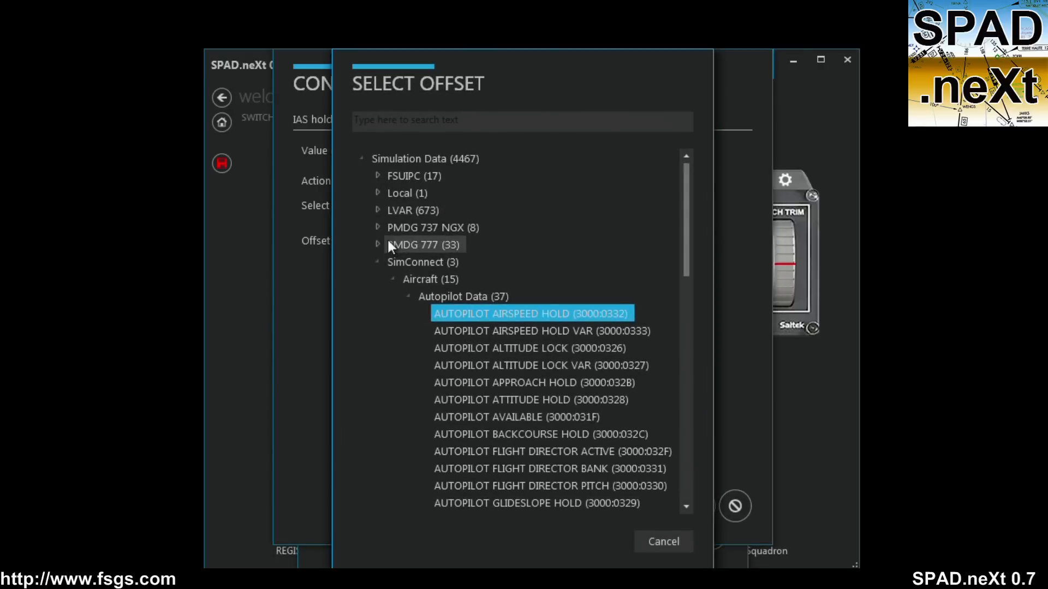
click(378, 256)
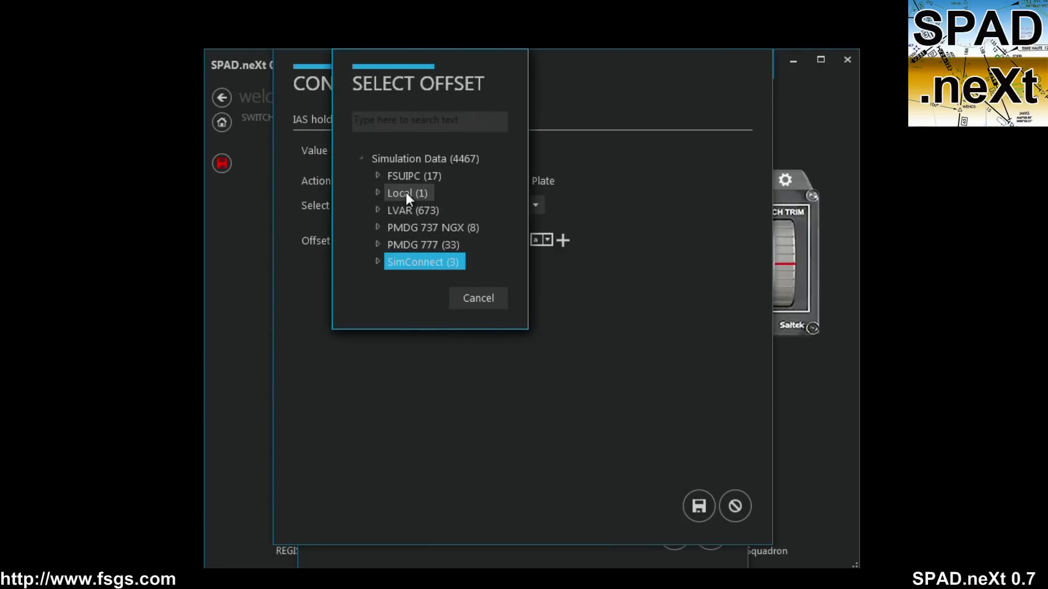
click(377, 193)
click(465, 211)
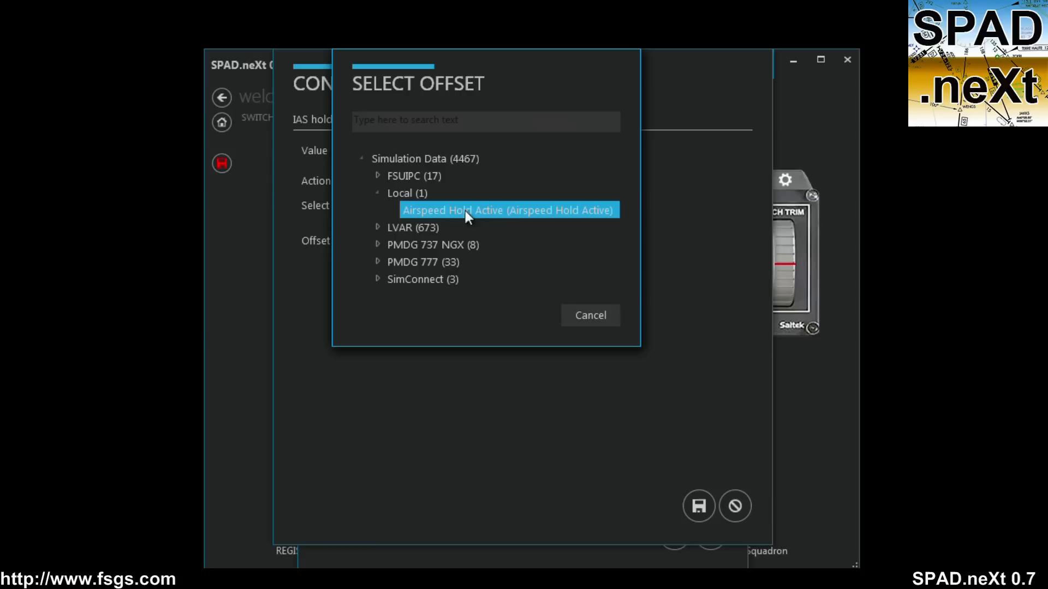
double_click(505, 211)
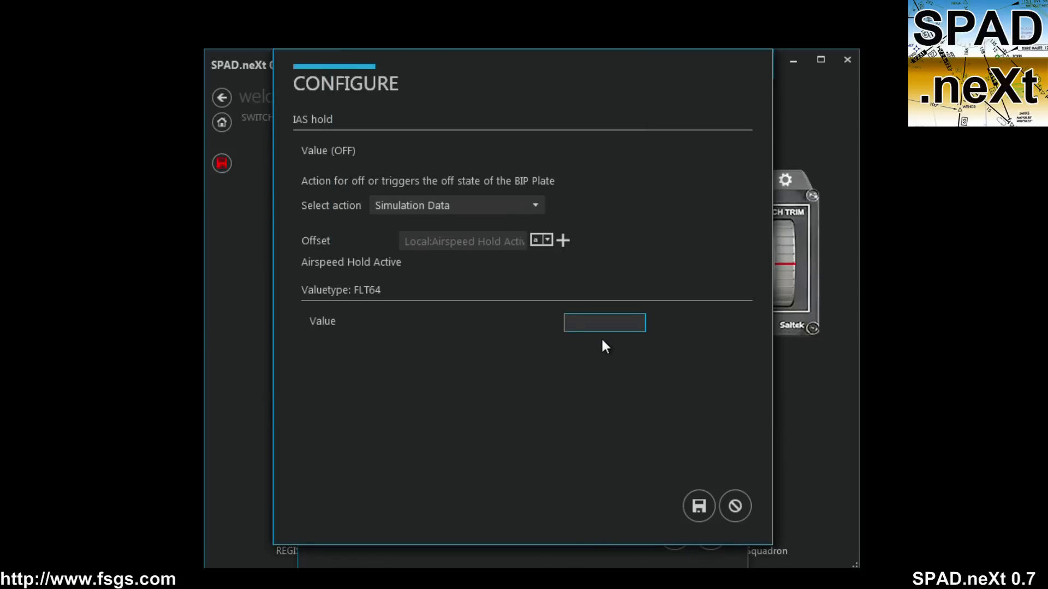
click(693, 508)
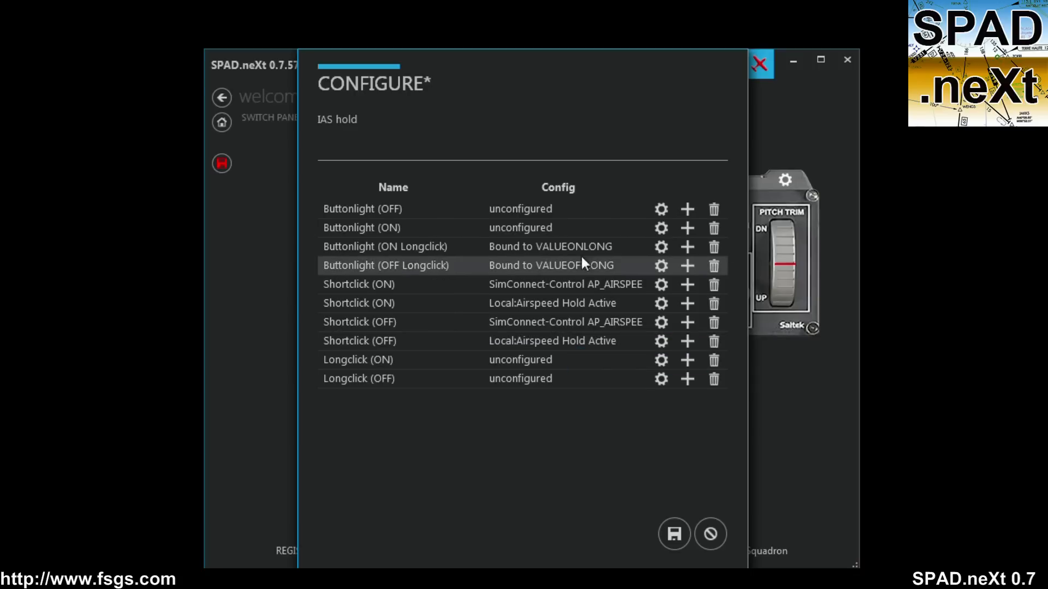
Step: Configure Buttonlight (ON) as Simulation Data using the local variable Airspeed Hold Active with value 1, and save the event
click(663, 229)
click(447, 205)
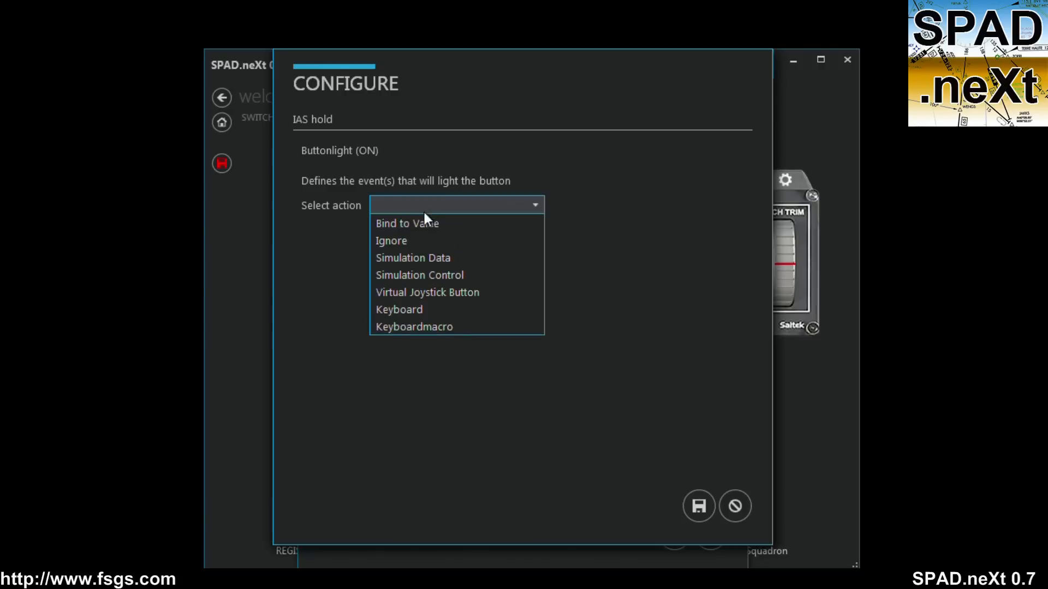
click(419, 252)
click(541, 240)
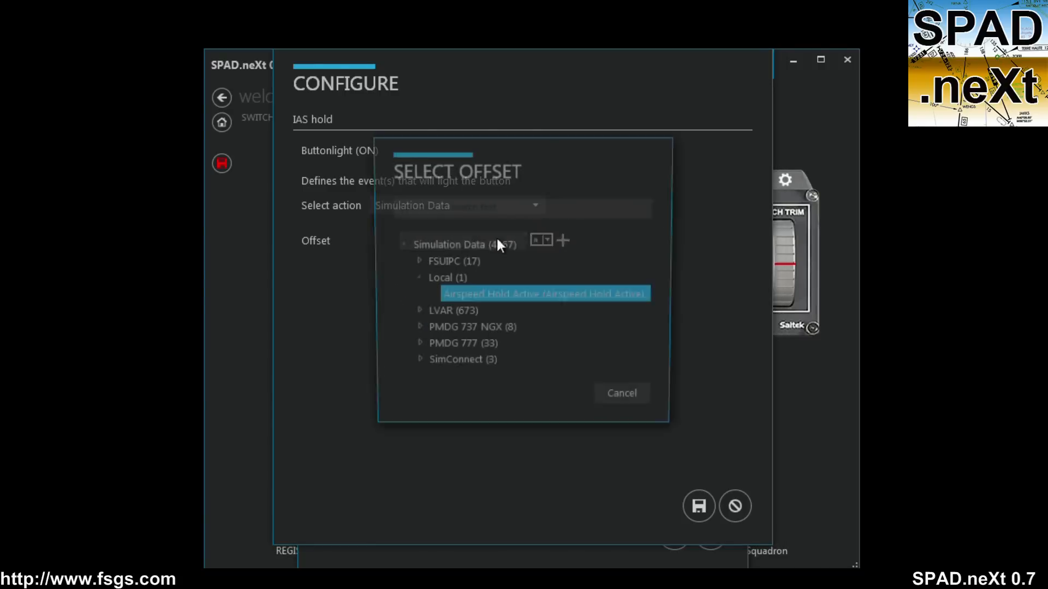
click(475, 296)
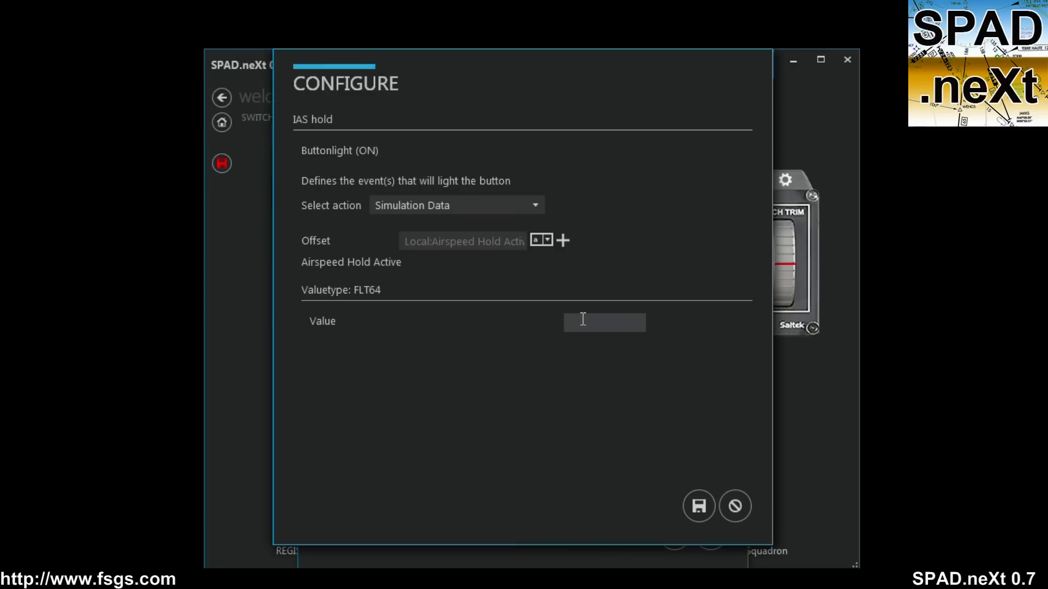
click(584, 322)
text(1)
click(691, 511)
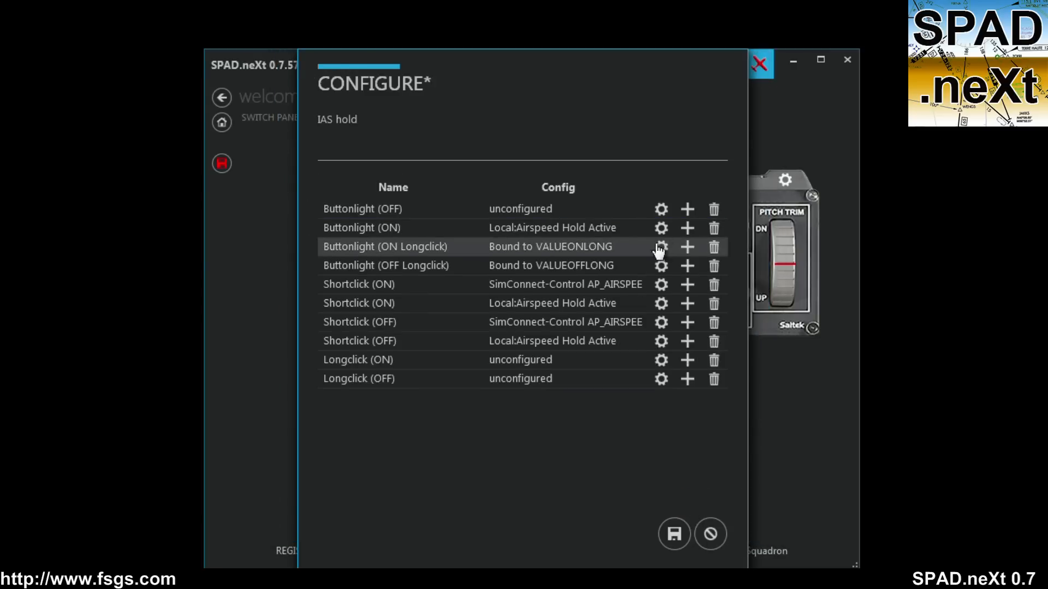
Step: Configure Buttonlight (OFF) as Simulation Data using local Airspeed Hold Active with value 0, and save the event and the IAS hold configuration
click(661, 209)
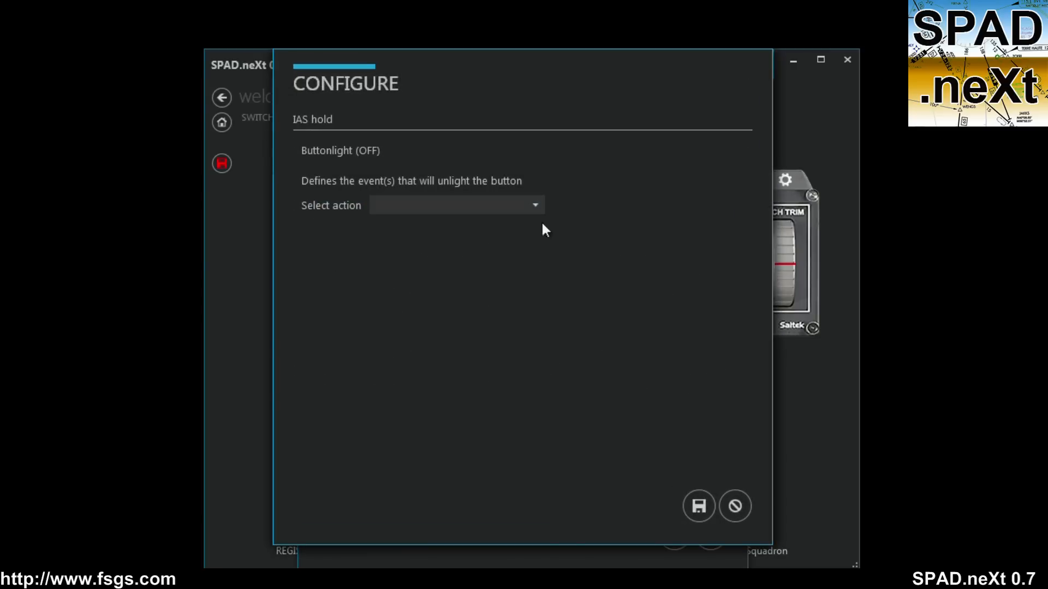
click(437, 206)
scroll(431, 234, up, 1)
click(422, 253)
click(456, 239)
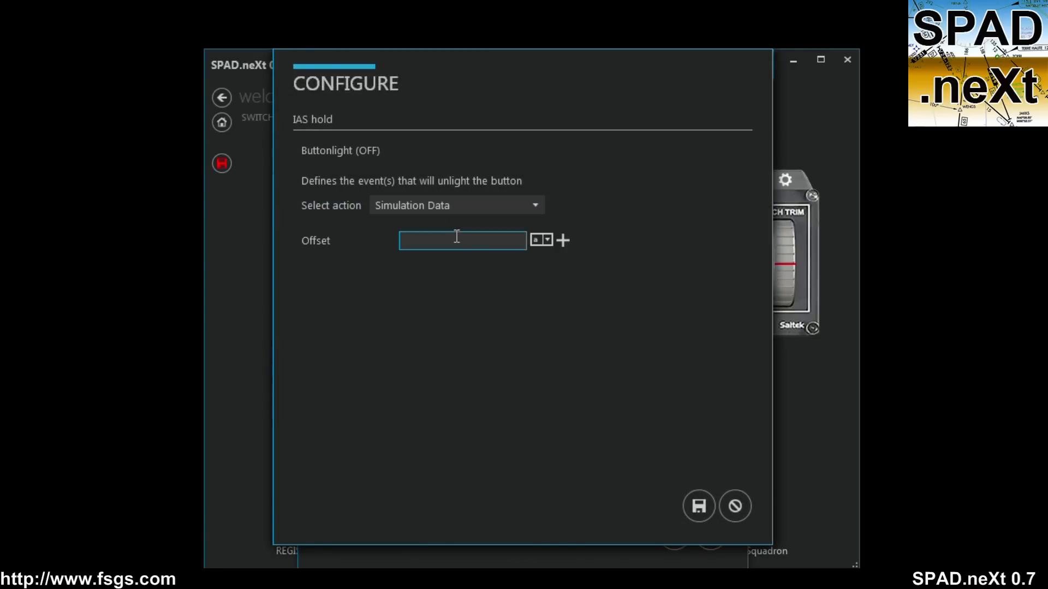
click(541, 240)
double_click(499, 291)
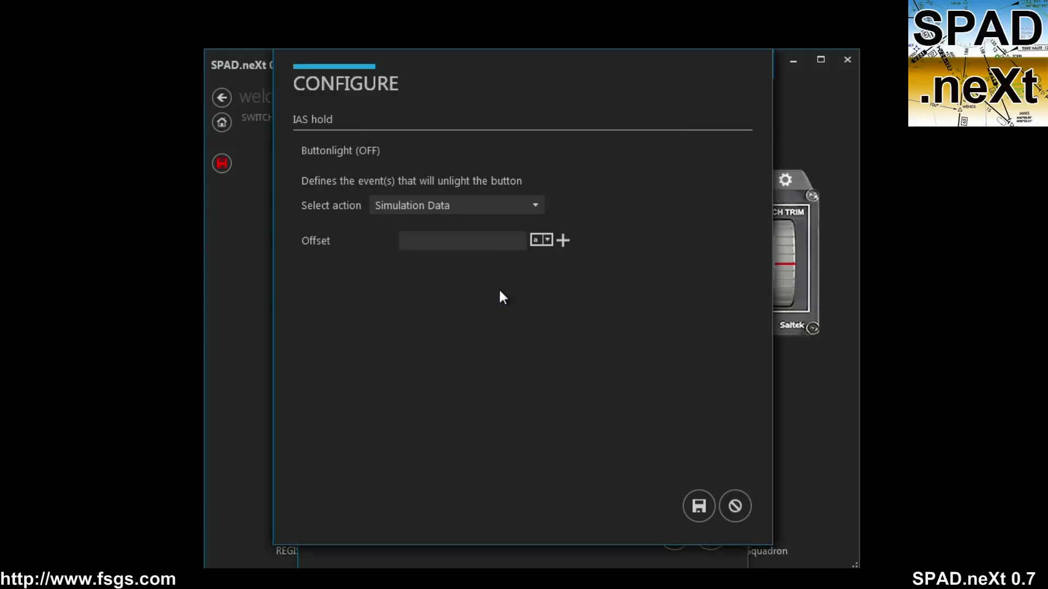
click(589, 322)
text(0)
click(699, 506)
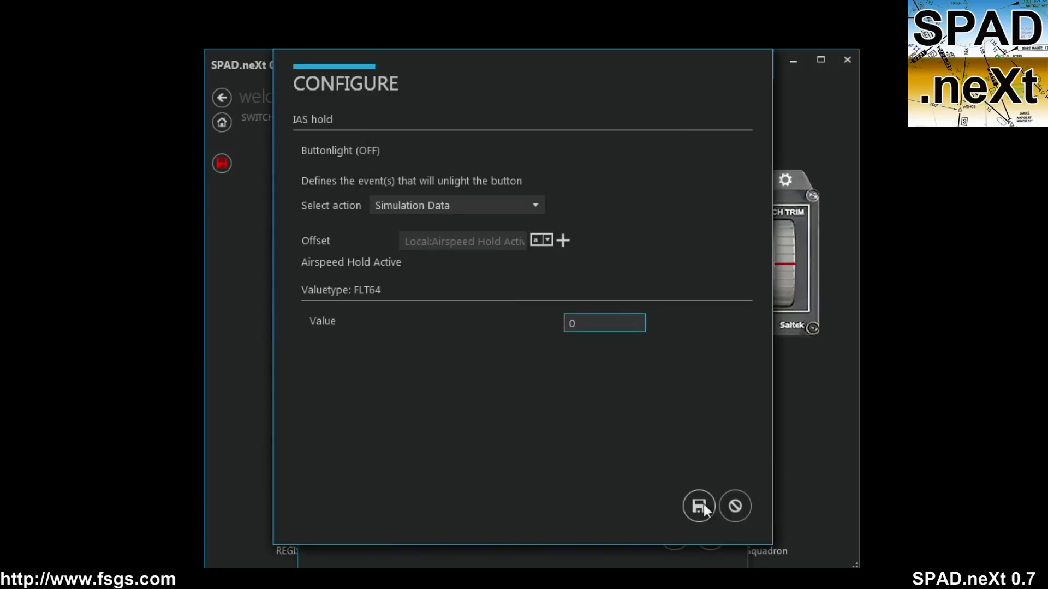
click(674, 535)
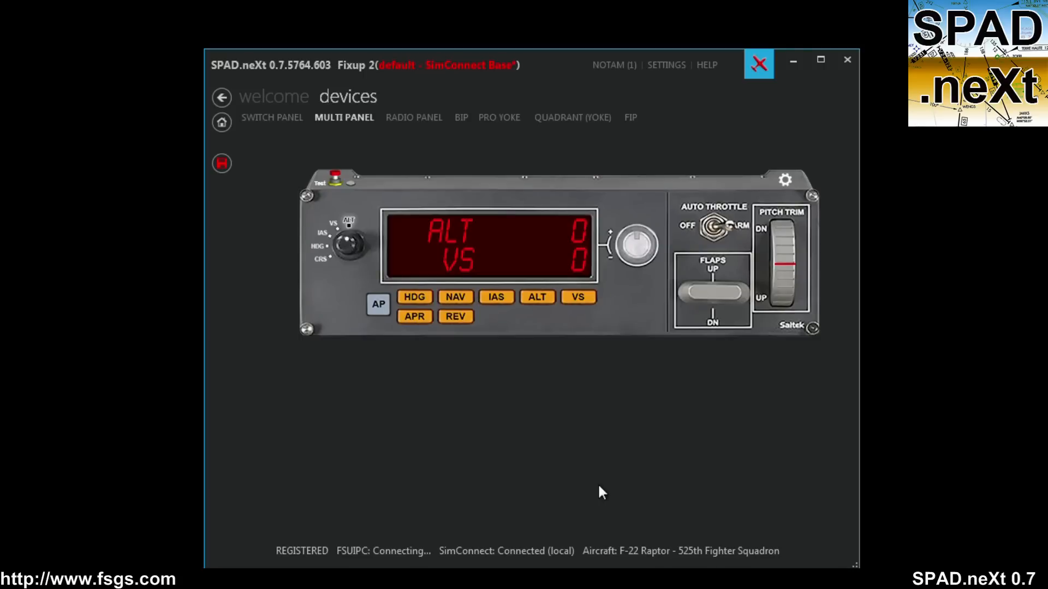
Step: Open the configuration of BIP Row 1 Col 1 and set its action to Simulation Data
click(458, 125)
right_click(345, 220)
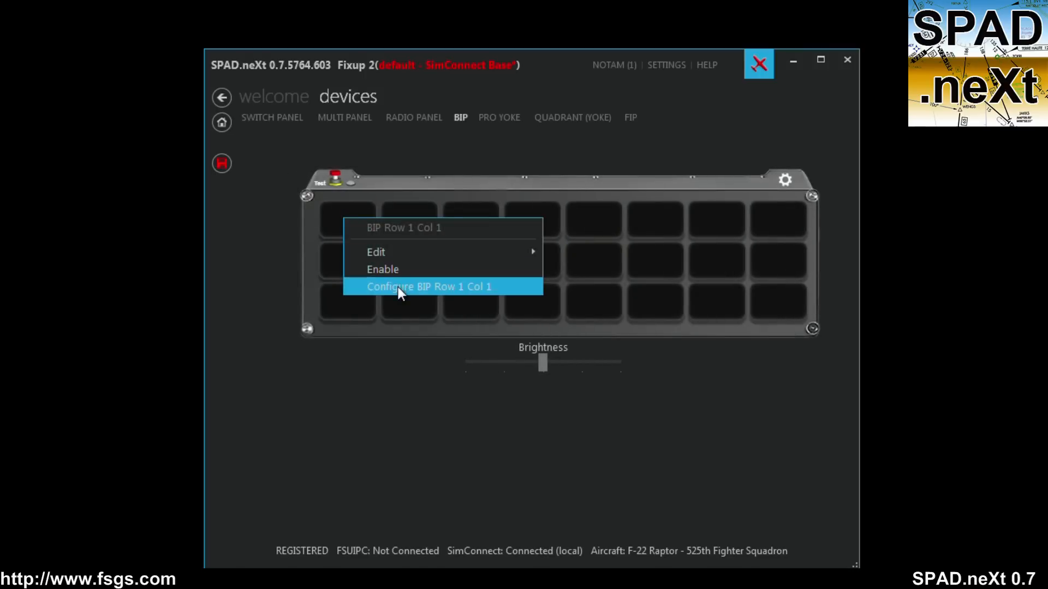
click(398, 287)
click(493, 168)
click(453, 203)
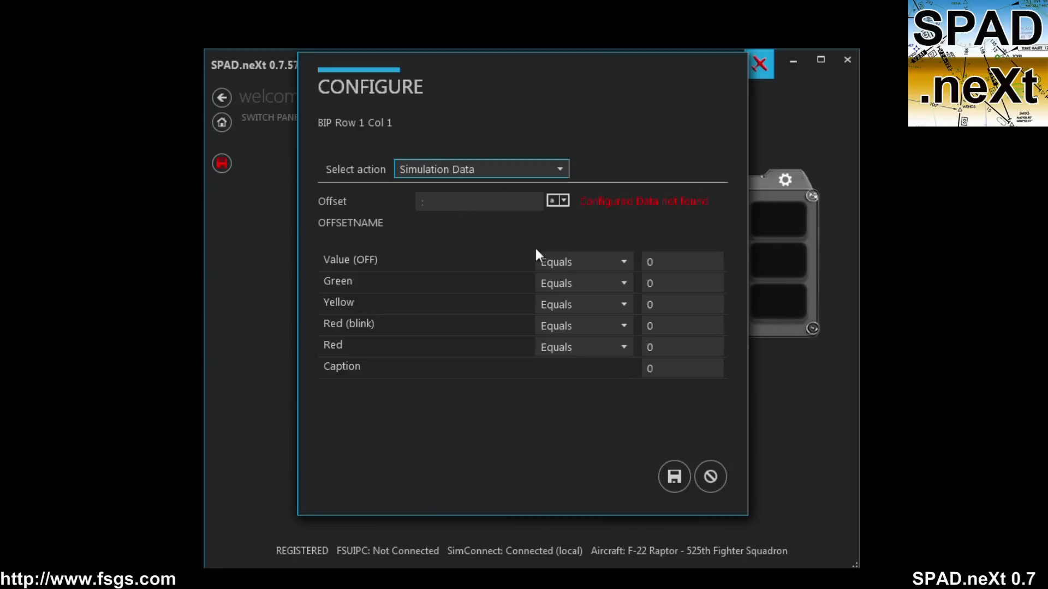
Step: Choose the local variable Airspeed Hold Active as the offset for BIP Row 1 Col 1 and set its Green value to 1
click(557, 200)
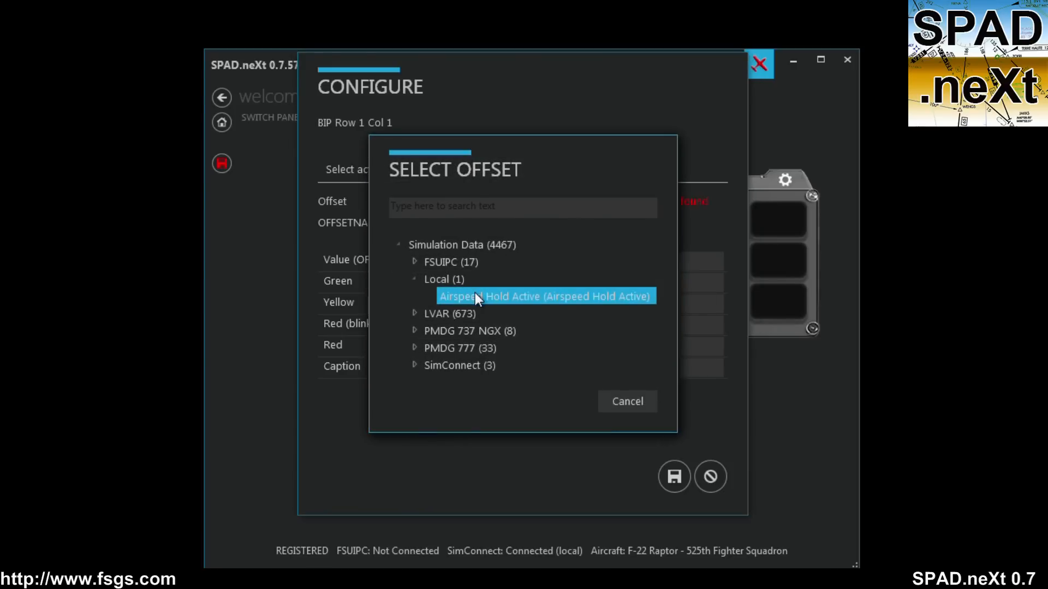
double_click(475, 296)
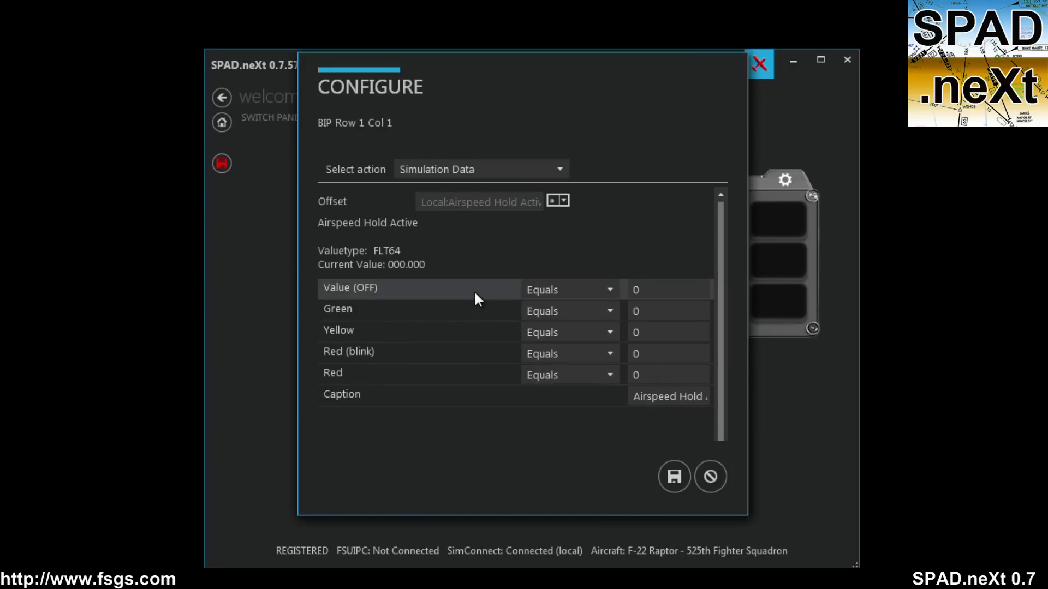
click(654, 318)
text(1)
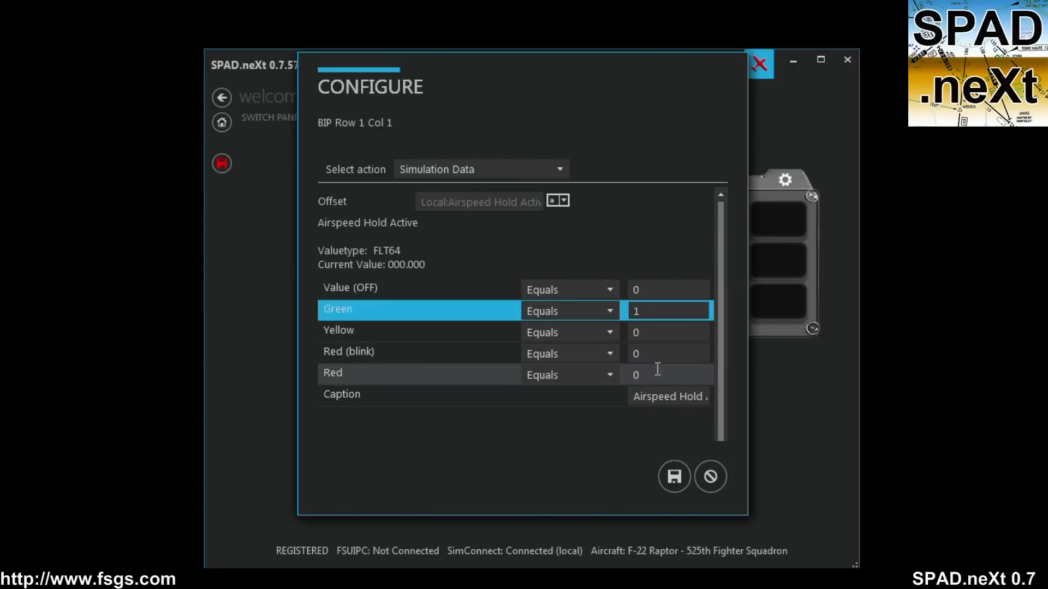
click(657, 333)
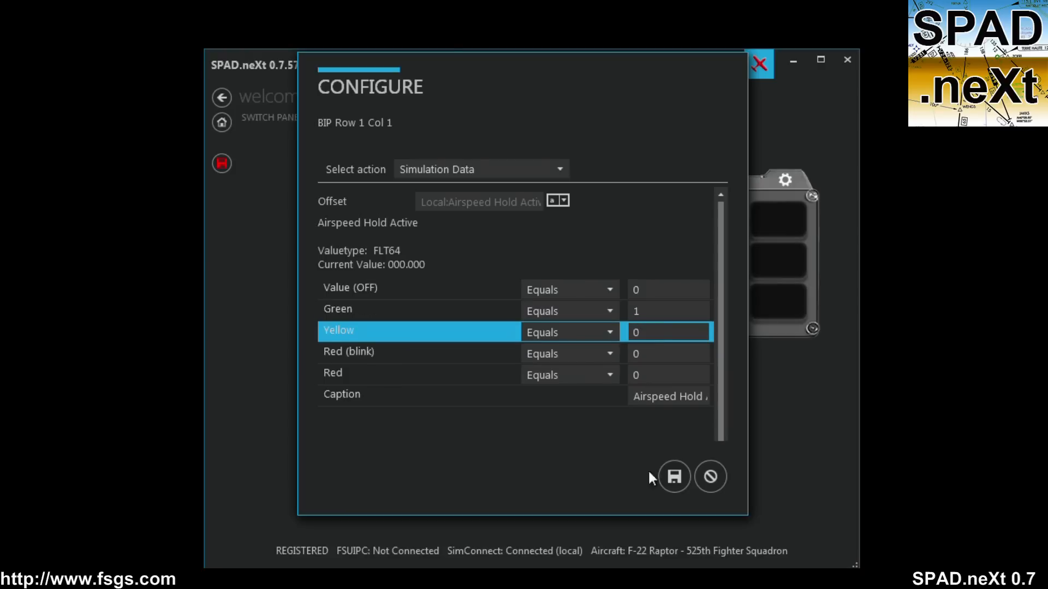
Step: Set the Value (OFF) comparison to Ignore and save the BIP Row 1 Col 1 configuration
click(579, 290)
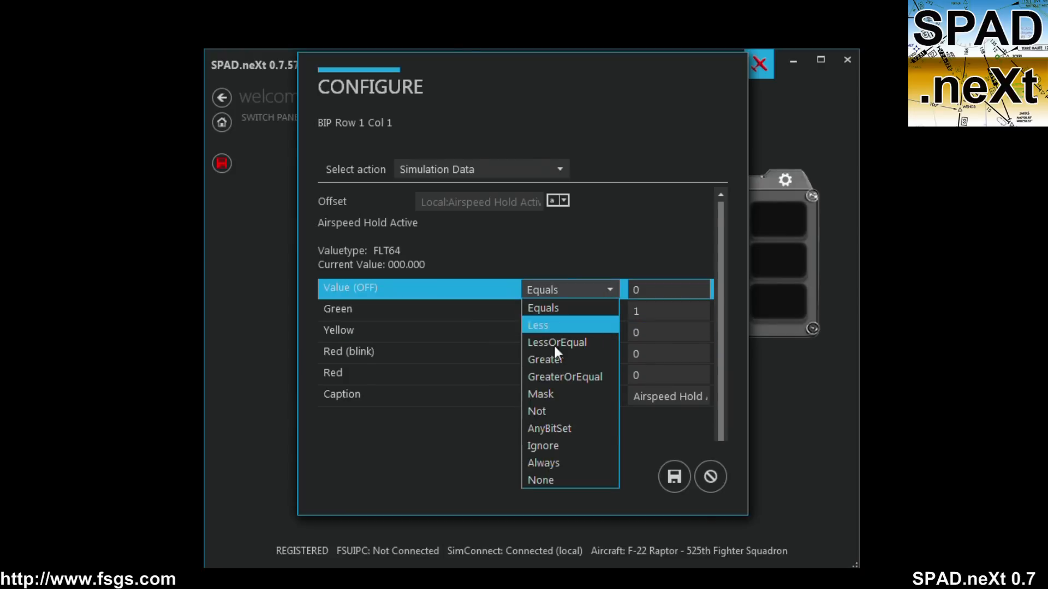
click(552, 445)
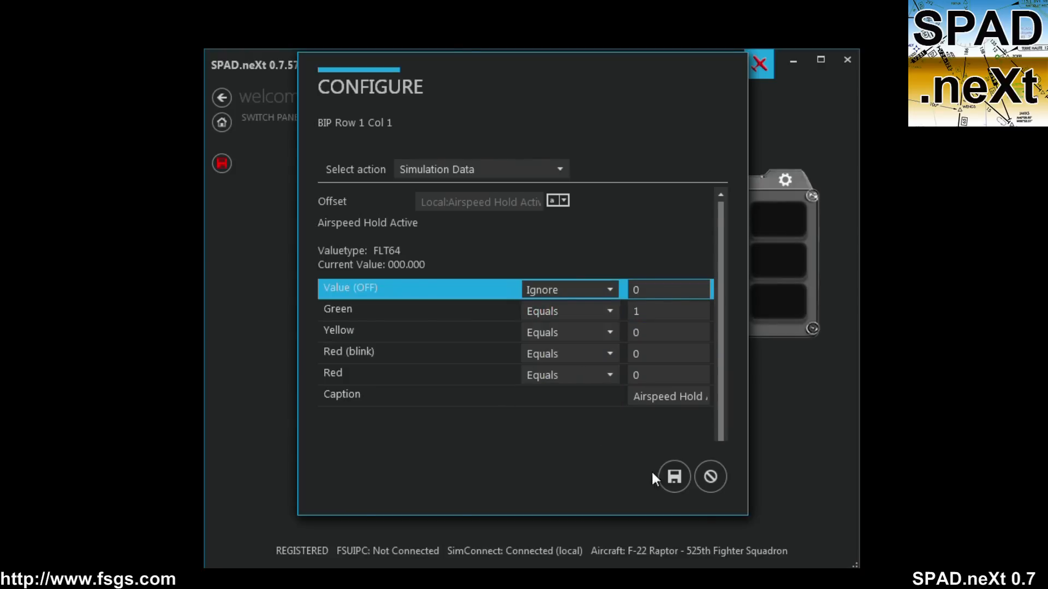
click(675, 478)
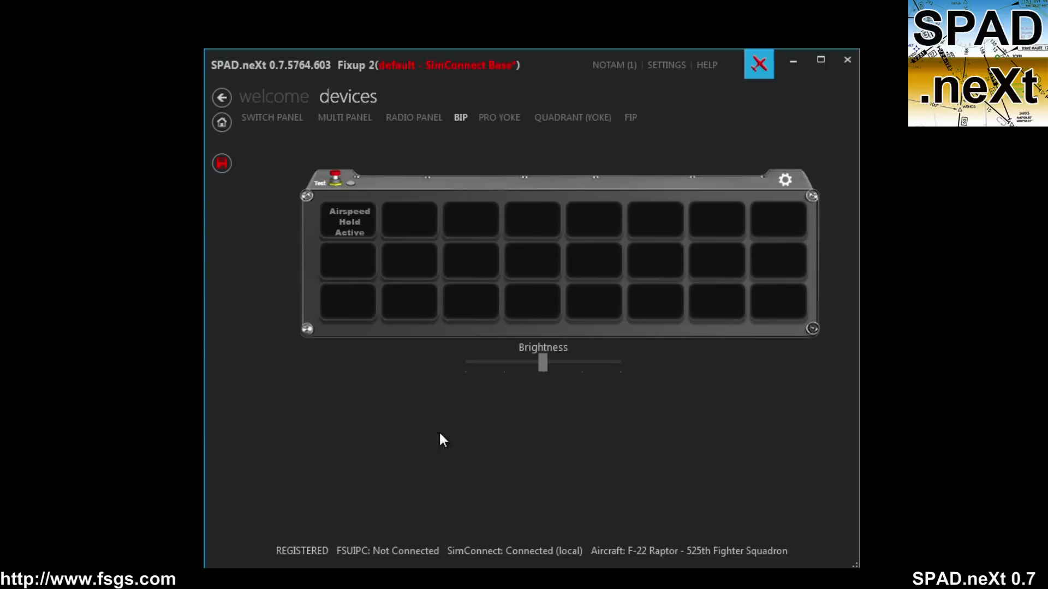
Step: Reopen the BIP Row 1 Col 1 configuration and set Yellow to 2, Red (blink) to 3 and Red to 4
right_click(343, 213)
click(450, 288)
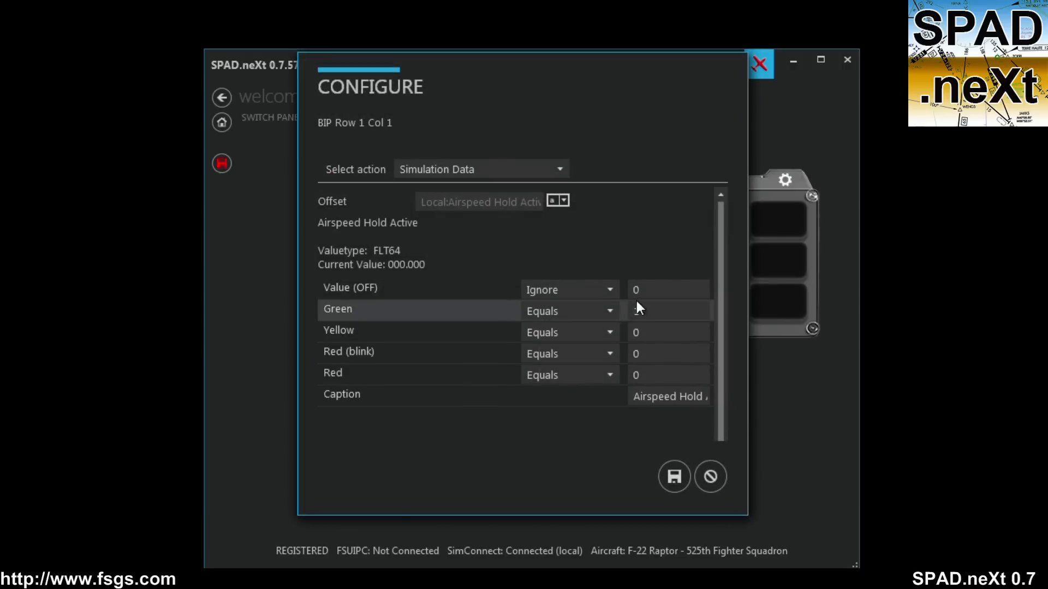
click(654, 333)
key(BackSpace)
text(2)
click(647, 353)
key(BackSpace)
text(3)
click(664, 375)
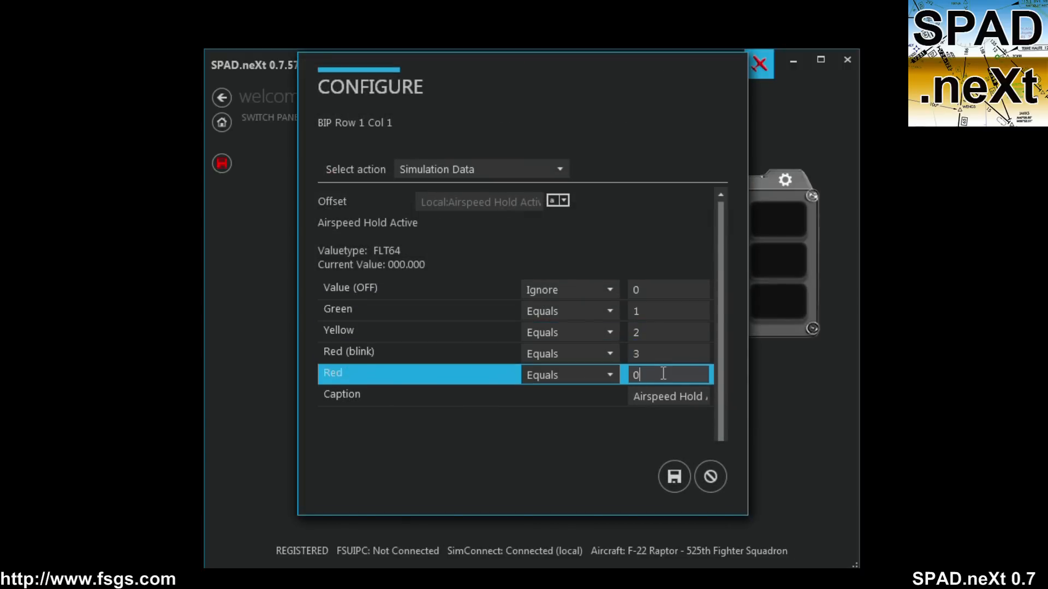
key(BackSpace)
text(4)
Step: Set Value (OFF) to 5 and Yellow to 0, and save the BIP indicator configuration
click(663, 290)
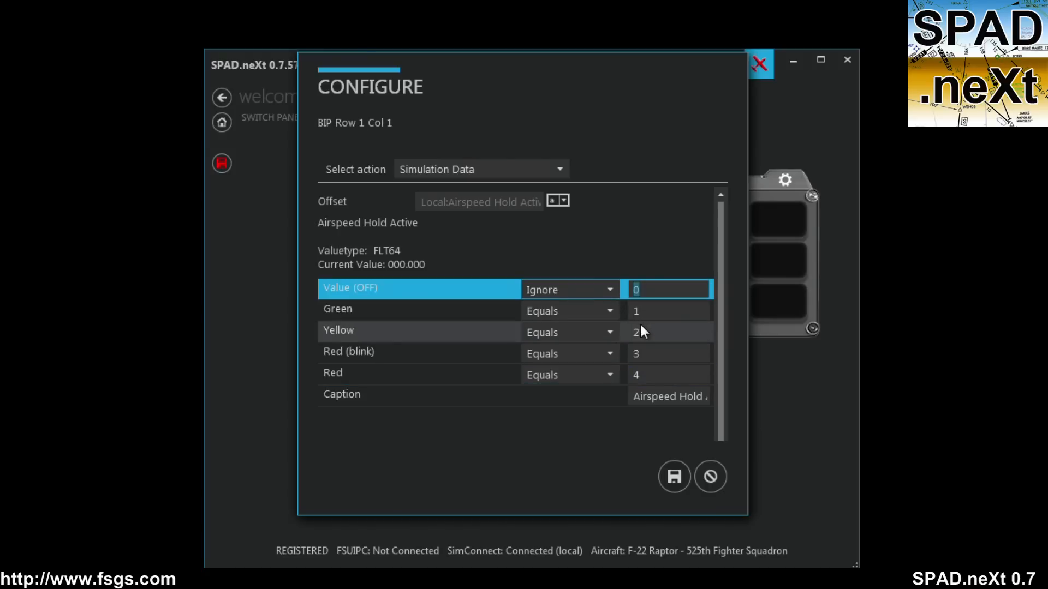
text(5)
click(654, 332)
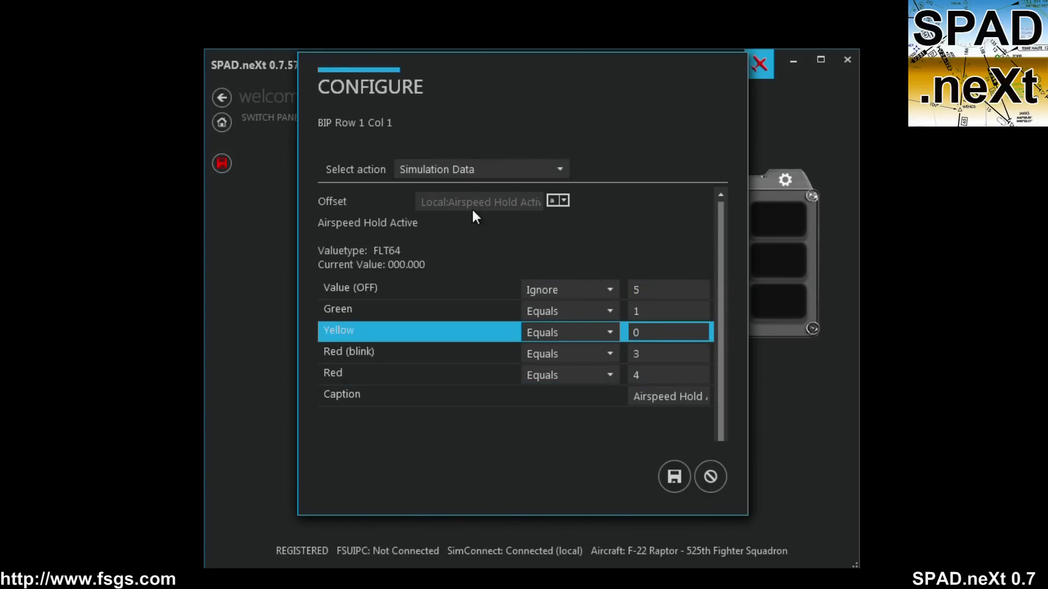
click(674, 476)
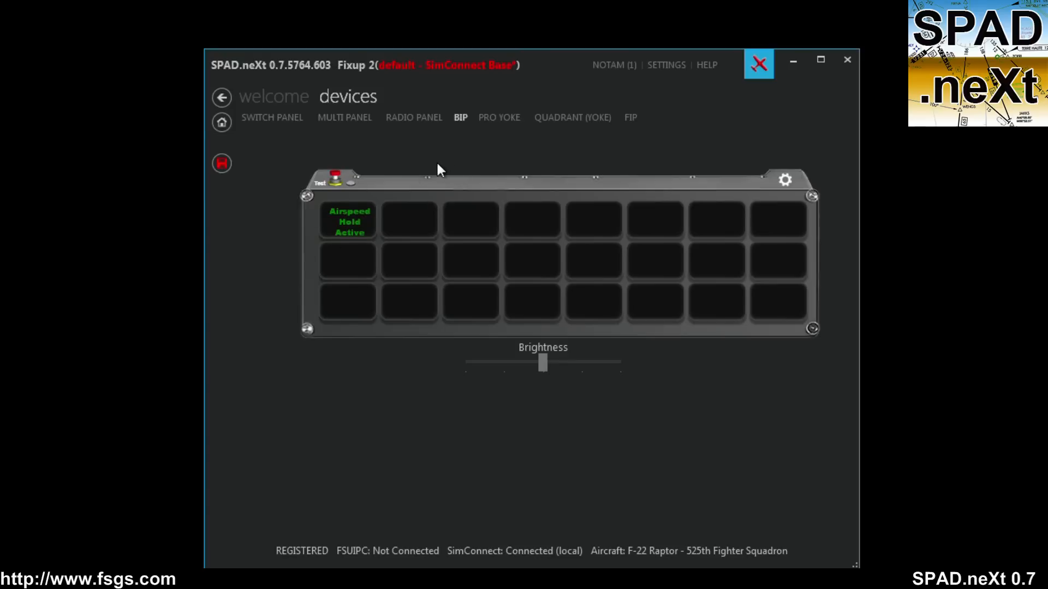
Step: Show the Switch Panel, and switch to Prepar3D to view the SPAD.neXt add-on's About information
click(279, 122)
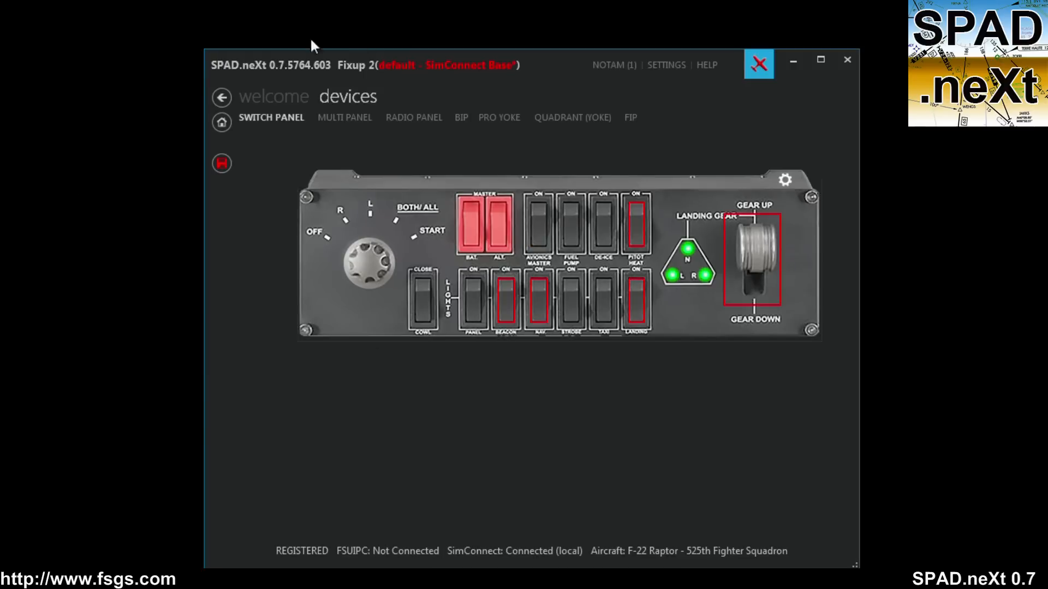
drag(0, 49, 599, 69)
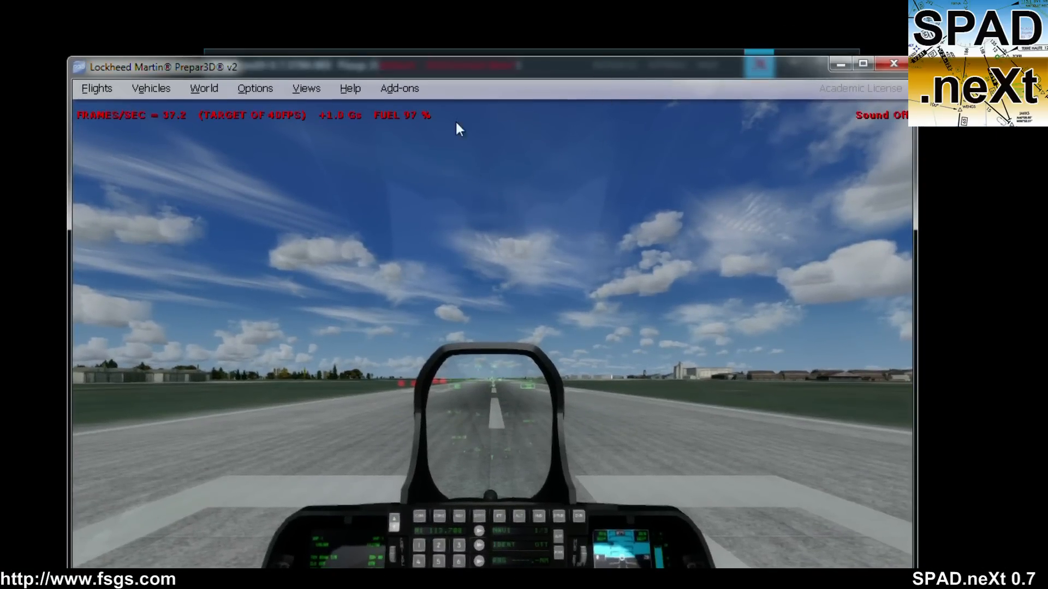
click(409, 93)
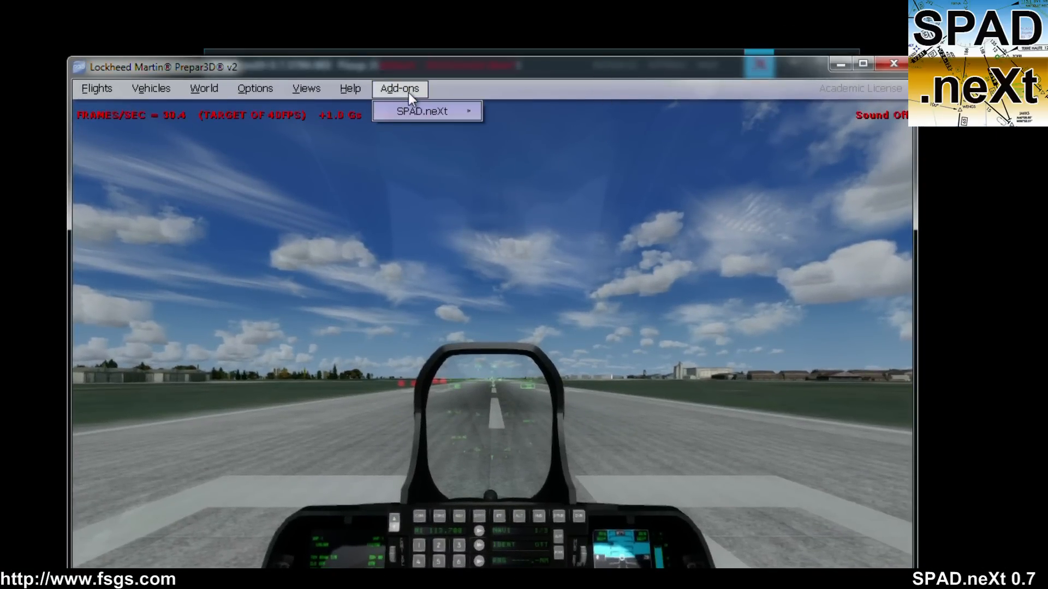
mouse_move(410, 113)
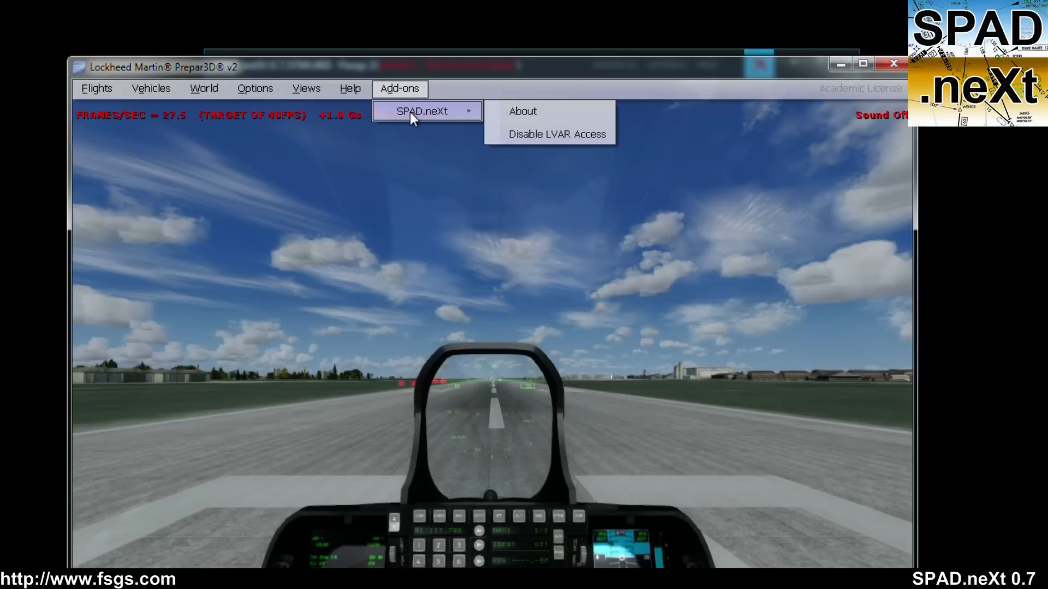
click(551, 111)
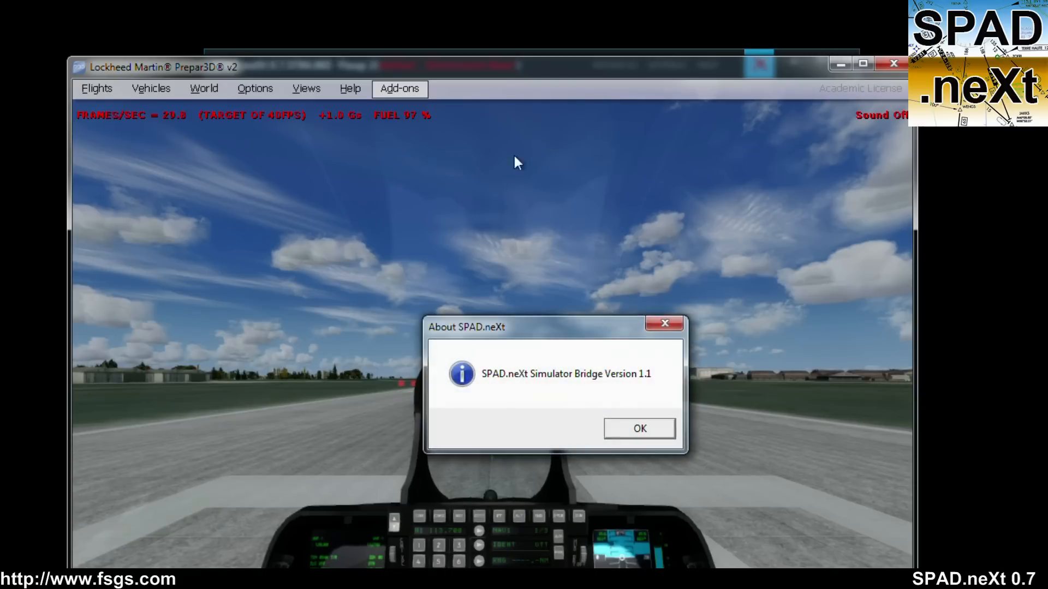
click(649, 431)
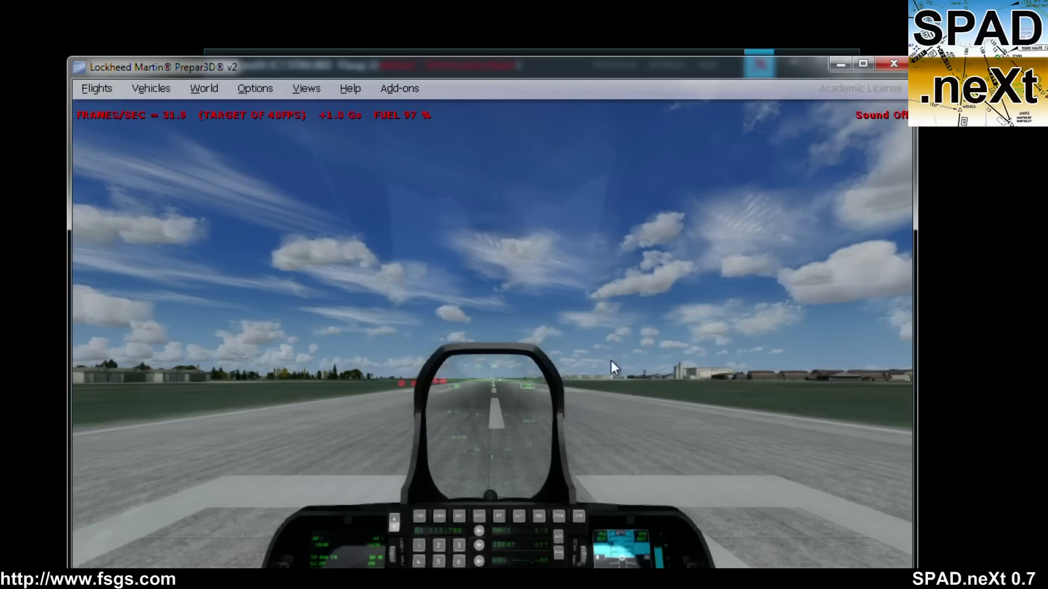
Step: Disable LVAR access in the SPAD.neXt add-on and enable it again
click(408, 96)
mouse_move(402, 113)
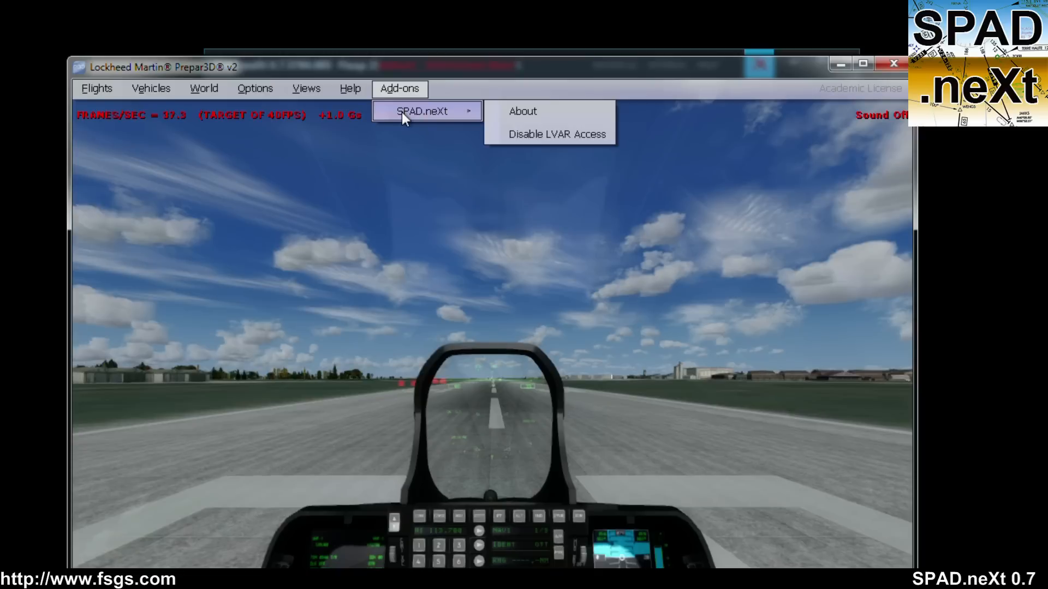
click(519, 136)
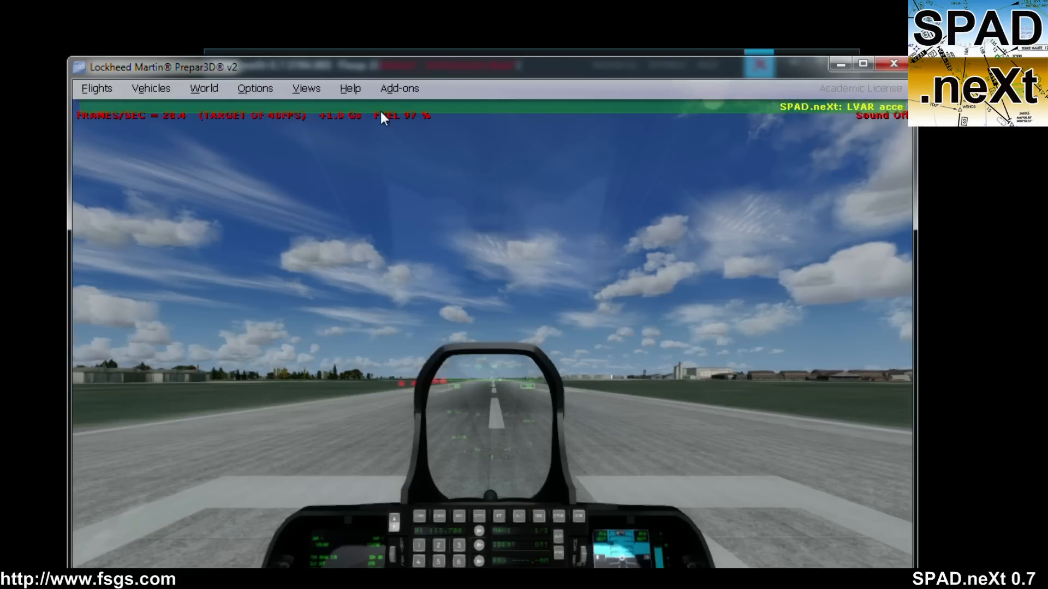
click(399, 90)
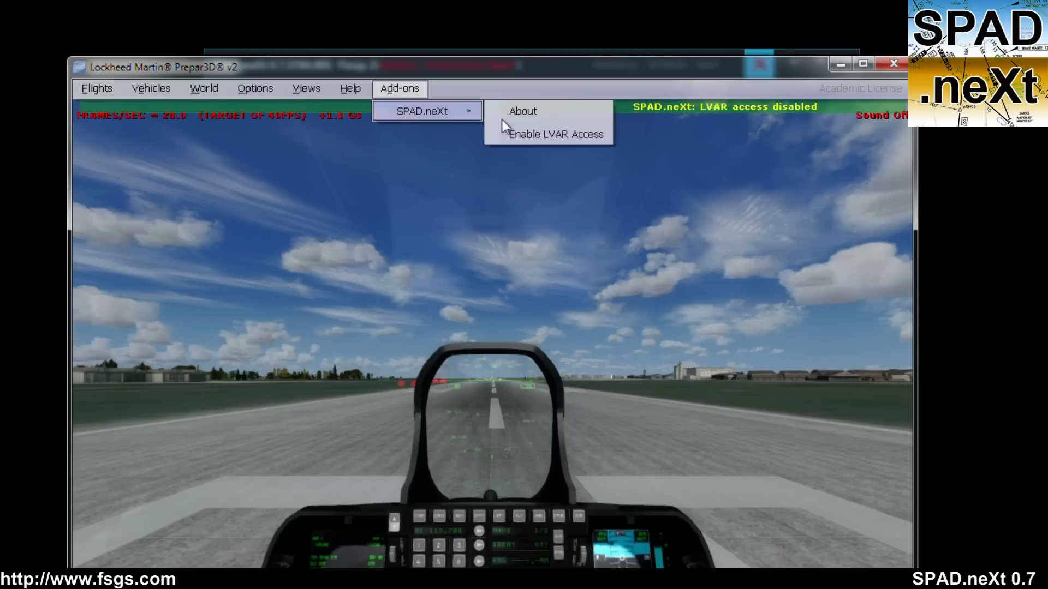
click(521, 130)
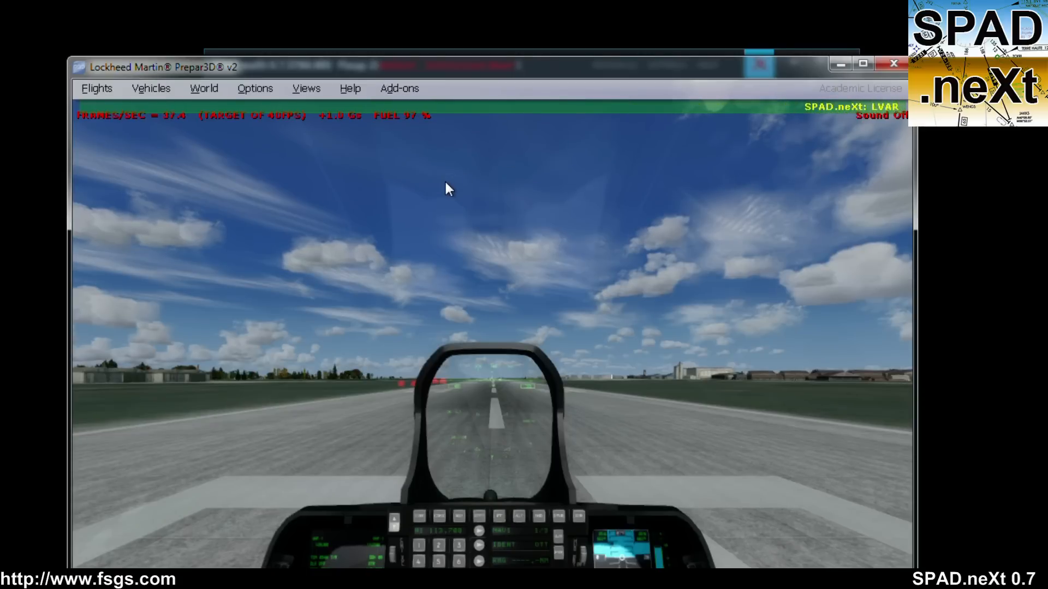
Step: Switch back to SPAD.neXt and set the engine starter switch's Engine off event to the Simulation Data action
drag(775, 68, 0, 71)
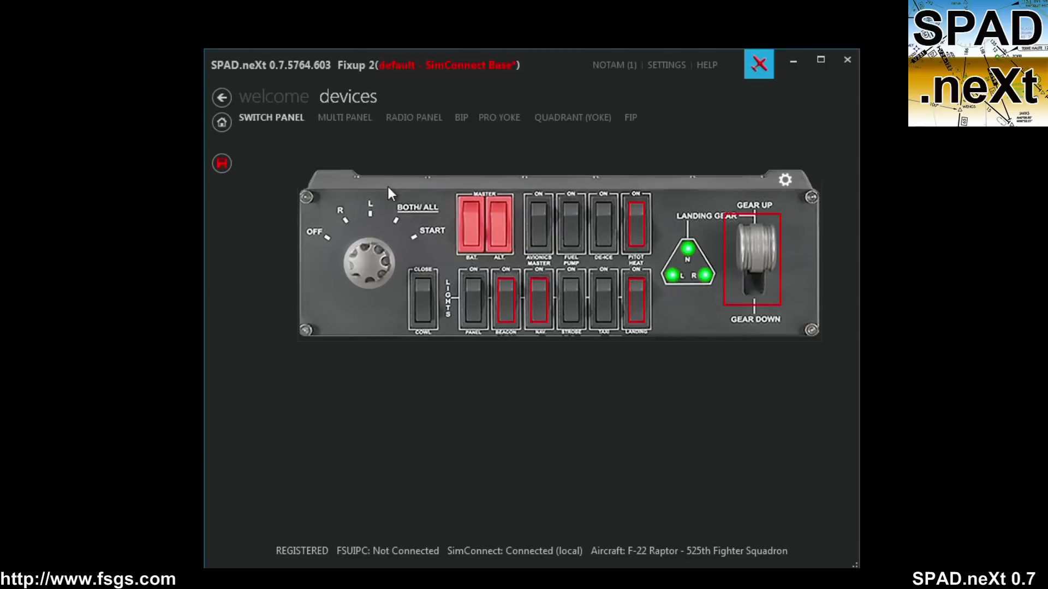
right_click(375, 272)
click(430, 337)
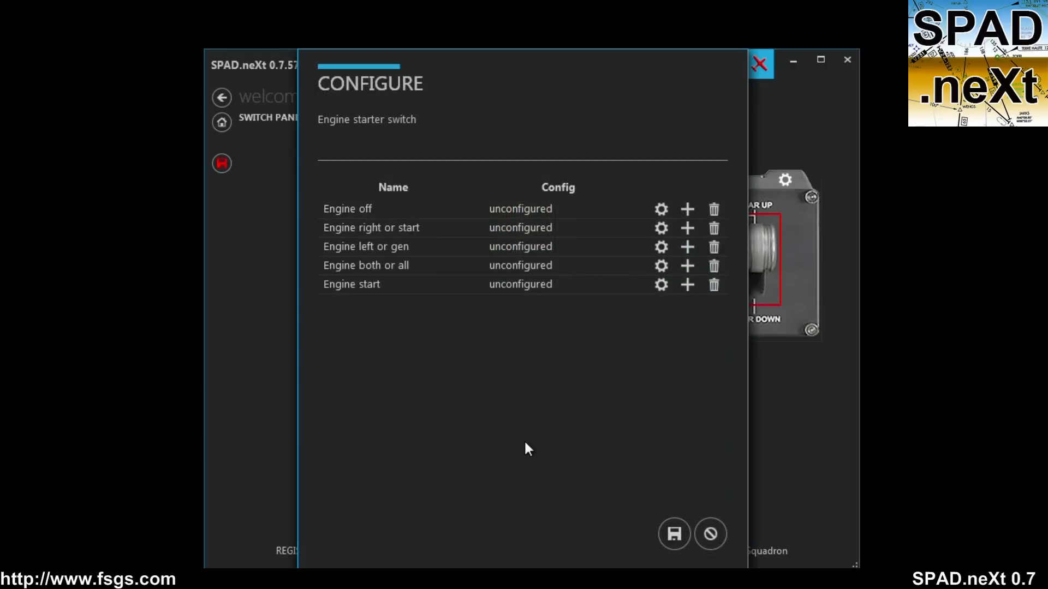
click(661, 209)
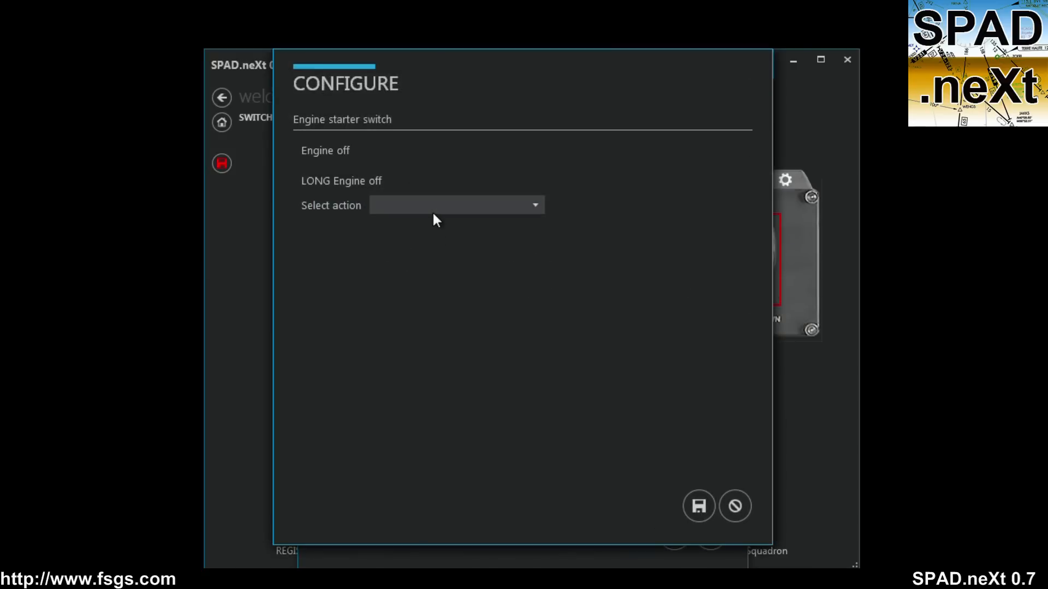
click(434, 210)
click(435, 240)
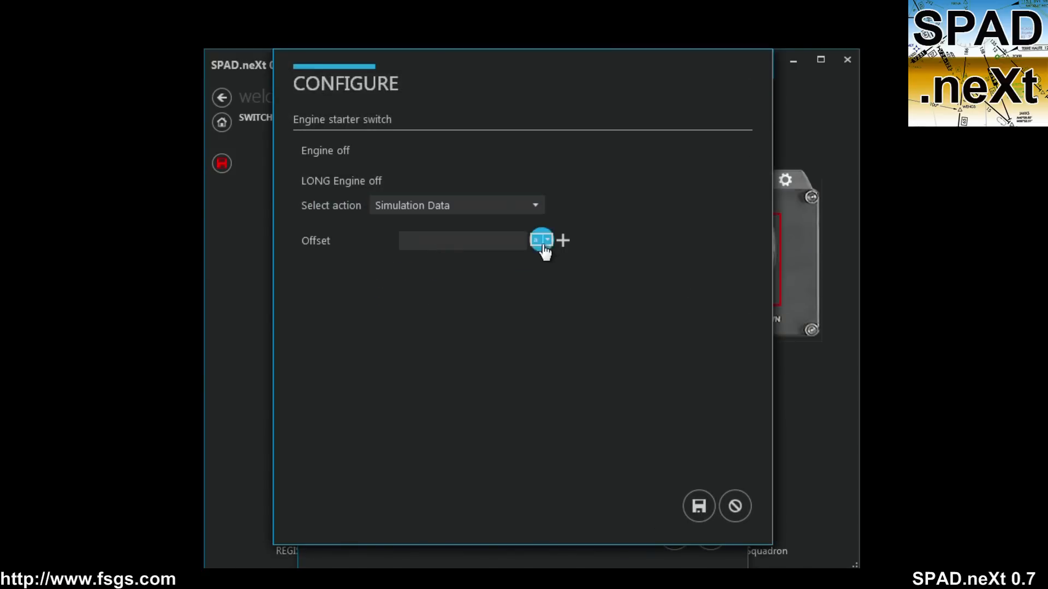
Step: Browse the LVAR offsets, choose AGTonHUD for the Engine off event, and discard the event configuration
click(542, 239)
click(416, 277)
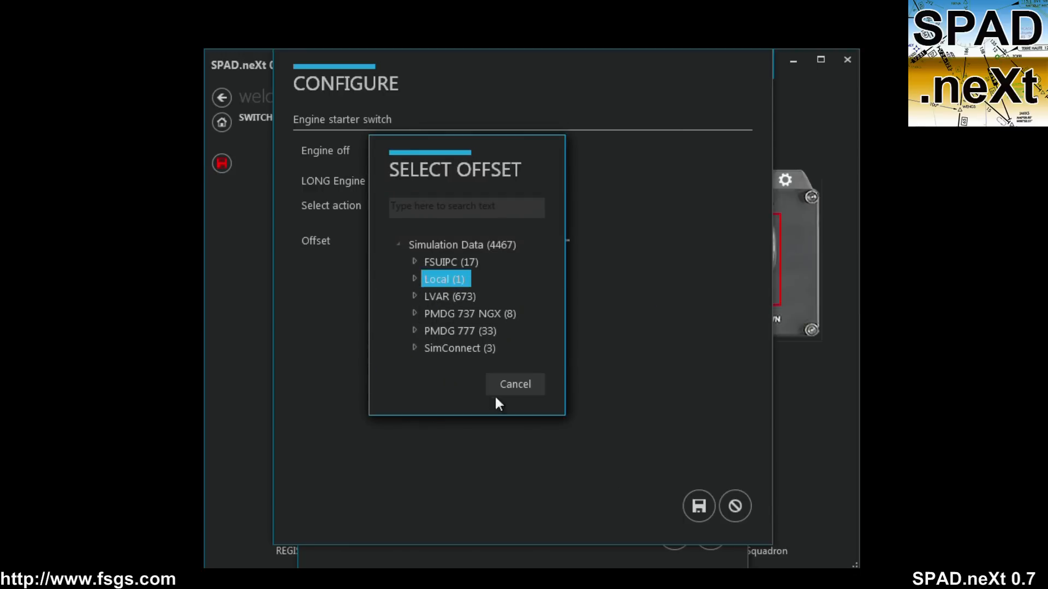
click(414, 296)
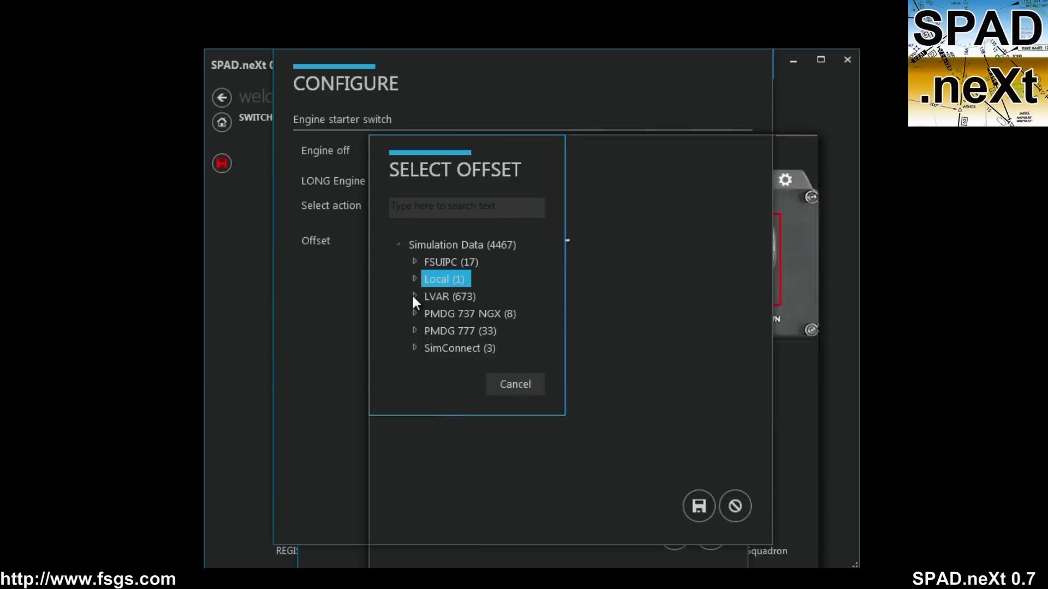
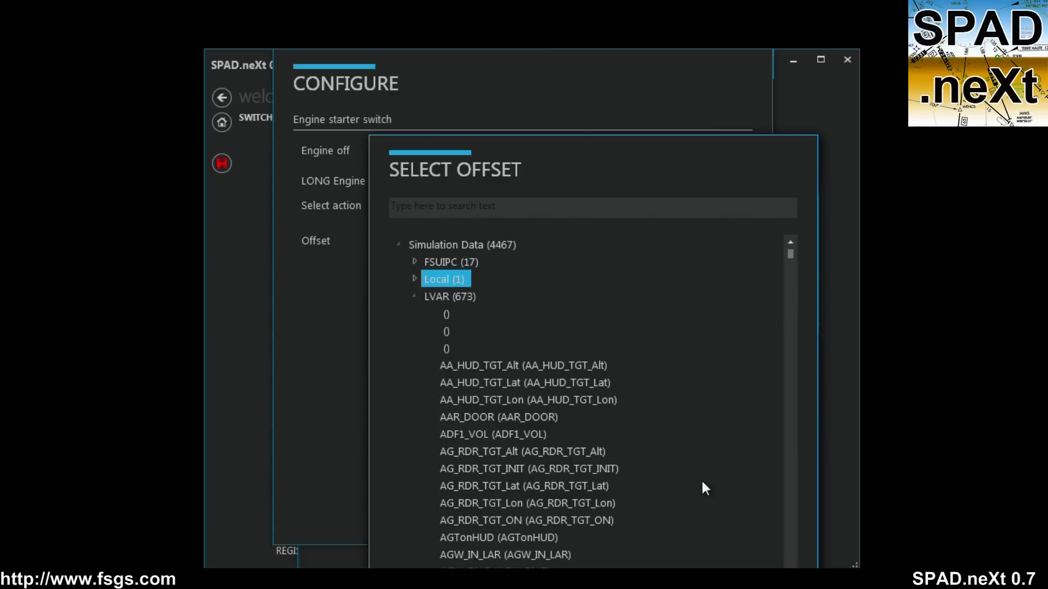
scroll(640, 464, down, 3)
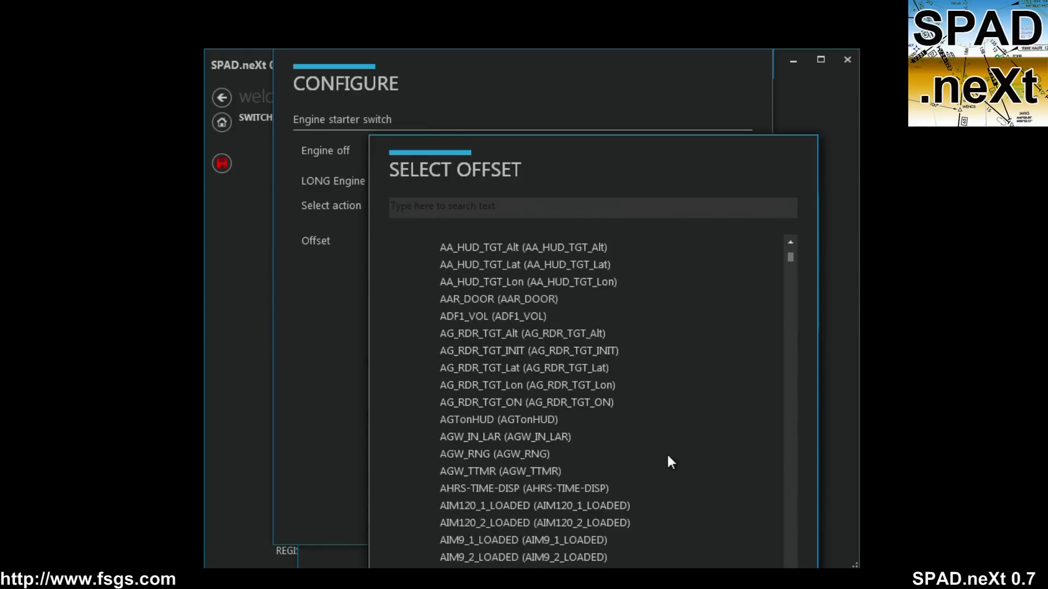
scroll(668, 456, down, 3)
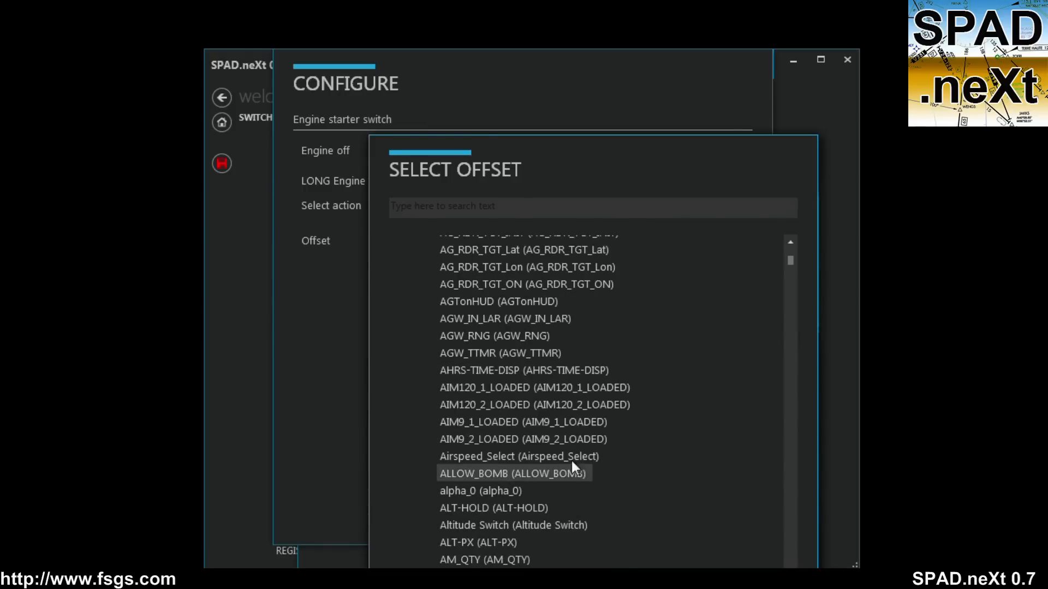
scroll(550, 503, down, 5)
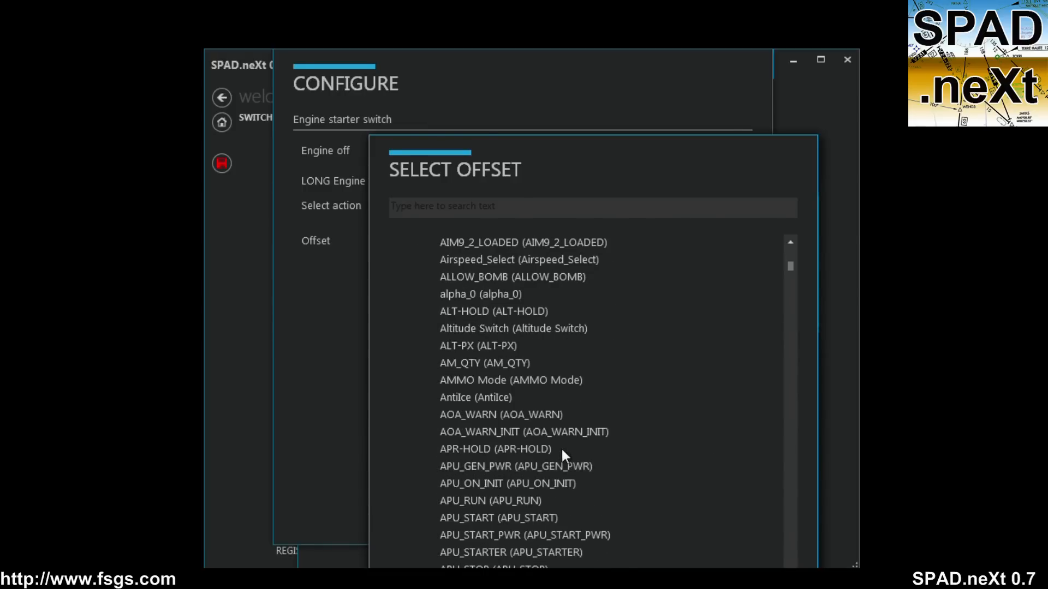
scroll(560, 449, down, 6)
scroll(559, 444, up, 12)
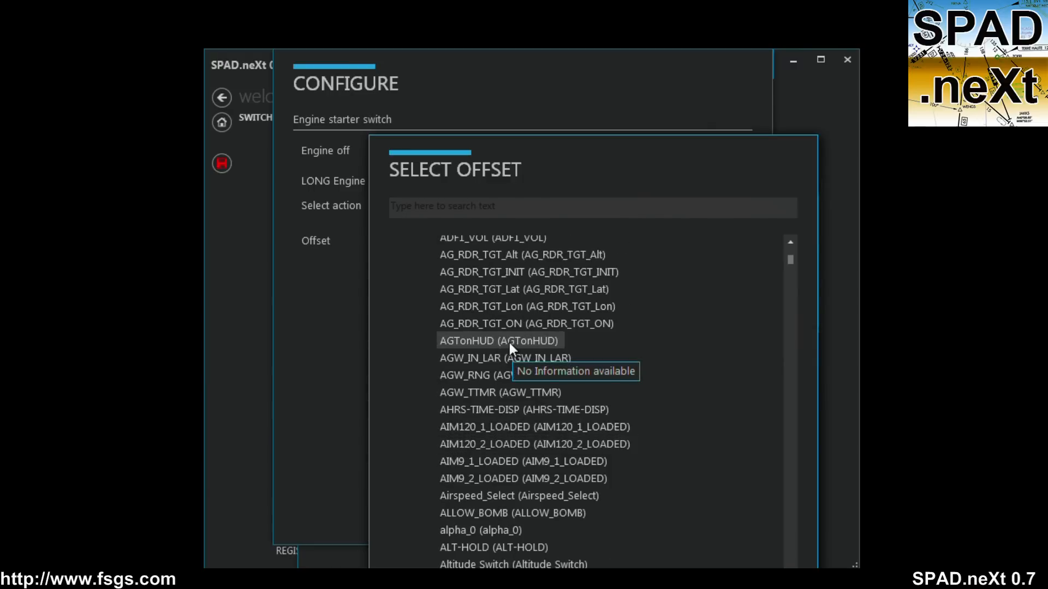
double_click(509, 342)
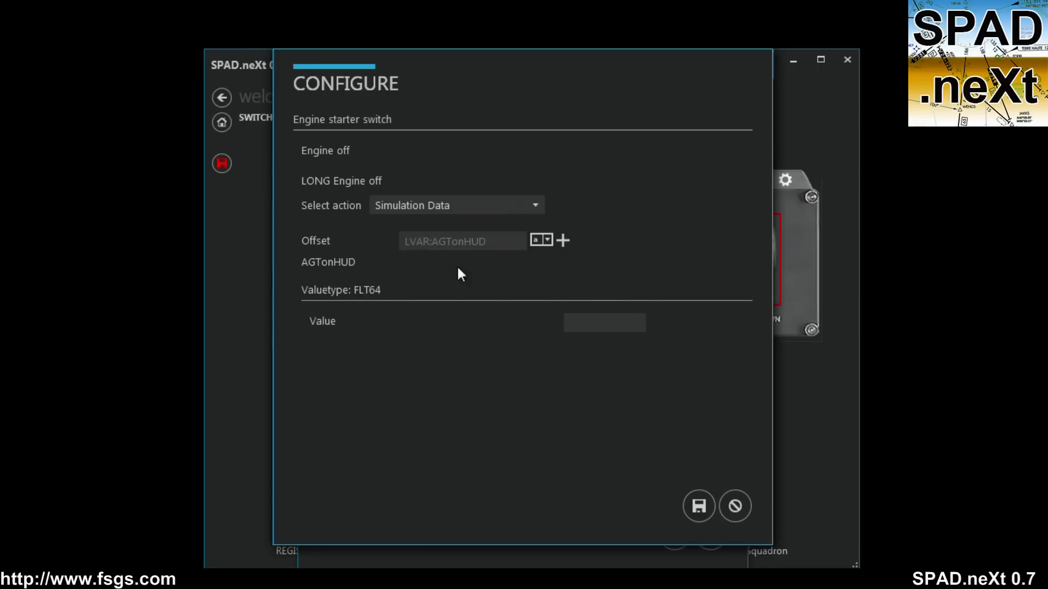
click(733, 505)
click(644, 321)
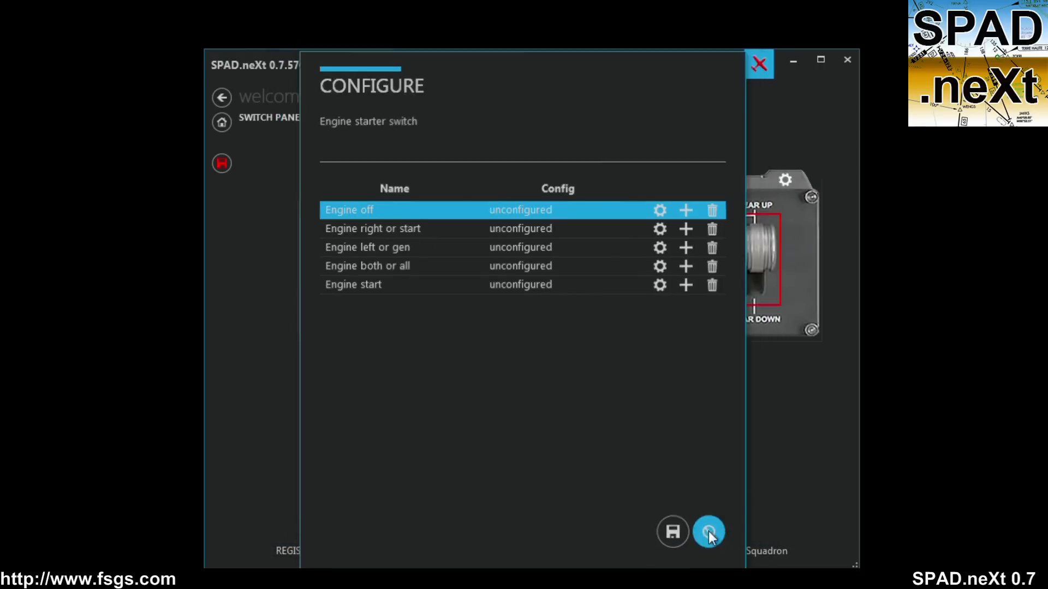
Step: Close the engine starter switch configuration without saving, and arrange the Prepar3D and SPAD.neXt windows side by side
click(710, 533)
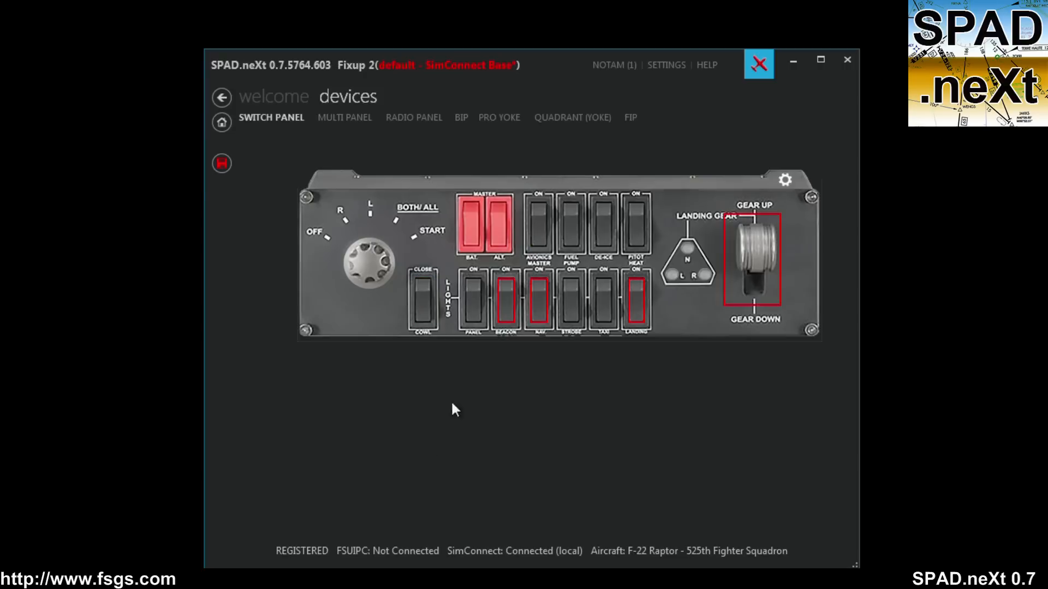
drag(2, 136, 834, 26)
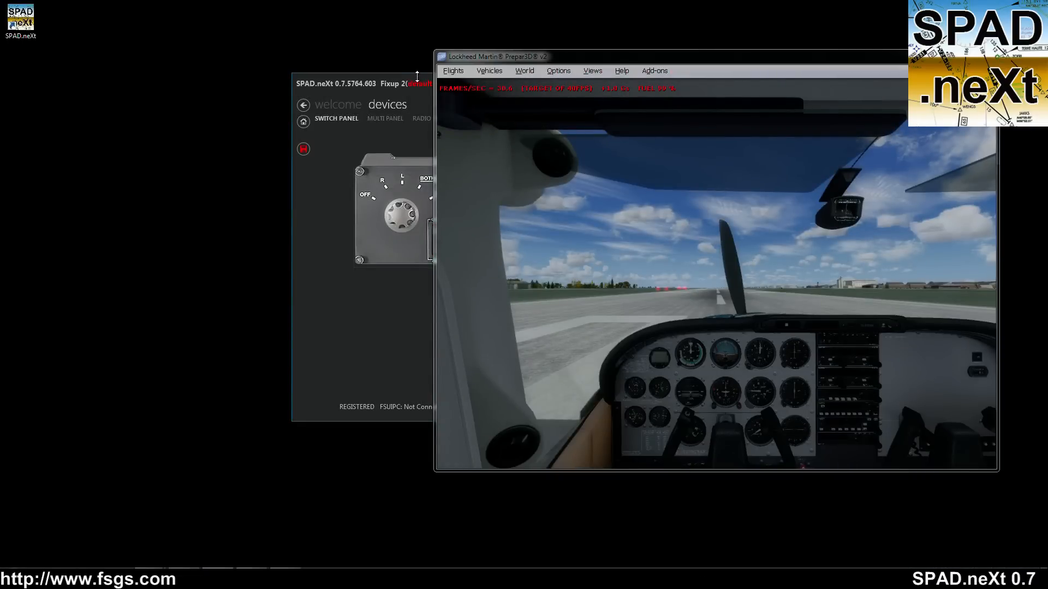
drag(423, 82, 212, 75)
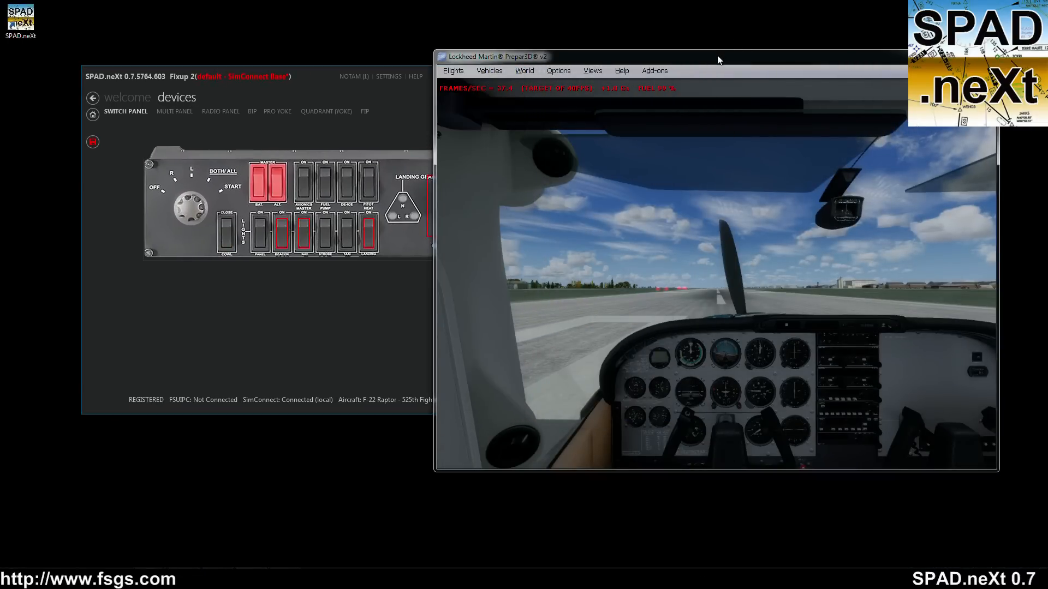
drag(709, 58, 285, 14)
key(alt+Tab)
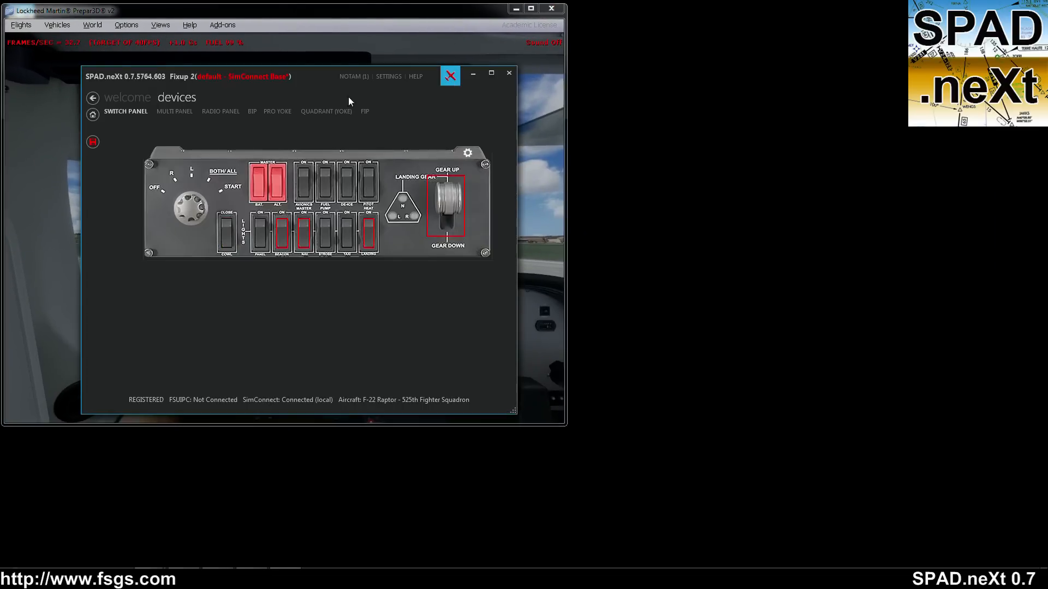
drag(322, 74, 806, 112)
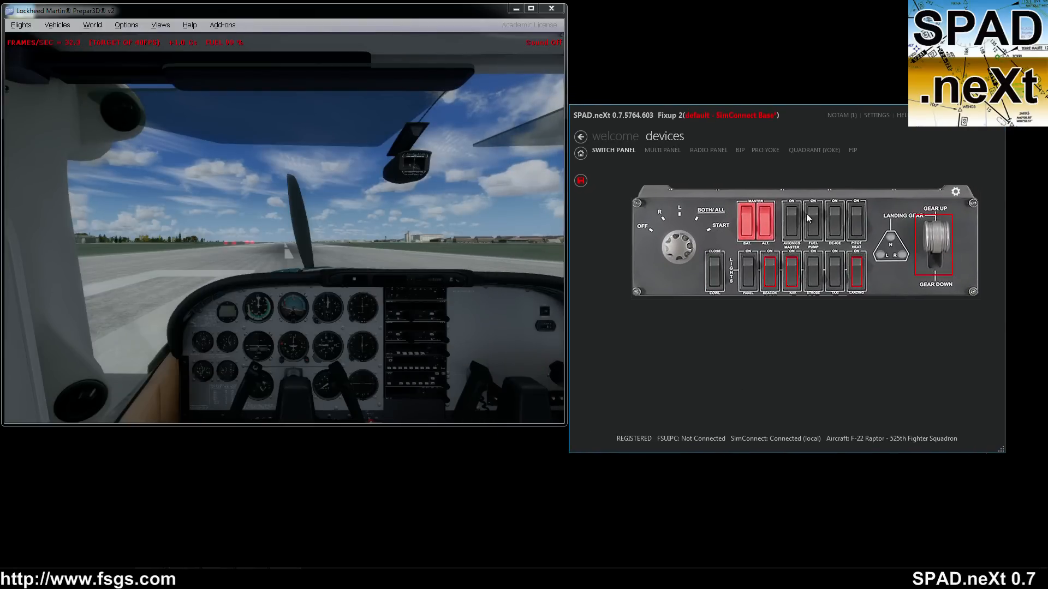
Step: Create a new profile named "Skyplane test" in the software settings
click(877, 116)
click(651, 202)
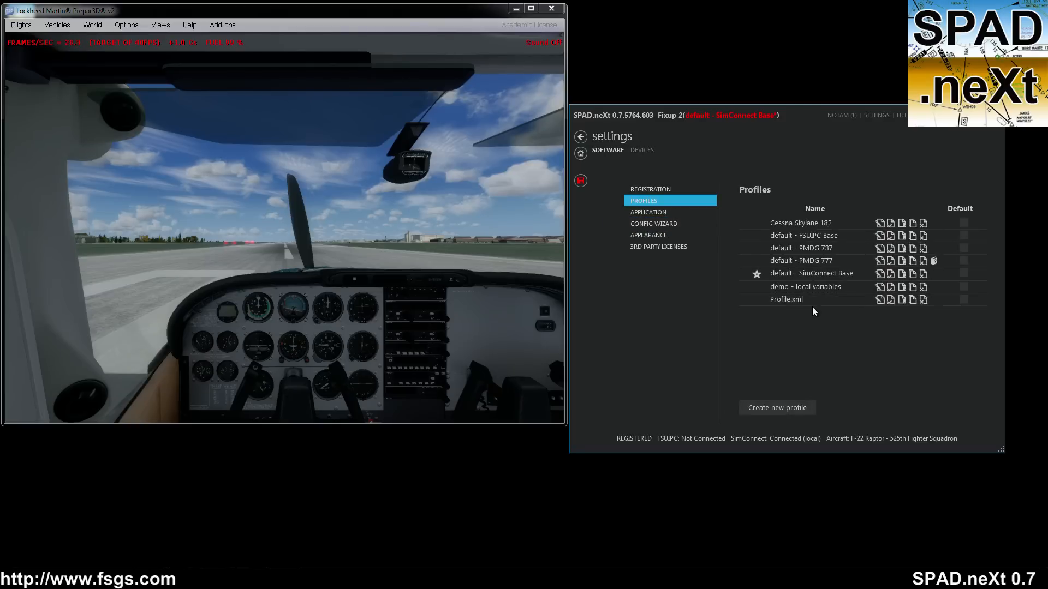
click(785, 416)
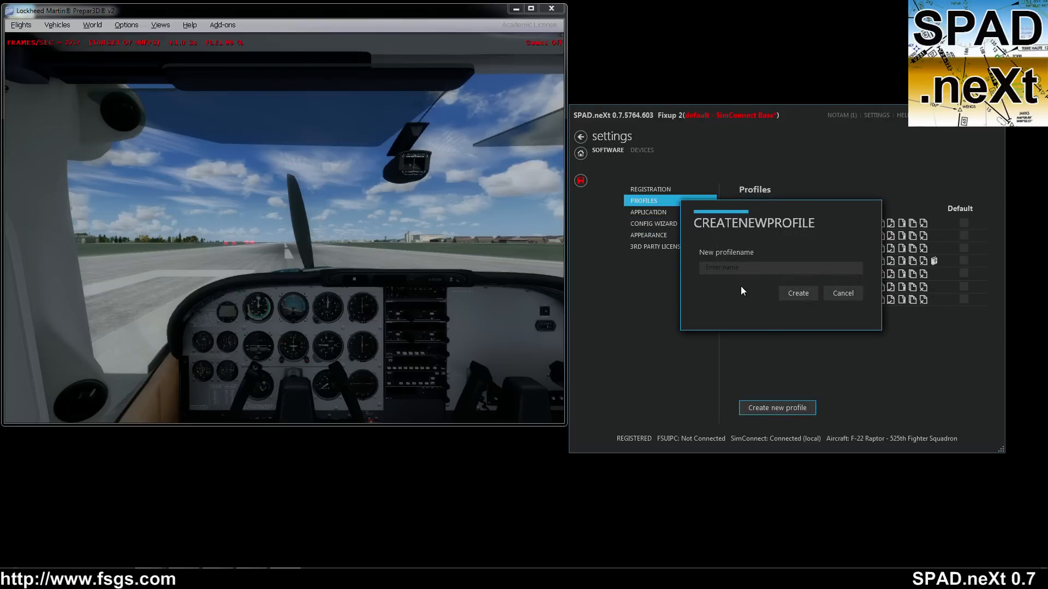
click(738, 269)
text(Skyha)
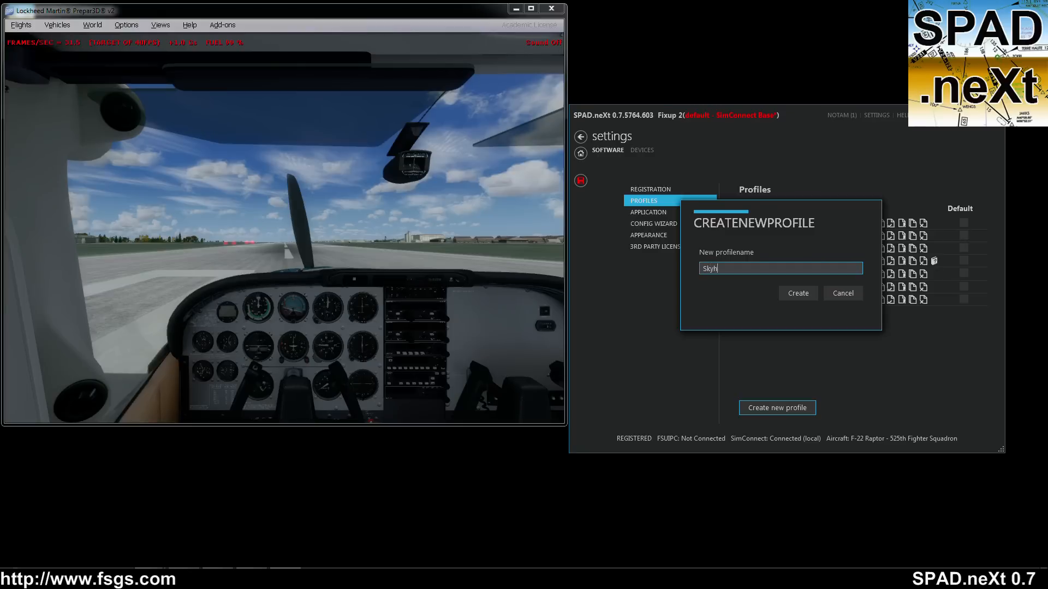
key(BackSpace)
key(BackSpace)
key(BackSpace)
text(yplane test)
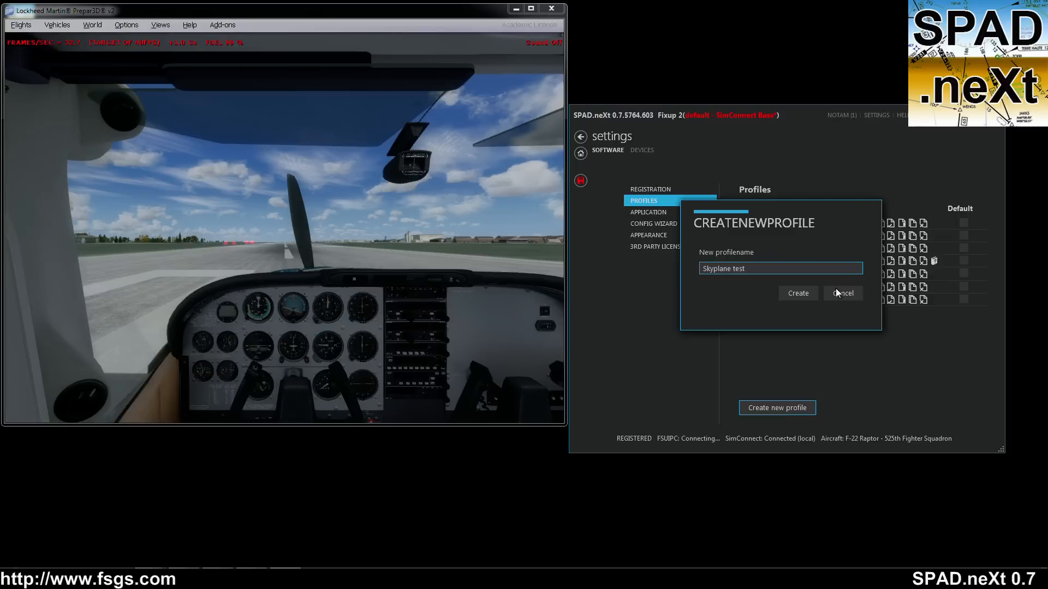
click(803, 294)
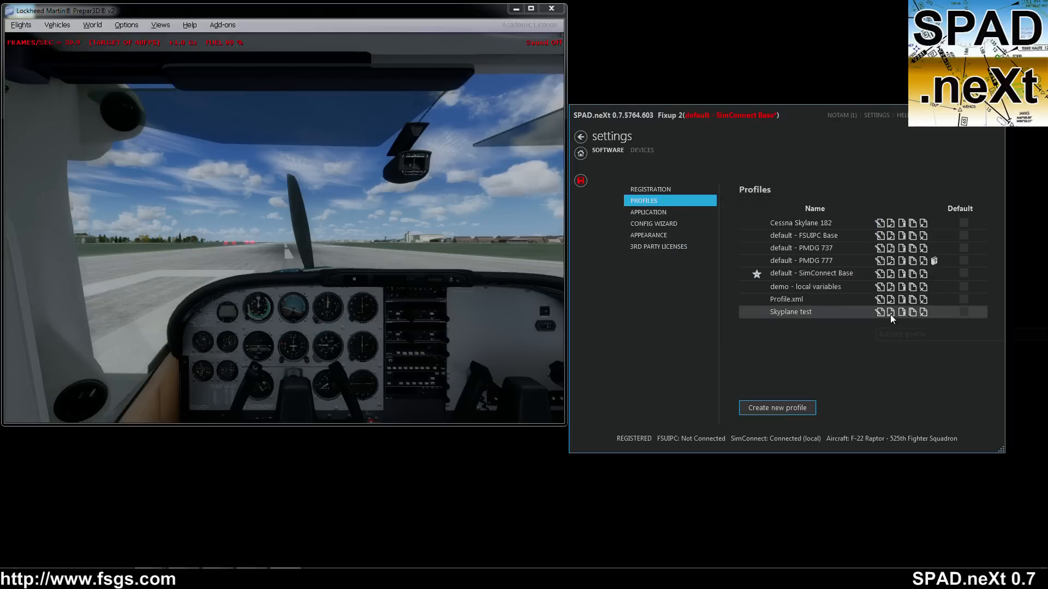
Step: Activate the Skyplane test profile without saving the changes to the currently active profile
click(890, 313)
click(808, 290)
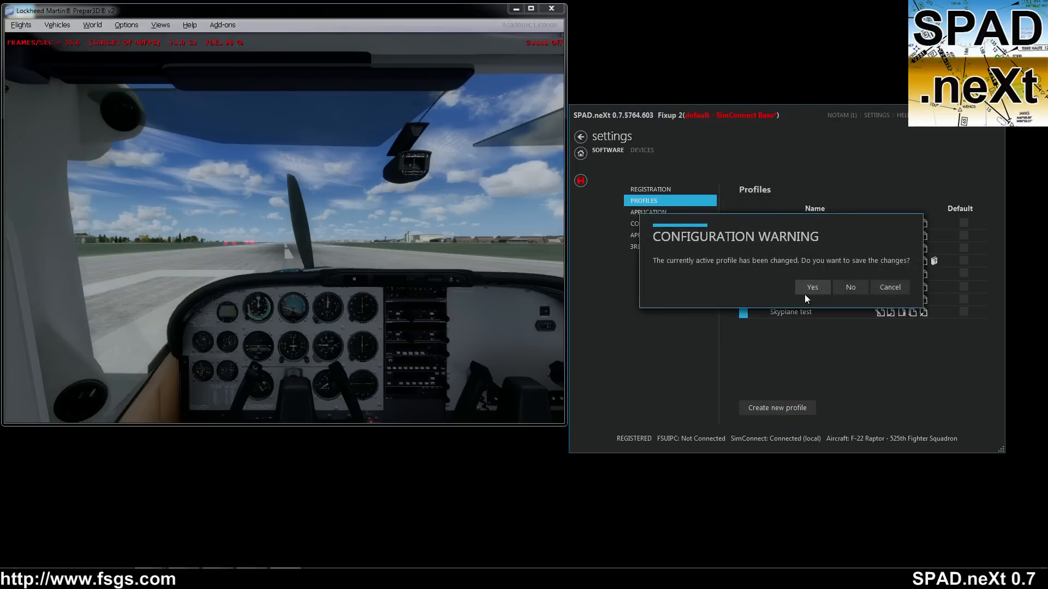
click(851, 291)
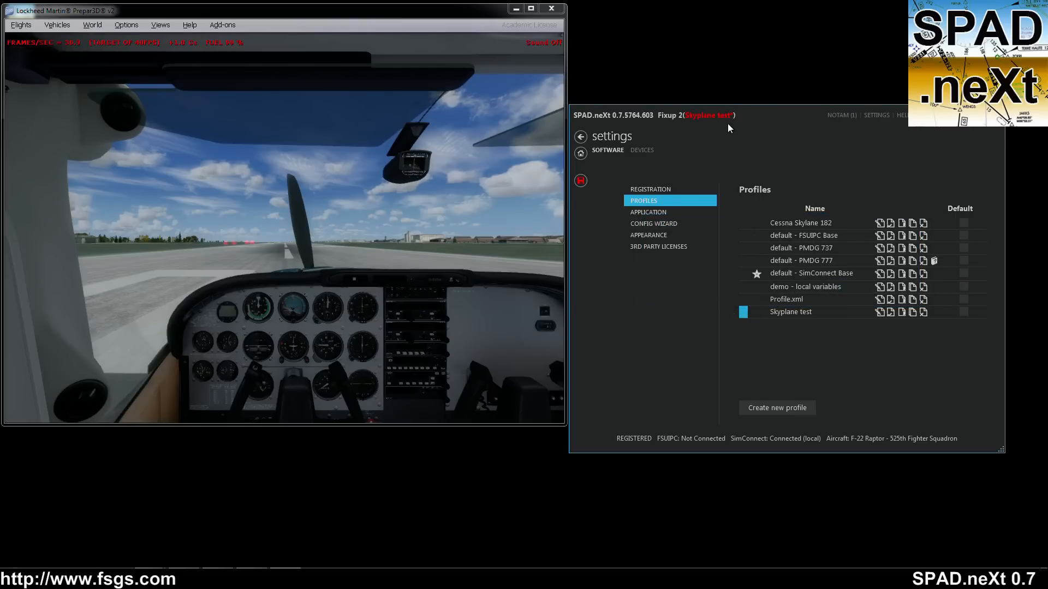
Step: Return to the Switch Panel and view the options of the engine starter switch
click(582, 153)
click(657, 136)
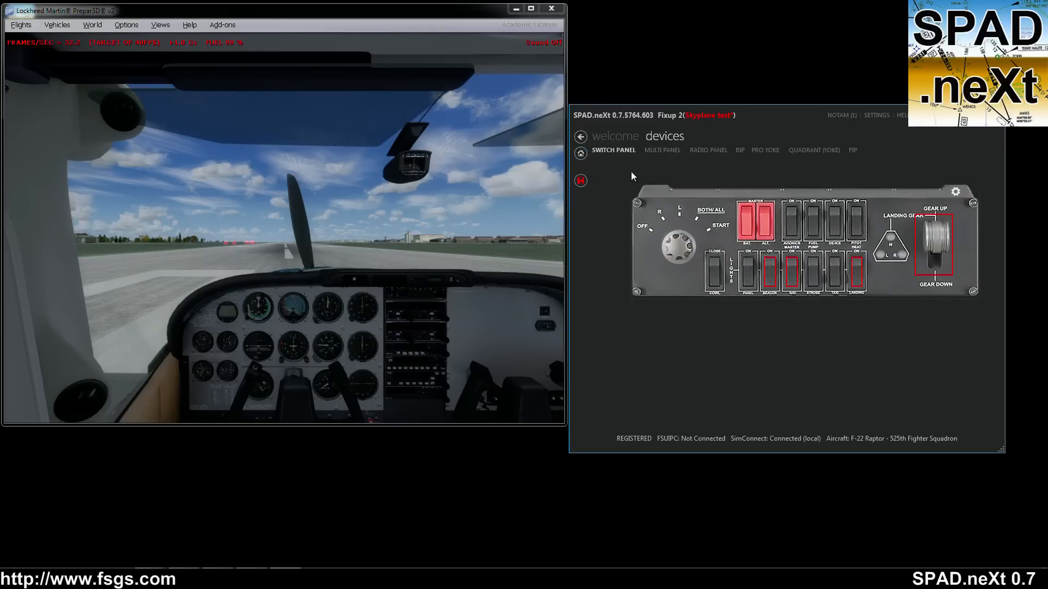
right_click(682, 249)
click(647, 264)
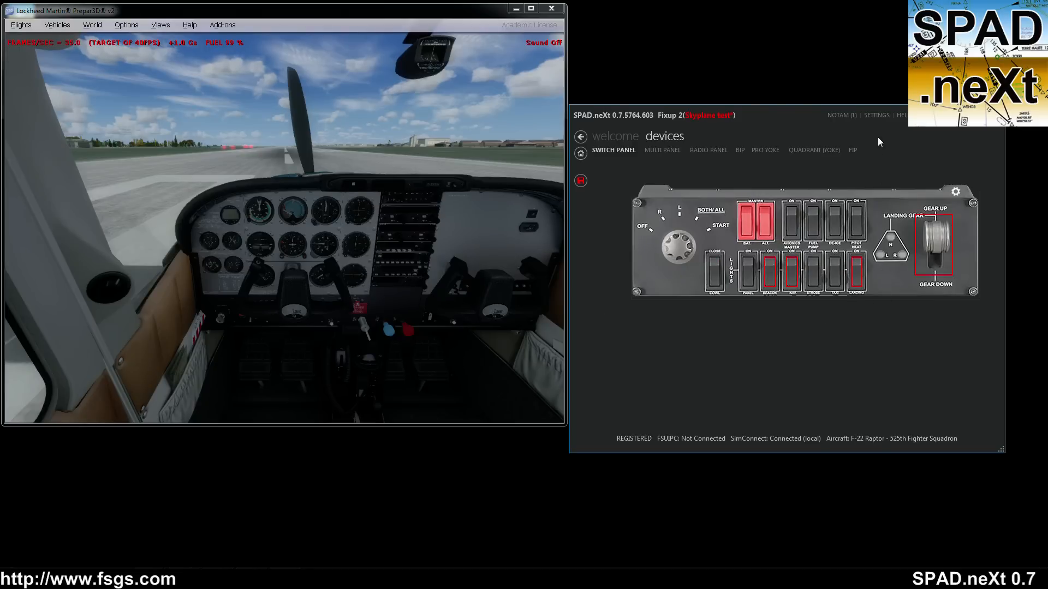
Step: Disable Send initial switches in the Saitek Switch Panel device settings, accept the warning and save the changes
click(878, 115)
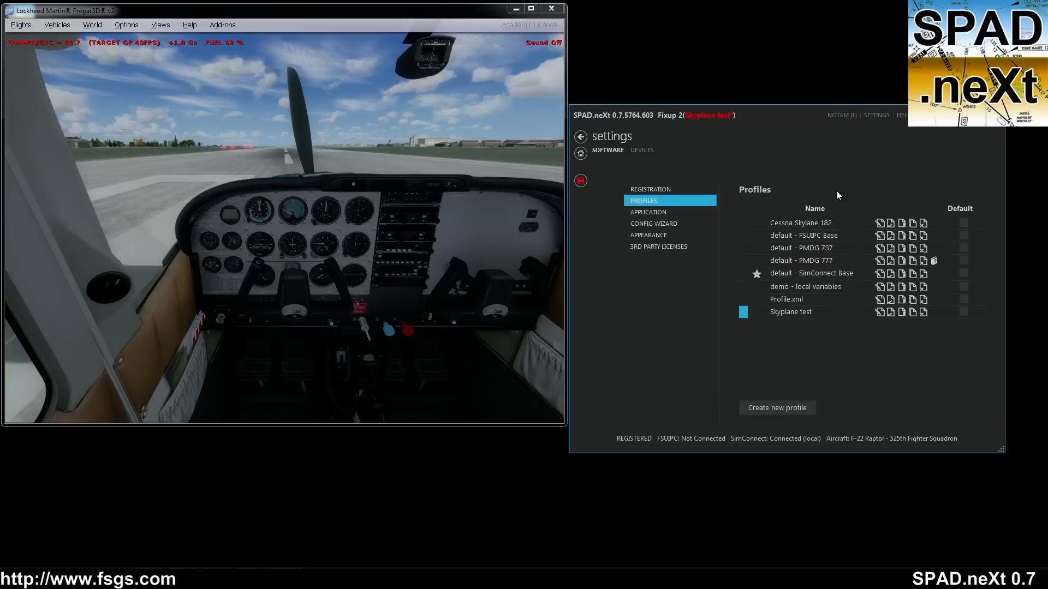
click(645, 150)
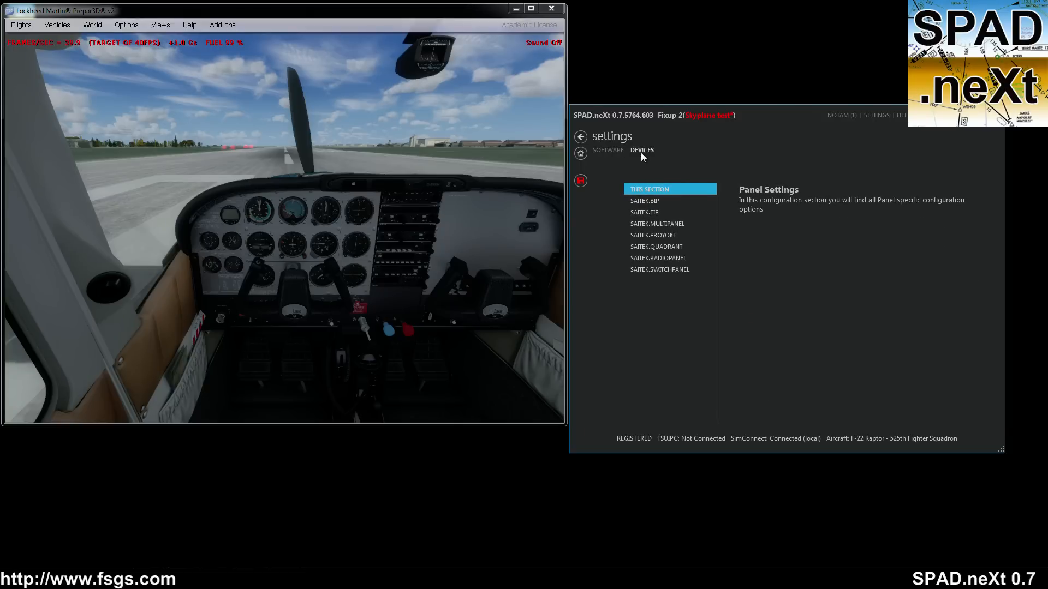
click(668, 273)
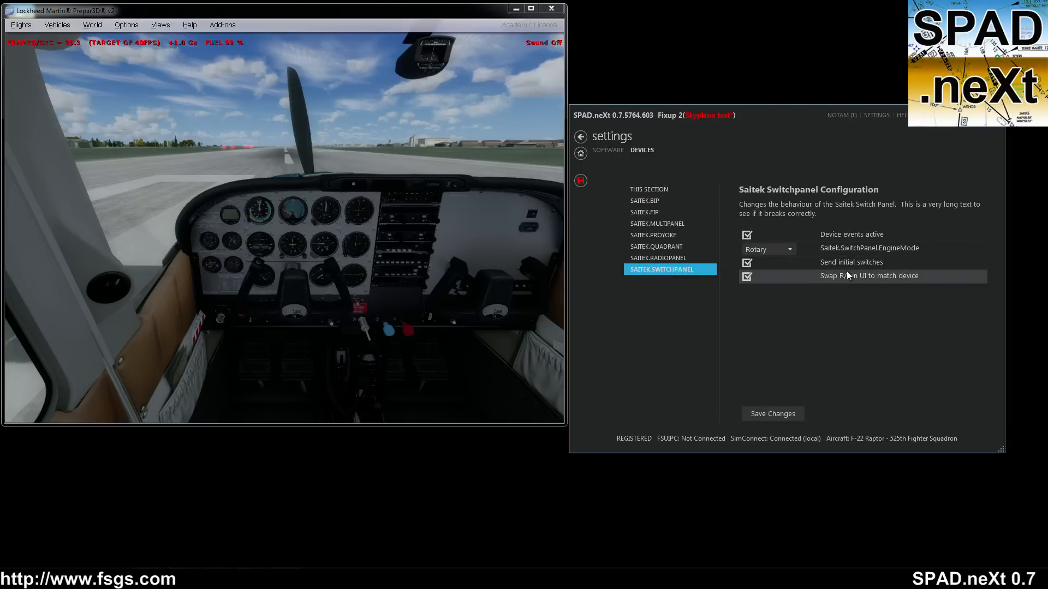
mouse_move(856, 263)
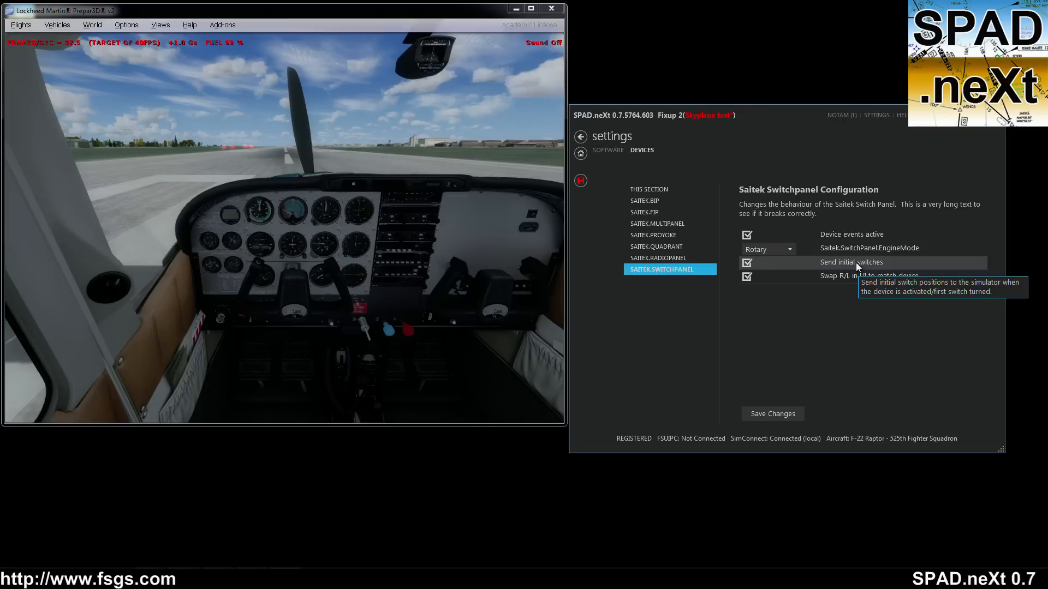
click(747, 264)
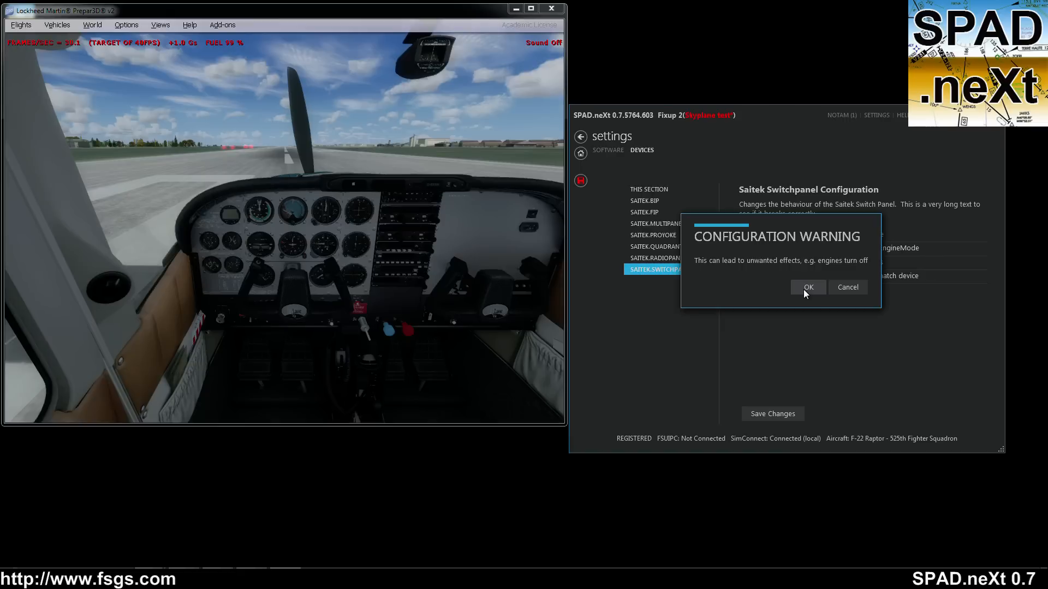
click(804, 289)
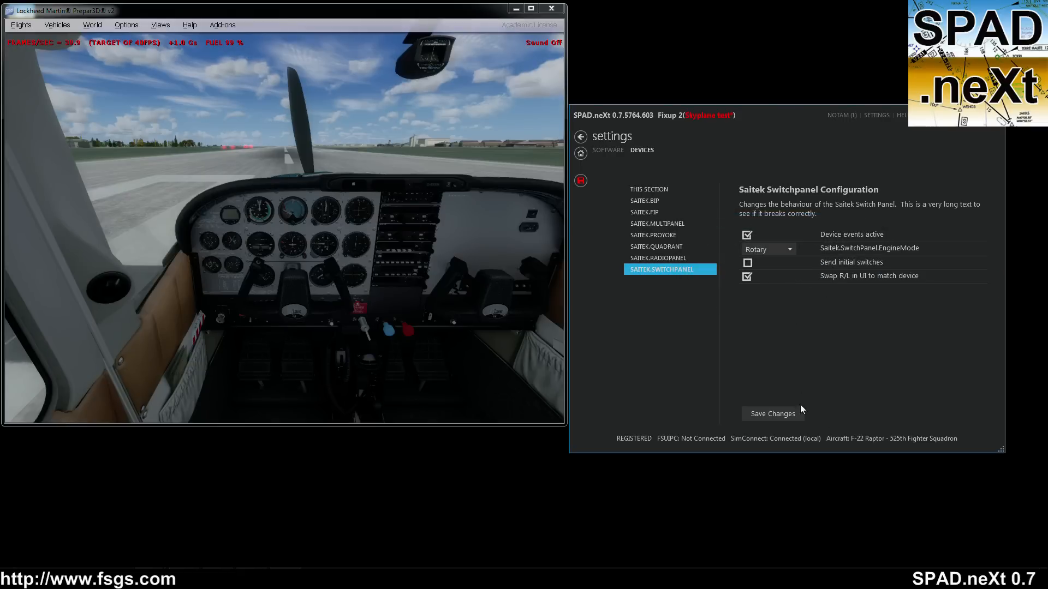
click(778, 415)
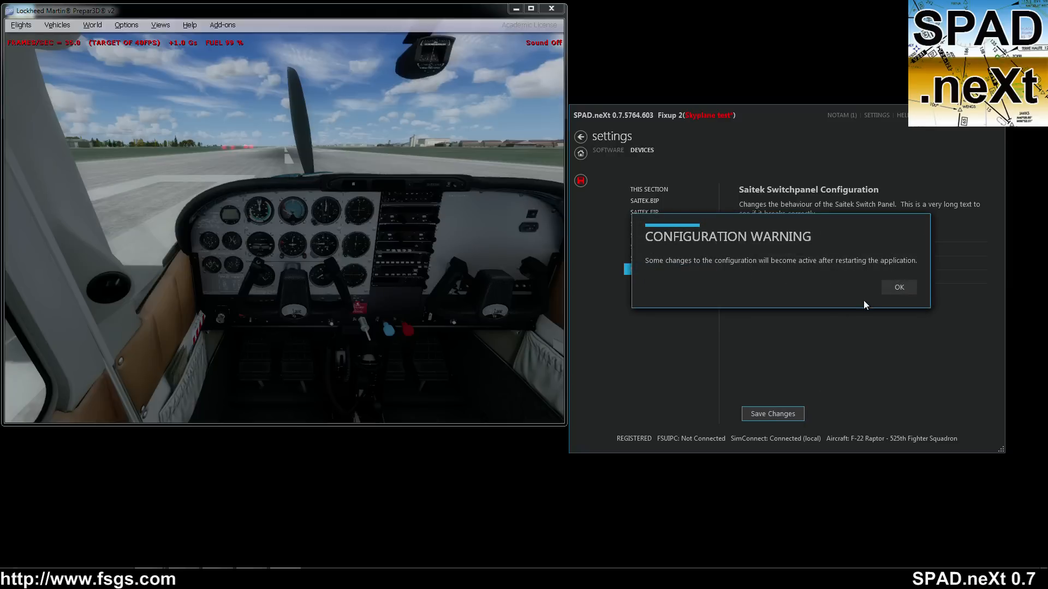
click(895, 290)
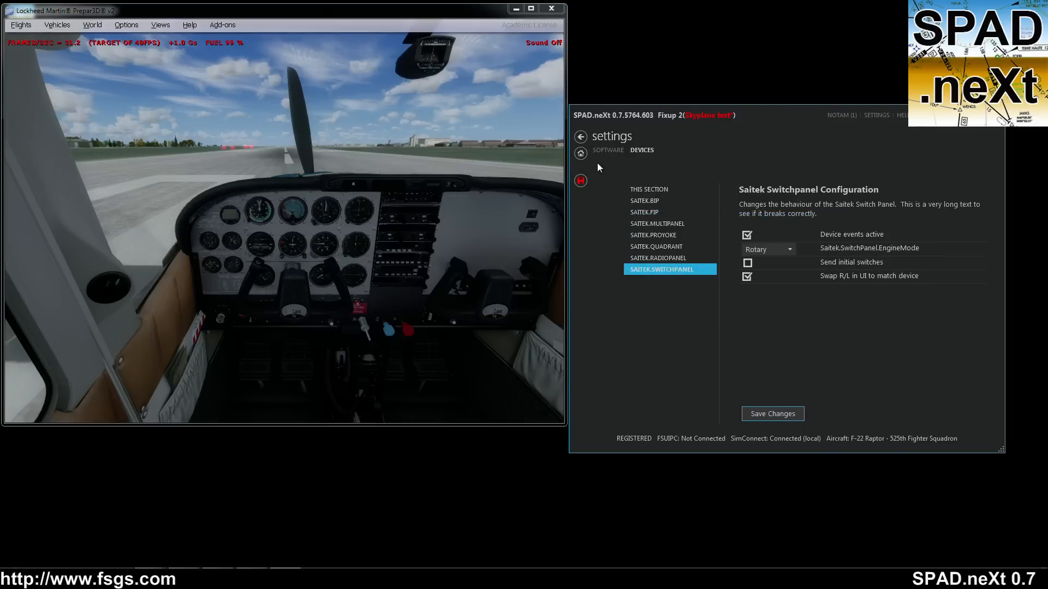
Step: Return to the Switch Panel and set the engine starter switch's Engine off event to the Simulation Control action
click(580, 153)
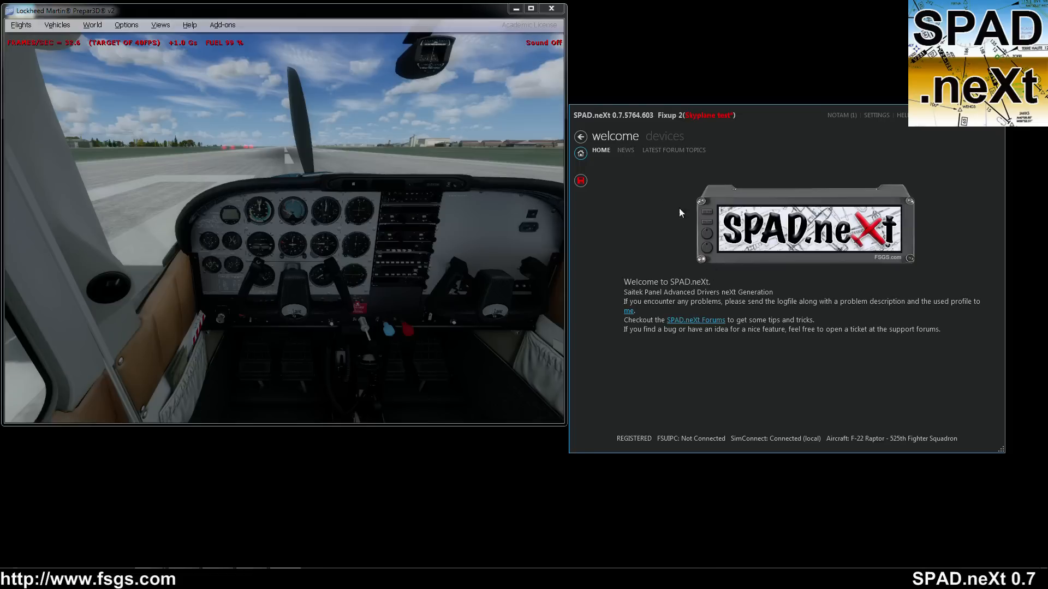
click(664, 138)
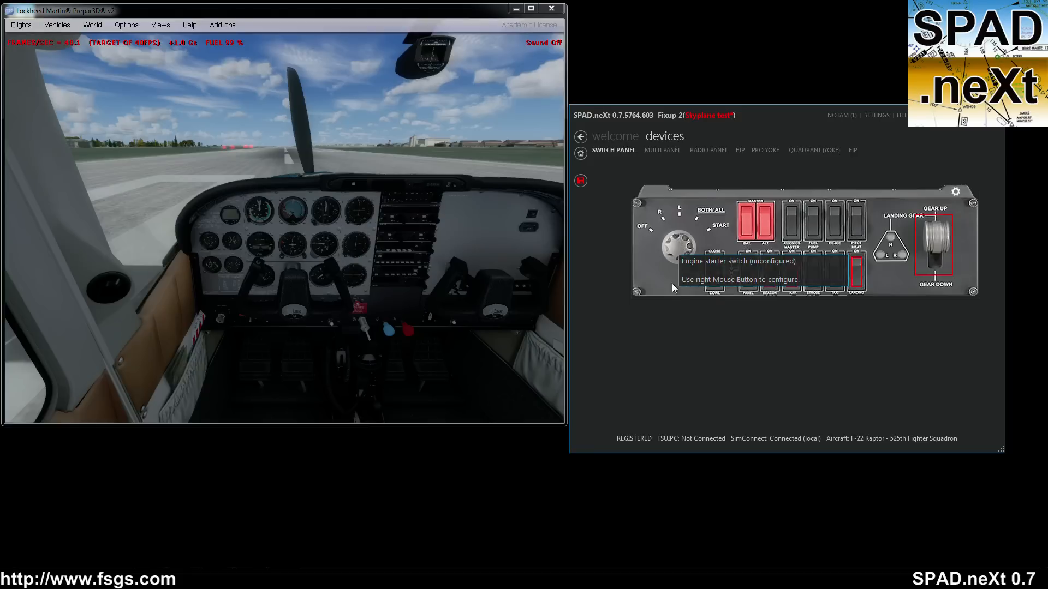
right_click(664, 235)
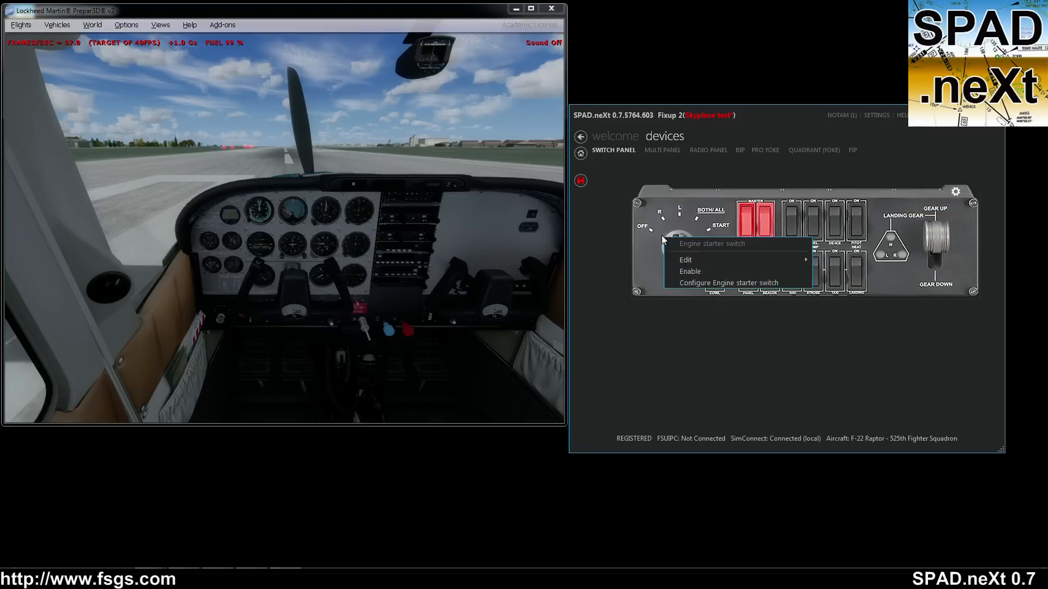
click(691, 282)
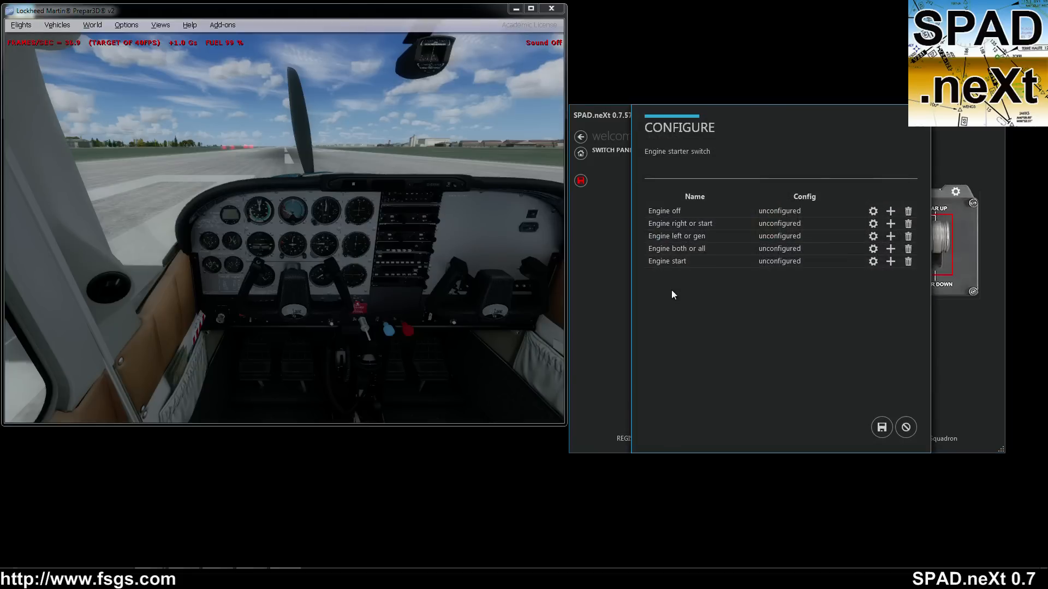
click(872, 211)
click(697, 209)
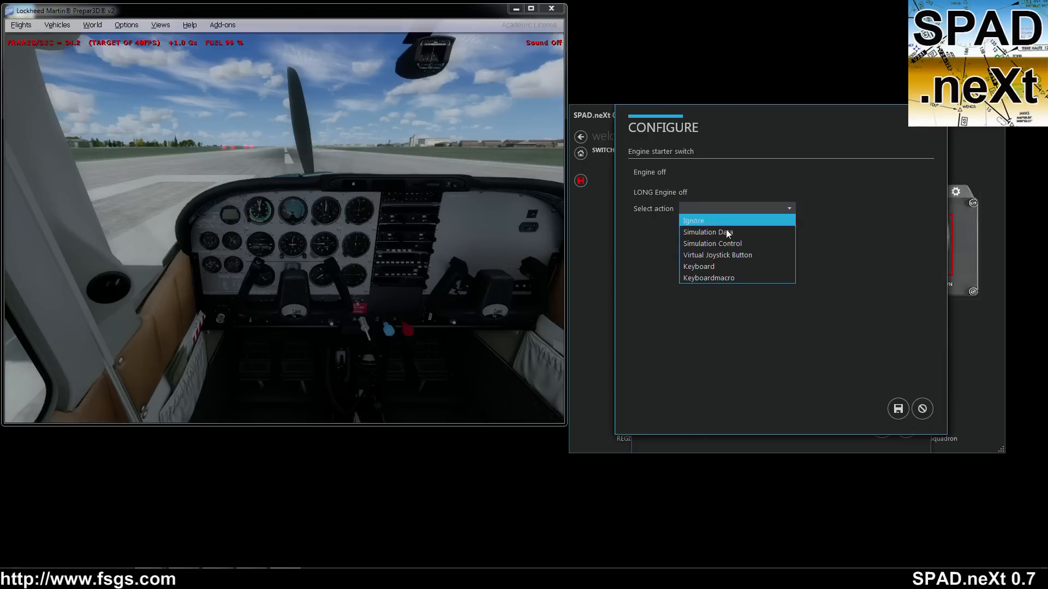
click(719, 243)
Step: Find the magneto controls, choose SimConnect's MAGNETO1_OFF as the control to send for Engine off, and save the event
click(917, 241)
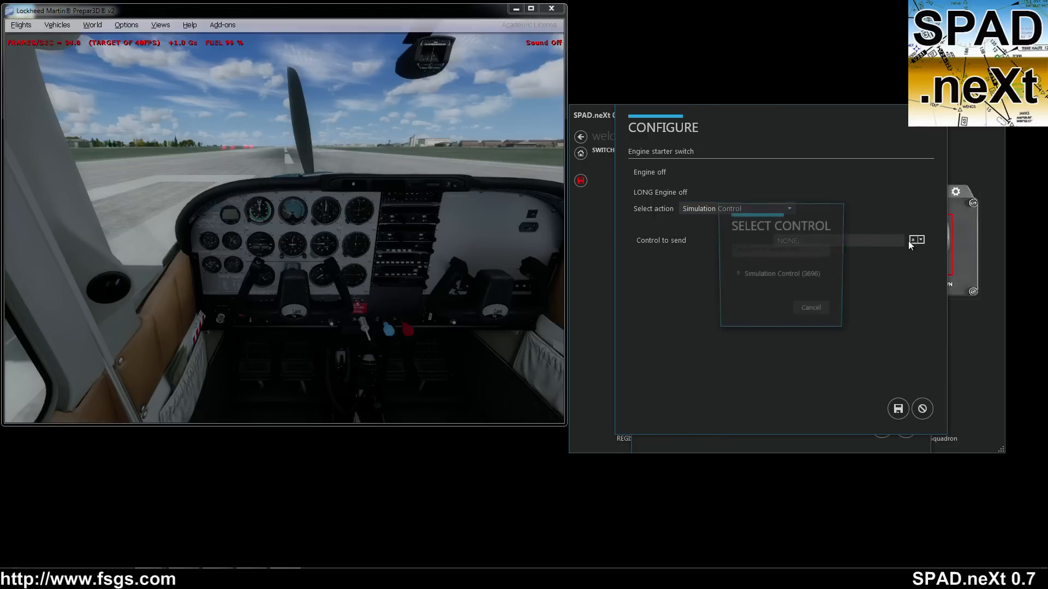
click(737, 251)
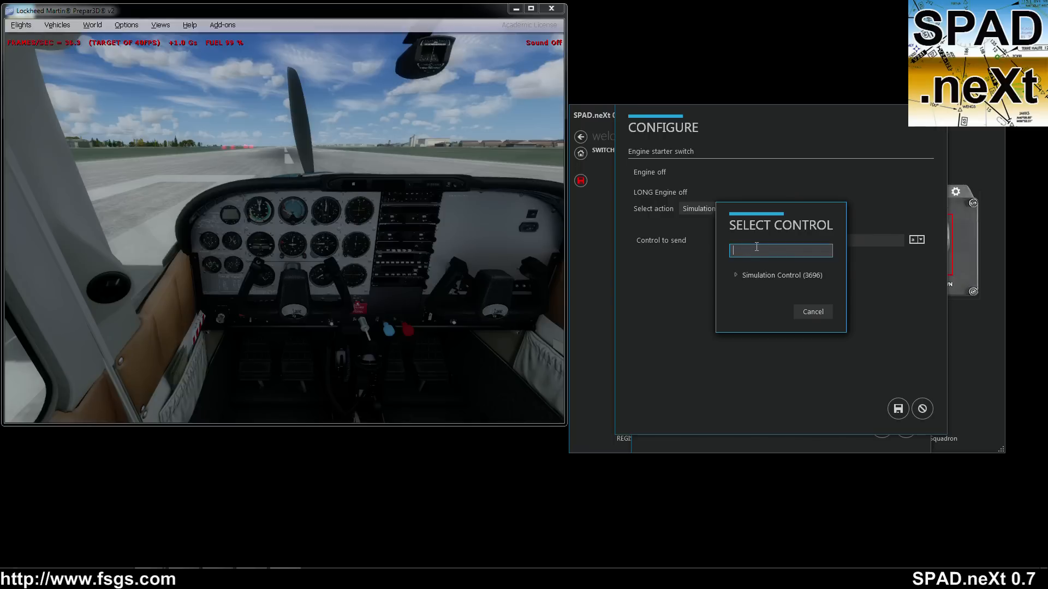
text(magneto)
click(737, 275)
click(747, 299)
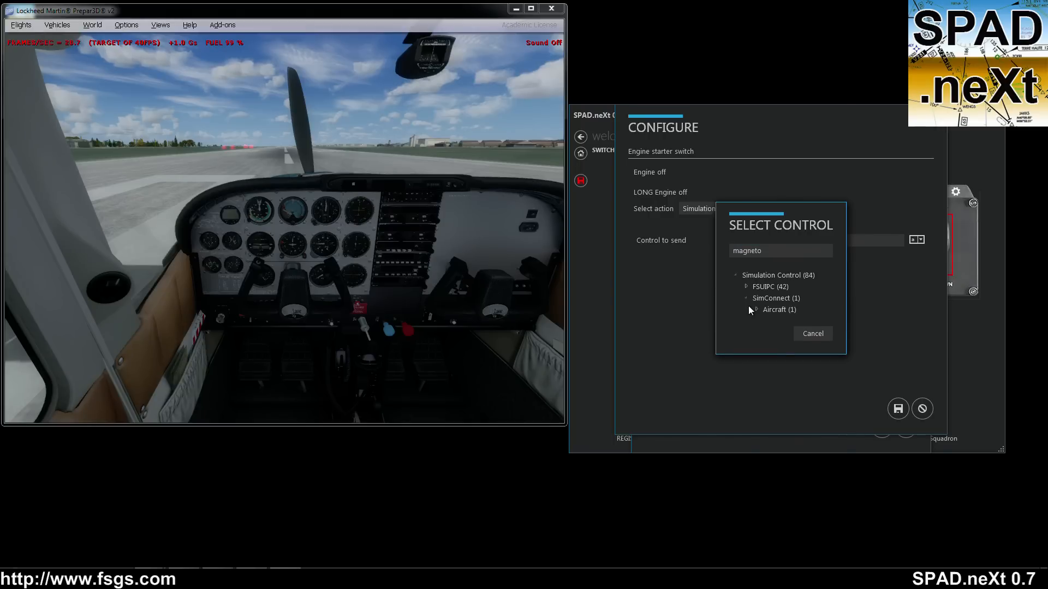
click(757, 310)
click(767, 321)
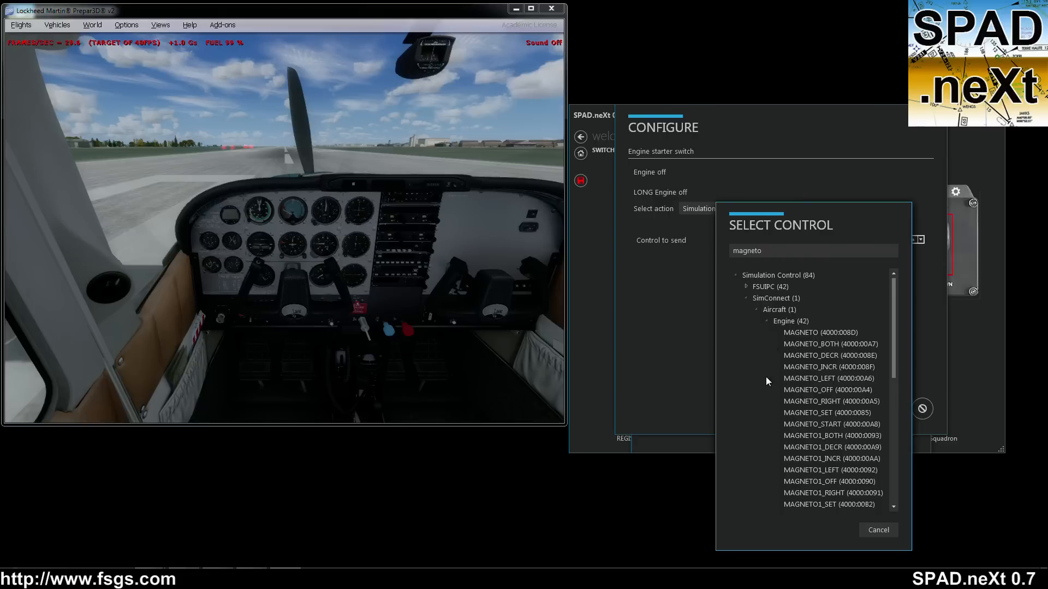
scroll(777, 415, down, 1)
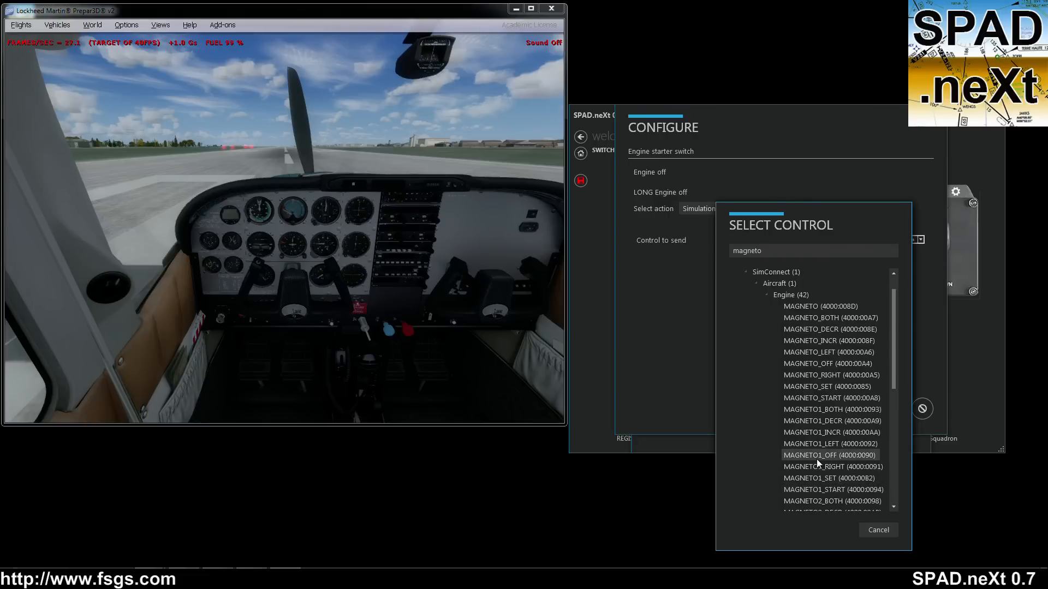
click(817, 456)
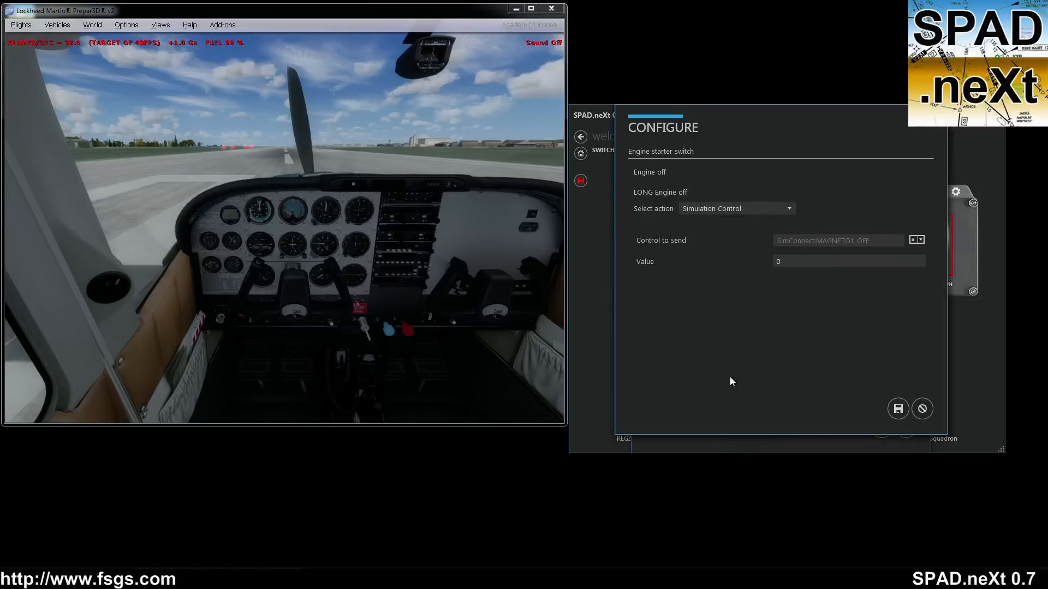
click(896, 409)
Step: Open the configuration of the engine starter switch's Engine right or start event
click(874, 224)
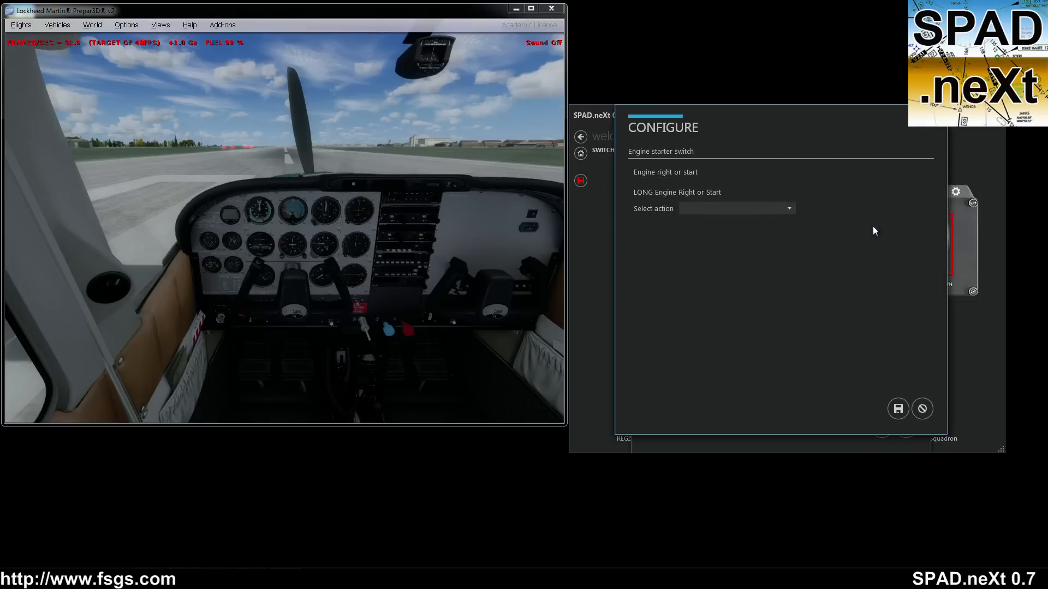
click(730, 216)
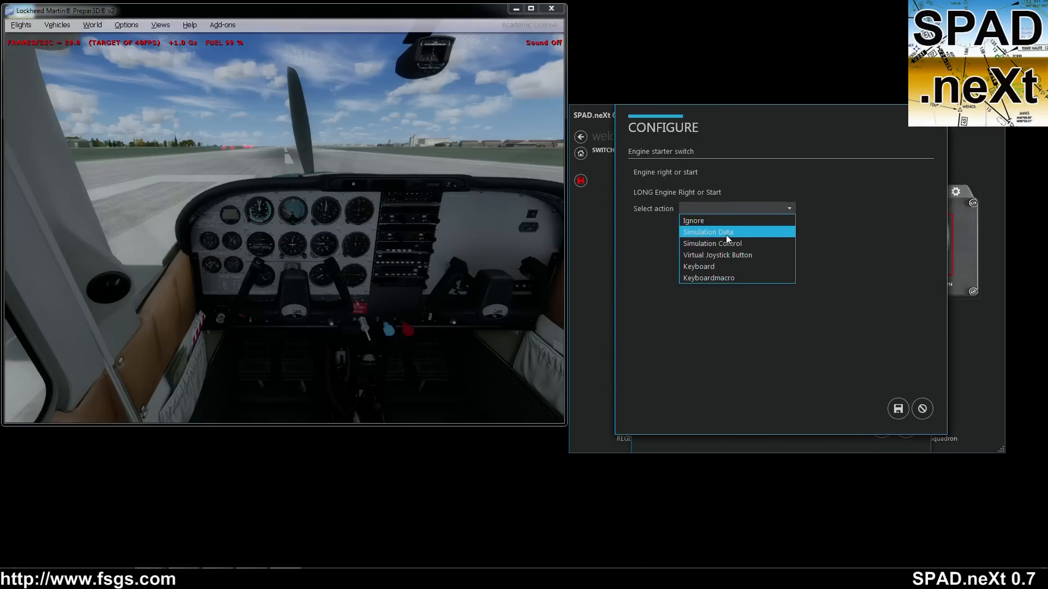
click(726, 235)
click(793, 232)
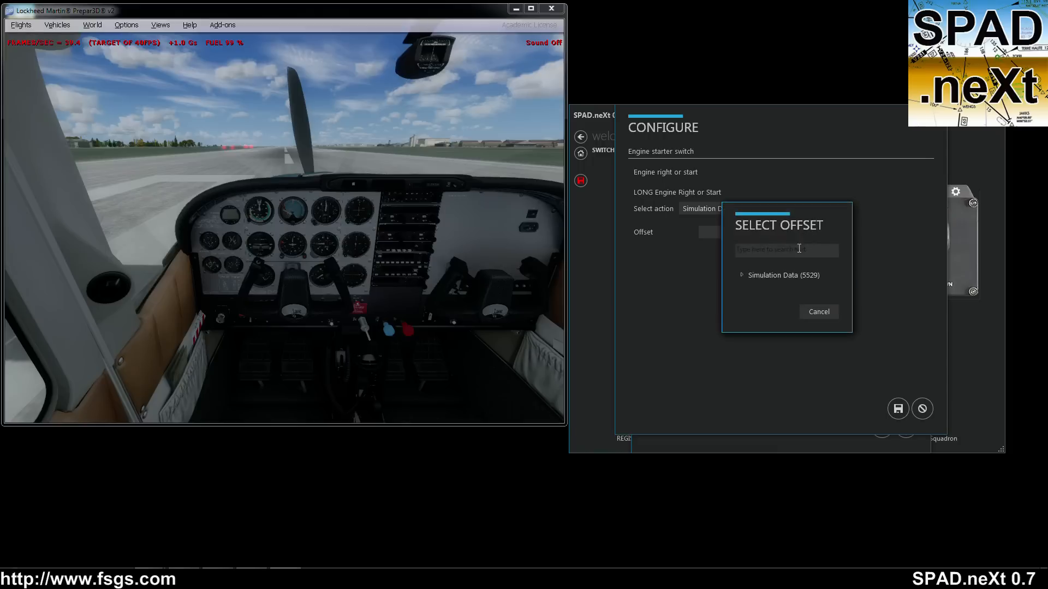
click(742, 275)
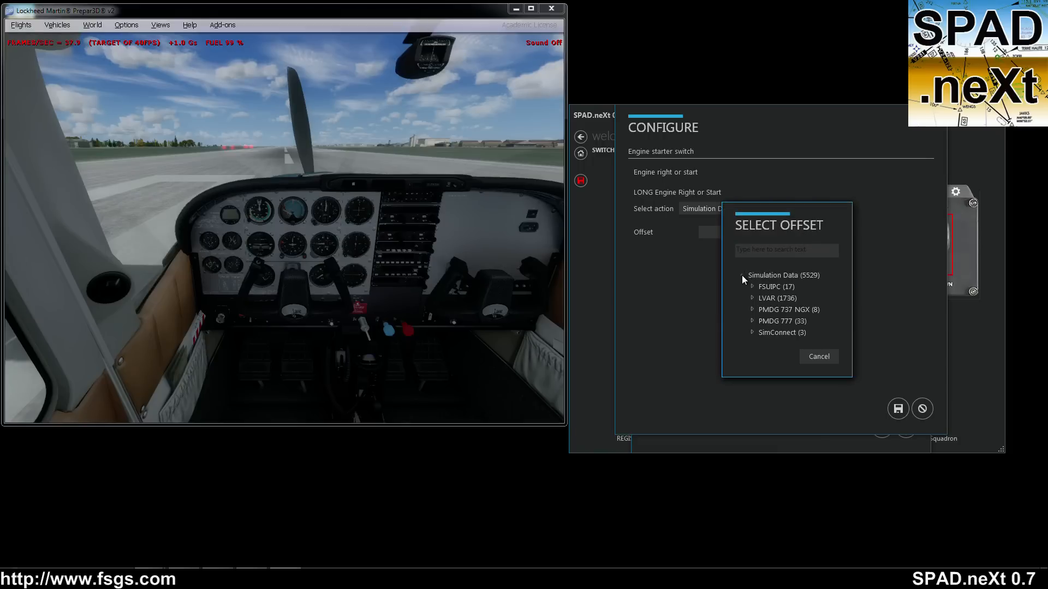
click(819, 356)
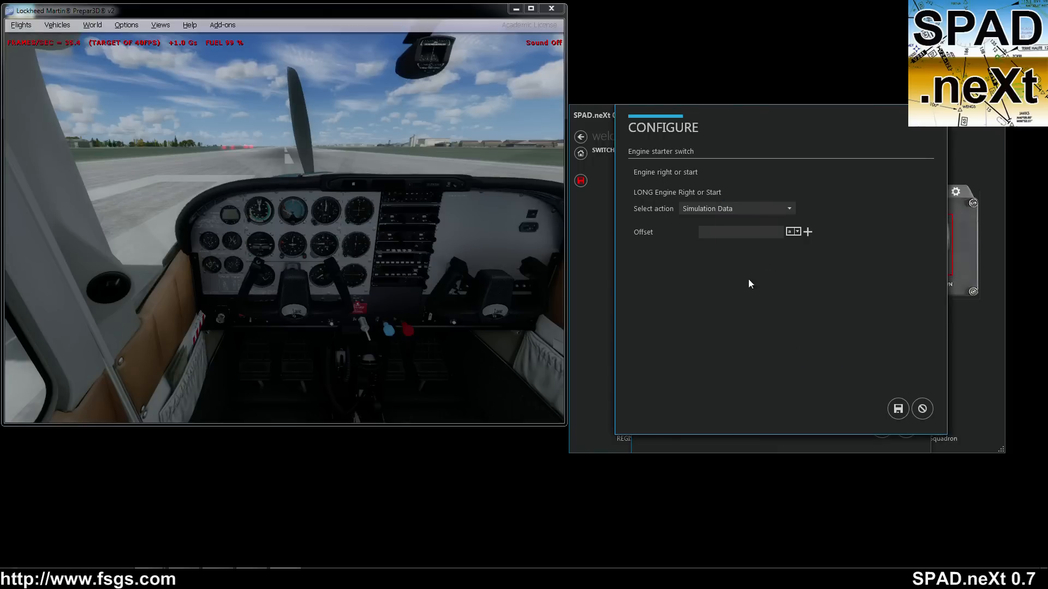
Step: Set Engine right or start to the Simulation Control action with SimConnect's MAGNETO1_RIGHT as the control to send, and save the event
click(755, 210)
click(719, 243)
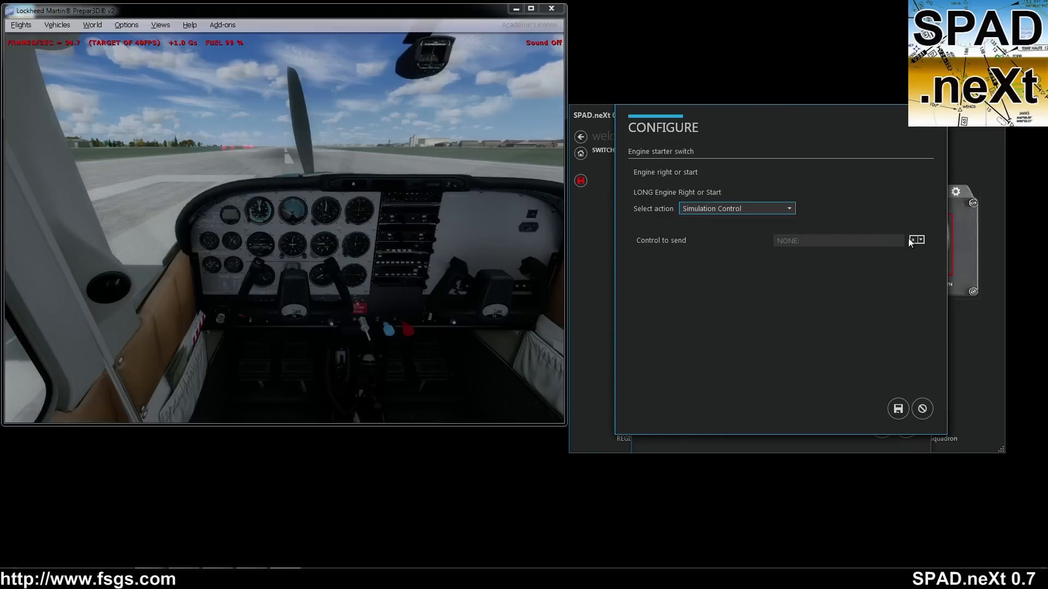
click(890, 249)
scroll(798, 396, down, 1)
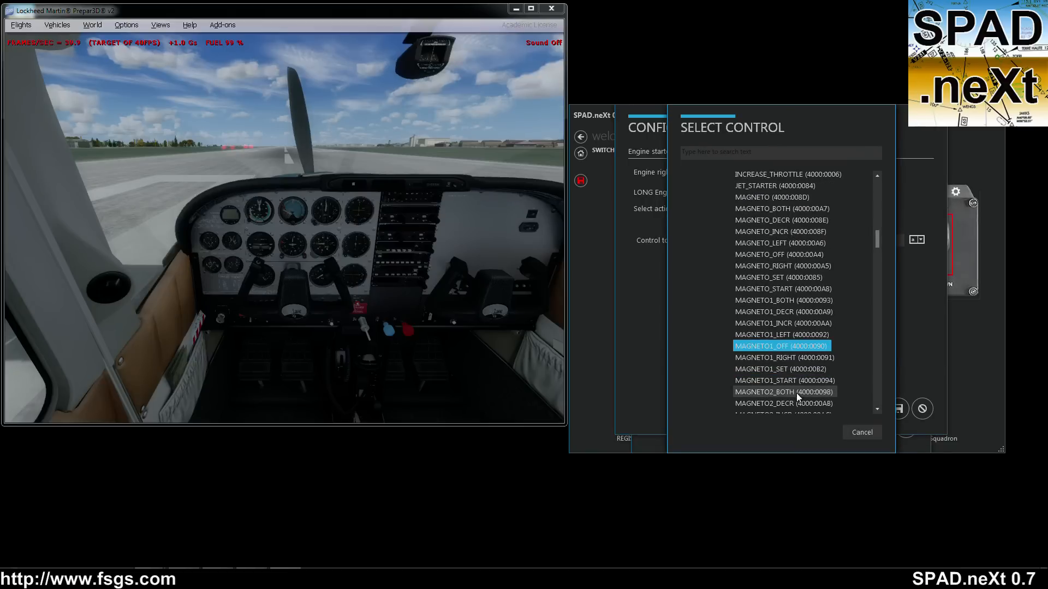
click(785, 358)
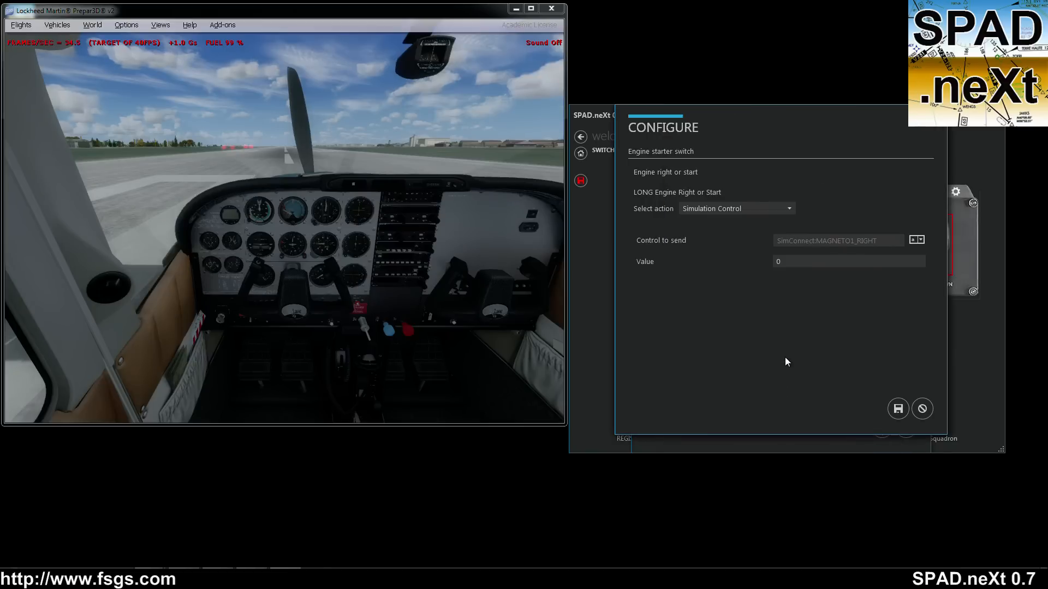
click(898, 408)
Step: Set the Engine left or gen event to the Simulation Control action sending SimConnect's MAGNETO1_LEFT, and save it
click(873, 236)
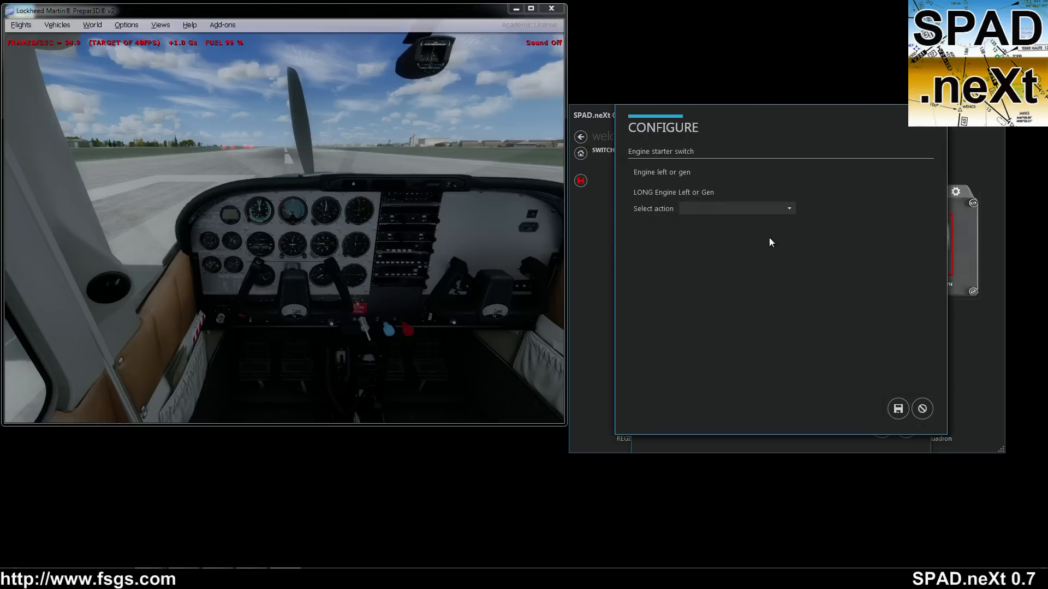
click(764, 209)
click(732, 243)
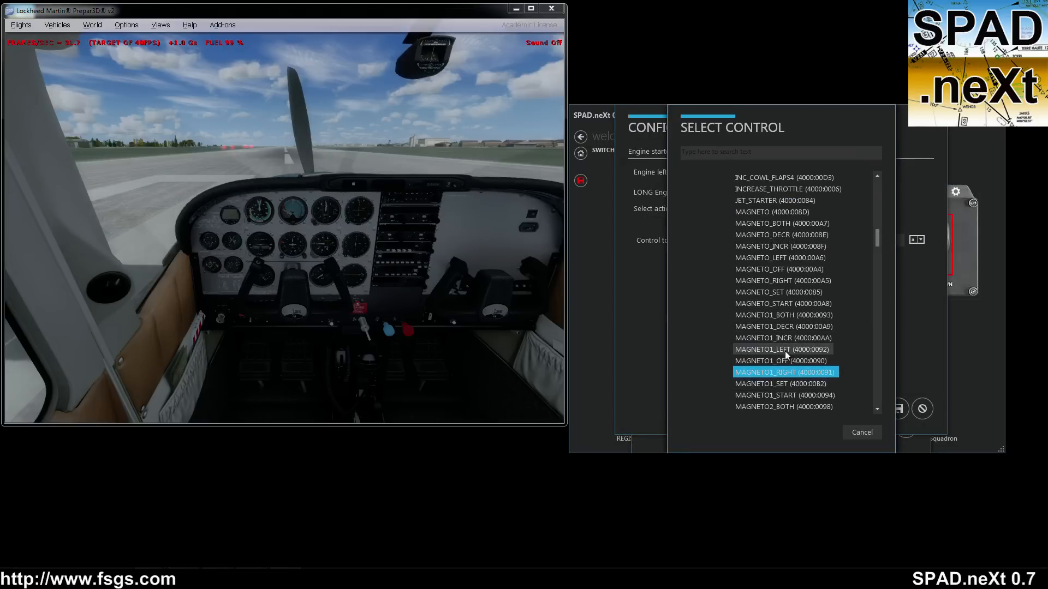
click(785, 351)
click(898, 409)
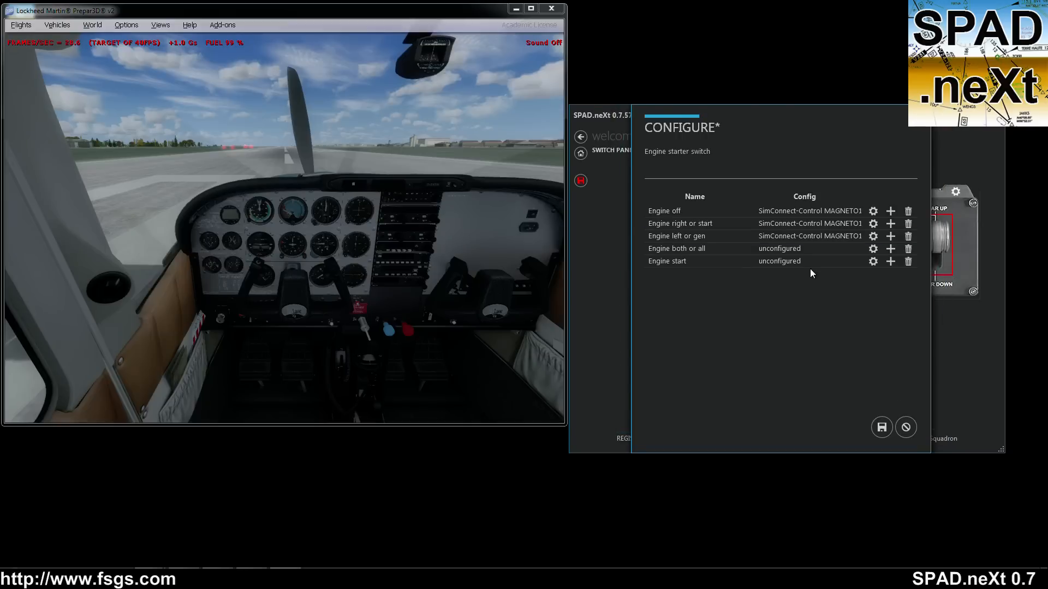
Step: Set the Engine both or all event to the Simulation Control action sending SimConnect's MAGNETO1_BOTH, and save it
click(877, 249)
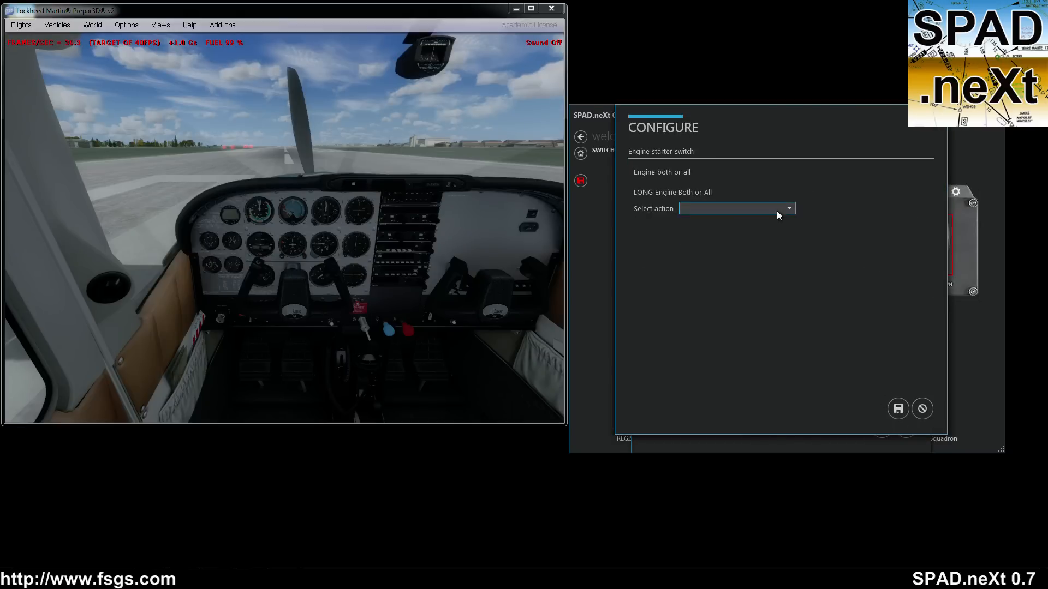
click(777, 209)
click(728, 243)
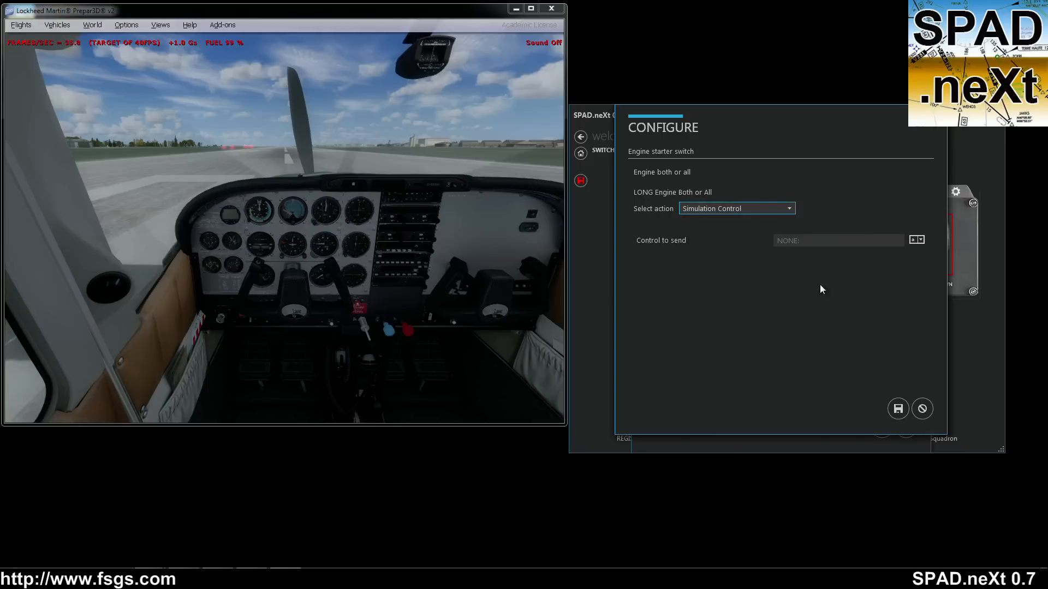
click(916, 241)
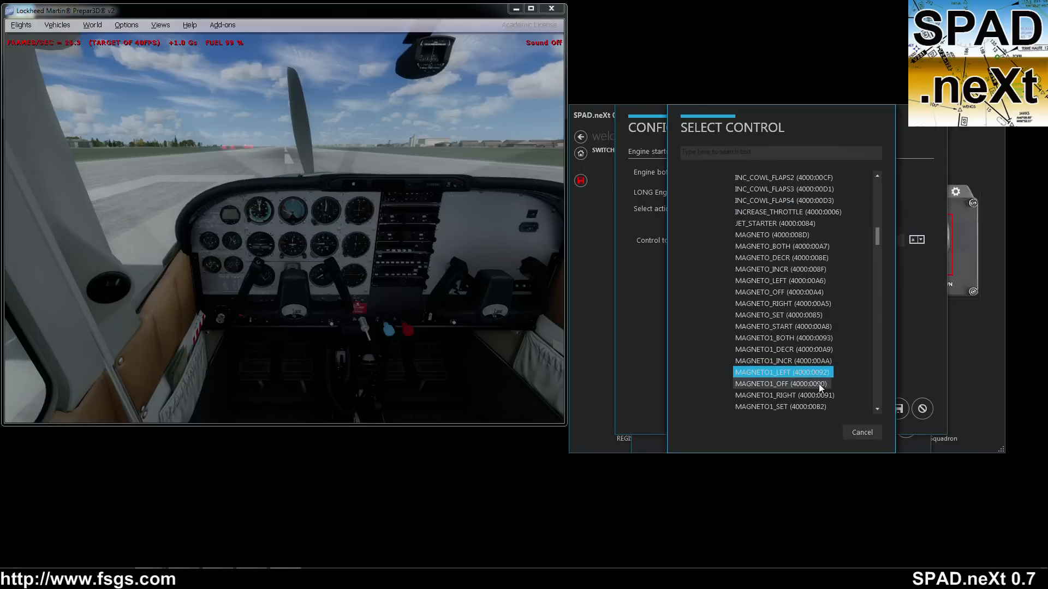
scroll(808, 385, down, 1)
double_click(786, 315)
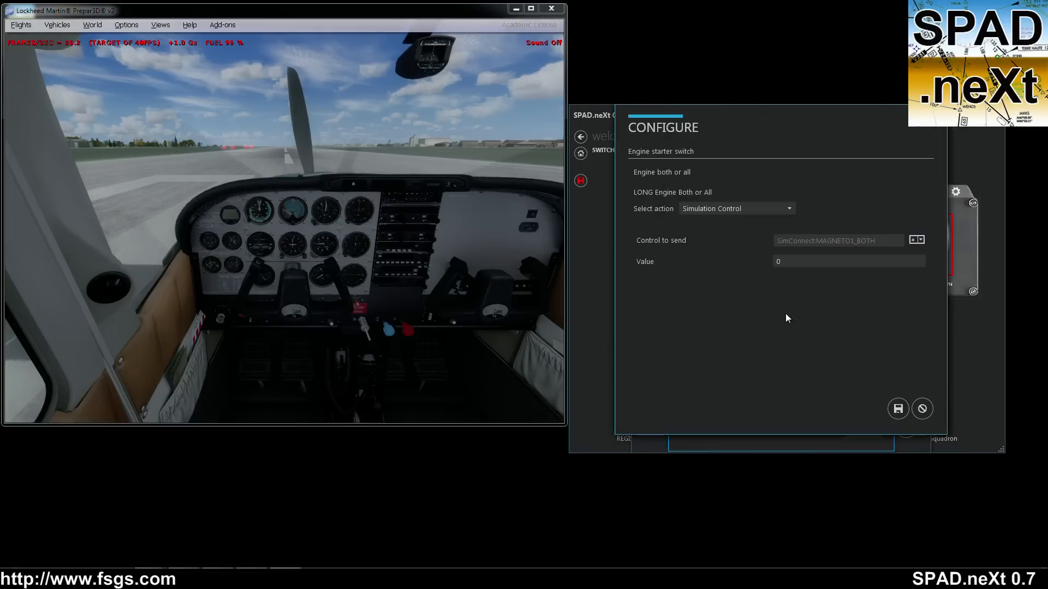
click(898, 409)
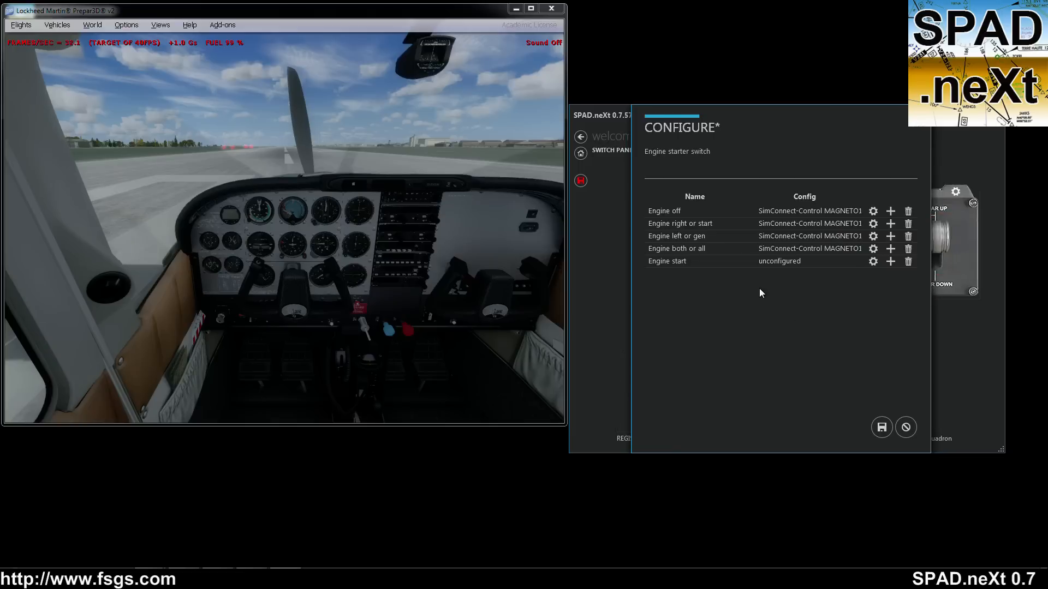
Step: Set the Engine start event to the Simulation Control action sending MAGNETO_START, and save the event and the engine starter switch configuration
click(872, 262)
click(726, 210)
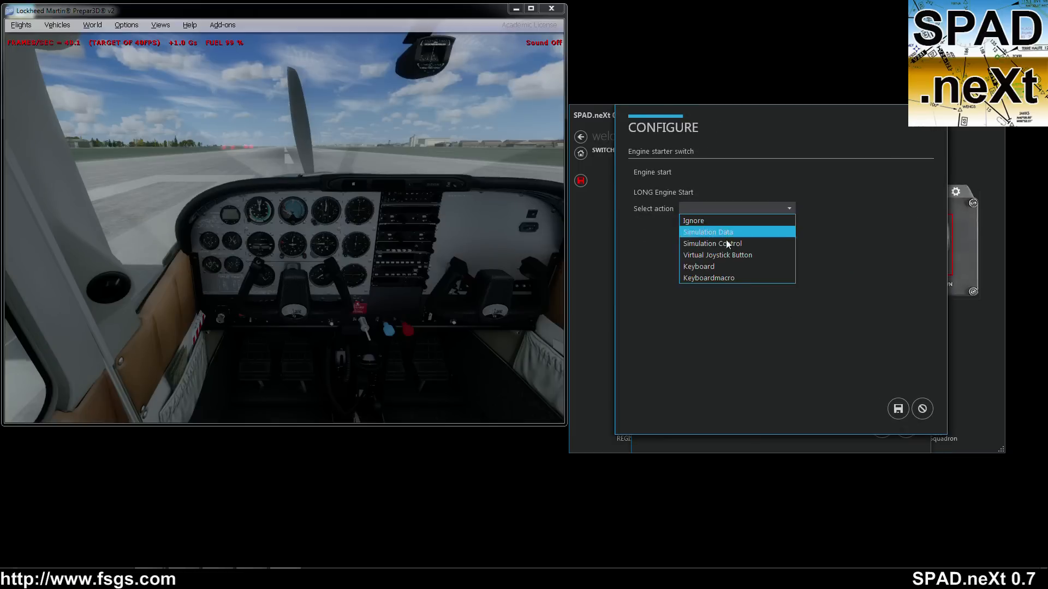
click(726, 246)
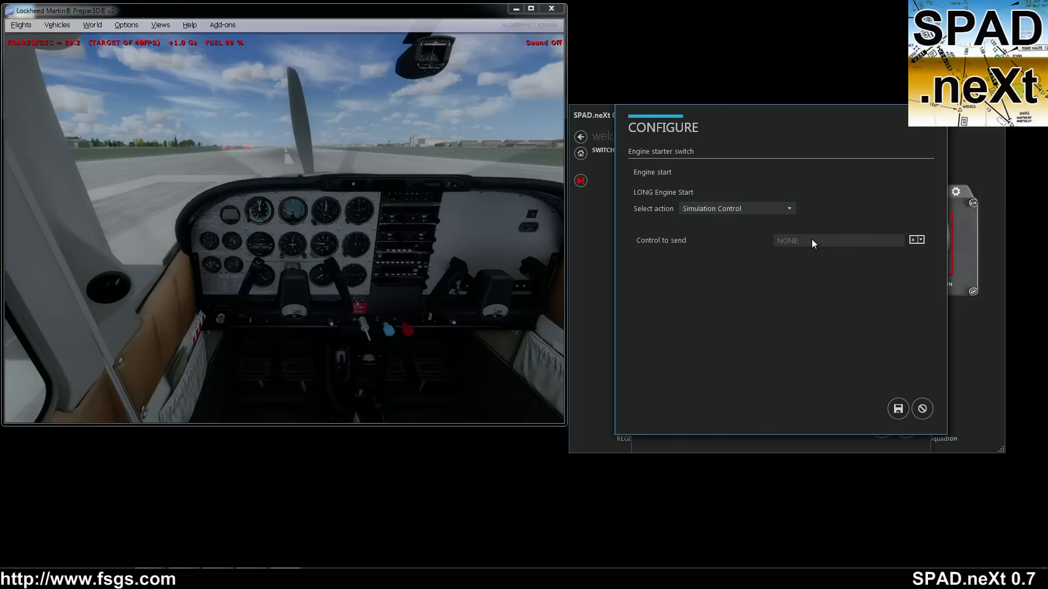
click(917, 240)
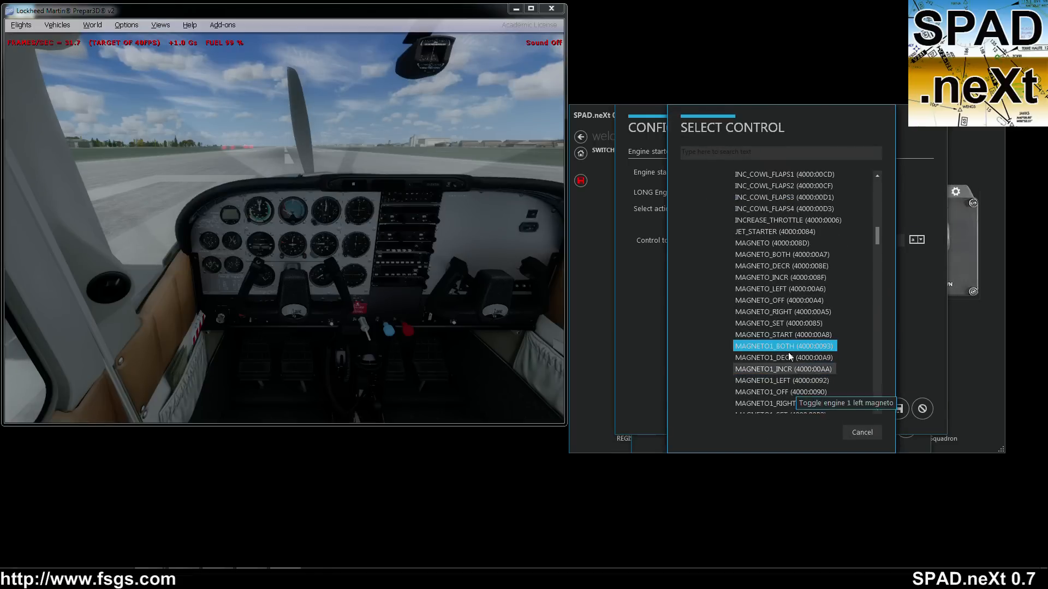
click(785, 338)
click(898, 409)
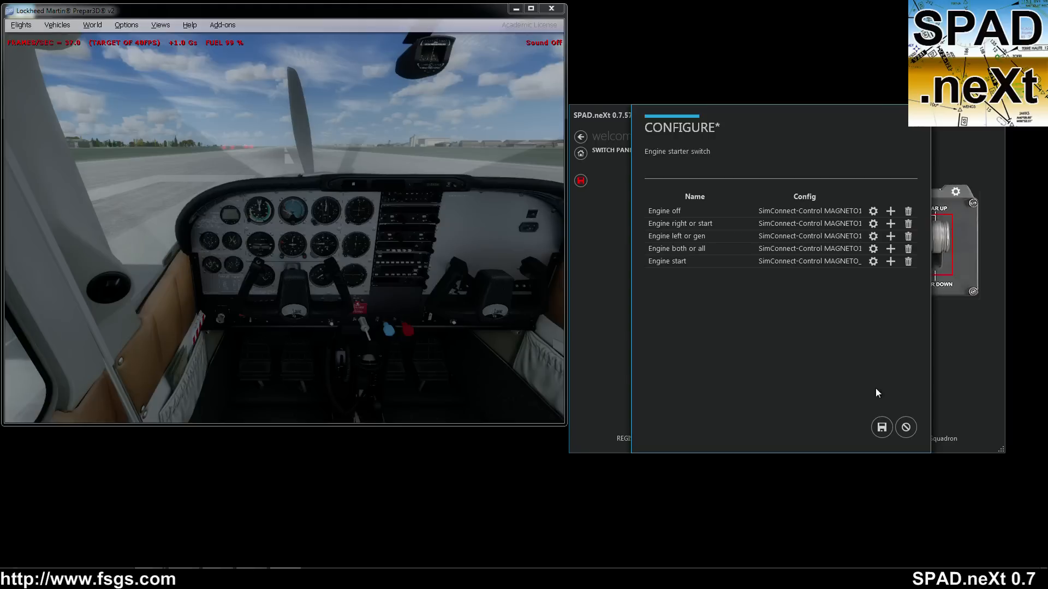
click(881, 428)
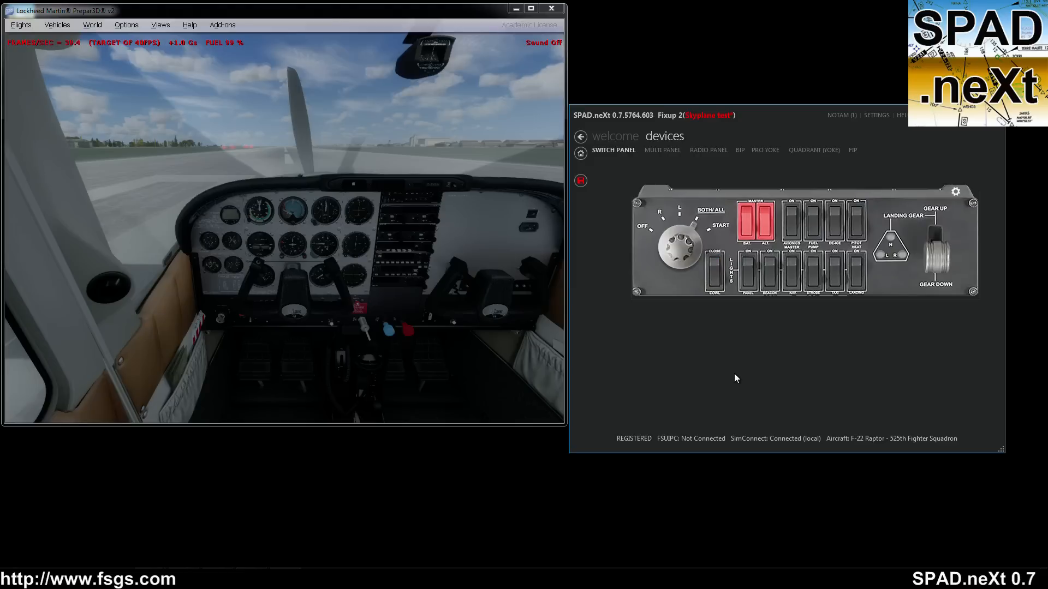
Step: View the Cowl switch's options and review the control assignments in the engine starter switch configuration
right_click(719, 269)
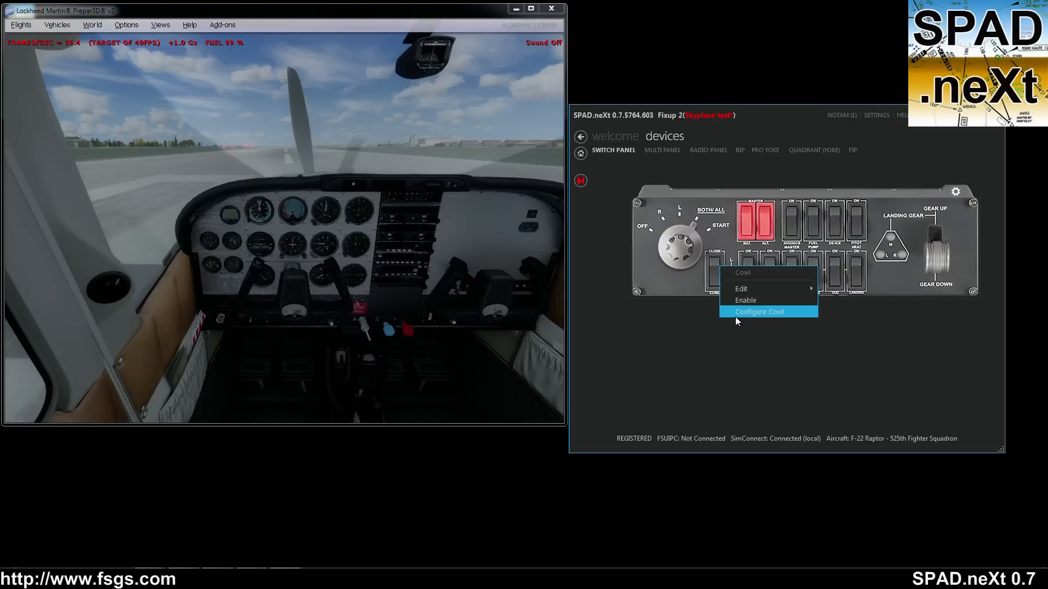
click(690, 322)
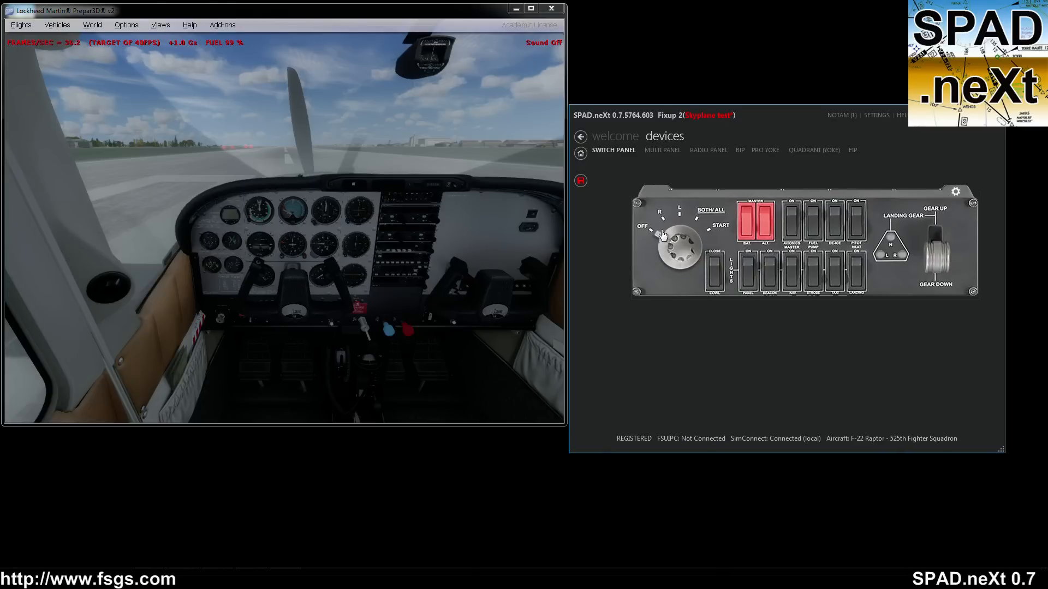
right_click(677, 244)
click(719, 290)
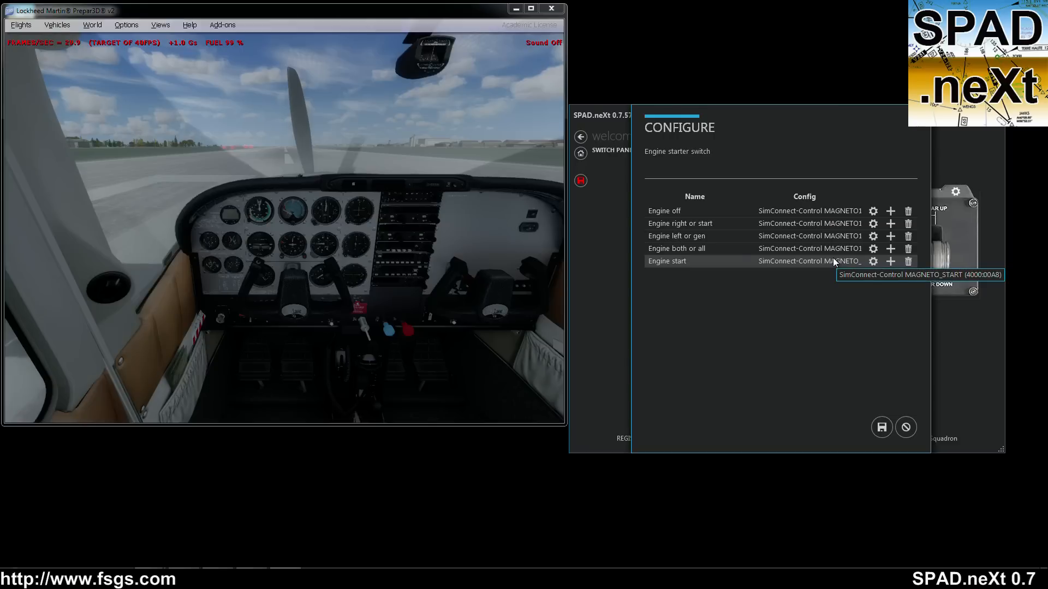
click(881, 428)
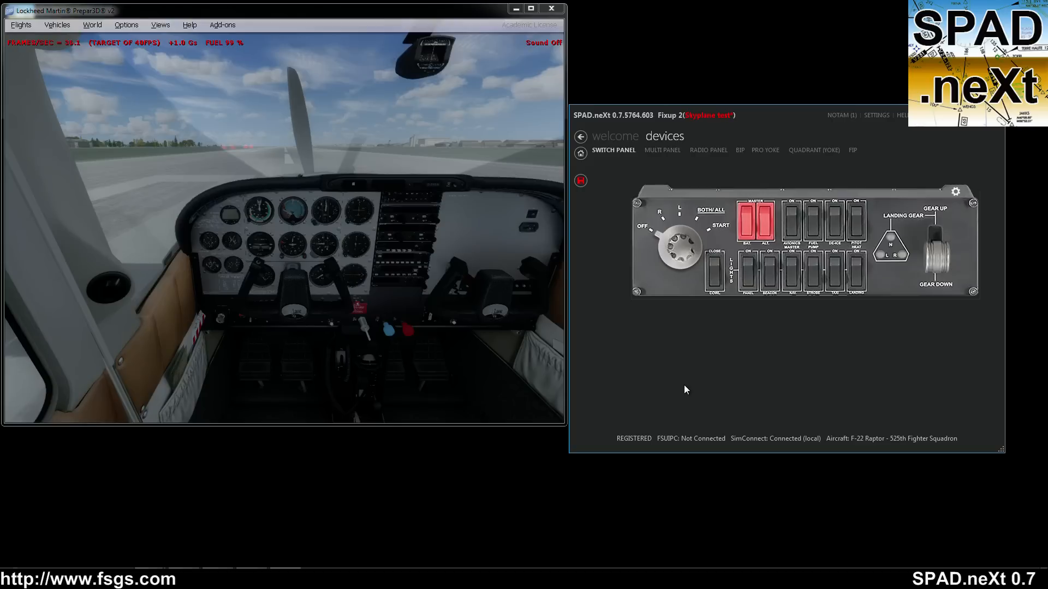
right_click(685, 246)
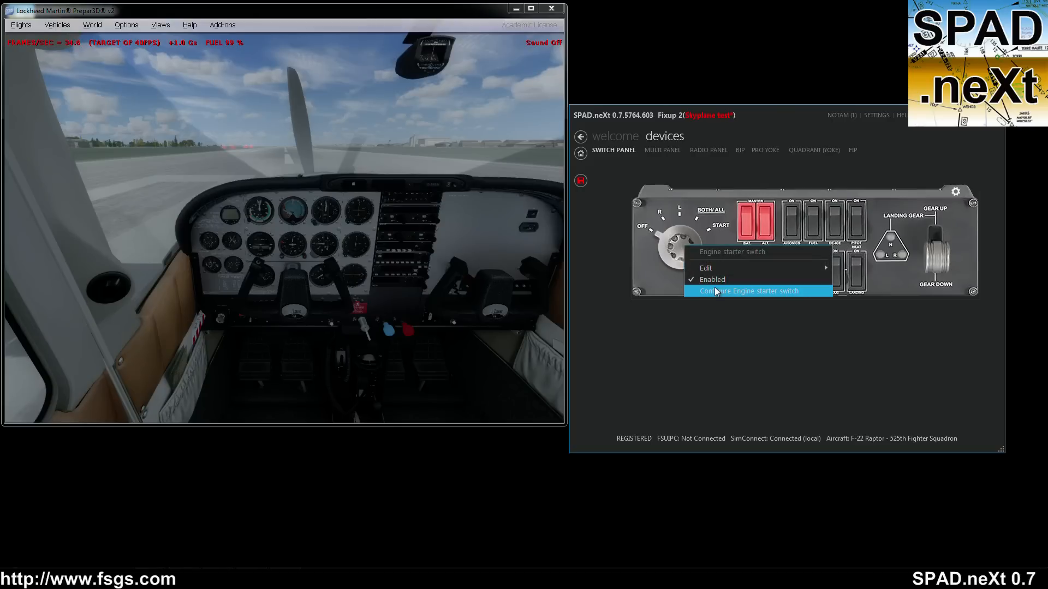
click(715, 291)
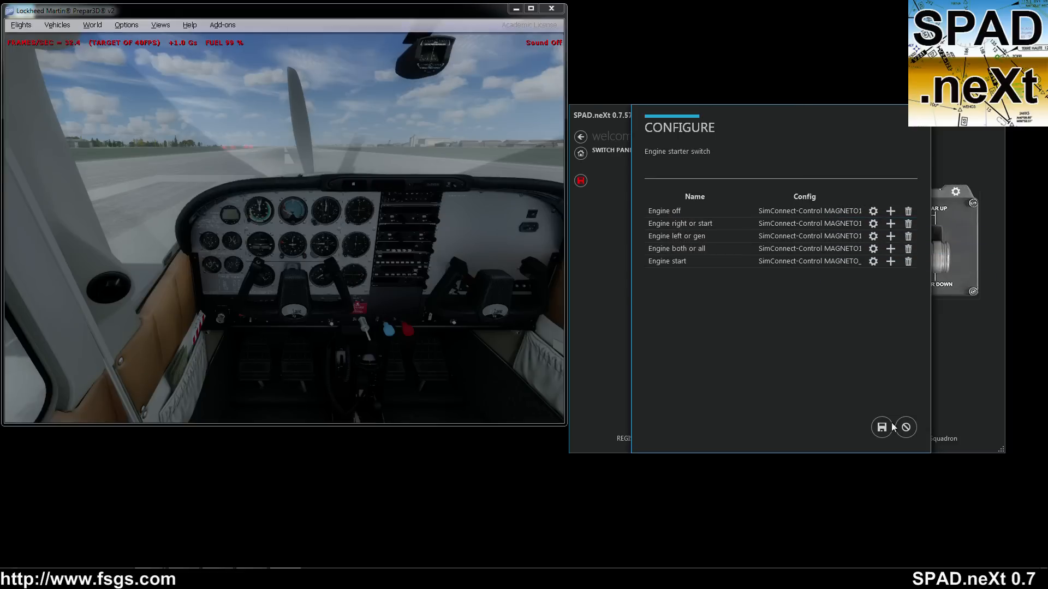
click(906, 427)
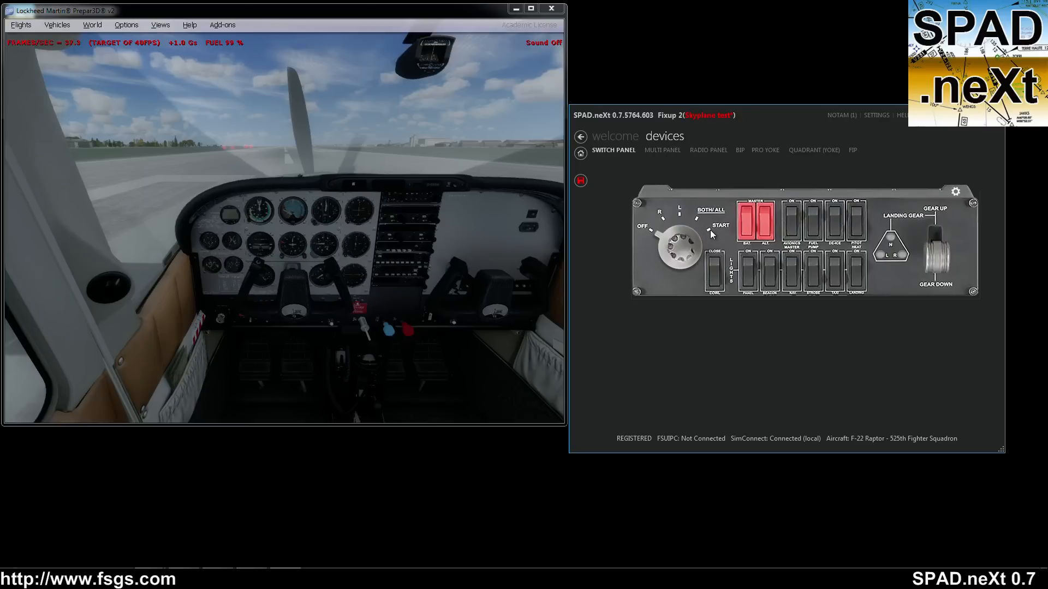
Step: Reopen the engine starter switch configuration, change the Engine off event's control to send to SimConnect's MAGNETO1_SET, and save the event
right_click(679, 247)
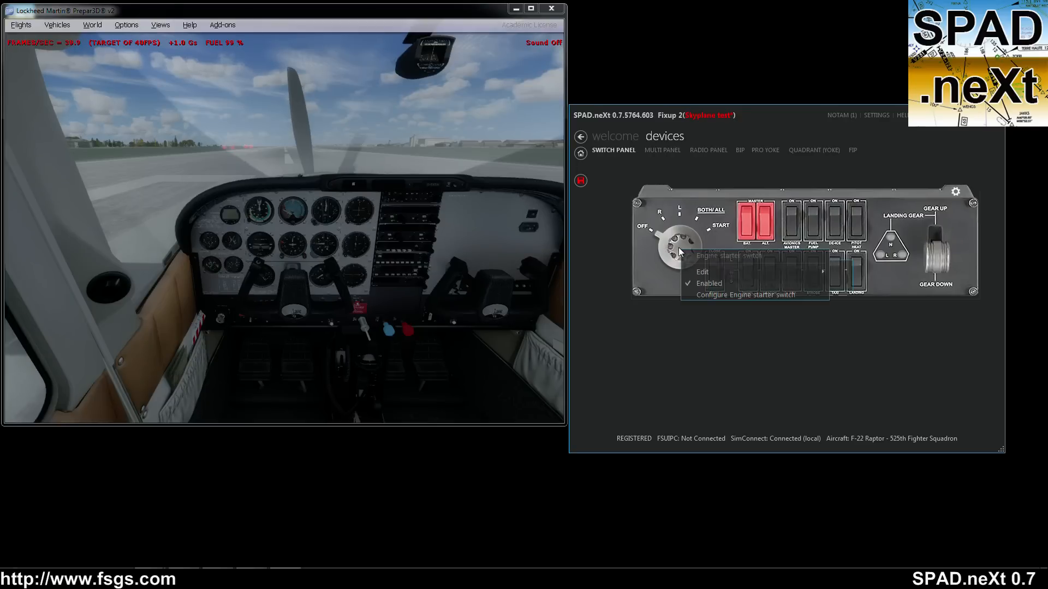
click(700, 296)
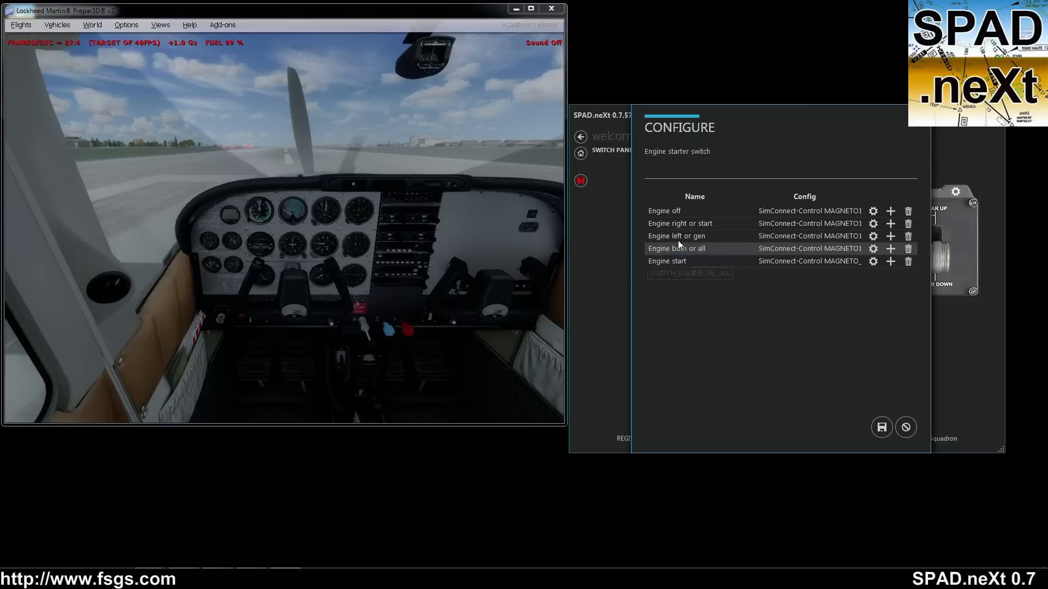
click(873, 211)
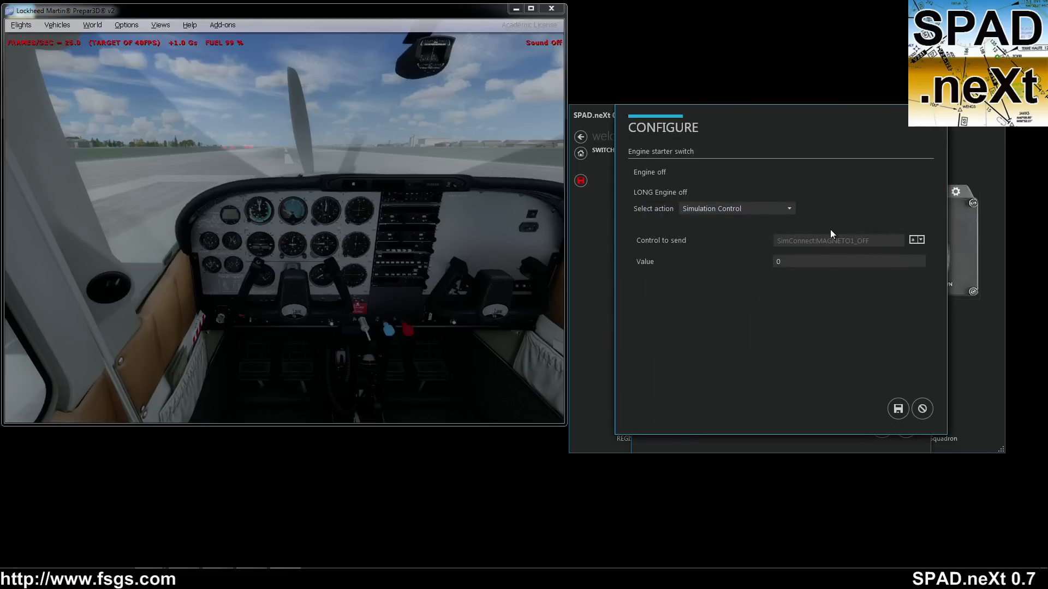
click(913, 241)
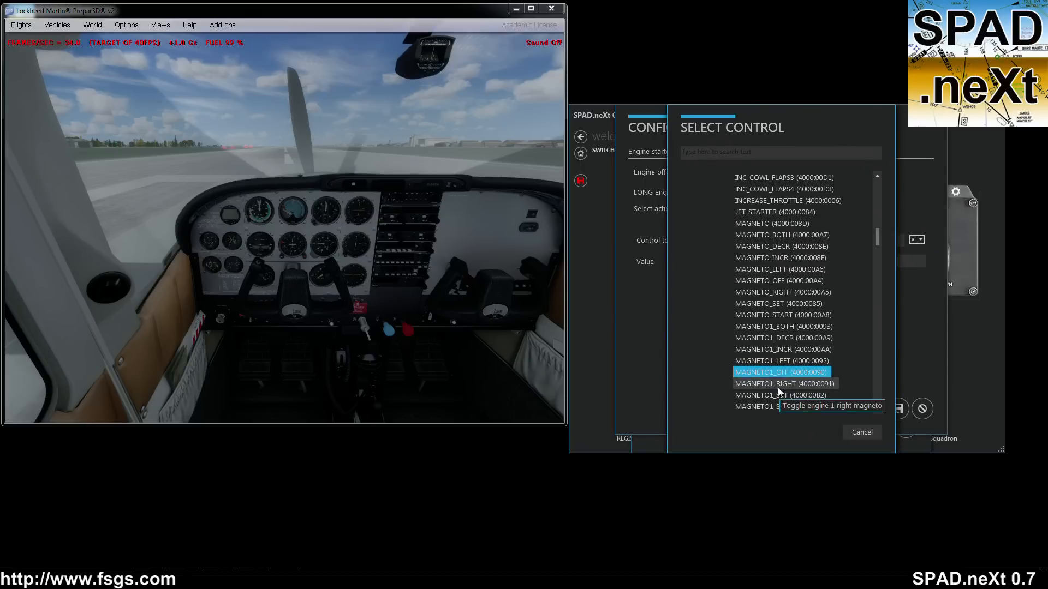
double_click(769, 394)
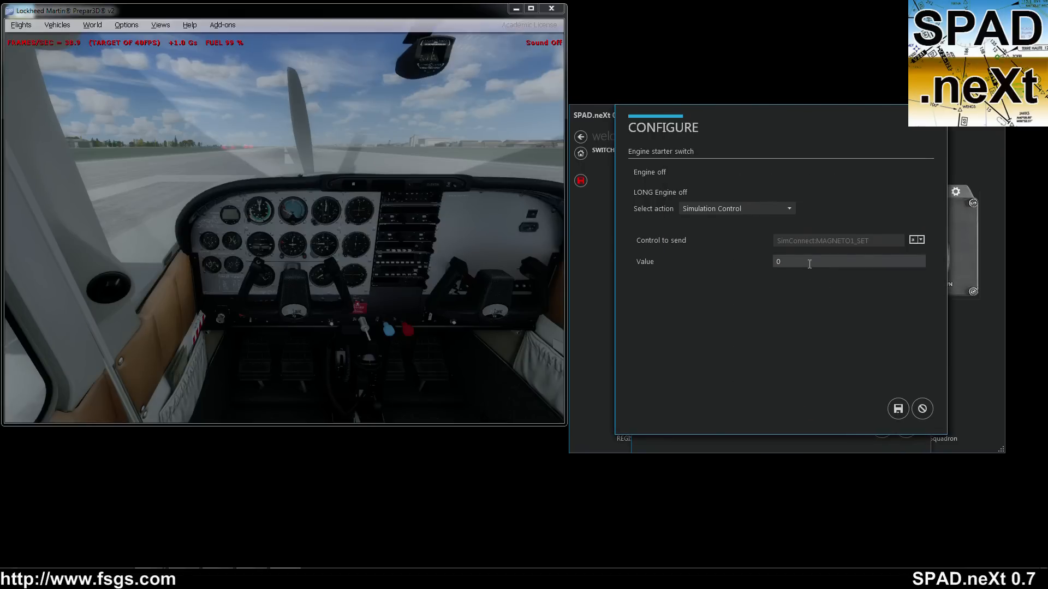
click(908, 410)
Step: Change the Engine right or start event's control to SimConnect's MAGNETO1_SET with value 1, and save the event
click(871, 223)
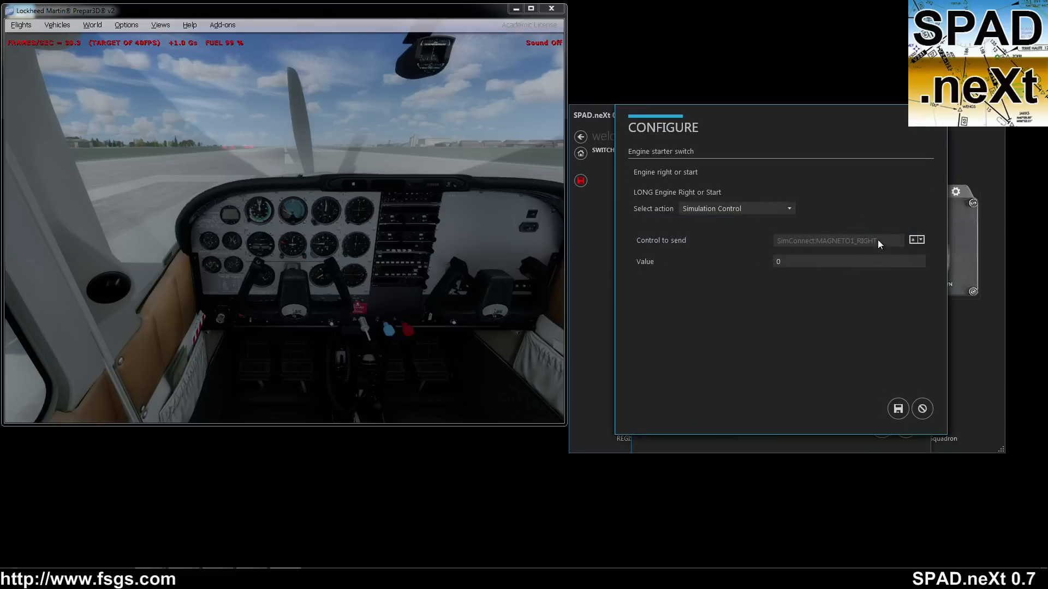
click(917, 241)
double_click(787, 385)
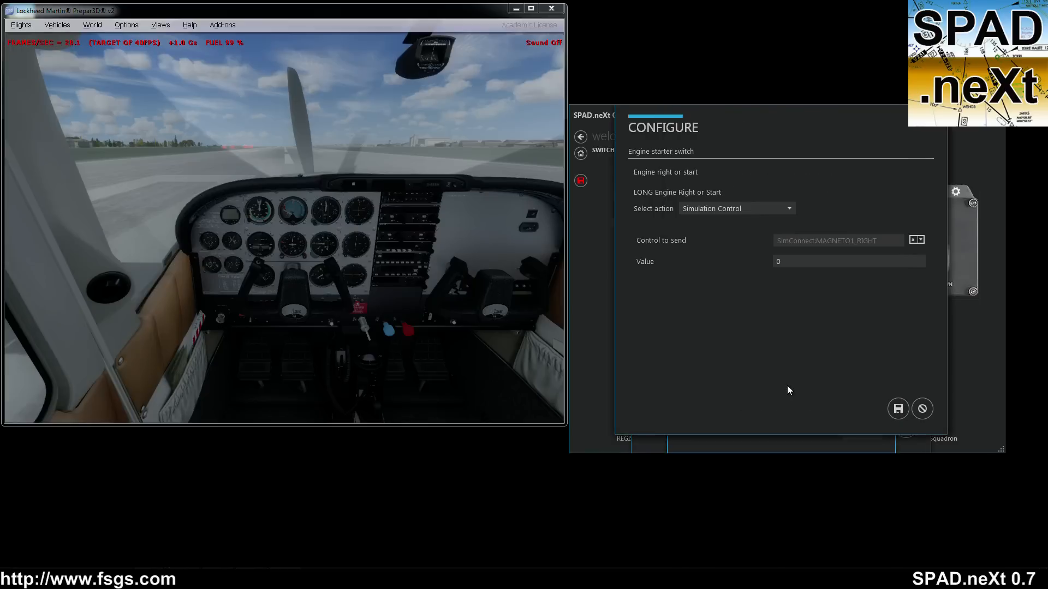
click(797, 262)
key(BackSpace)
text(1)
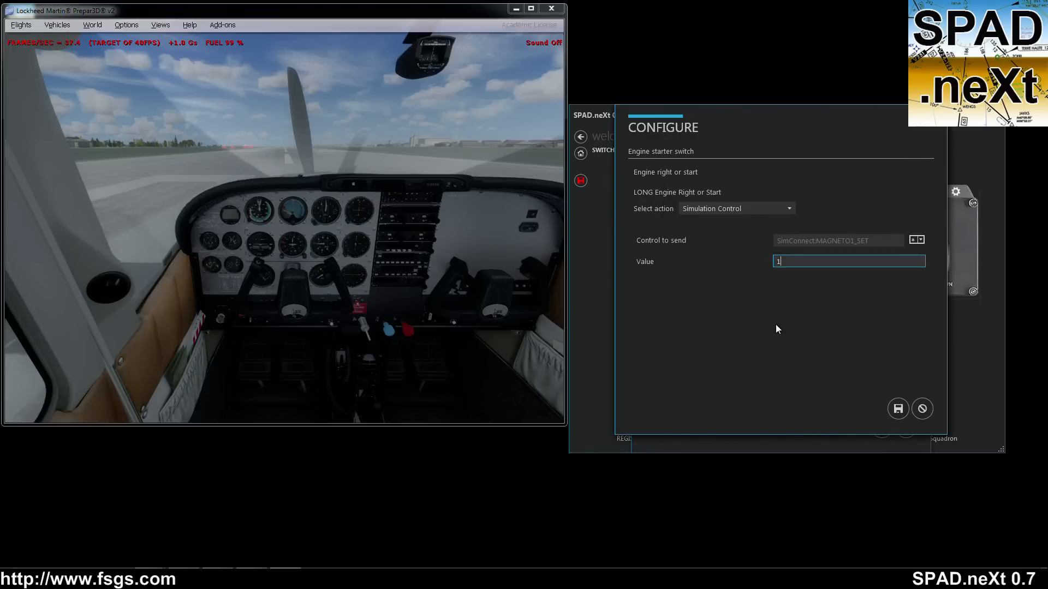
click(909, 408)
Step: Set the Engine left or gen event's value to 2 and save the event
click(871, 234)
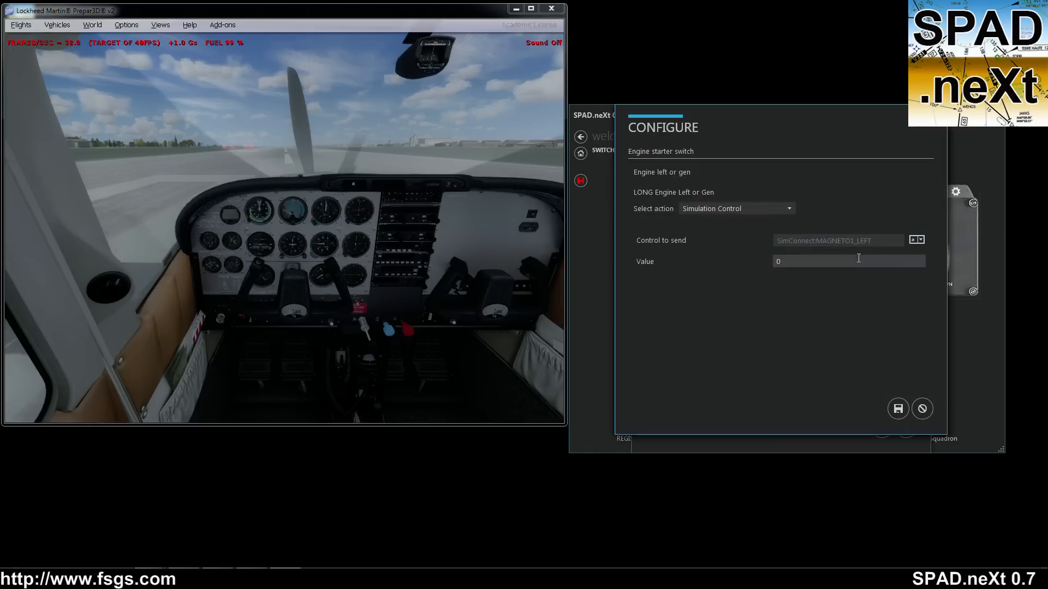
drag(817, 263, 776, 294)
text(2)
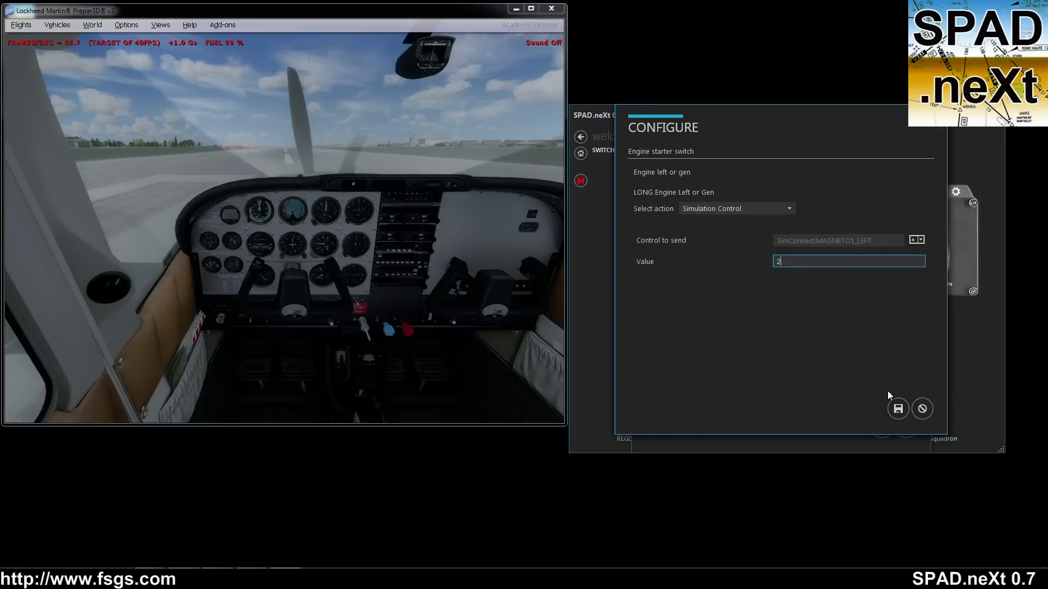
click(898, 409)
Step: Set the Engine both or all event's value to 3 and save the event
click(871, 249)
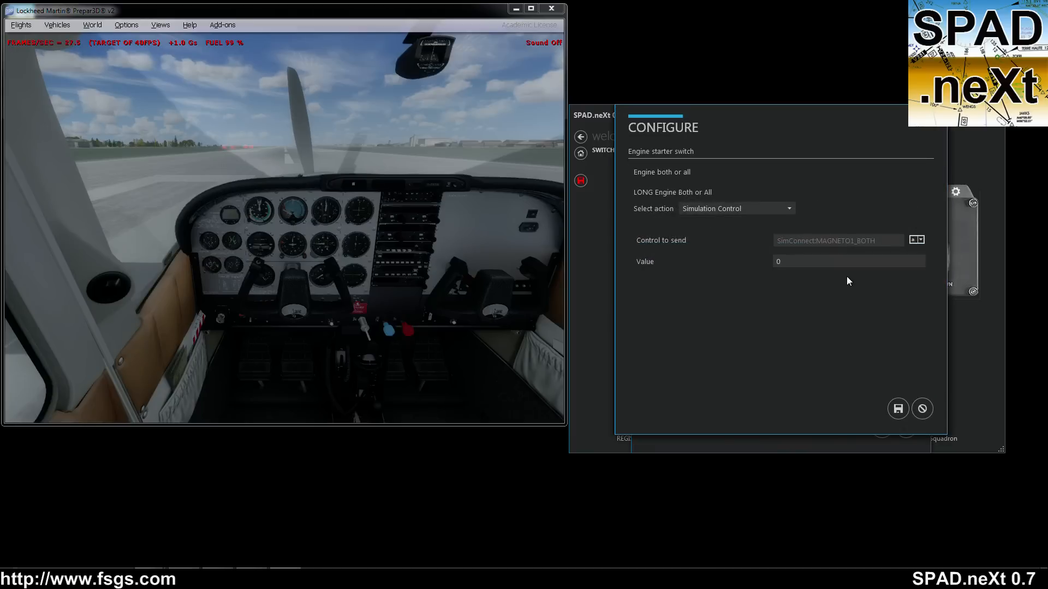
drag(808, 263, 758, 265)
text(3)
click(899, 409)
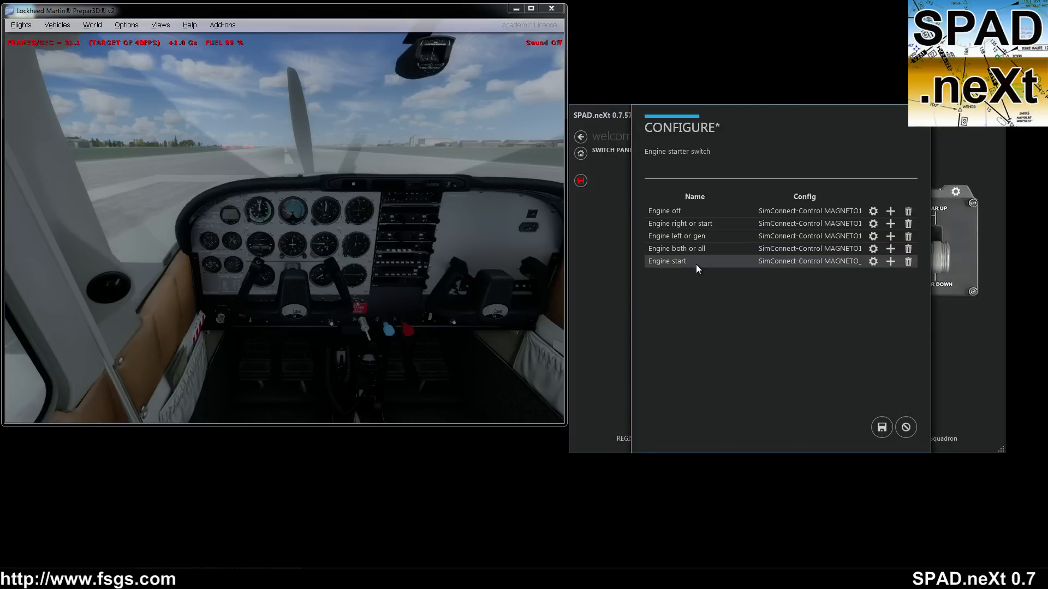
Step: Change the Engine start event's action to Simulation Data and expand the LVAR group in its offset selection
click(873, 262)
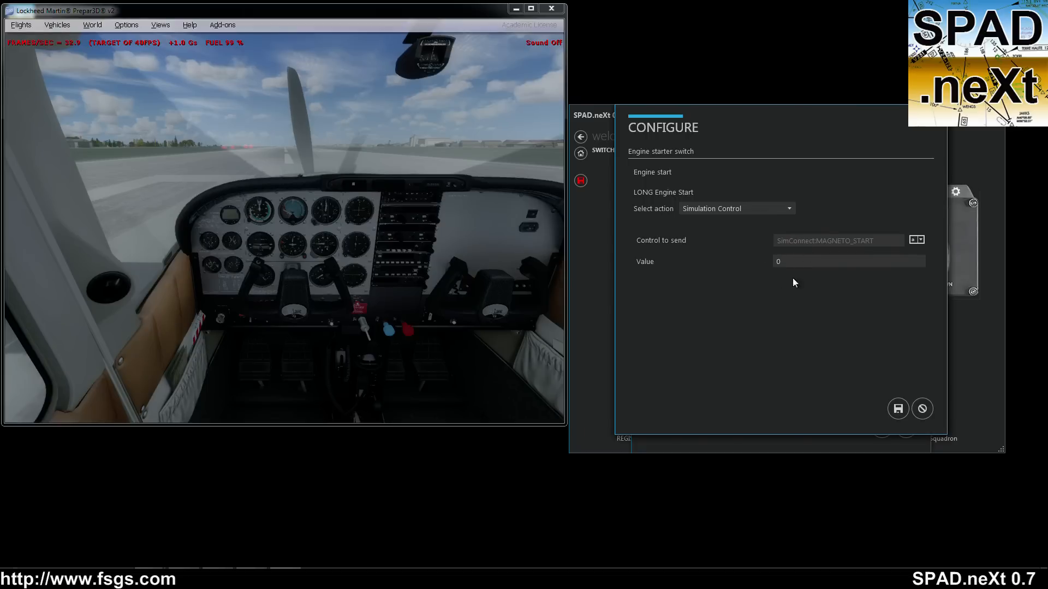
click(791, 209)
click(725, 237)
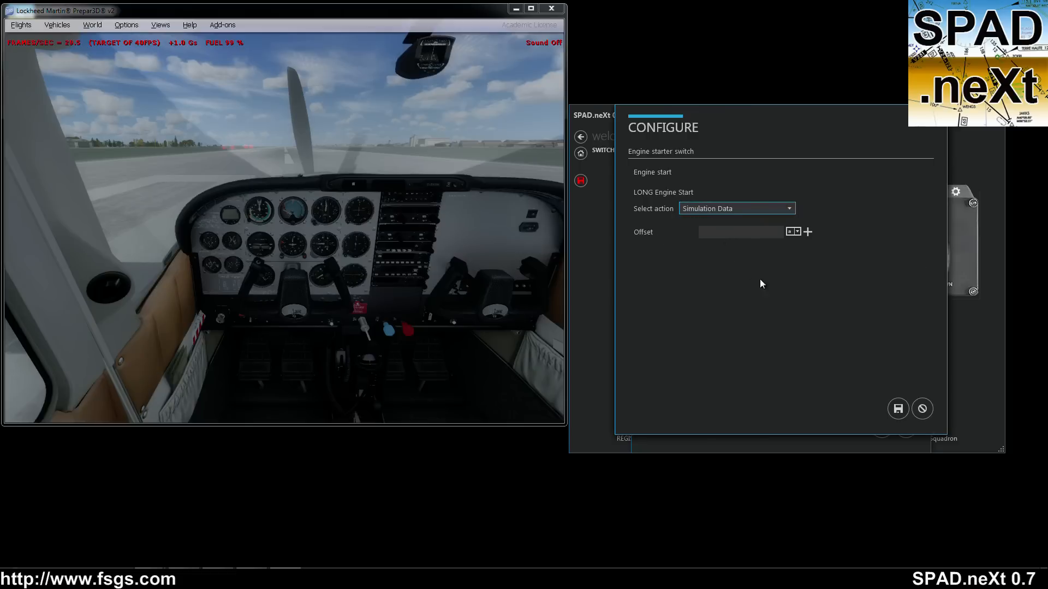
click(792, 231)
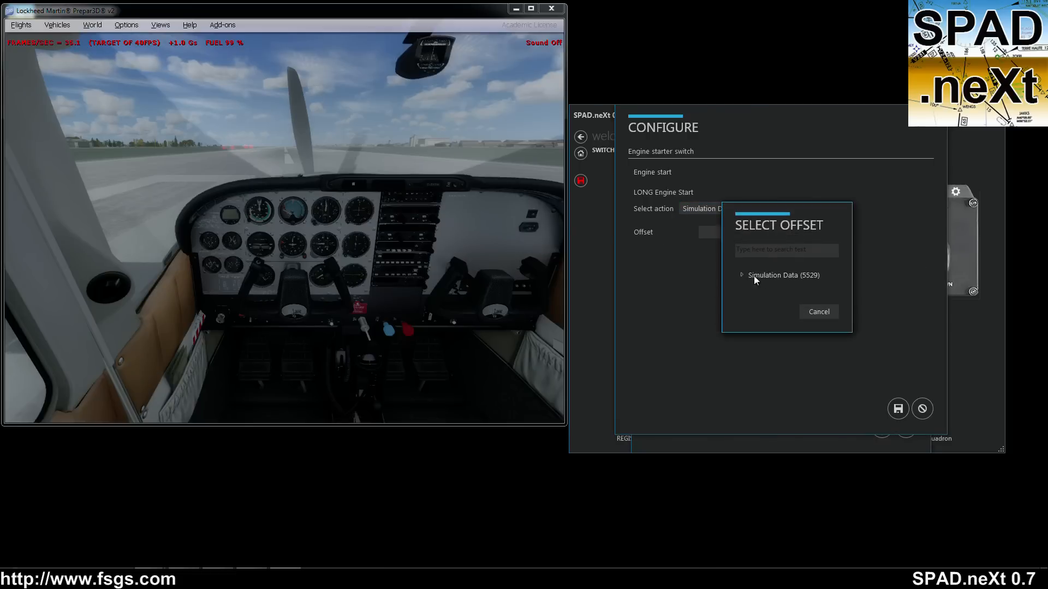
drag(776, 224, 489, 107)
click(460, 158)
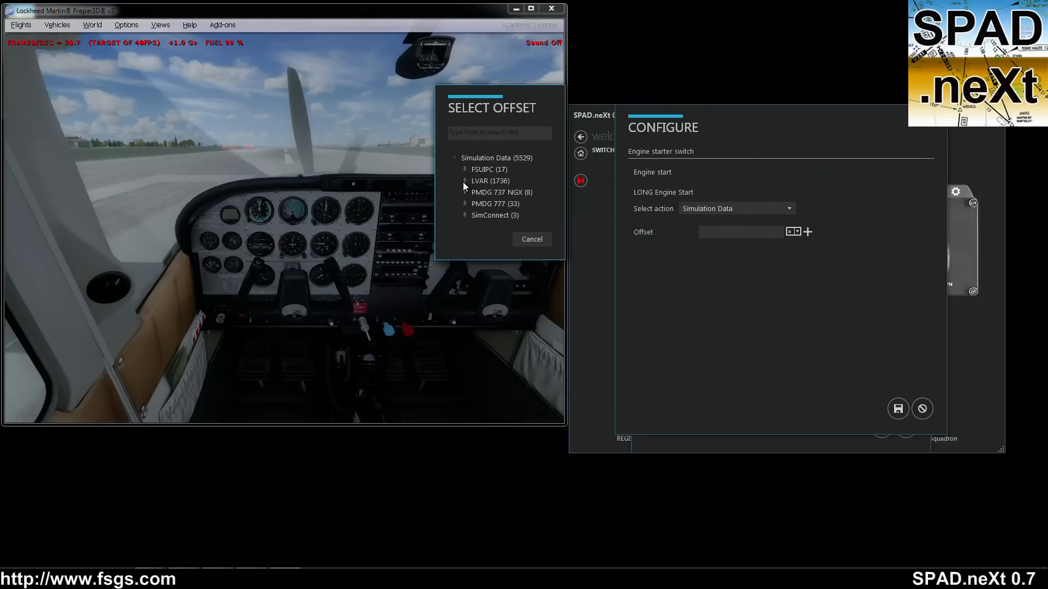
double_click(495, 181)
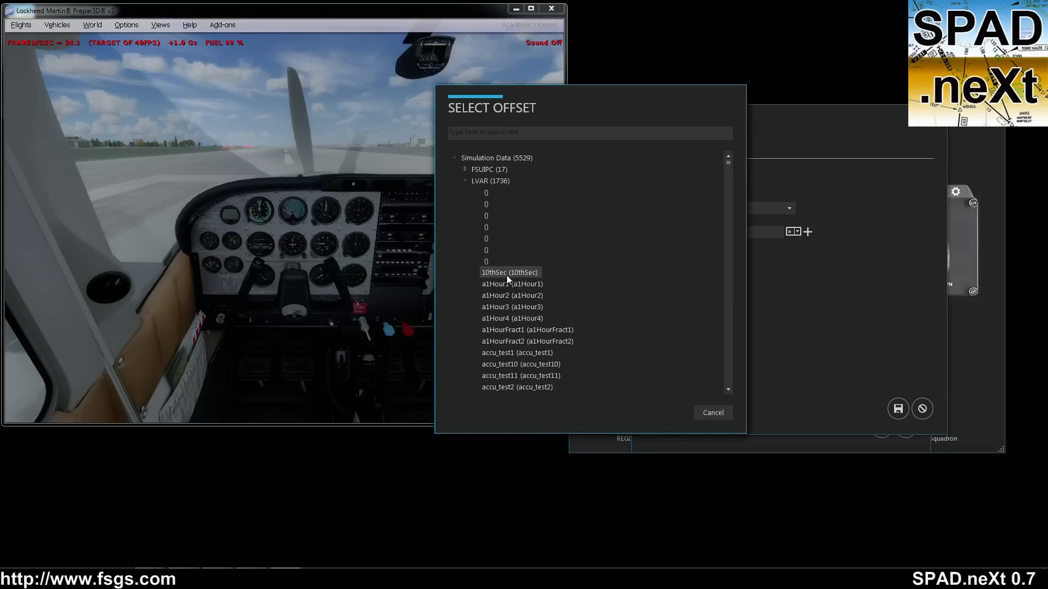
Step: Search the offsets for "engine" and look through the LVAR entries for one that controls the starter
click(539, 136)
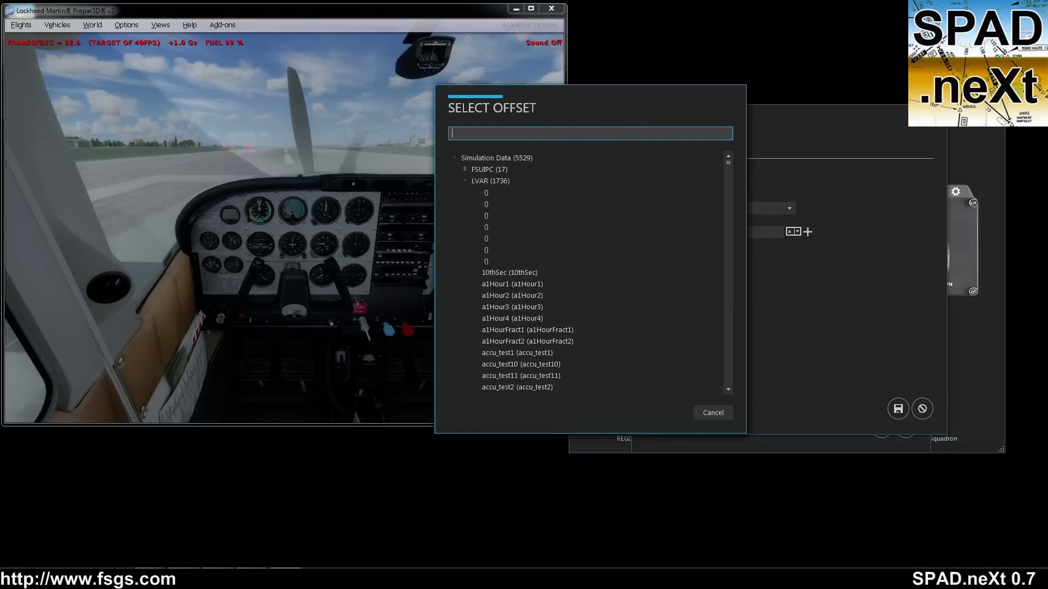
text(engine)
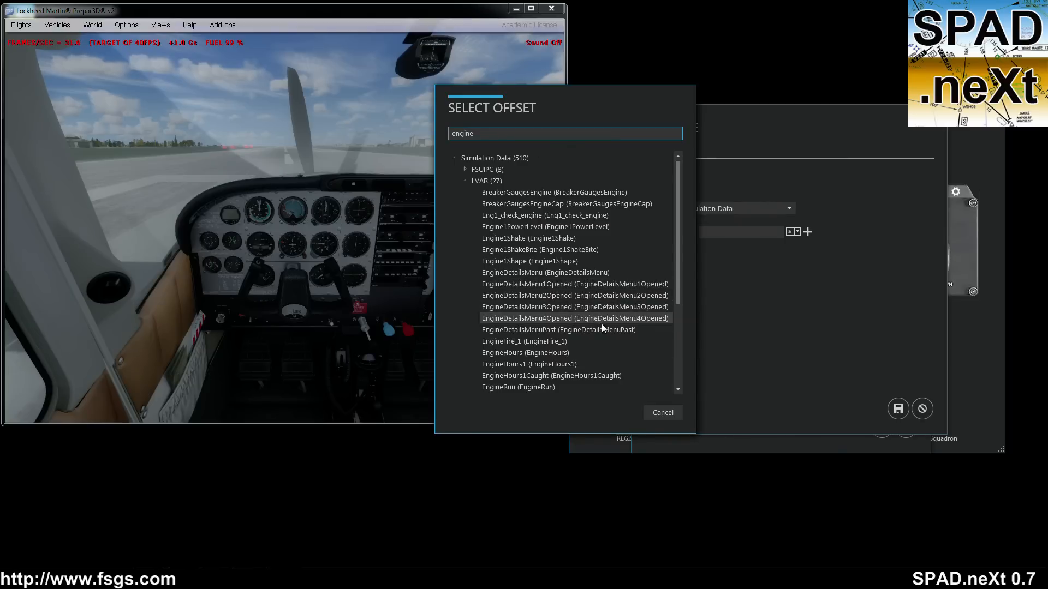
scroll(601, 328, down, 4)
scroll(605, 339, down, 1)
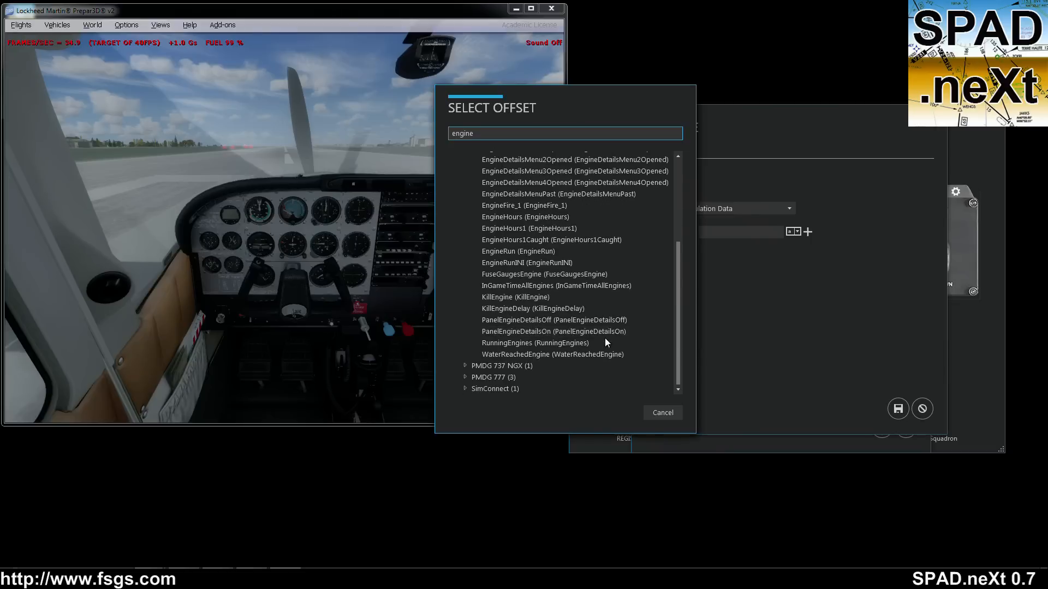
scroll(602, 333, up, 3)
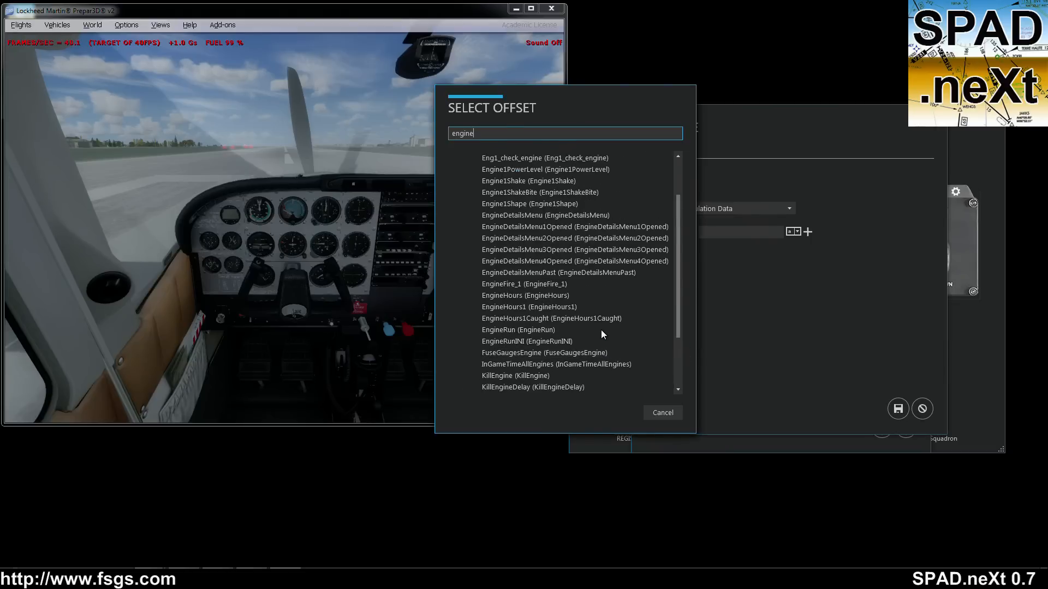
scroll(600, 330, up, 2)
scroll(602, 330, down, 1)
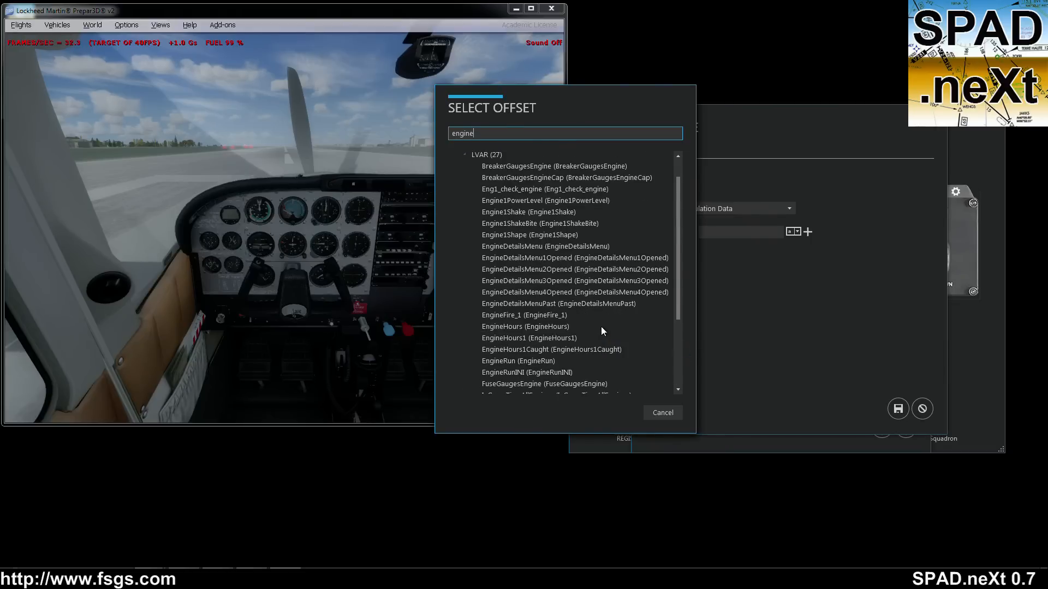
scroll(603, 328, down, 2)
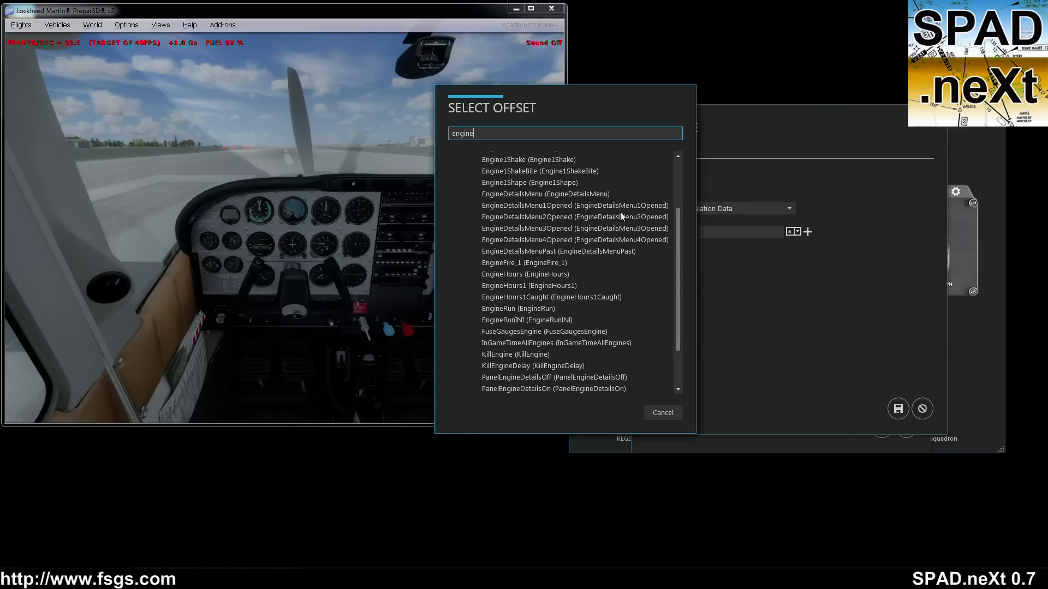
Step: Search the offsets for "eng1", assign the LVAR Eng1_StarterSwitch to the Engine start event with value 1, and save the event
double_click(483, 135)
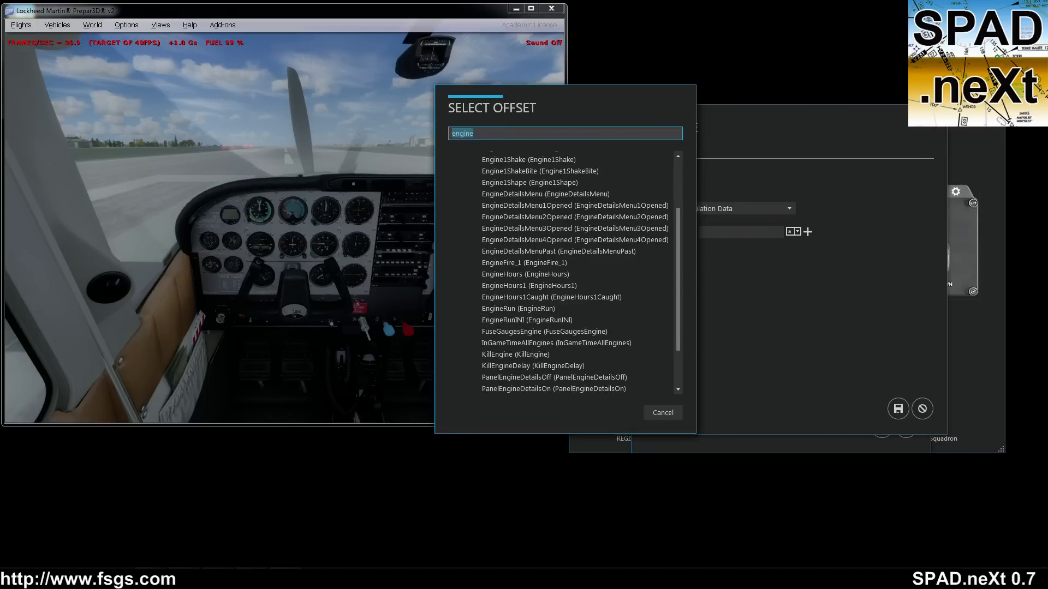
text(eng1)
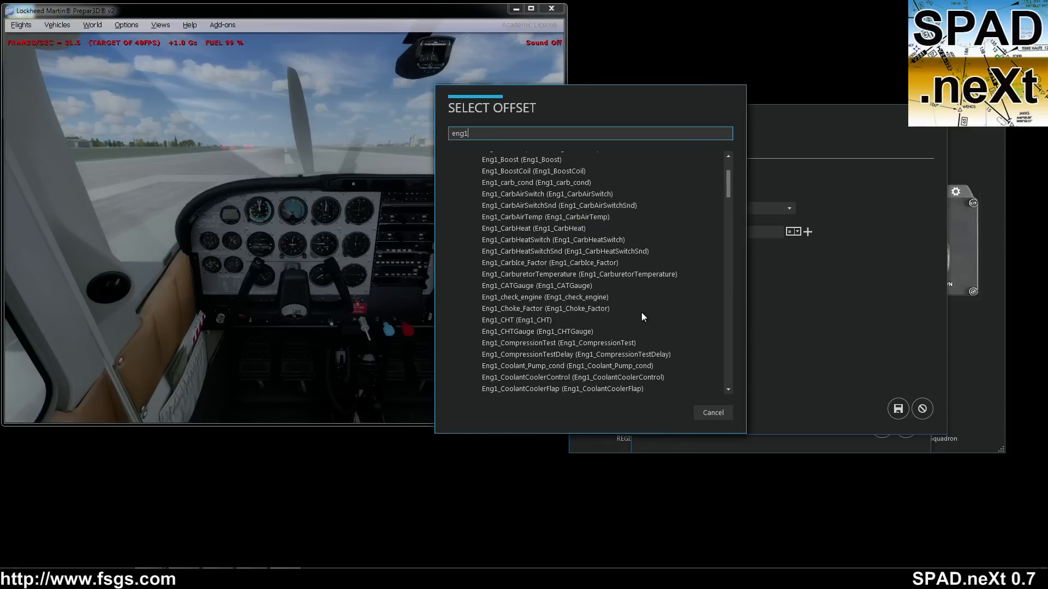
scroll(642, 315, down, 10)
scroll(643, 314, down, 12)
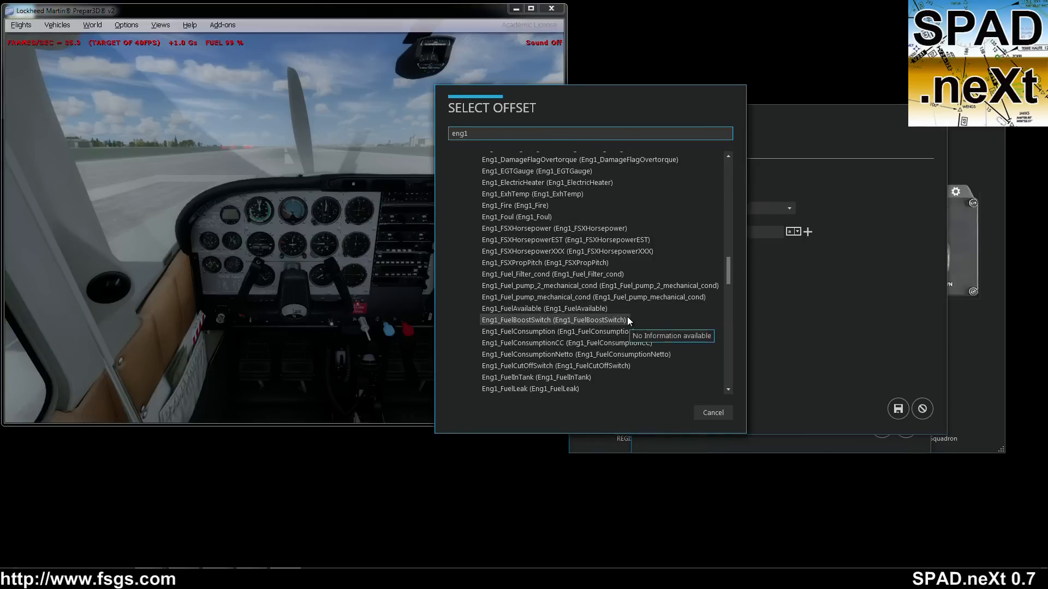
scroll(628, 321, down, 7)
scroll(628, 320, down, 10)
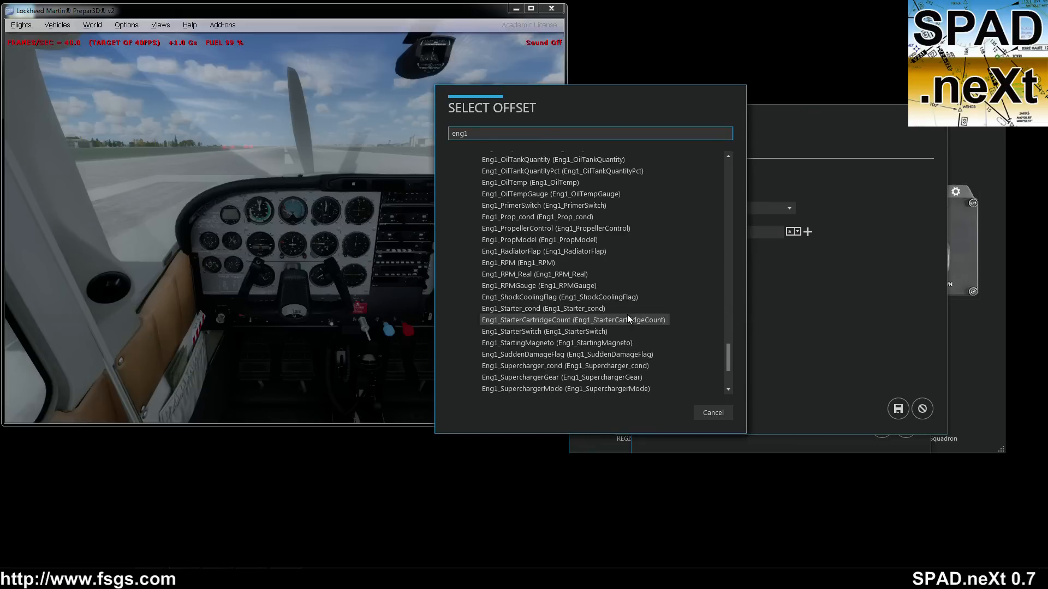
double_click(569, 329)
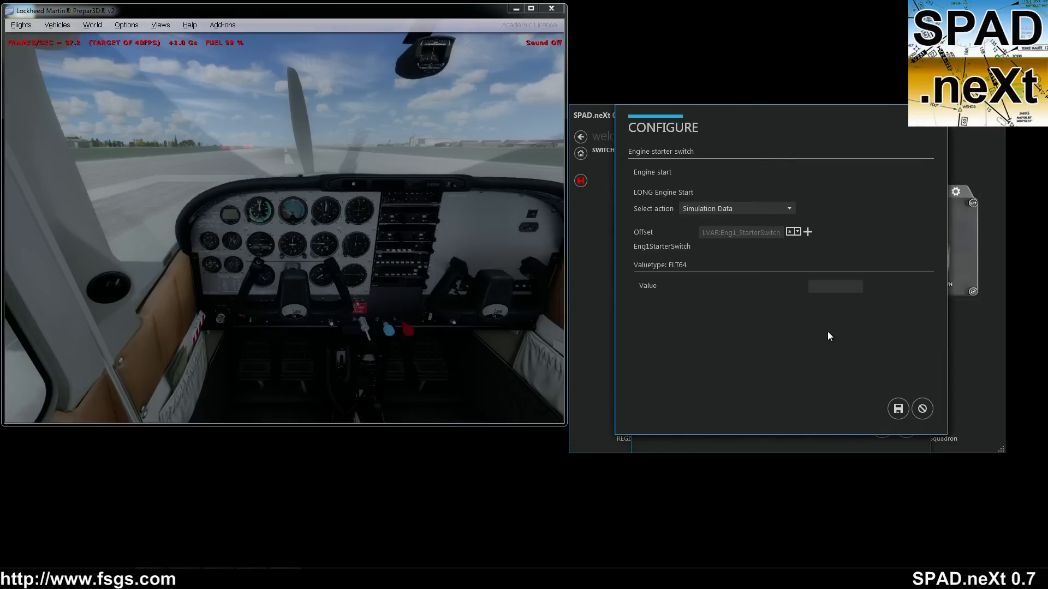
click(821, 289)
text(1)
click(898, 410)
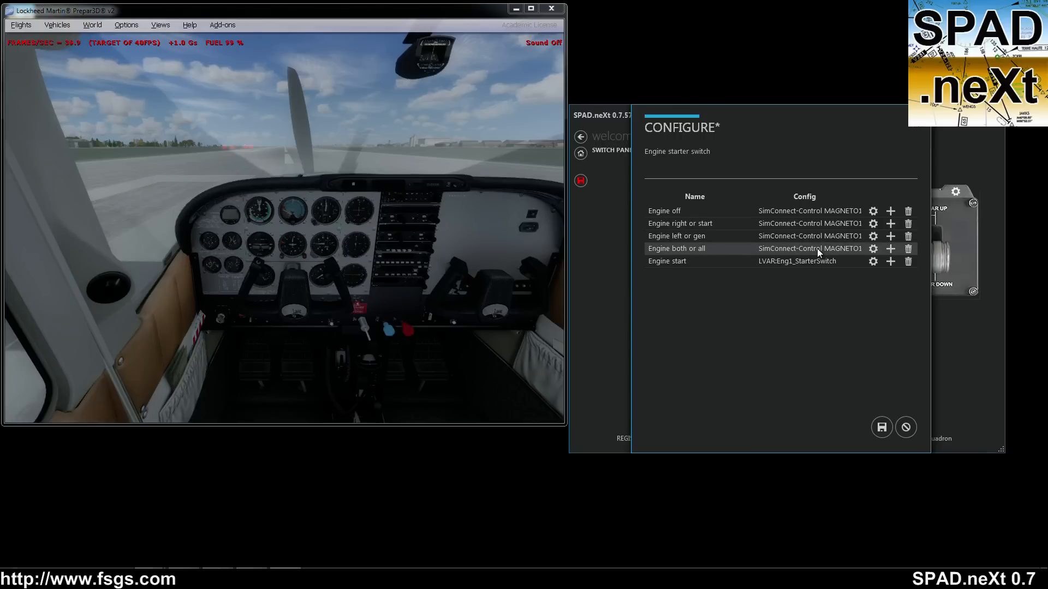
Step: Add a second Engine both or all event with the Simulation Data action on LVAR Eng1_StarterSwitch, and save it
click(891, 248)
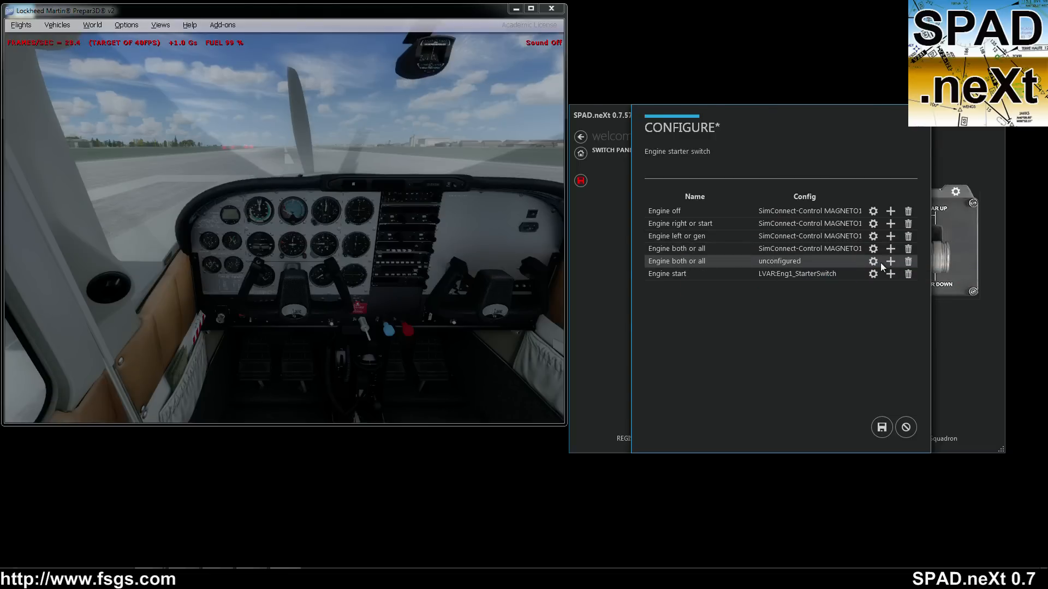
click(873, 261)
click(725, 213)
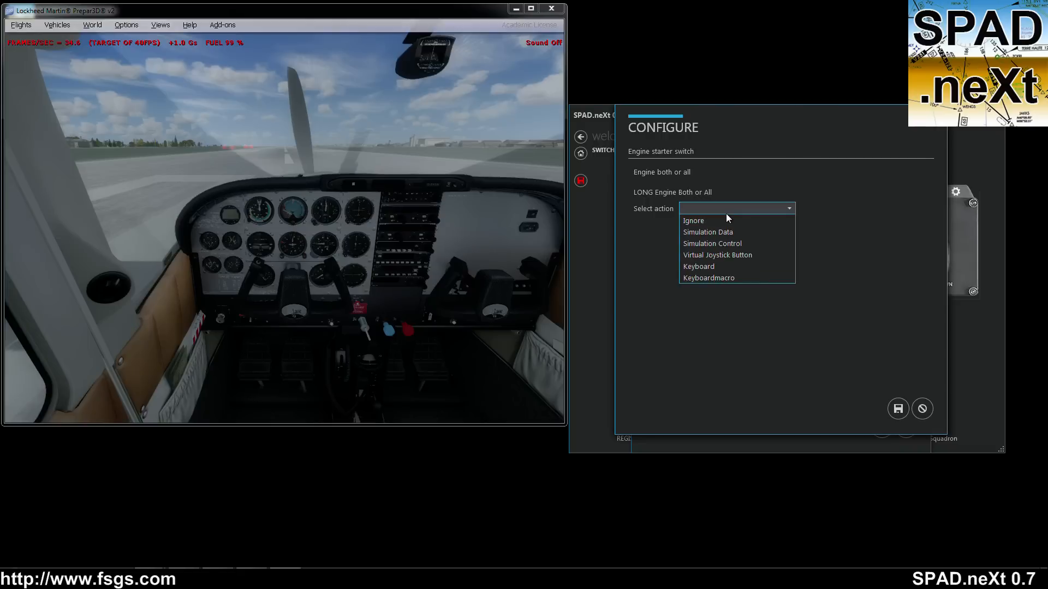
click(728, 231)
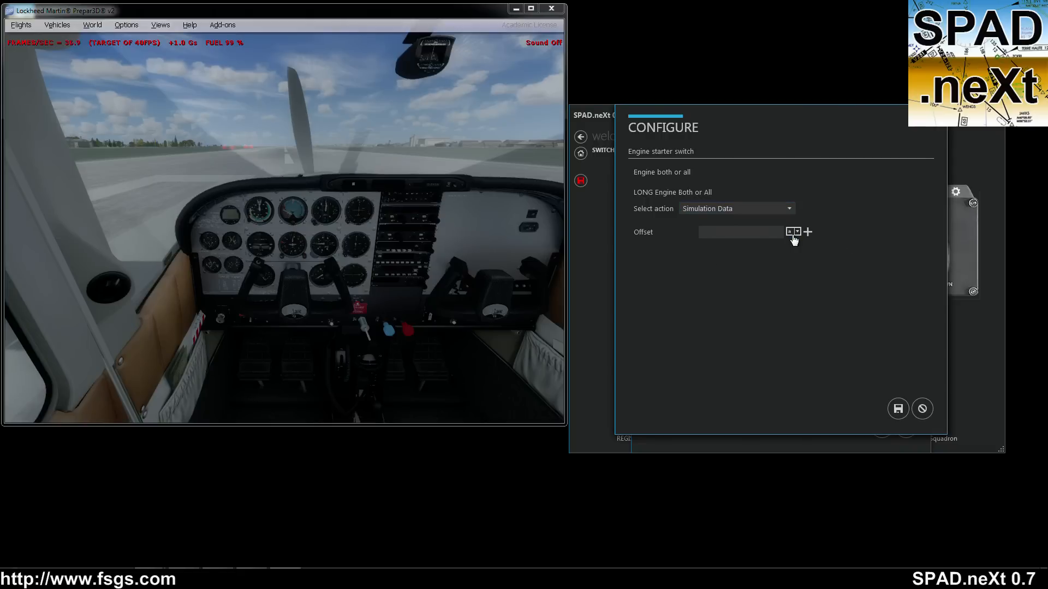
click(794, 233)
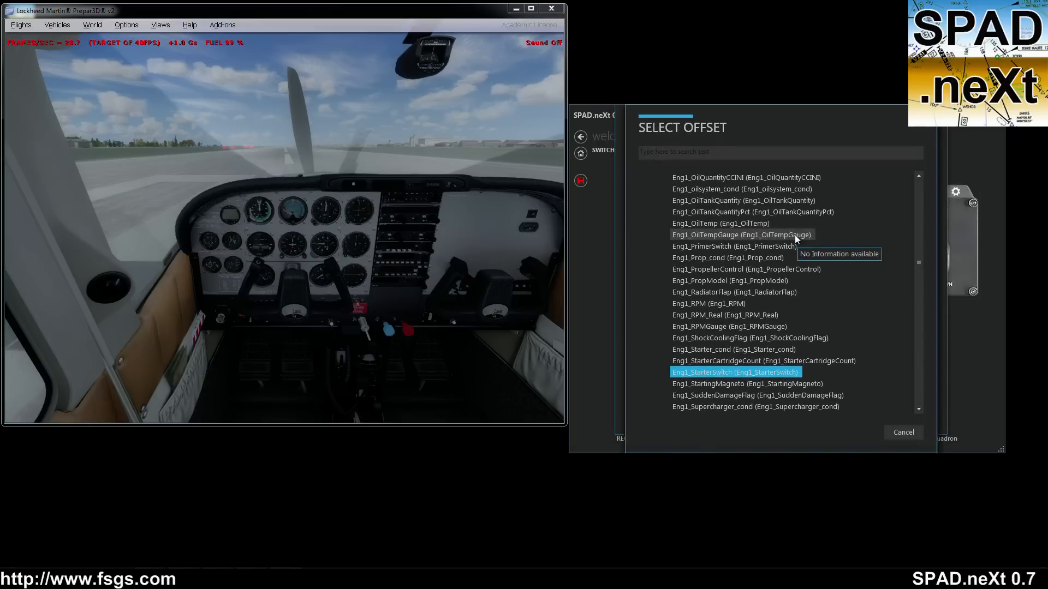
double_click(727, 371)
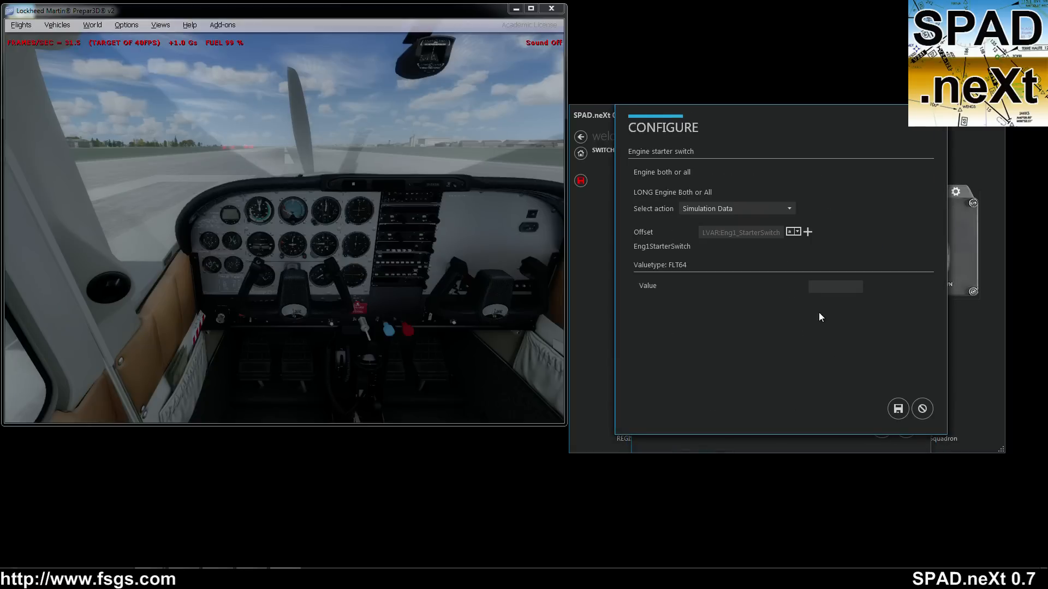
click(812, 291)
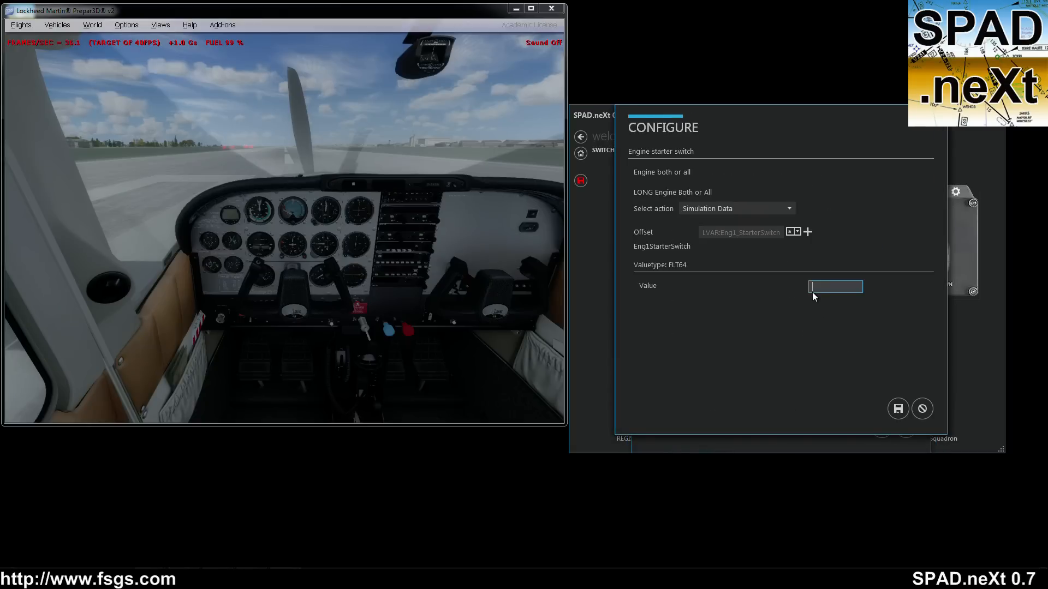
click(898, 409)
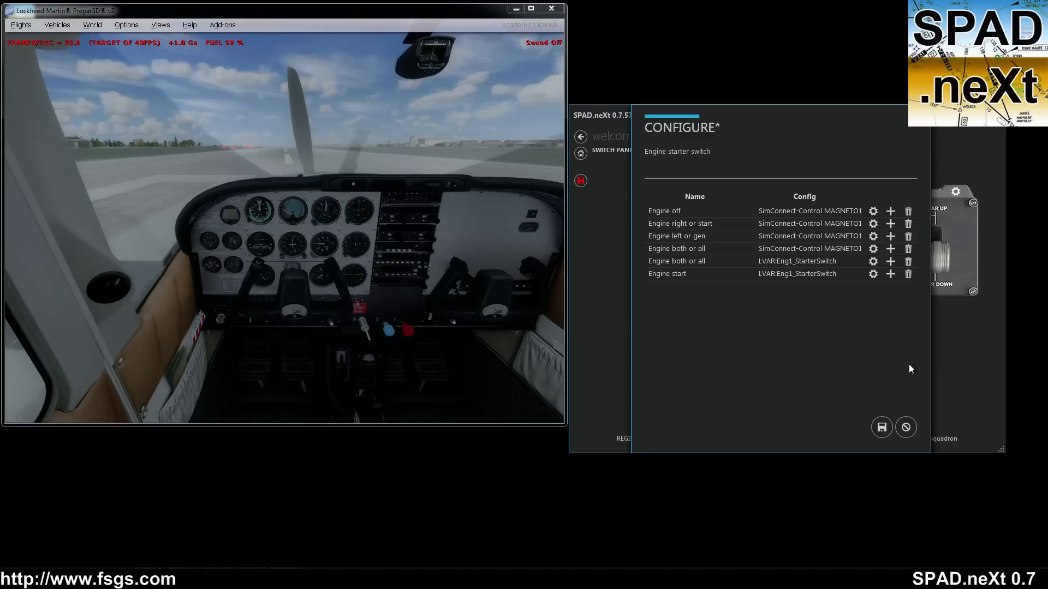
Step: Change the Engine off event's control to send to SimConnect's MAGNETO_SET and save the event
click(873, 210)
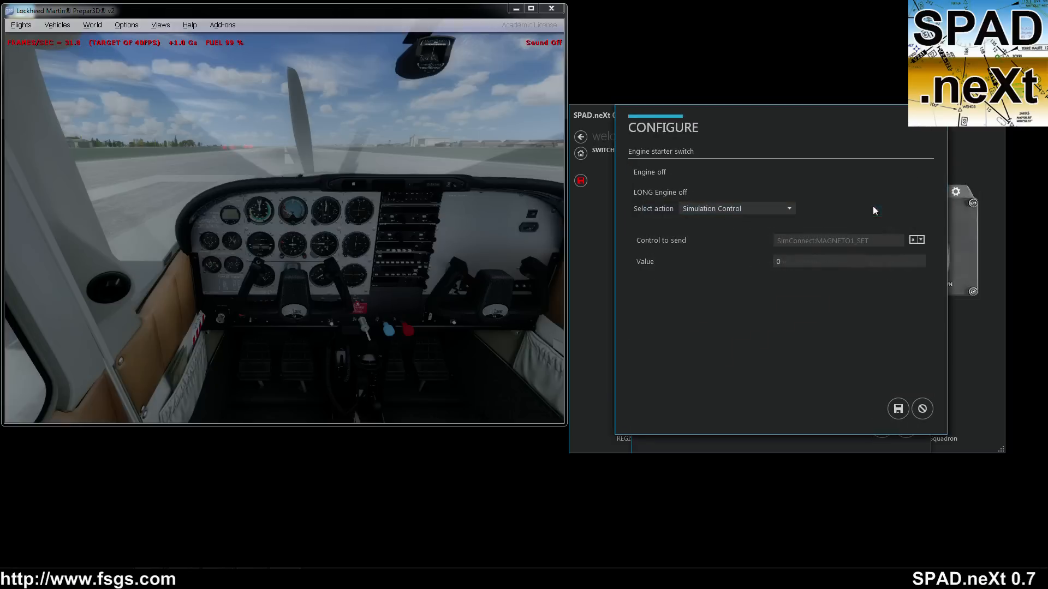
click(916, 239)
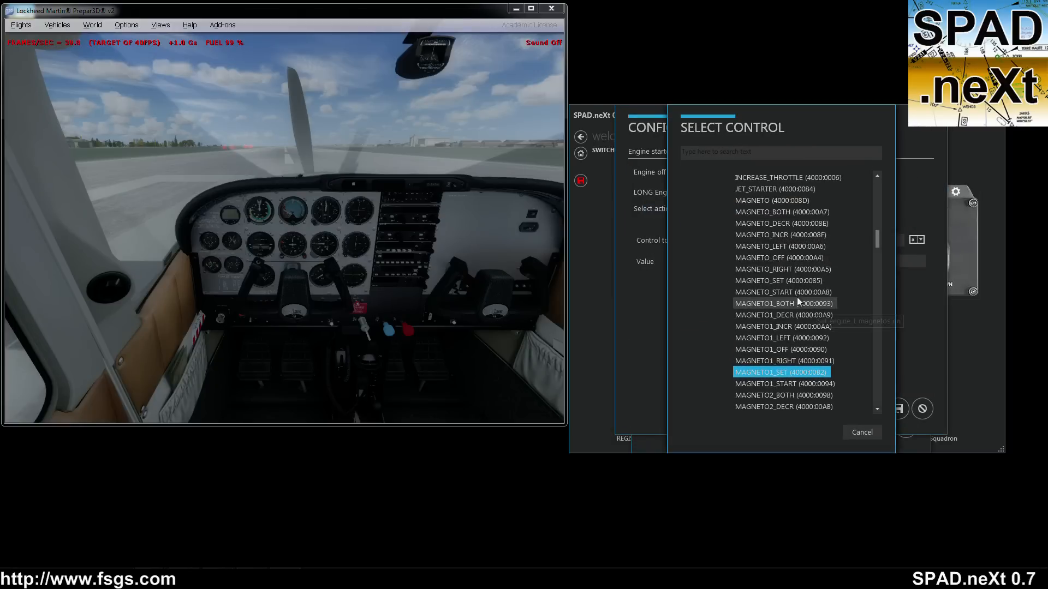
double_click(782, 281)
click(898, 409)
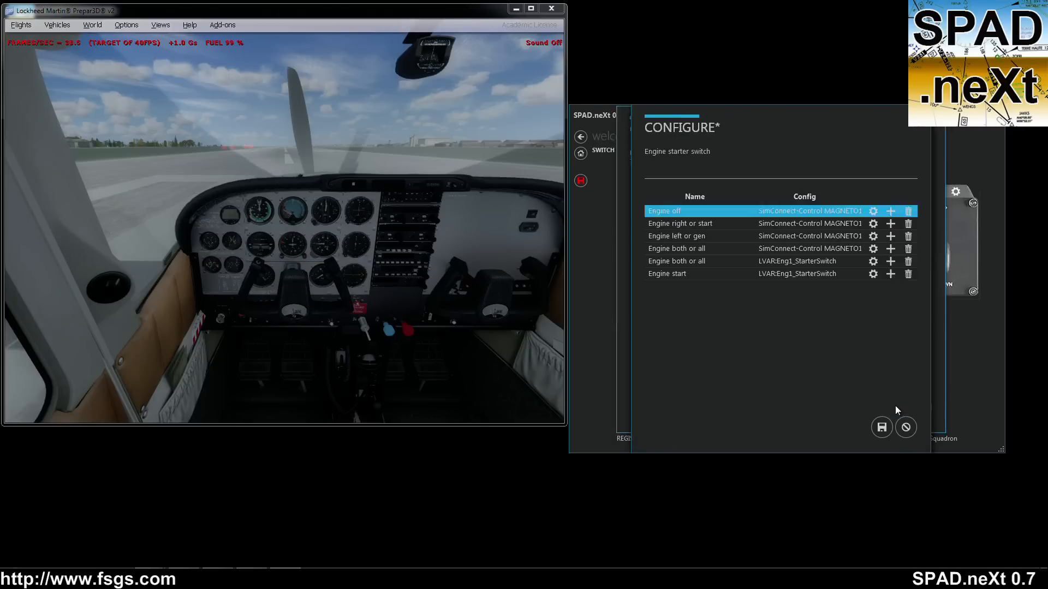
Step: Change the Engine right or start event's control to send to SimConnect's MAGNETO_SET and save the event
click(875, 224)
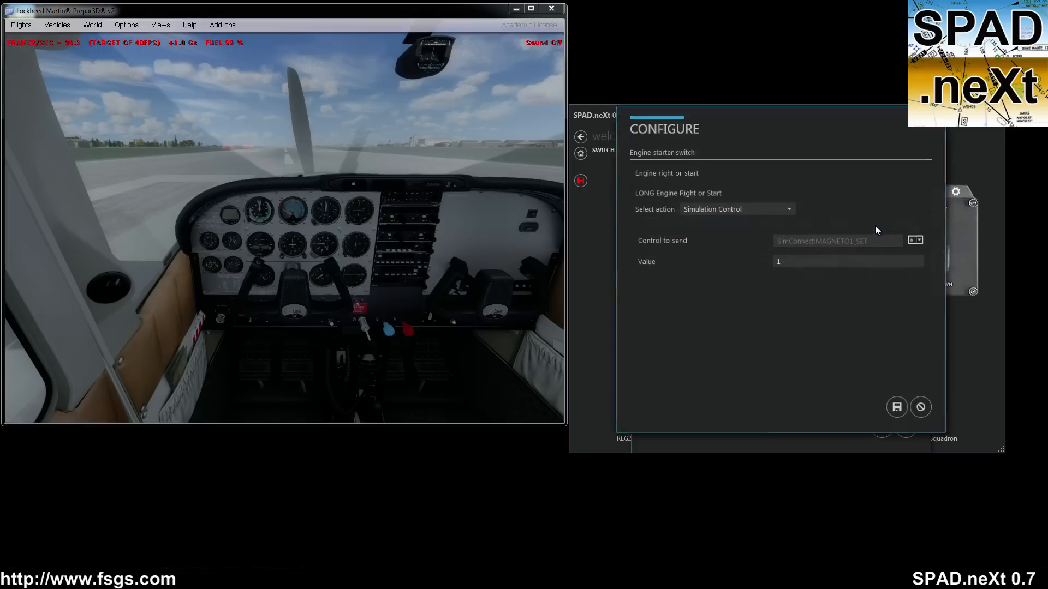
click(915, 242)
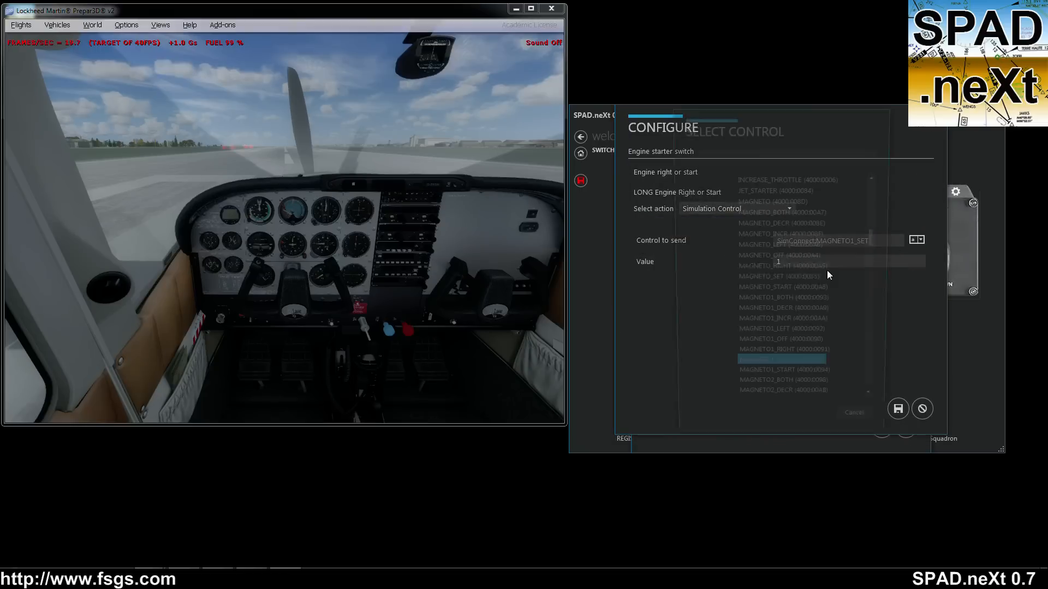
double_click(786, 285)
click(898, 409)
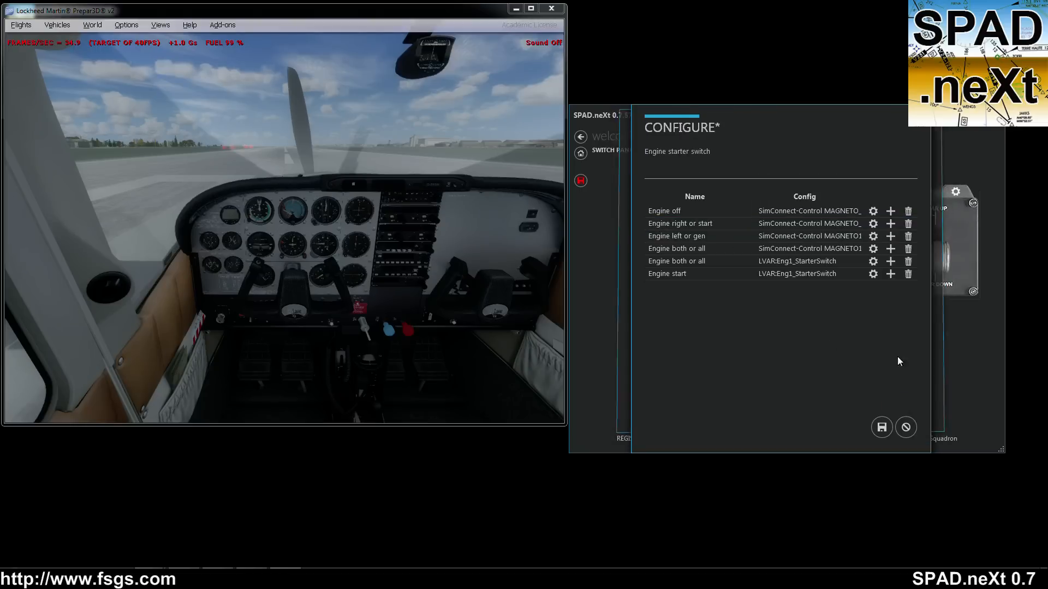
Step: Change the Engine left or gen event's control to send to MAGNETO_SET and save the event
click(873, 236)
click(917, 241)
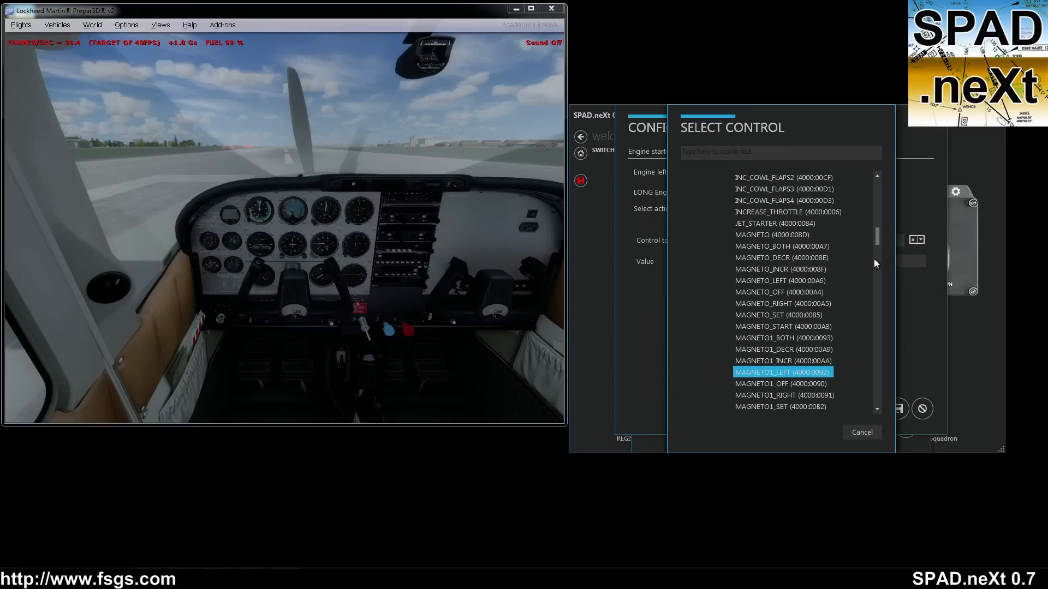
double_click(781, 315)
click(898, 409)
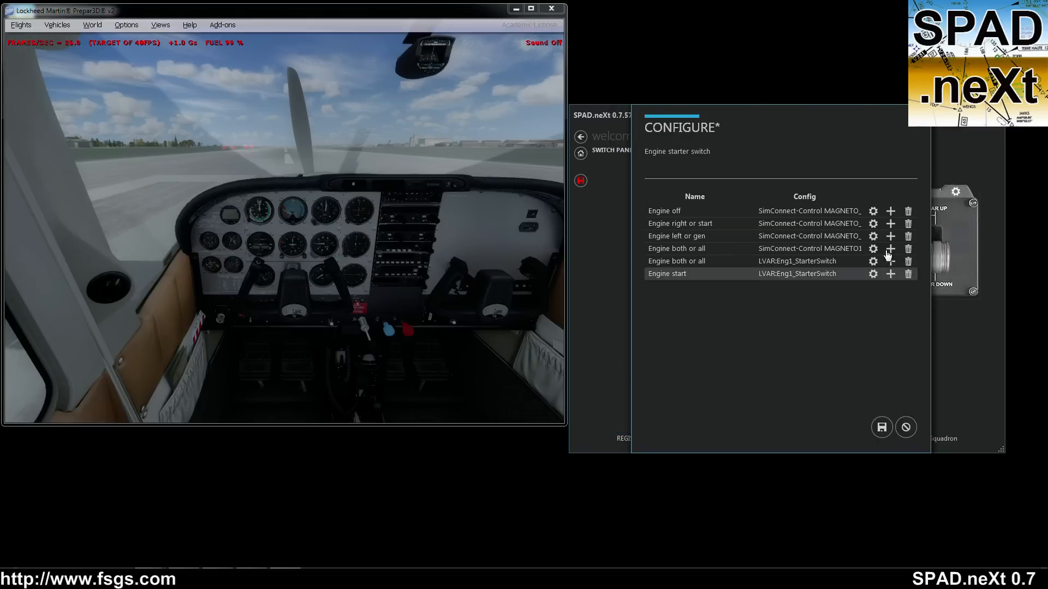
Step: Set the Simulation Control event for Engine both or all to send MAGNETO_SET, and save the event and the starter switch configuration
click(872, 248)
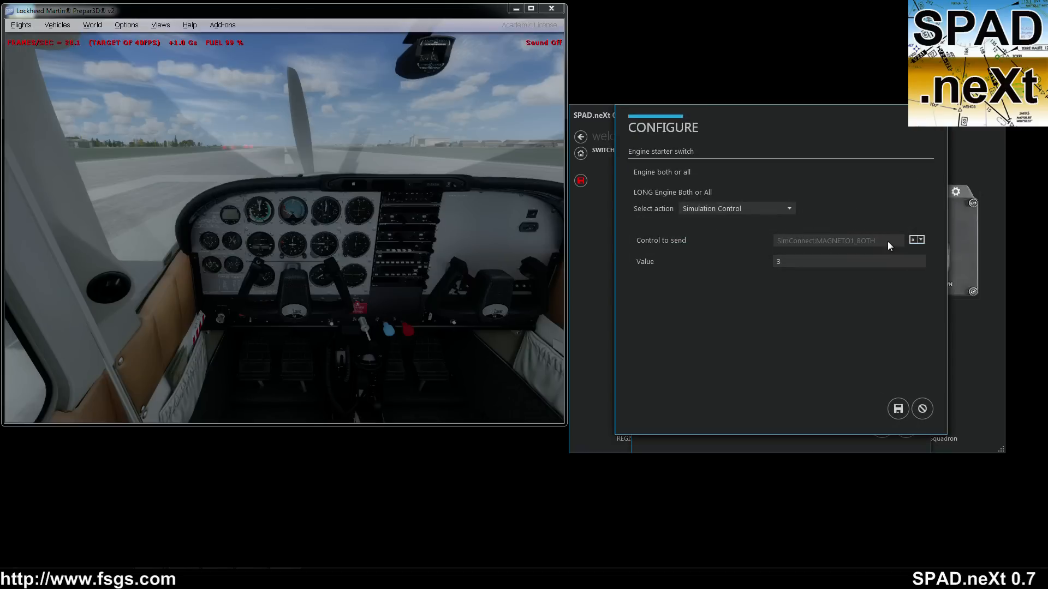
click(917, 240)
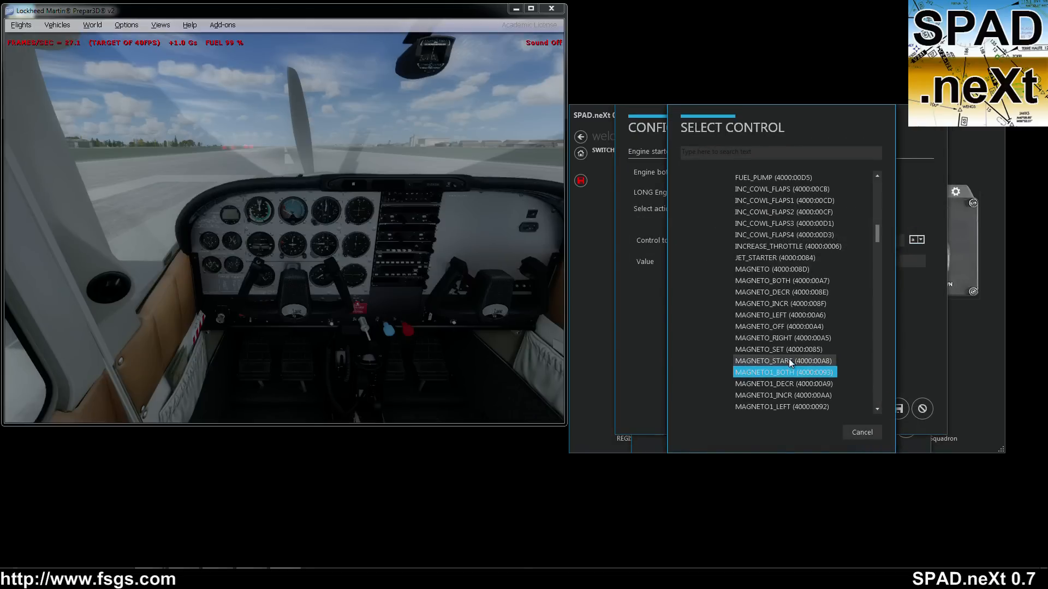
double_click(778, 349)
click(898, 409)
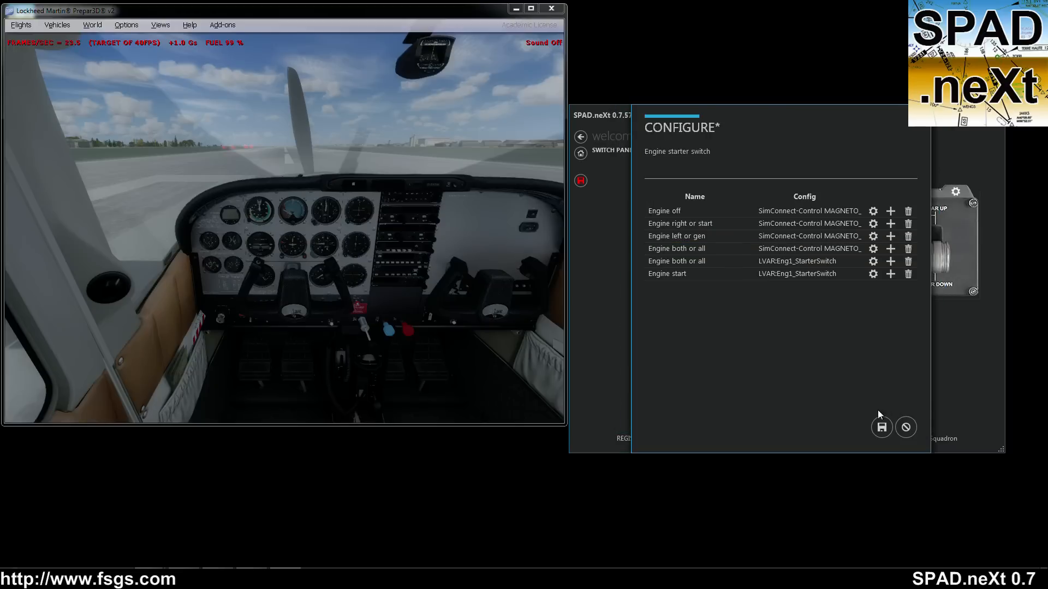
click(881, 429)
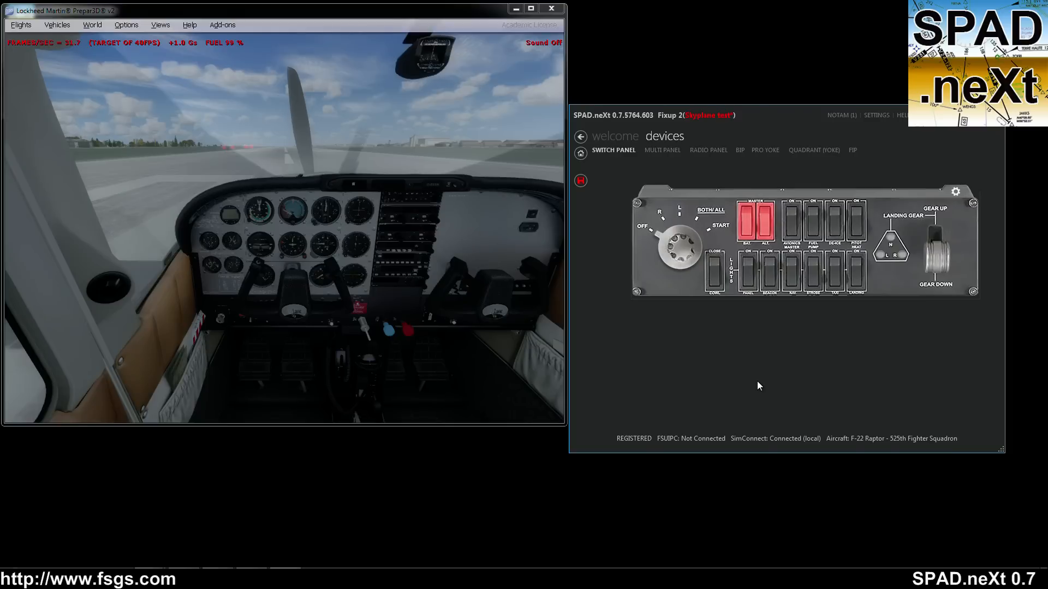
Step: Reopen the engine starter switch configuration, examine the magneto controls available for Engine off, and close everything without saving
click(683, 243)
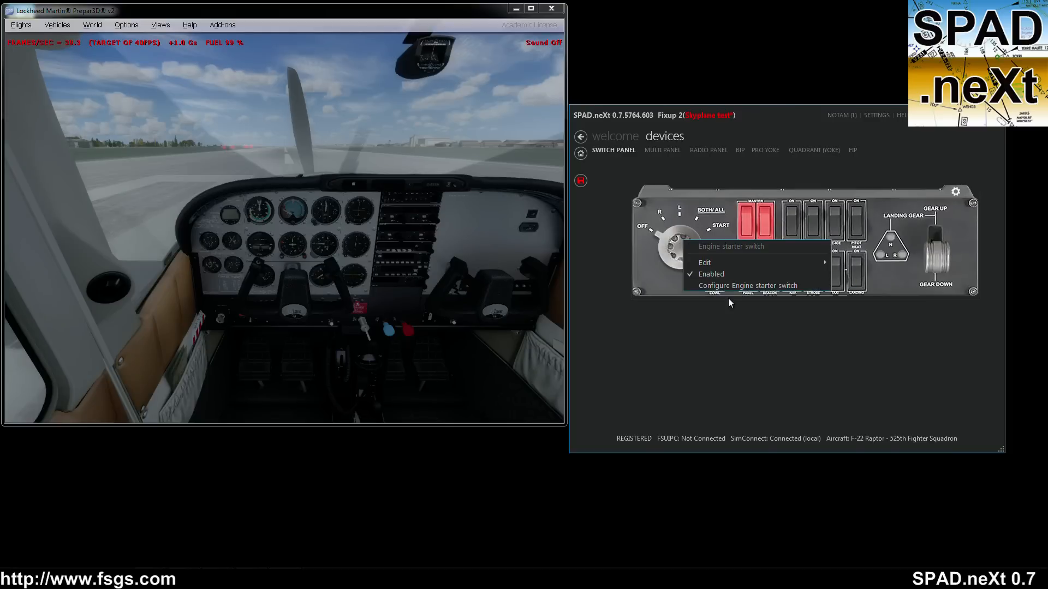
click(732, 285)
click(874, 211)
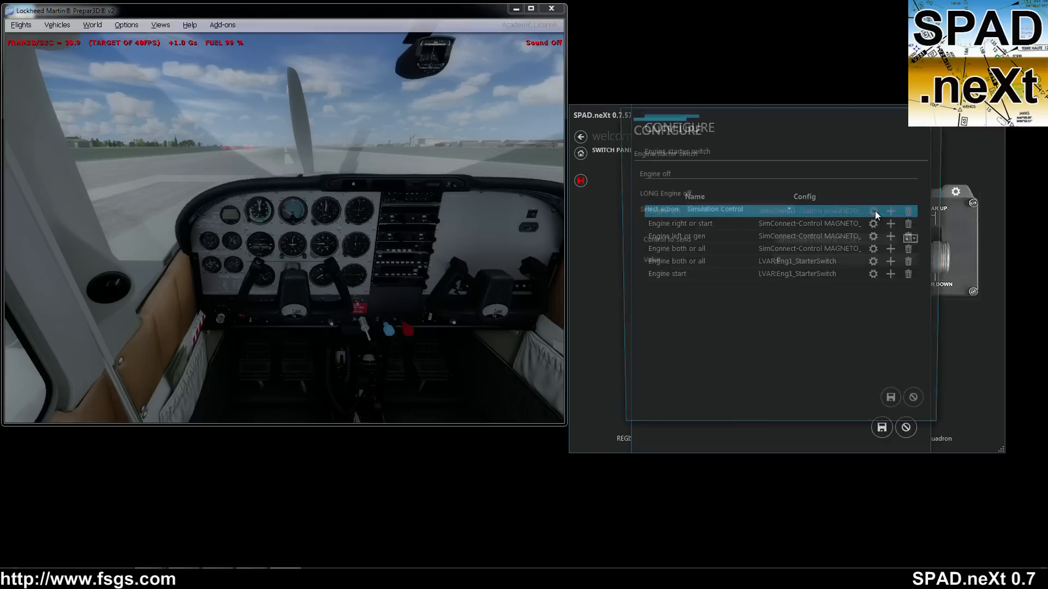
click(917, 240)
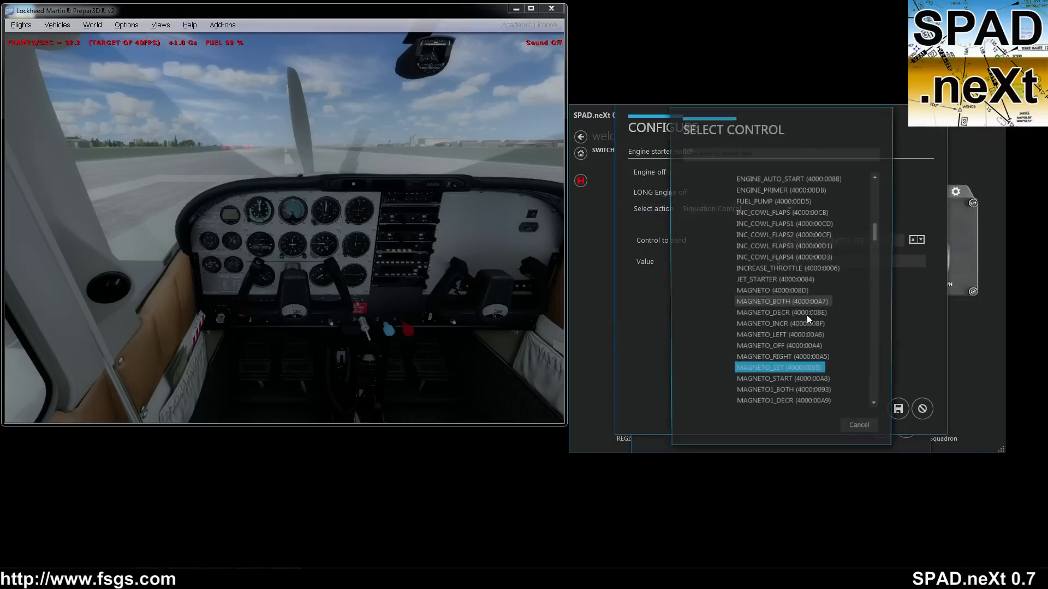
scroll(798, 375, down, 1)
scroll(797, 391, down, 2)
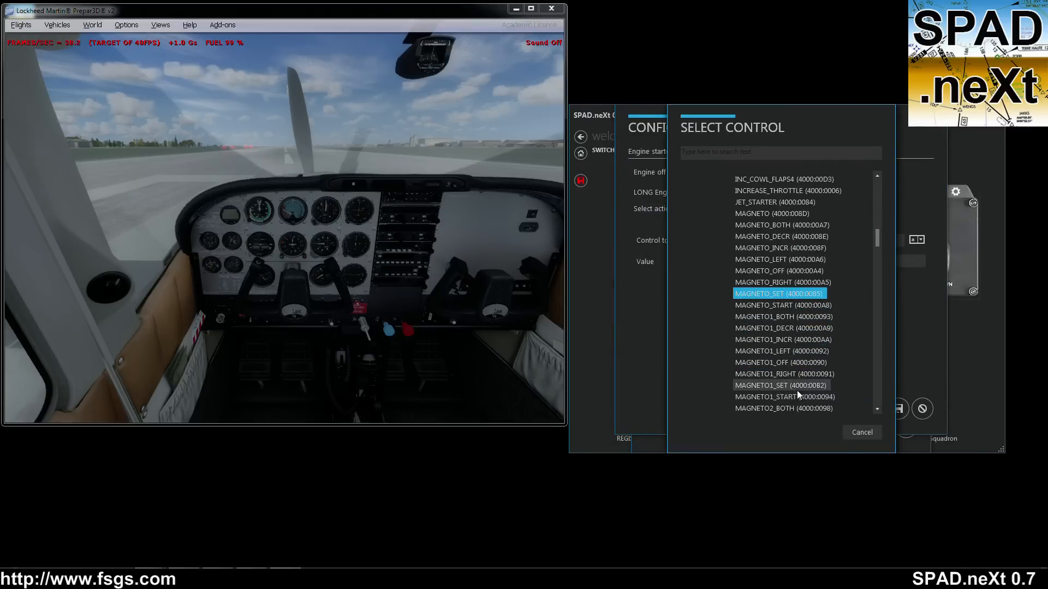
scroll(796, 390, down, 2)
click(862, 432)
click(922, 410)
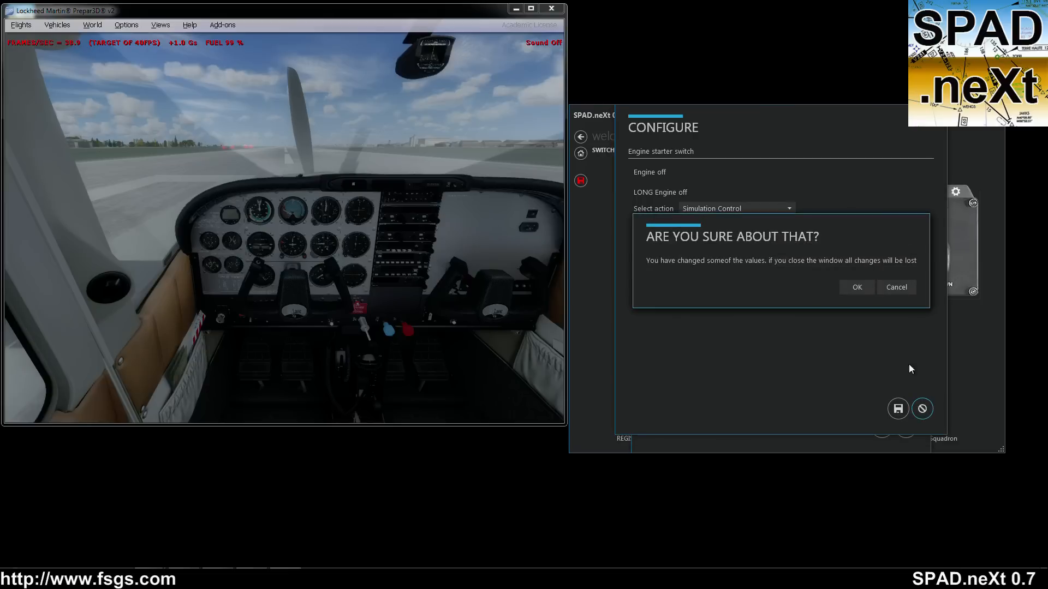
click(858, 287)
click(914, 425)
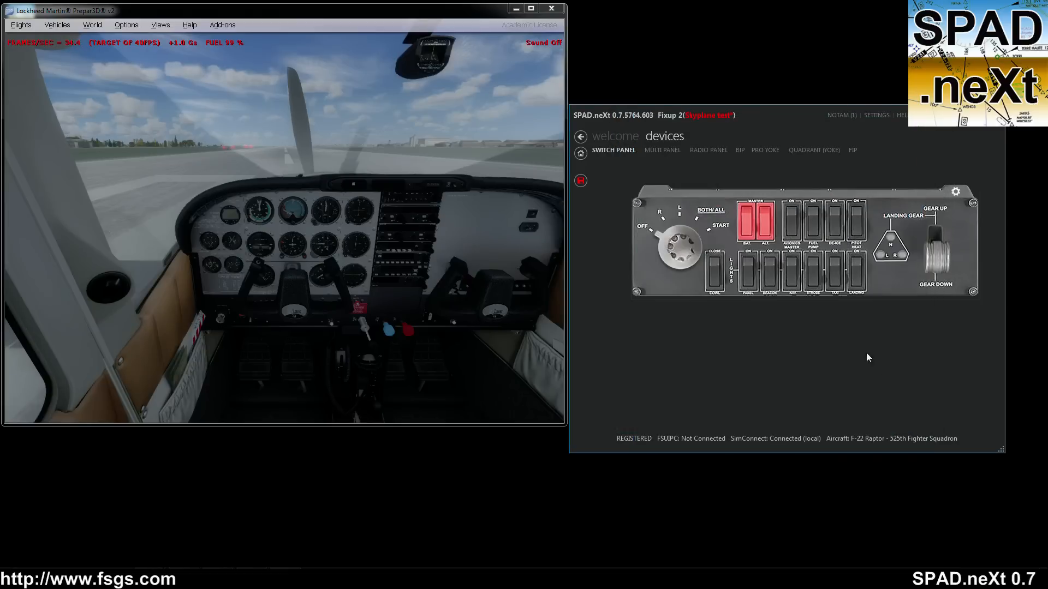
Step: Activate the Cessna Skylane 182 profile in the software settings, discarding the changes to the current profile
click(840, 115)
click(878, 115)
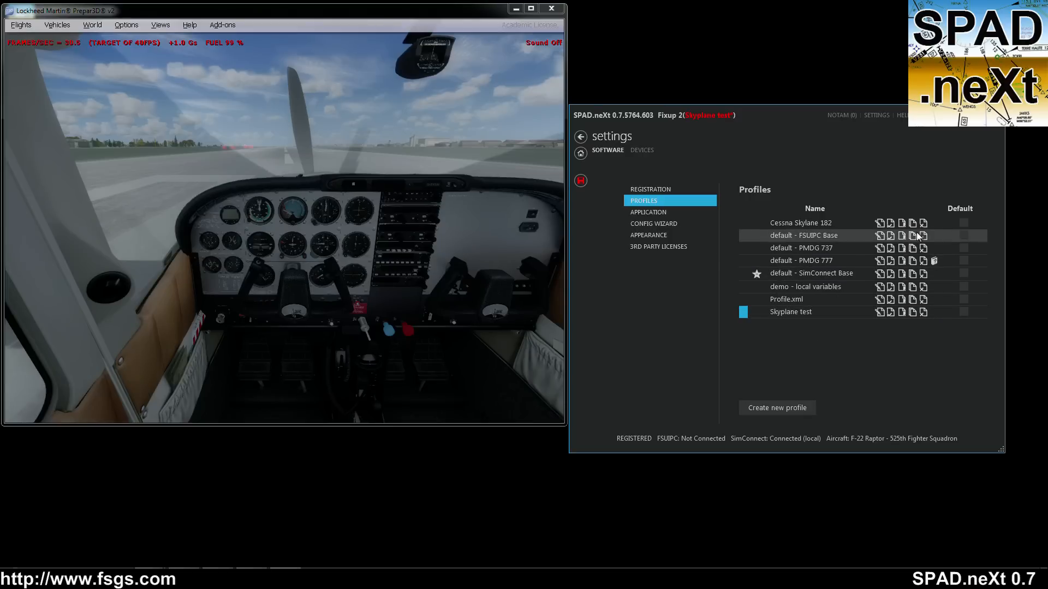
click(889, 223)
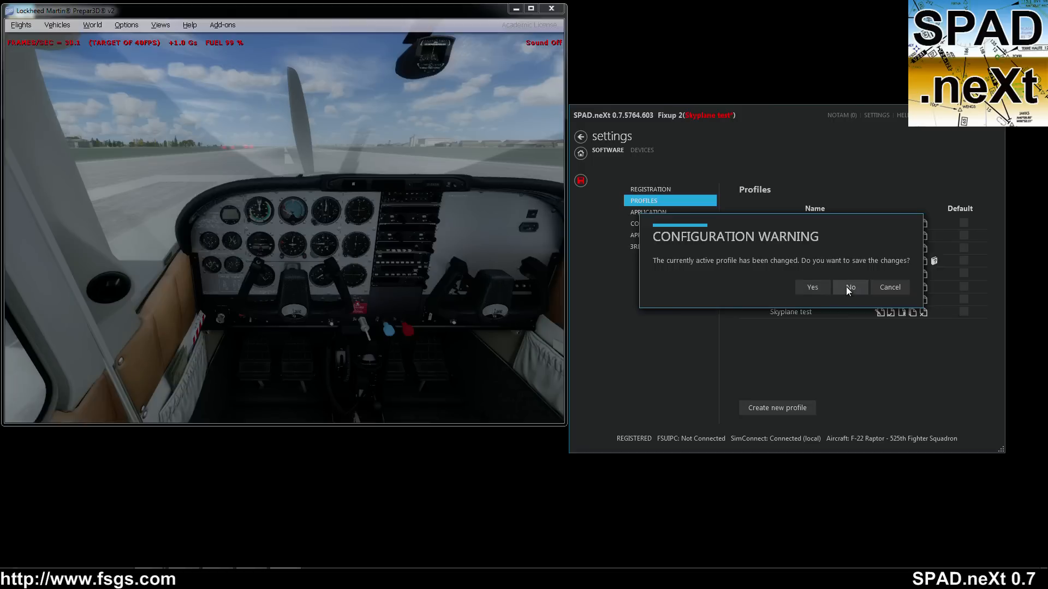
click(847, 287)
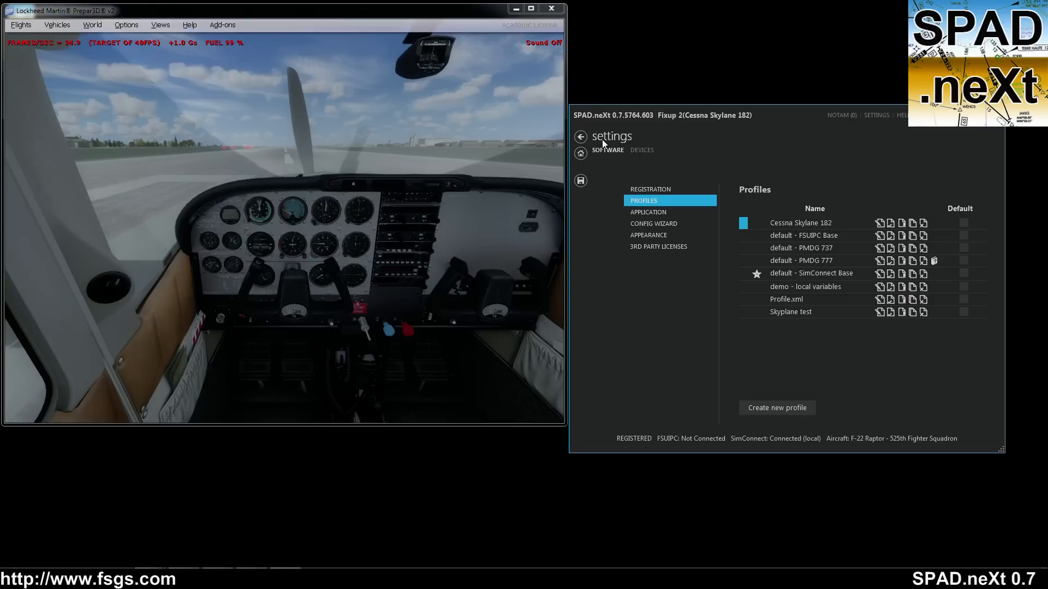
Step: Examine the Switch Panel's engine starter switch events in the Cessna Skylane 182 profile and close the configuration without changes
click(581, 154)
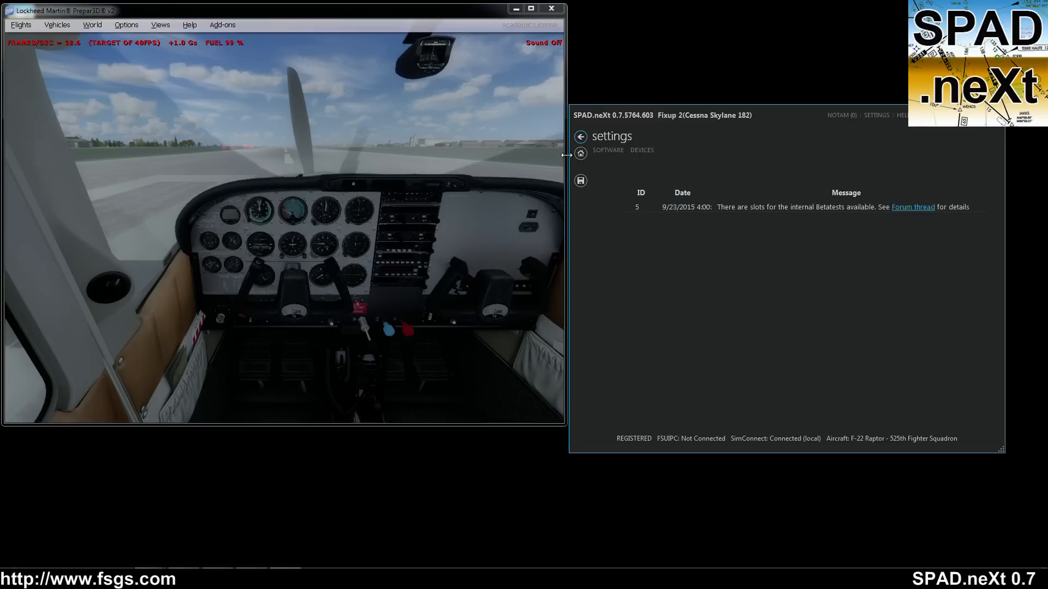
click(652, 137)
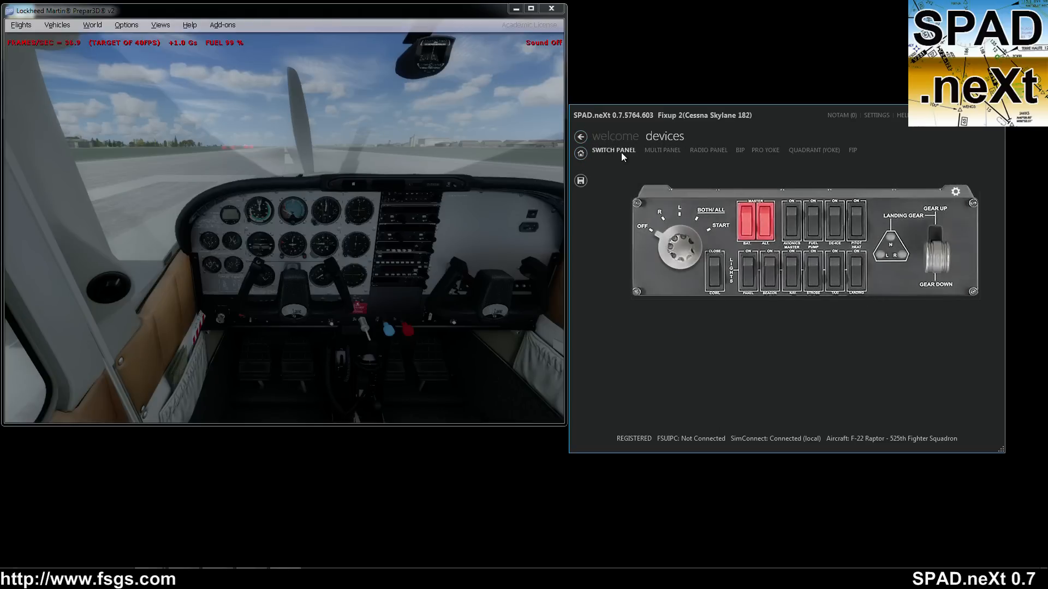
click(682, 253)
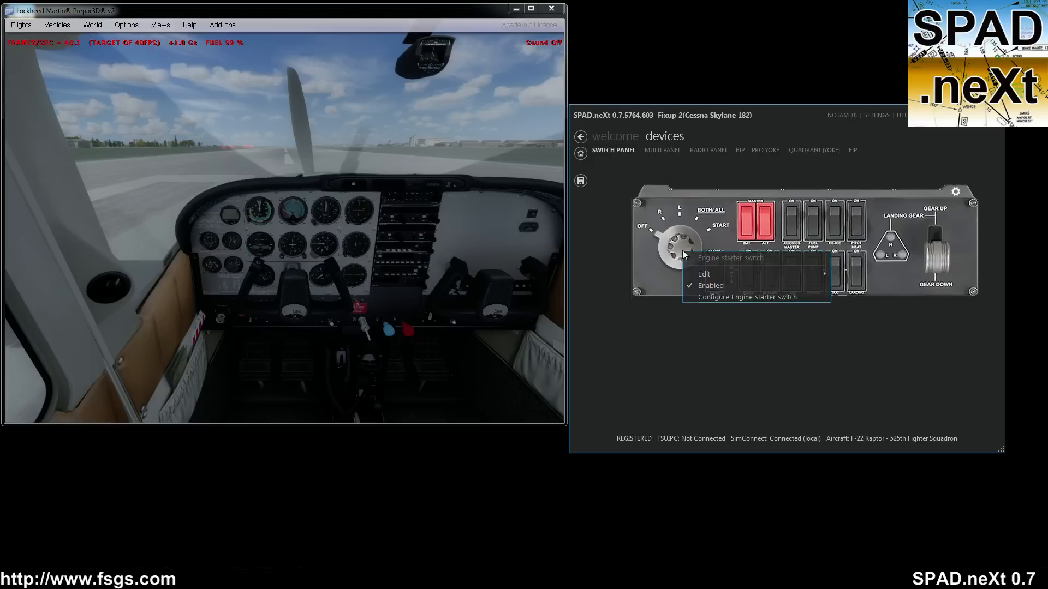
click(717, 294)
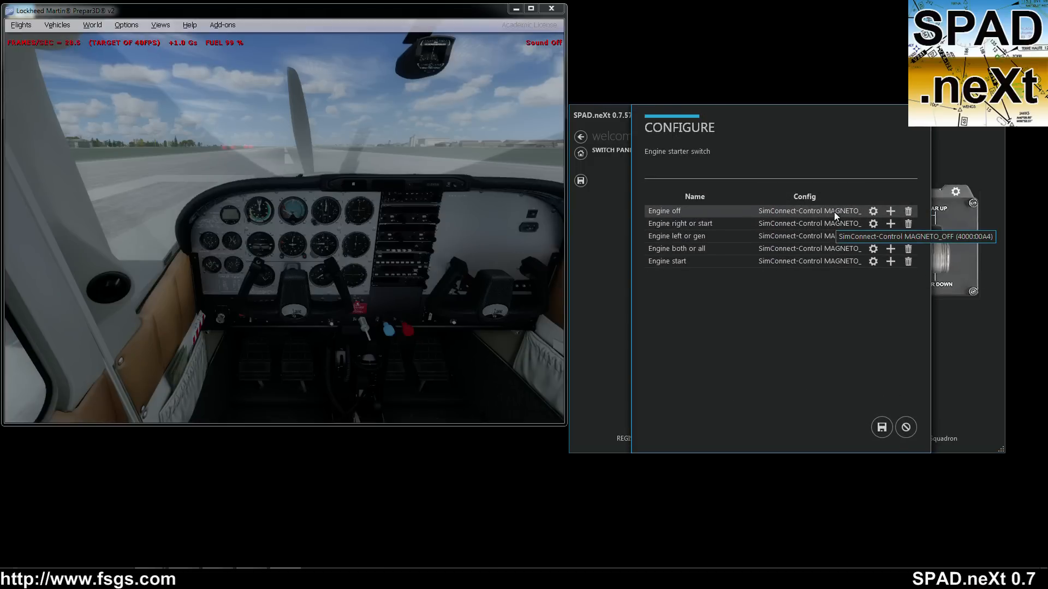
drag(834, 236, 834, 255)
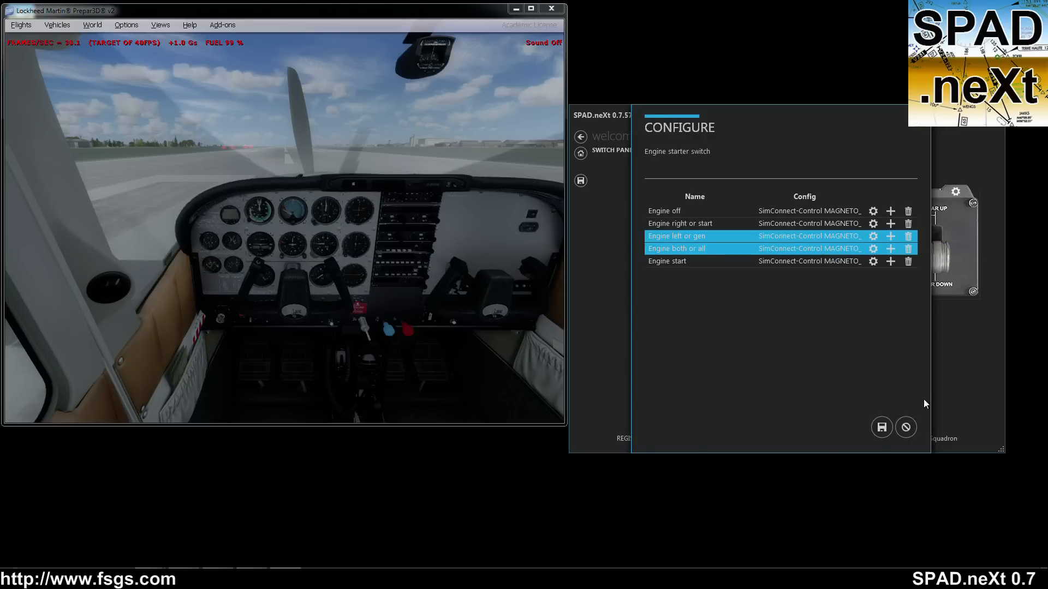
click(906, 427)
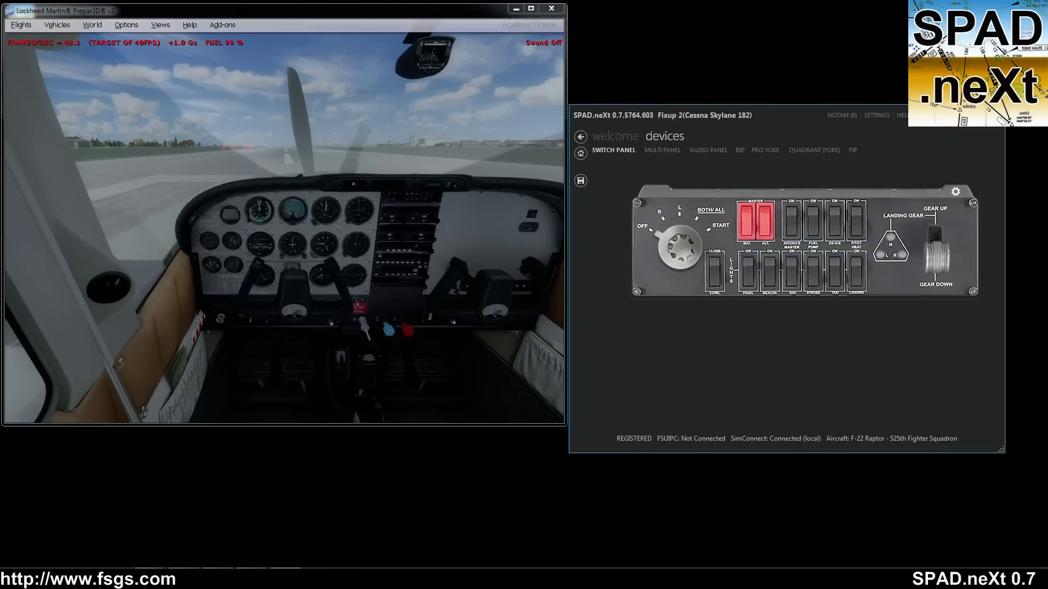
Step: In Windows Explorer, copy Cessna Skylane 182-neu.xml from the project's Debug profiles into the SPAD.neXt profiles folder, replacing the existing file, and minimize the window
click(150, 578)
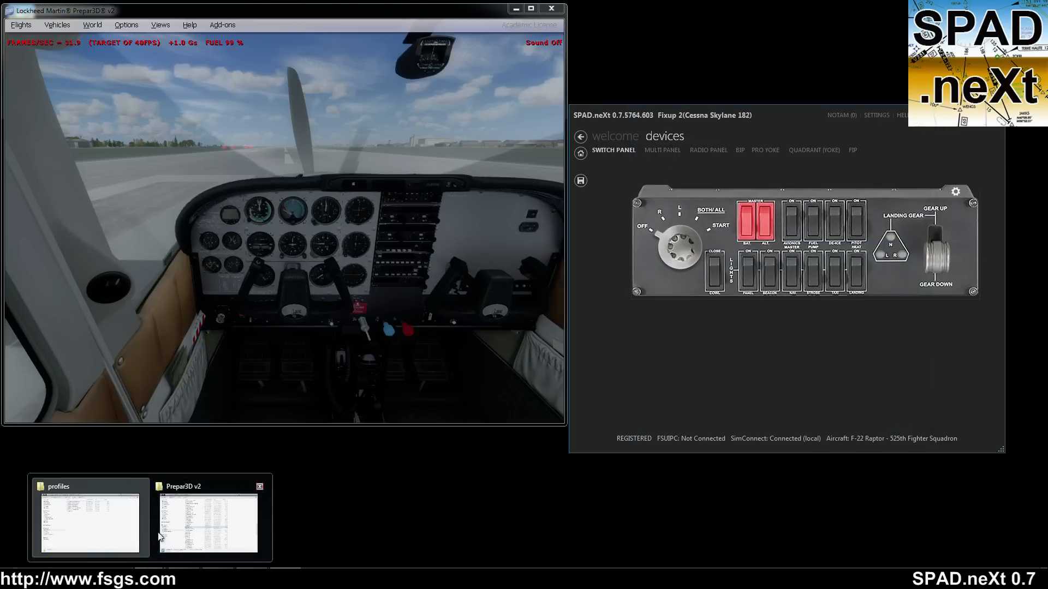
click(193, 523)
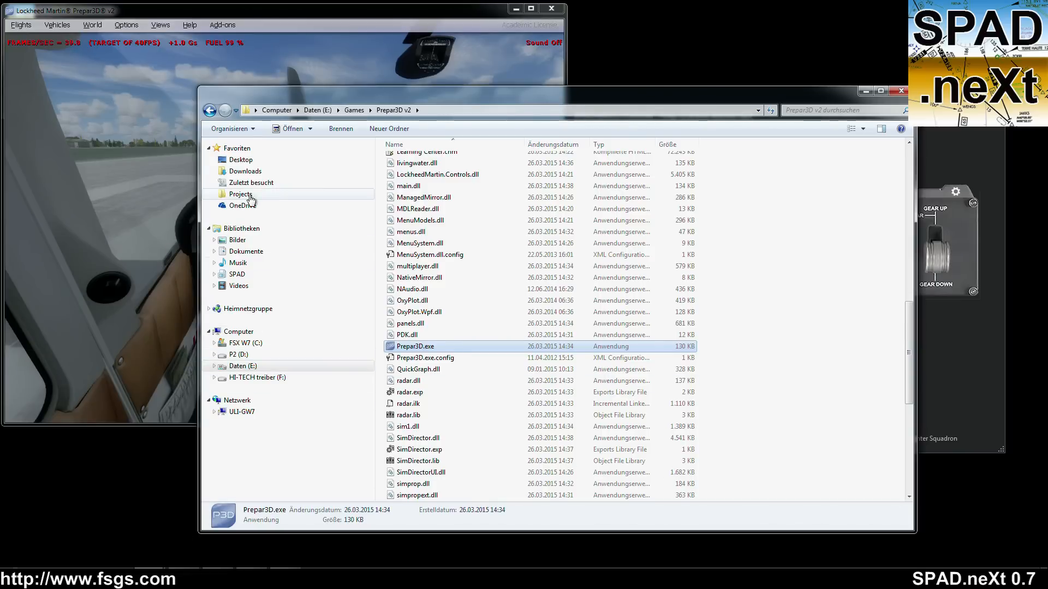
drag(486, 99, 1047, 103)
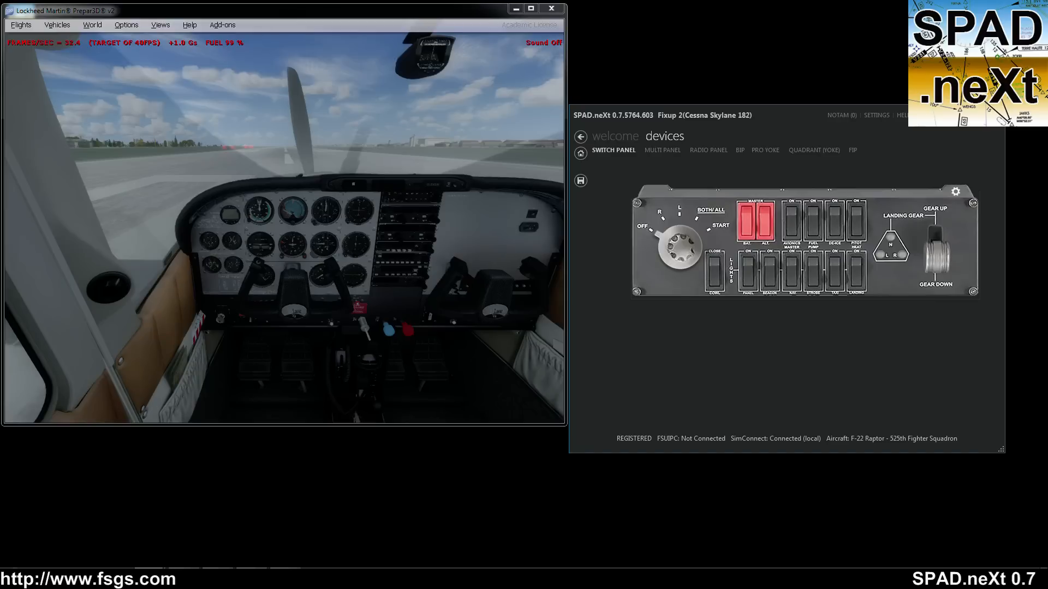
mouse_move(150, 579)
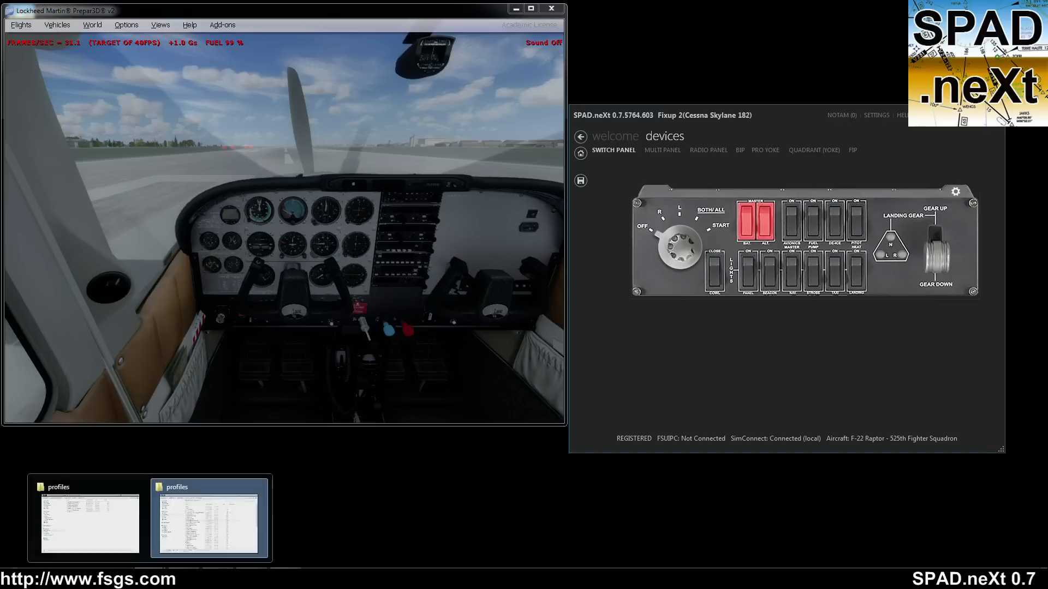
click(132, 521)
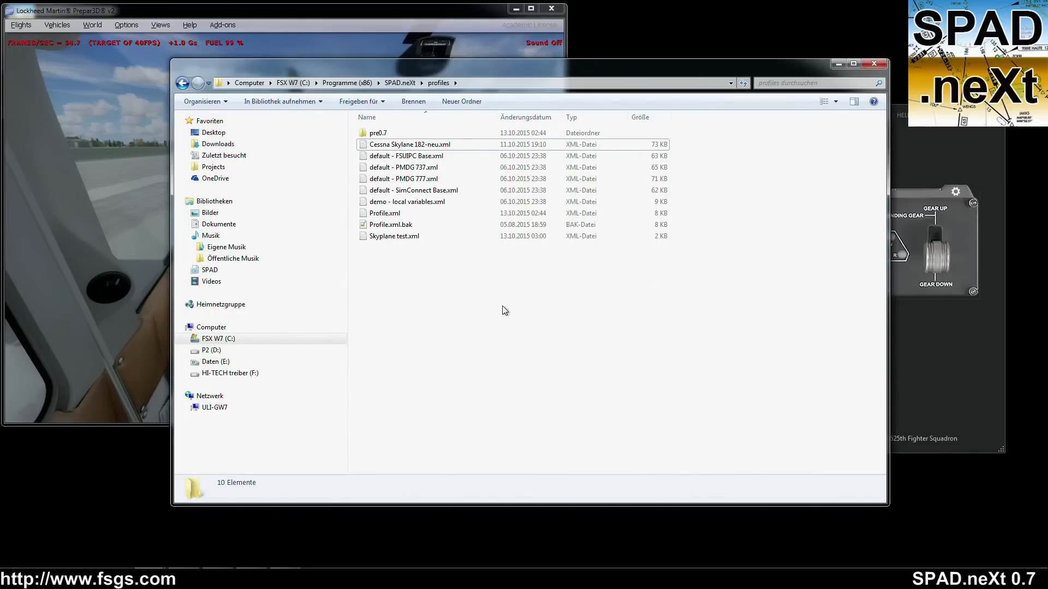
key(ctrl+v)
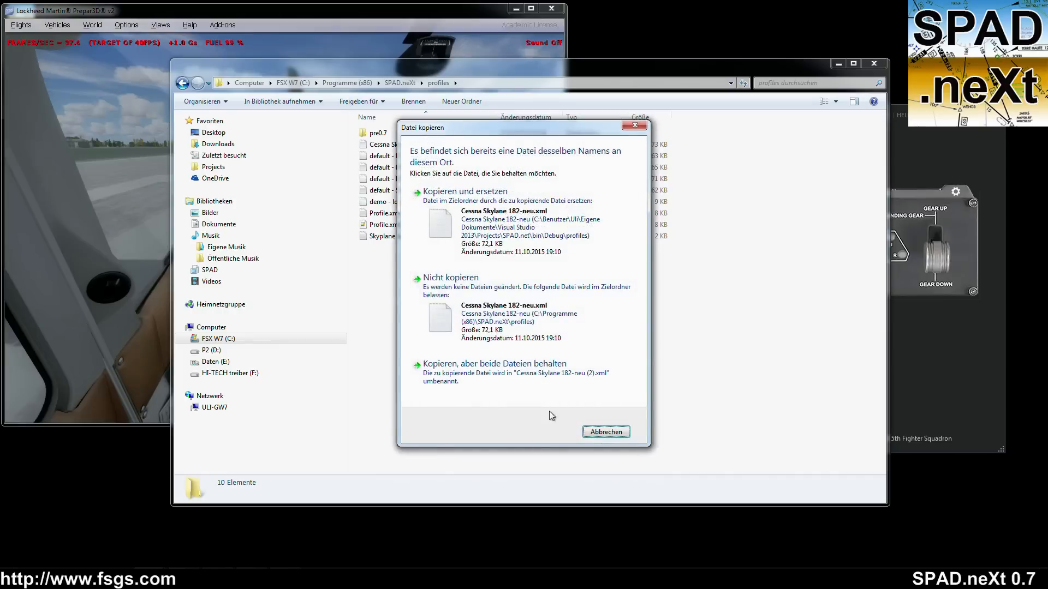
click(469, 224)
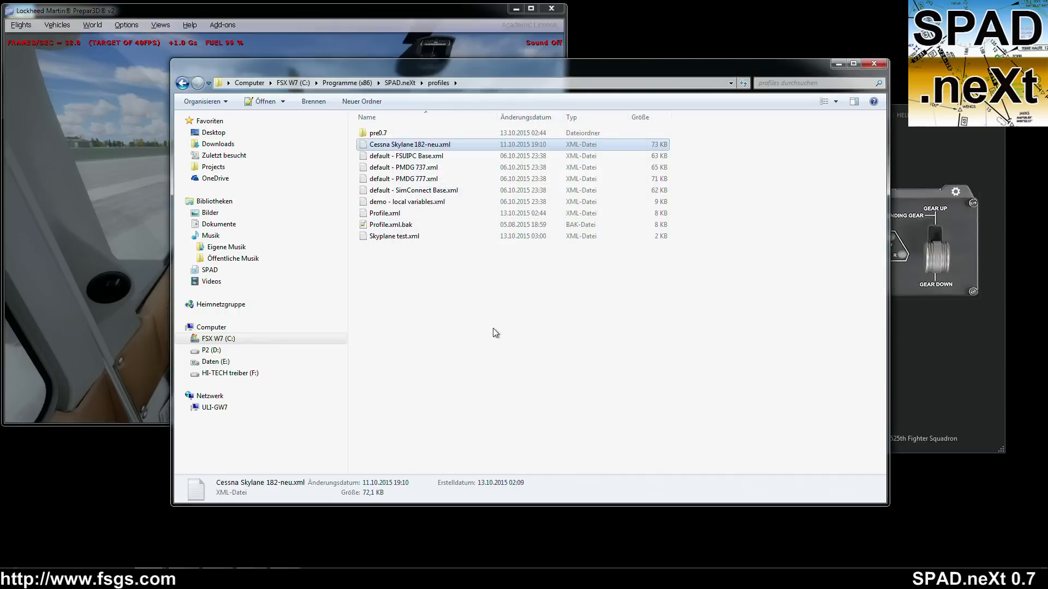
click(839, 64)
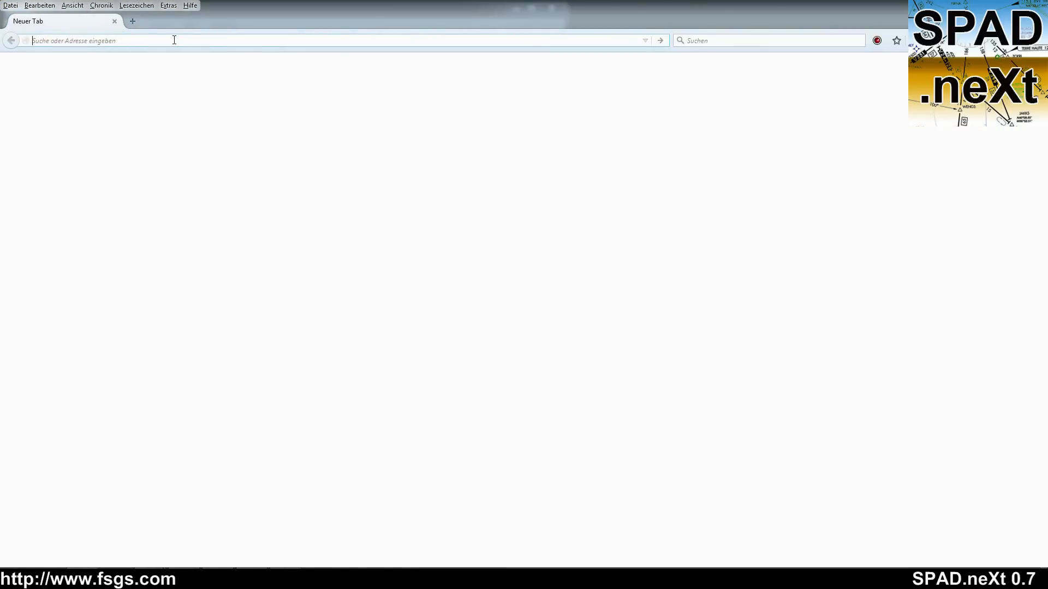
text(www.fsgs.com/)
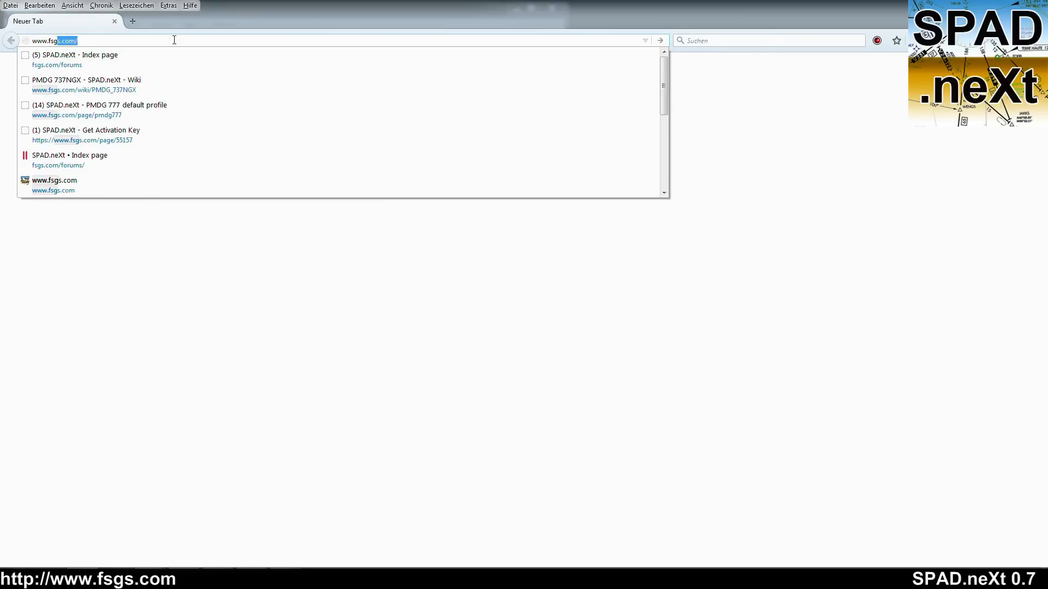
key(Return)
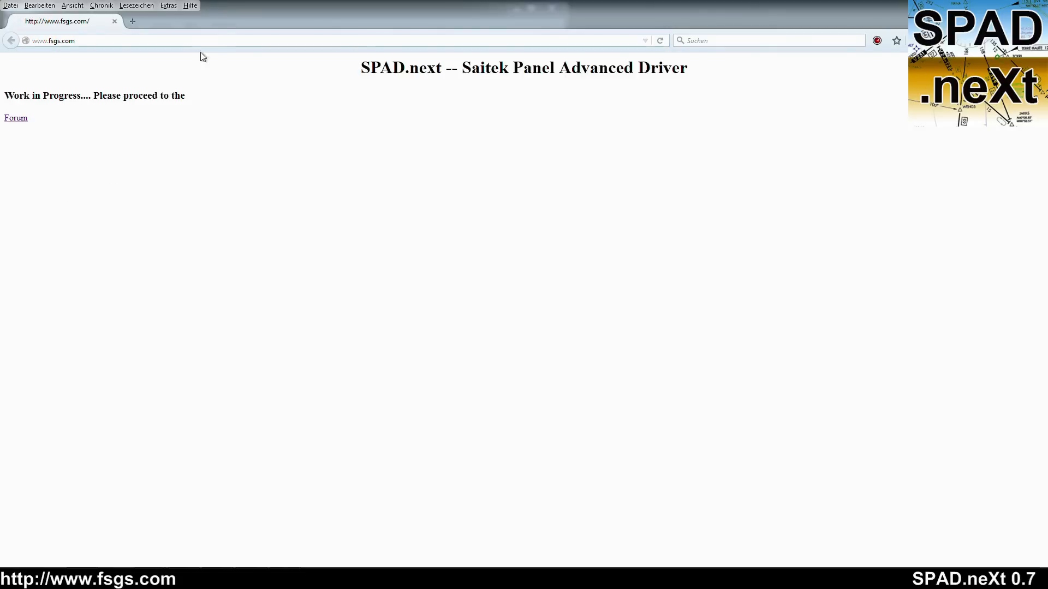
click(16, 119)
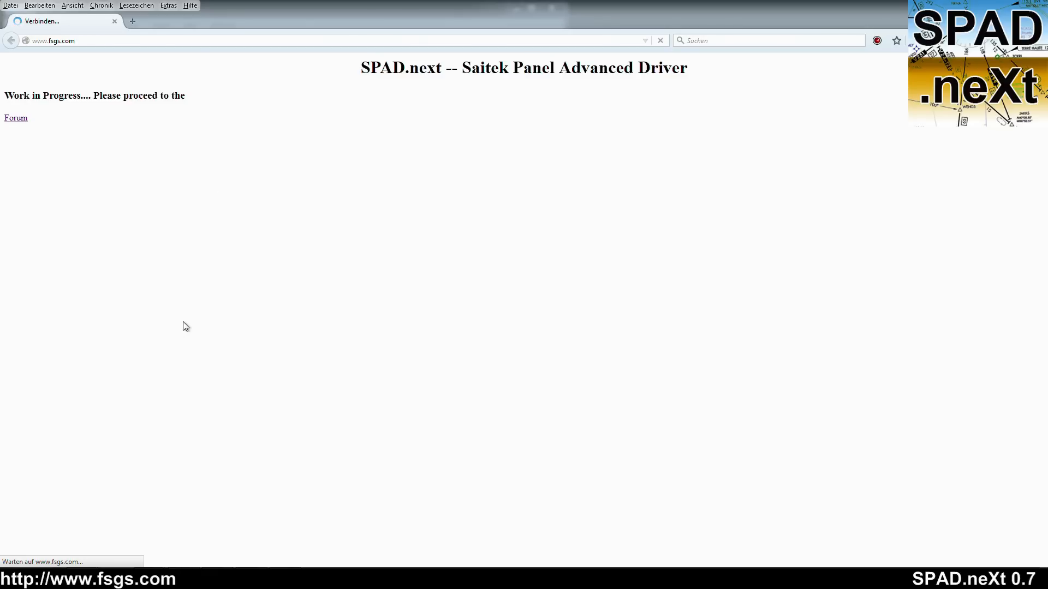
Step: Open the "A2A C182 Engine Starter-Switch" topic from the forum index and select all of its XML code for copying
scroll(182, 322, down, 10)
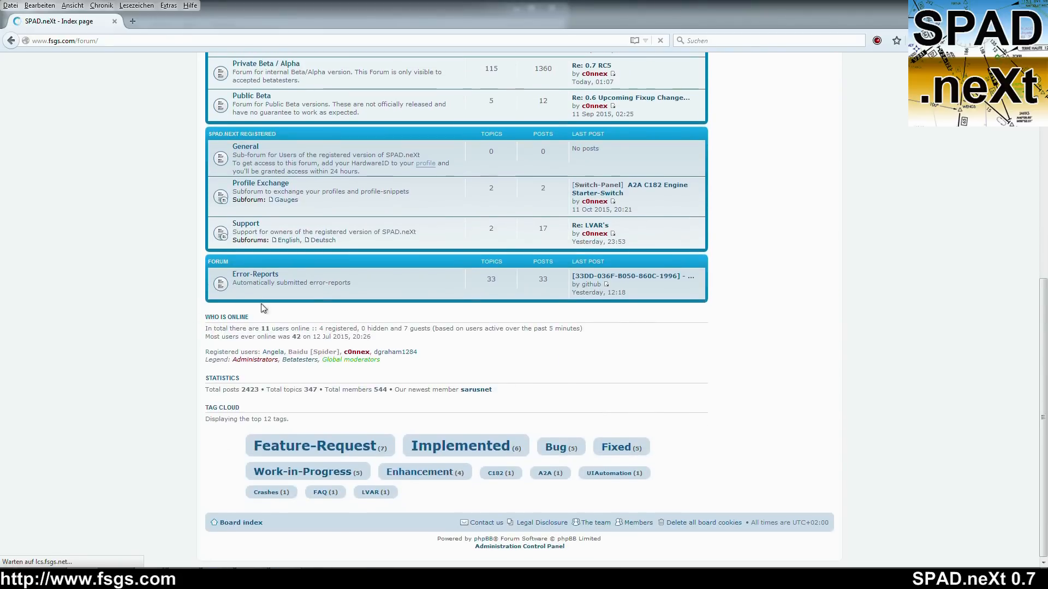
click(650, 190)
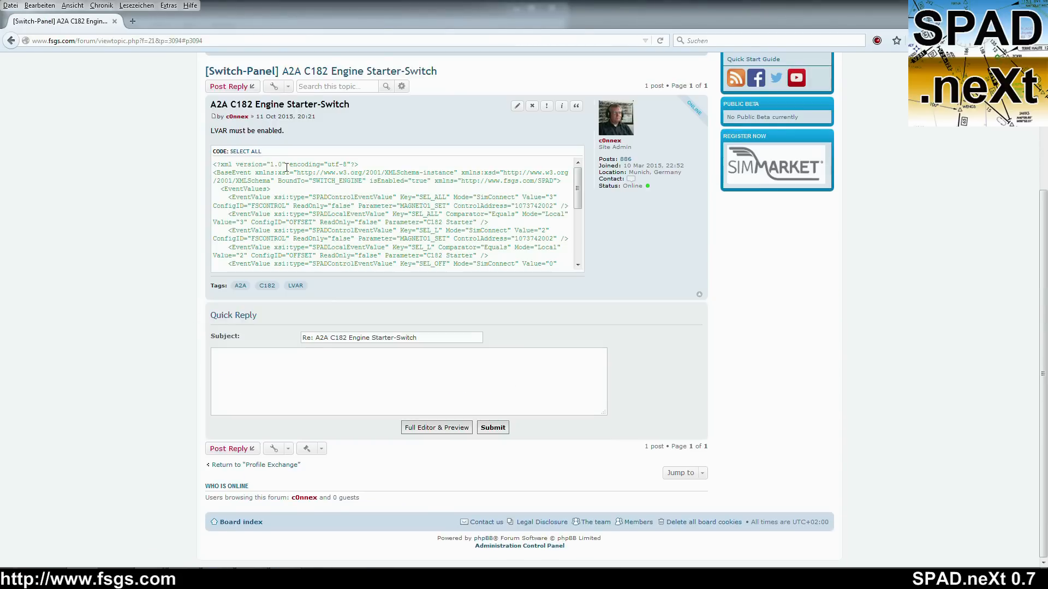
click(246, 151)
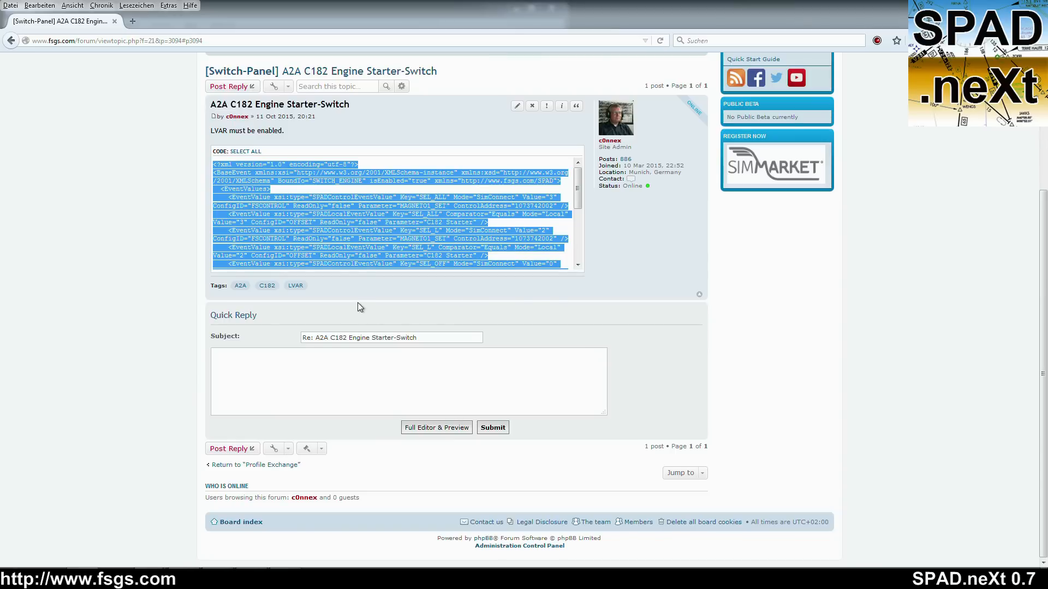
Step: Switch to SPAD.neXt and paste the copied forum code onto the Switch Panel's engine starter switch, confirming the replacement
key(alt+Tab)
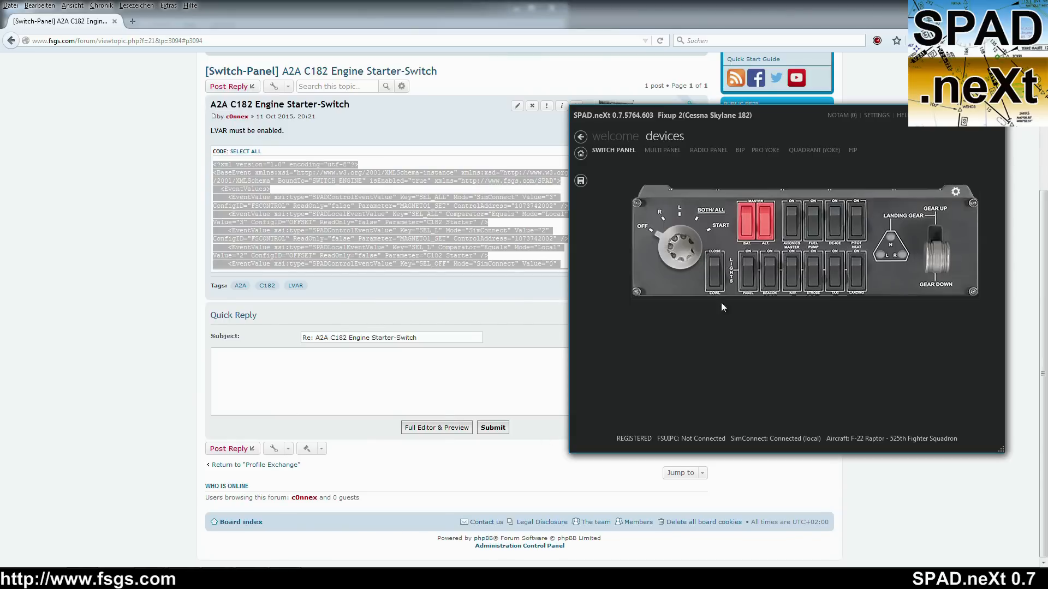
right_click(679, 247)
mouse_move(825, 273)
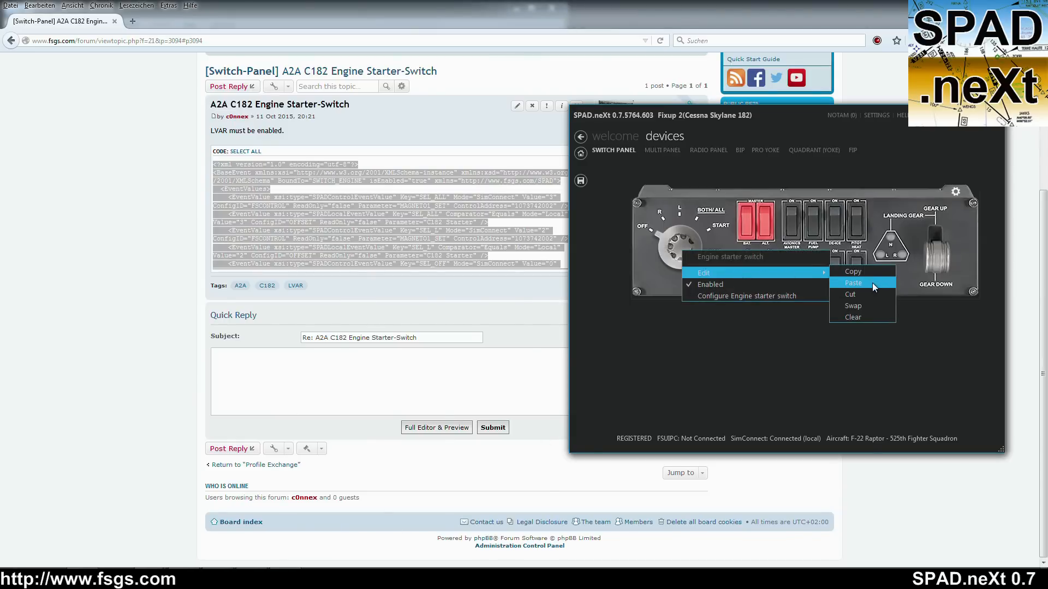
click(872, 283)
click(826, 287)
Step: Examine the pasted event list of the engine starter switch and close its configuration without saving
right_click(693, 257)
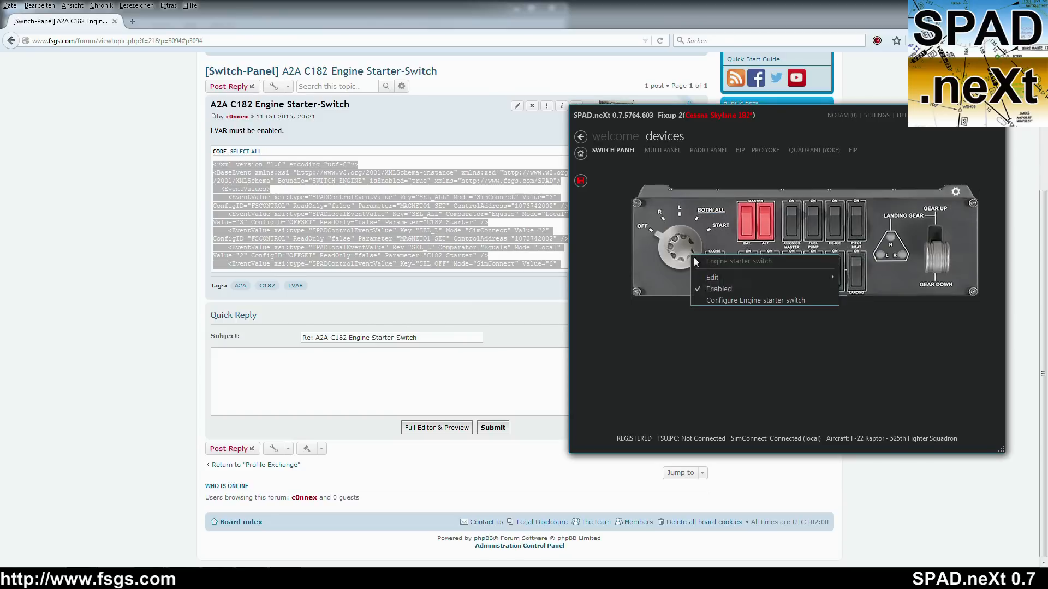
click(721, 300)
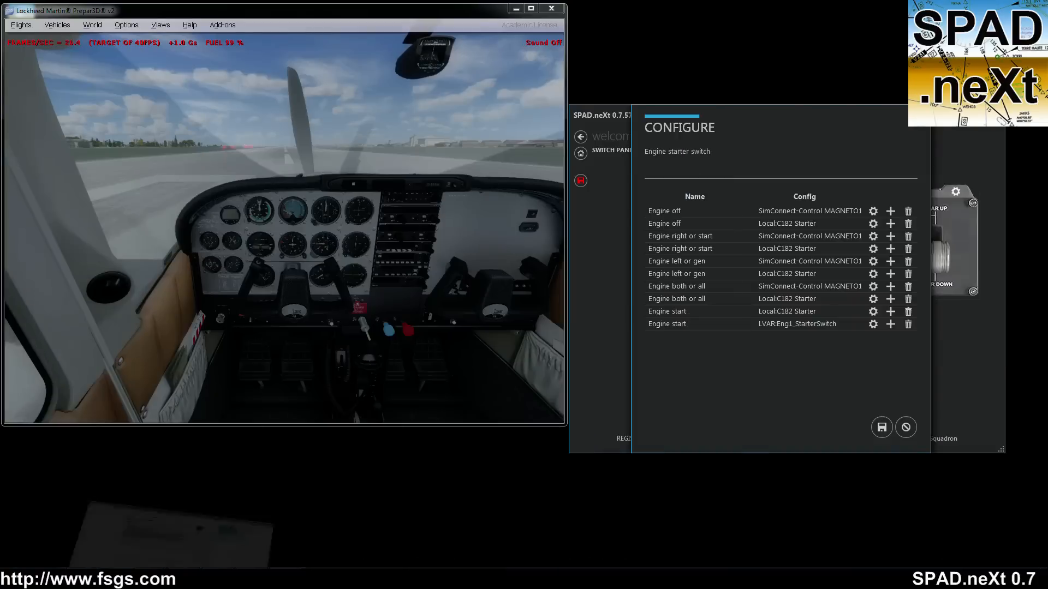
drag(734, 111, 657, 56)
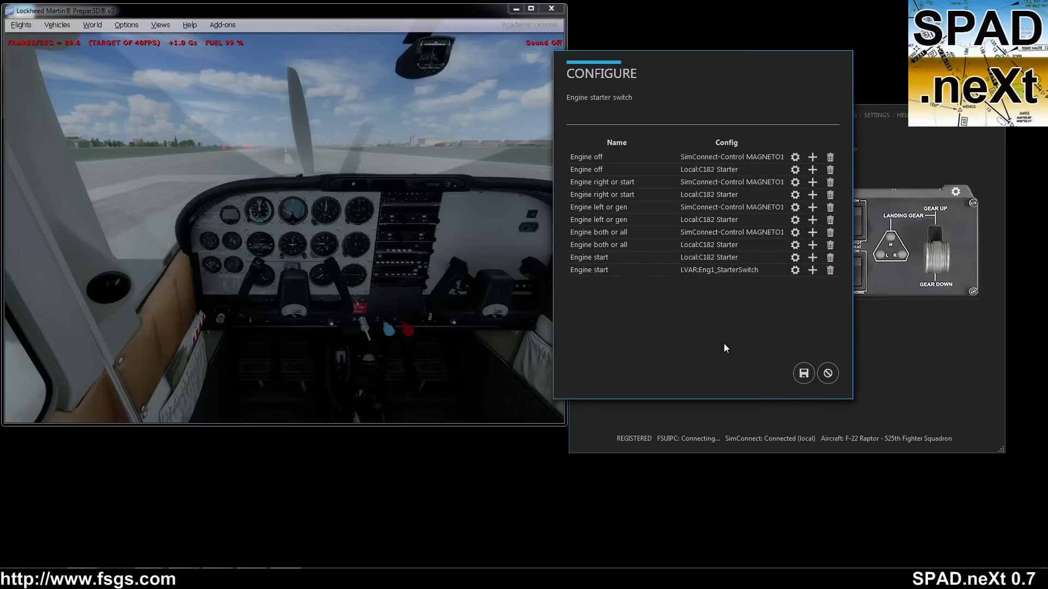
click(828, 374)
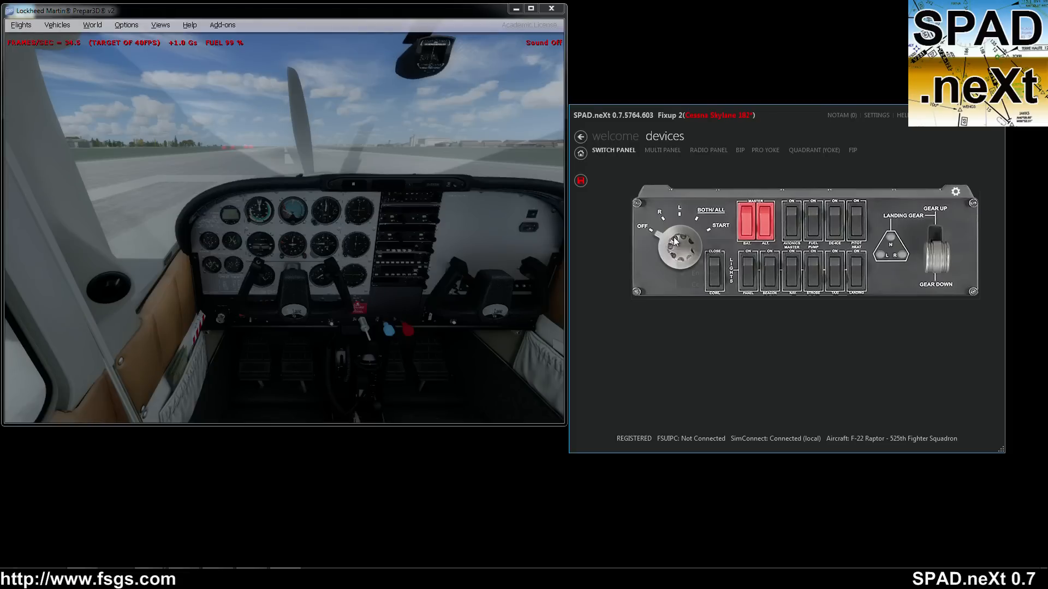
Step: Inspect the Local:C182 Starter values of the Engine start and Engine off events, discarding any changes and closing the configuration
right_click(676, 239)
click(686, 284)
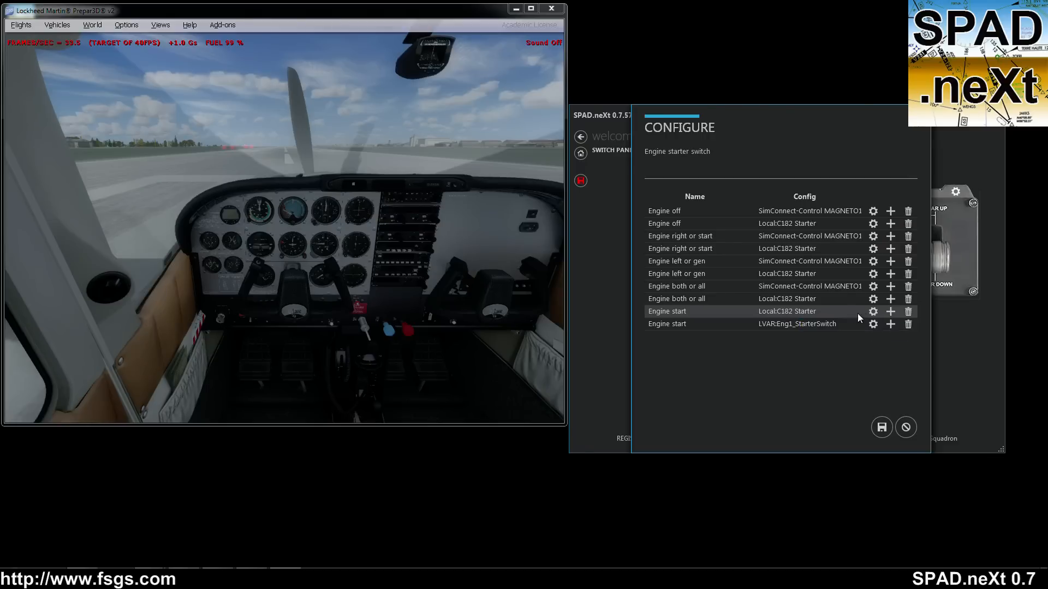
click(874, 313)
click(874, 314)
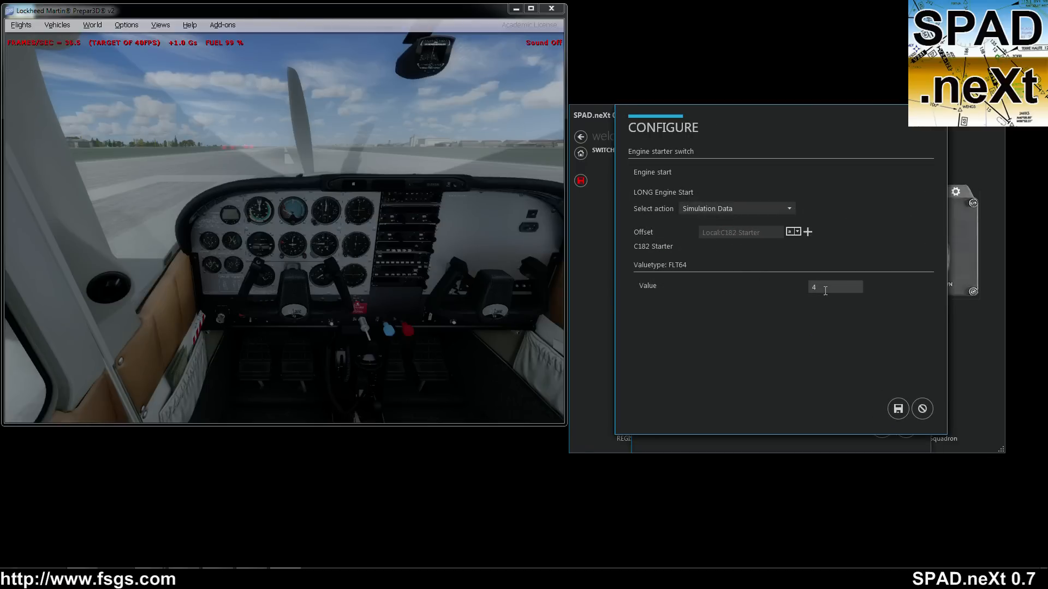
click(928, 409)
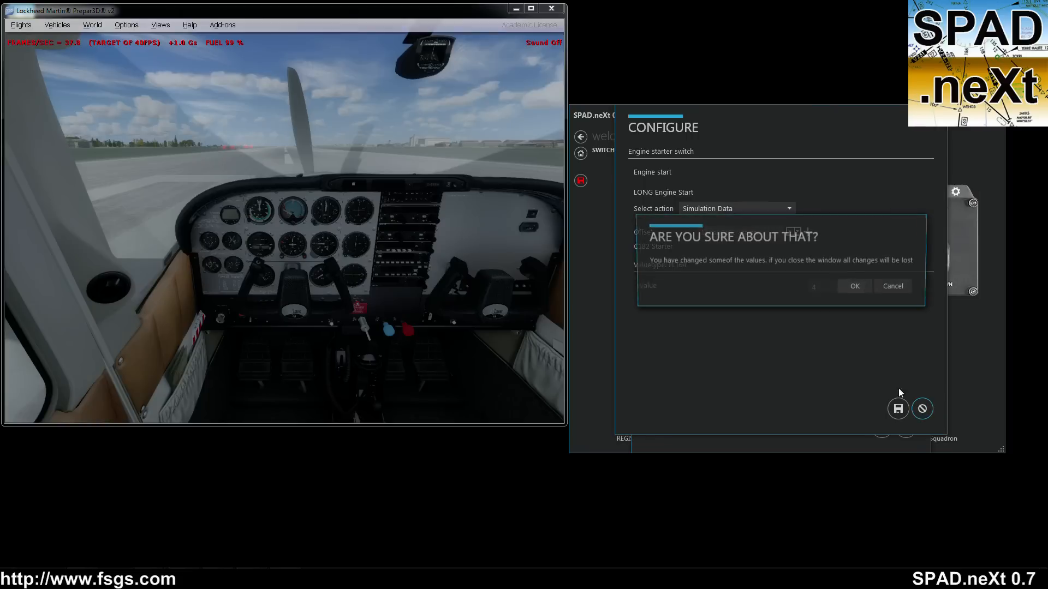
click(872, 291)
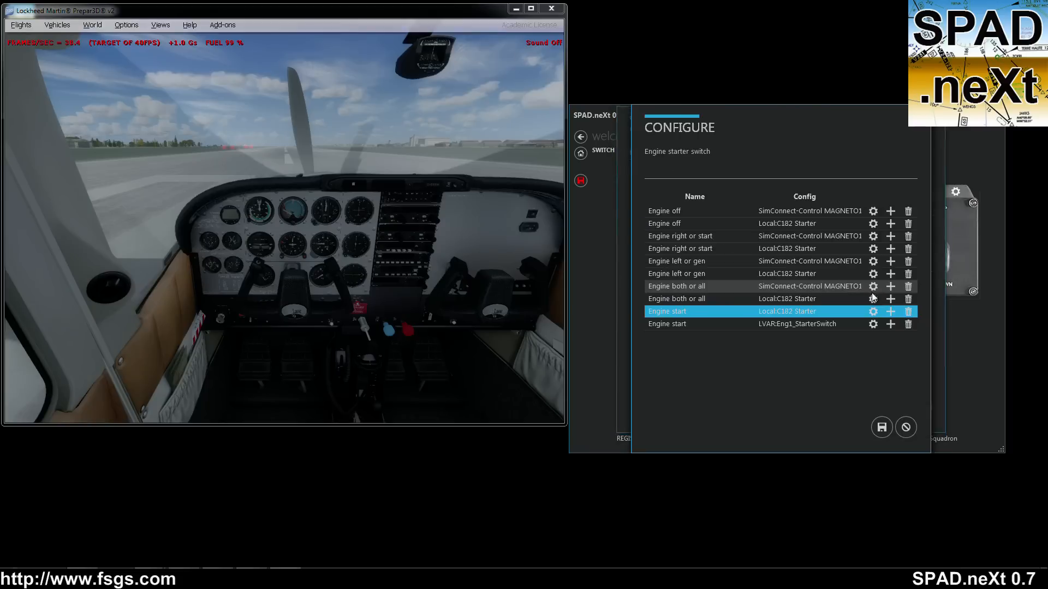
click(872, 224)
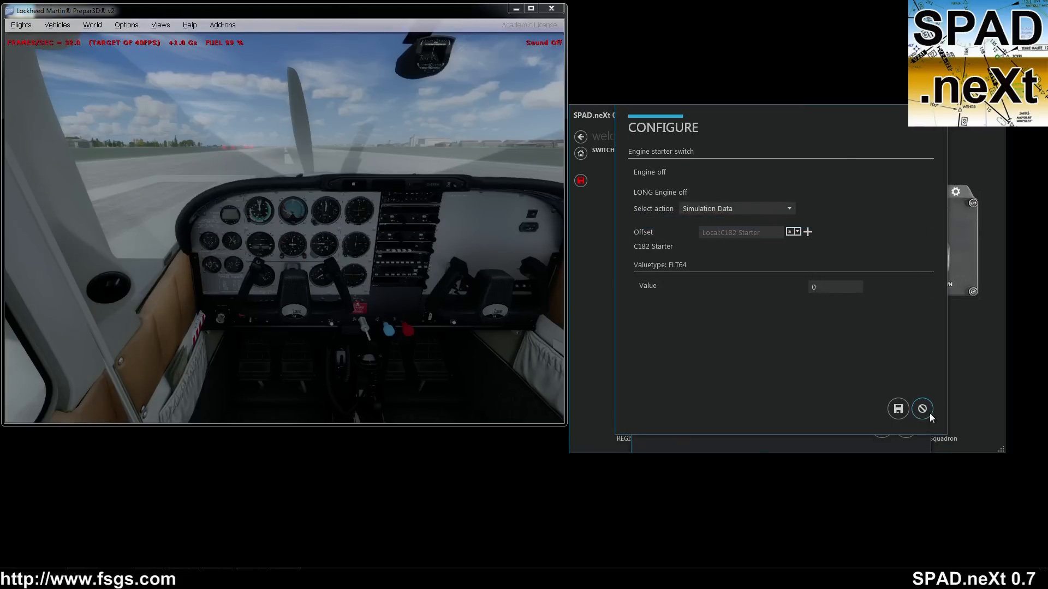
click(923, 411)
click(855, 287)
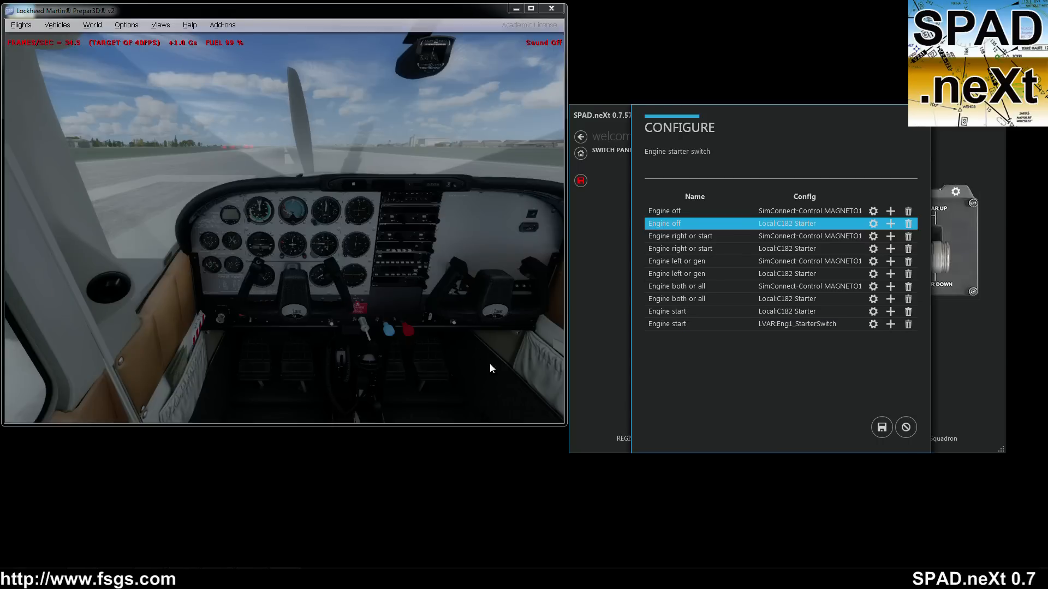
click(913, 428)
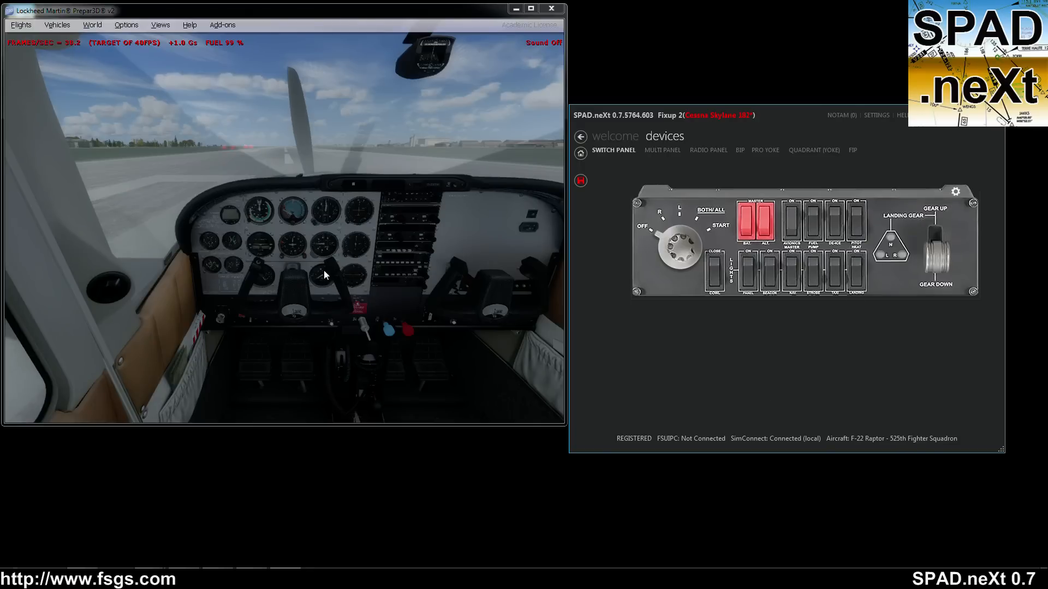
Step: In Prepar3D, view the Cessna 182's Maintenance hangar instrument panel and close it again
click(241, 319)
click(240, 318)
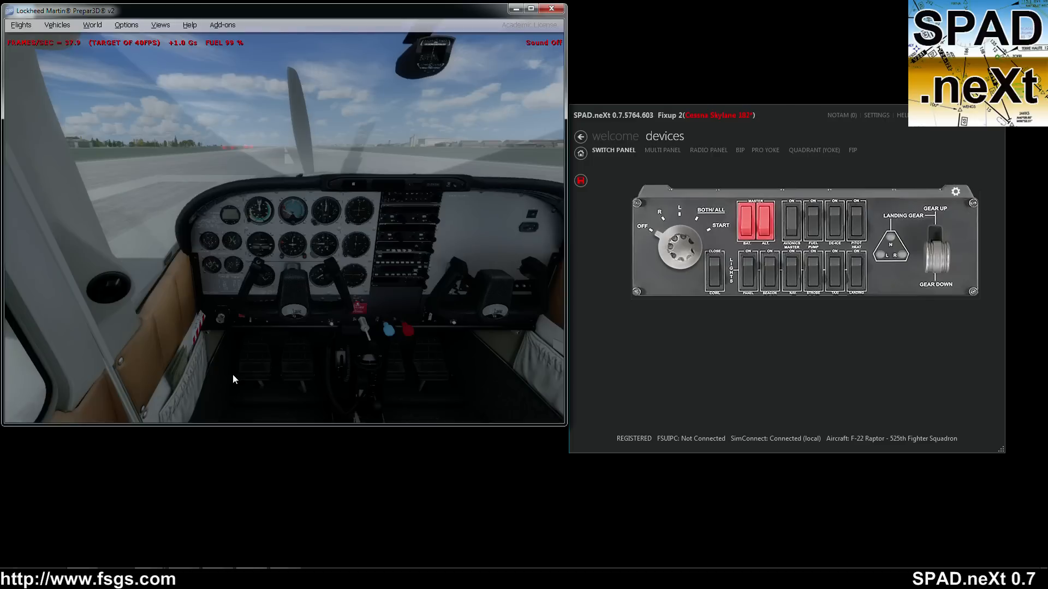
click(153, 26)
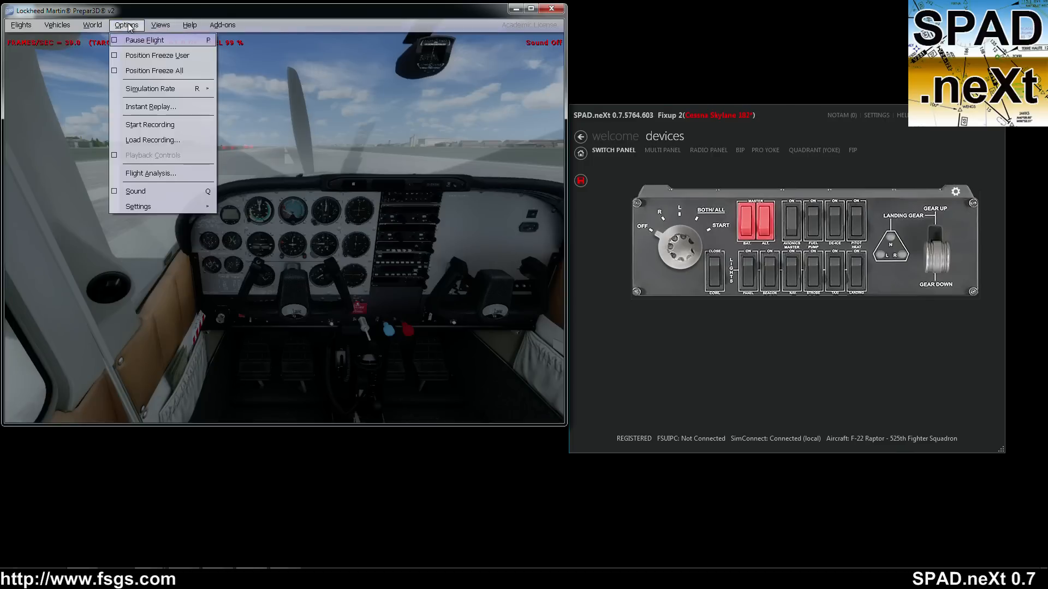
mouse_move(225, 109)
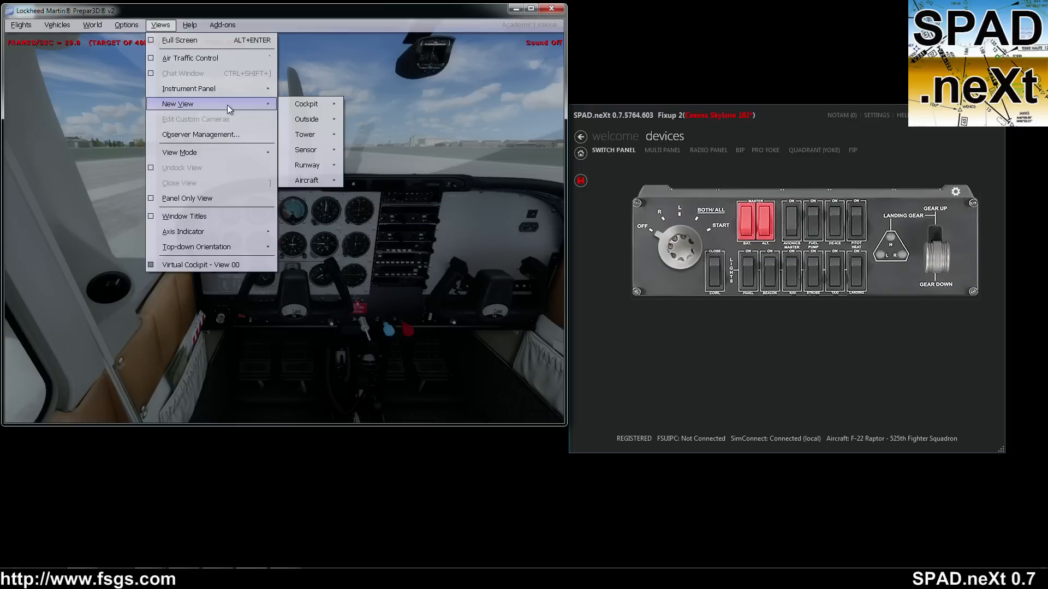
mouse_move(227, 90)
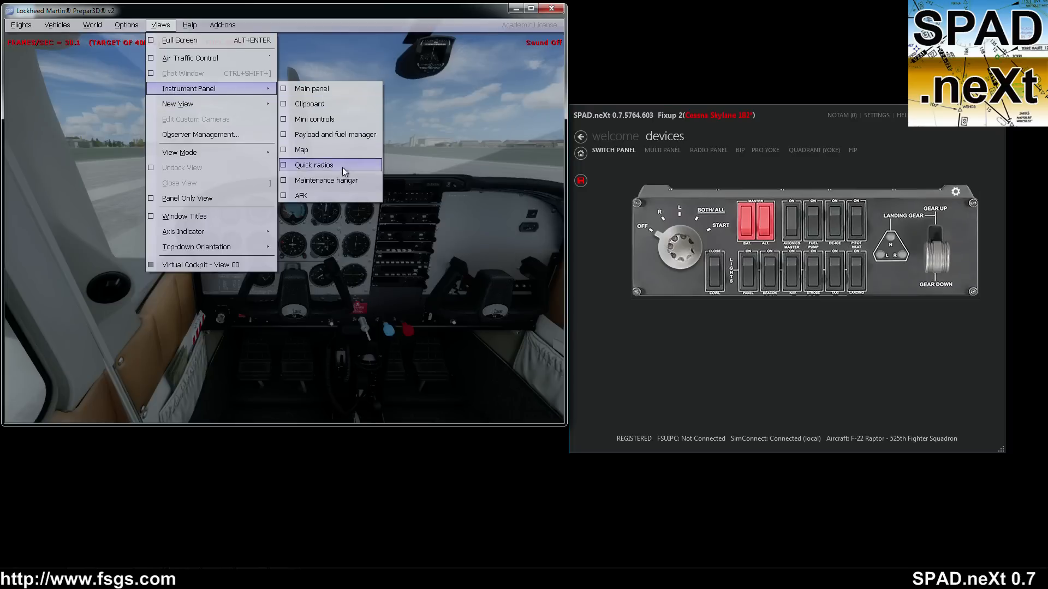
click(332, 183)
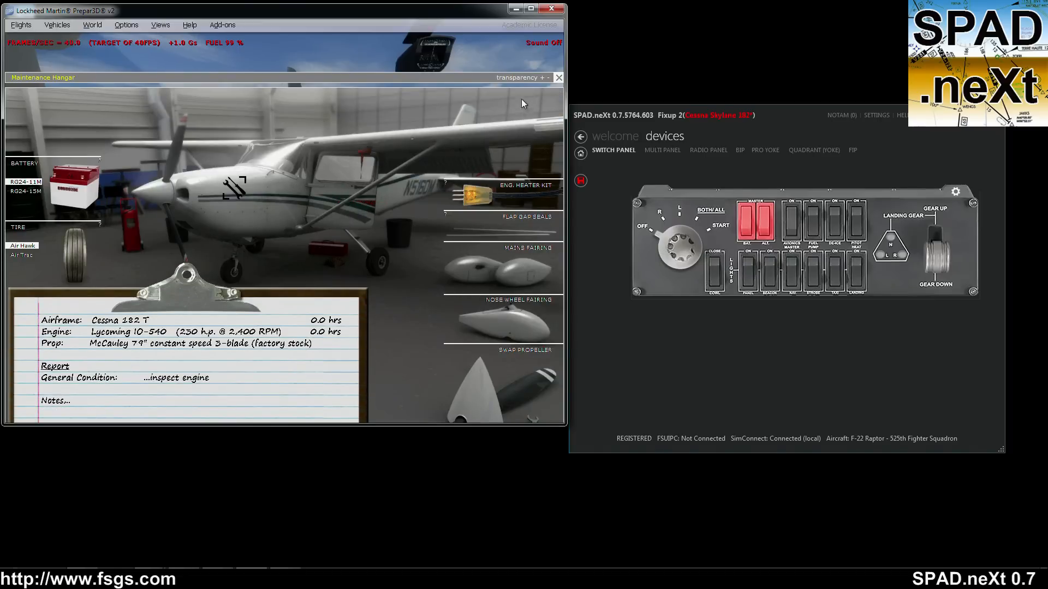
click(558, 78)
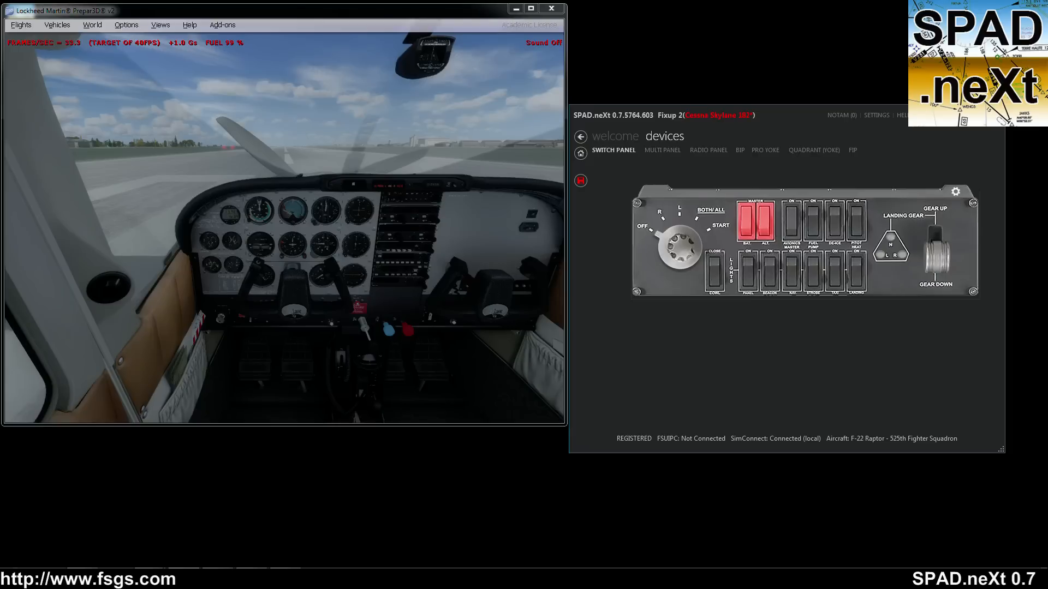
Step: Review the engine starter switch's magneto, local and LVAR assignments once more and leave them unsaved
right_click(687, 254)
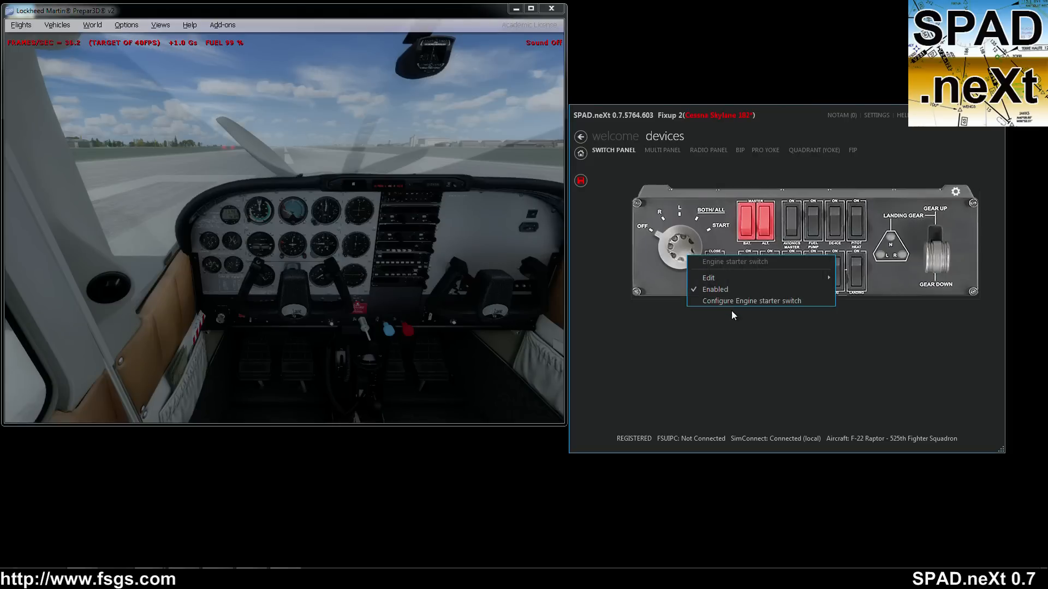
click(733, 303)
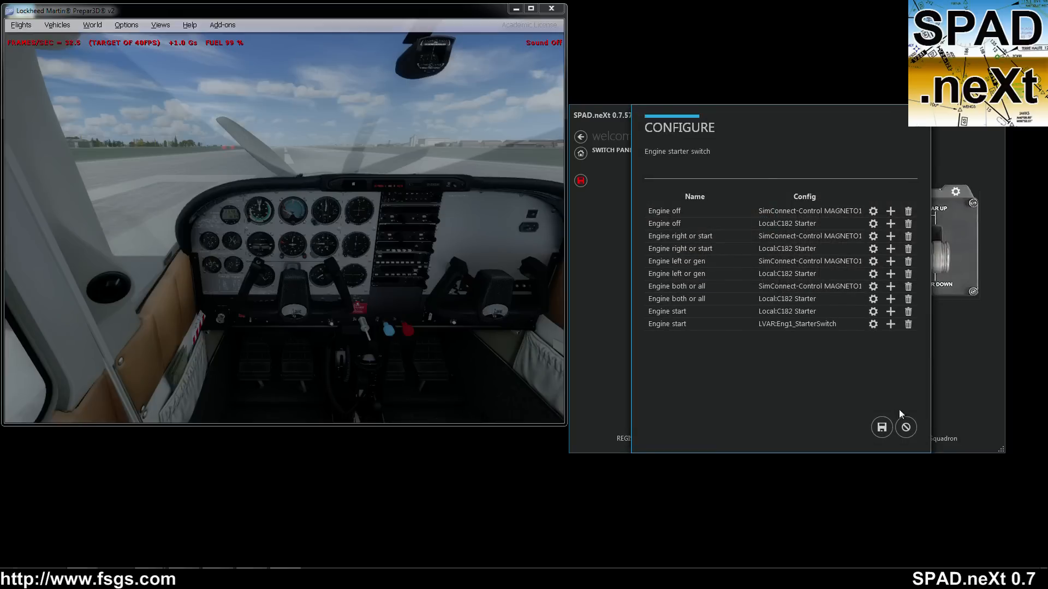
click(907, 428)
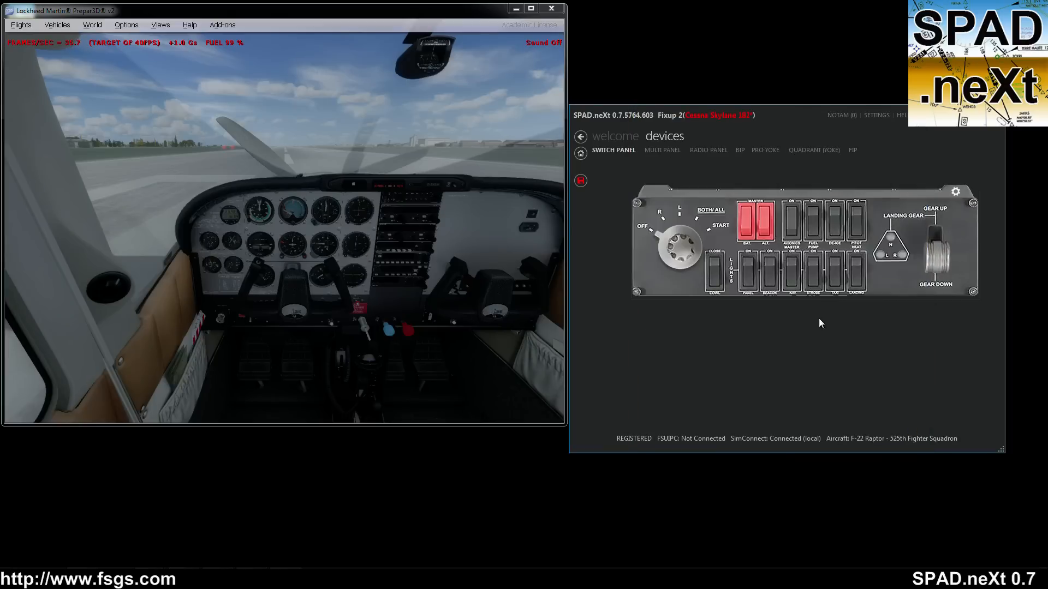
Step: Configure the Nose/Center Gear LED to use the Local offset C182 Starter as its simulation data
right_click(892, 240)
click(920, 283)
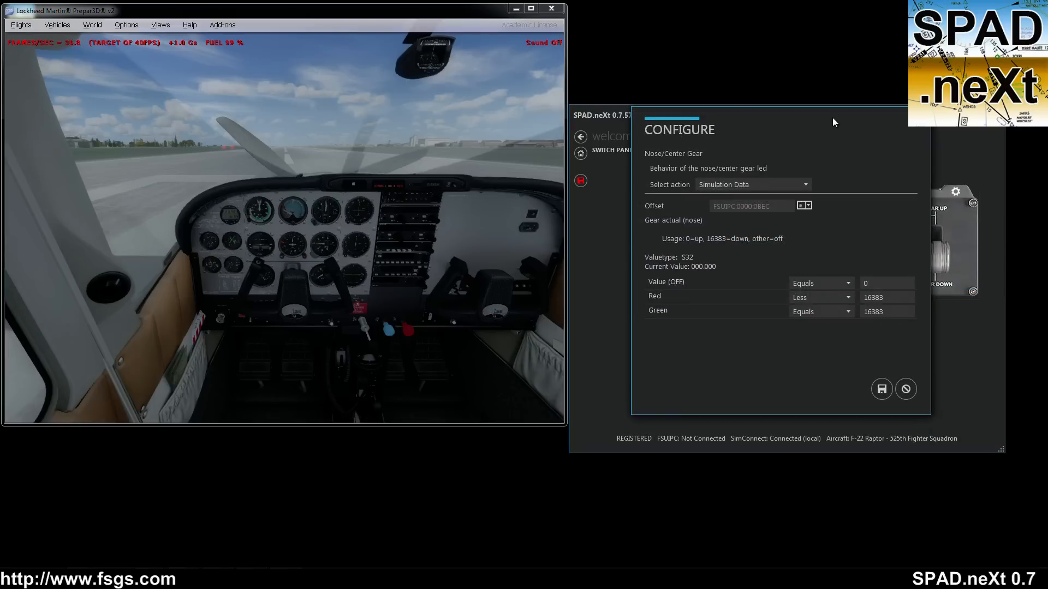
drag(833, 117, 348, 116)
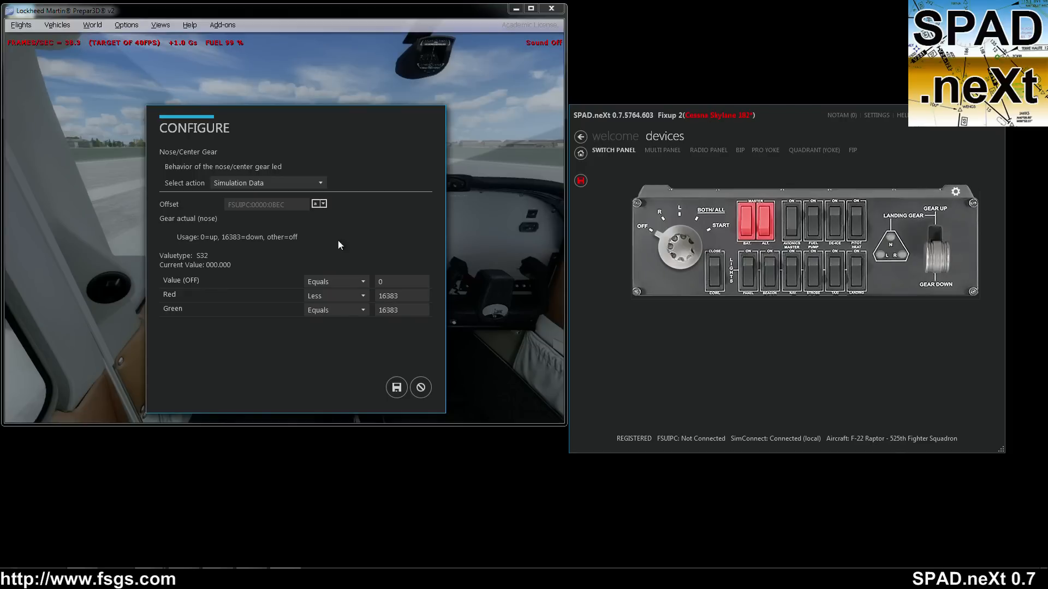
click(319, 204)
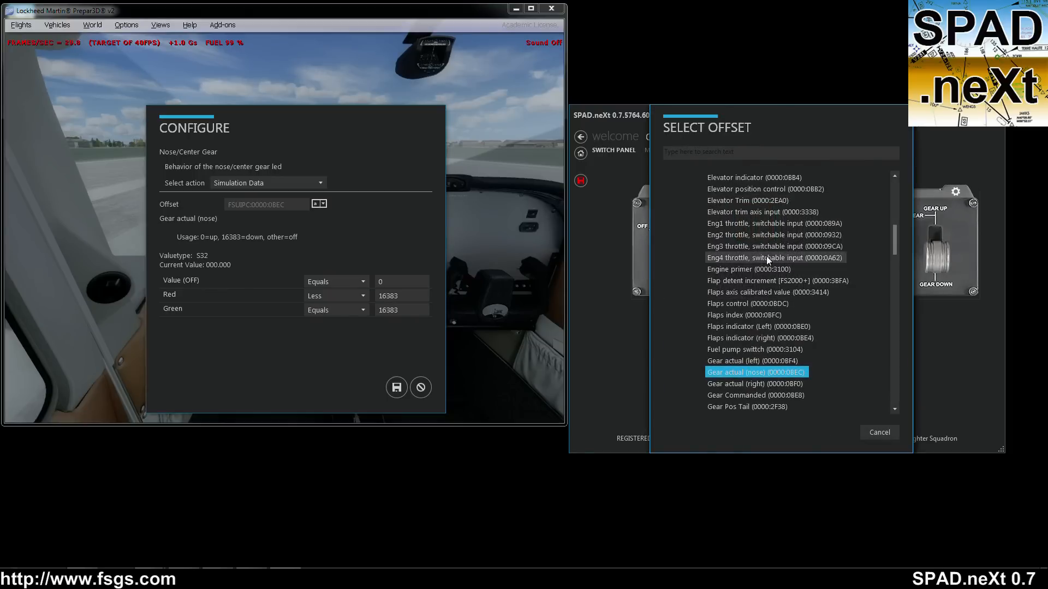
drag(894, 240, 903, 190)
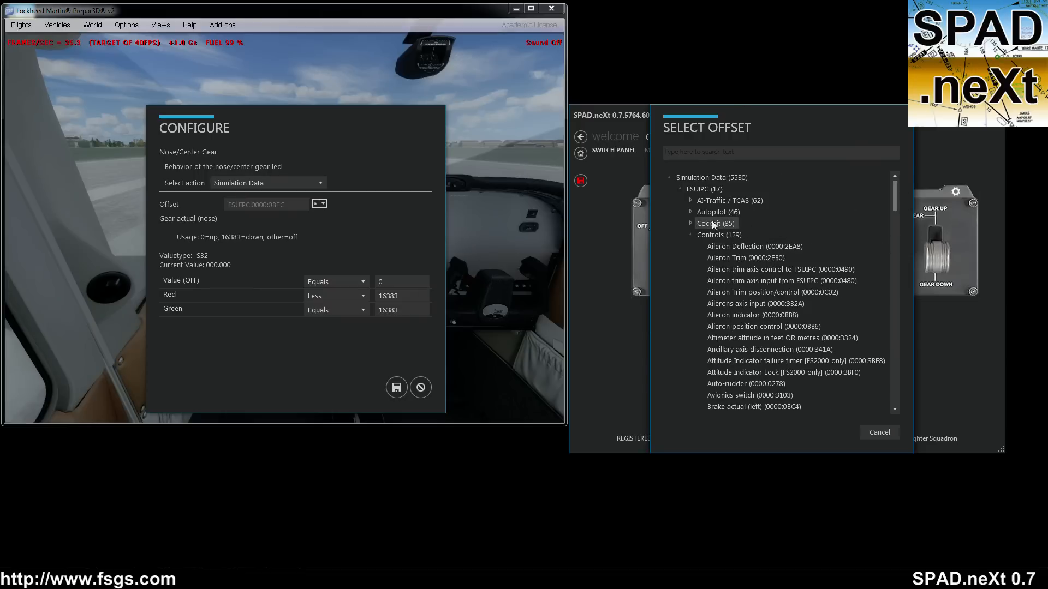
click(688, 235)
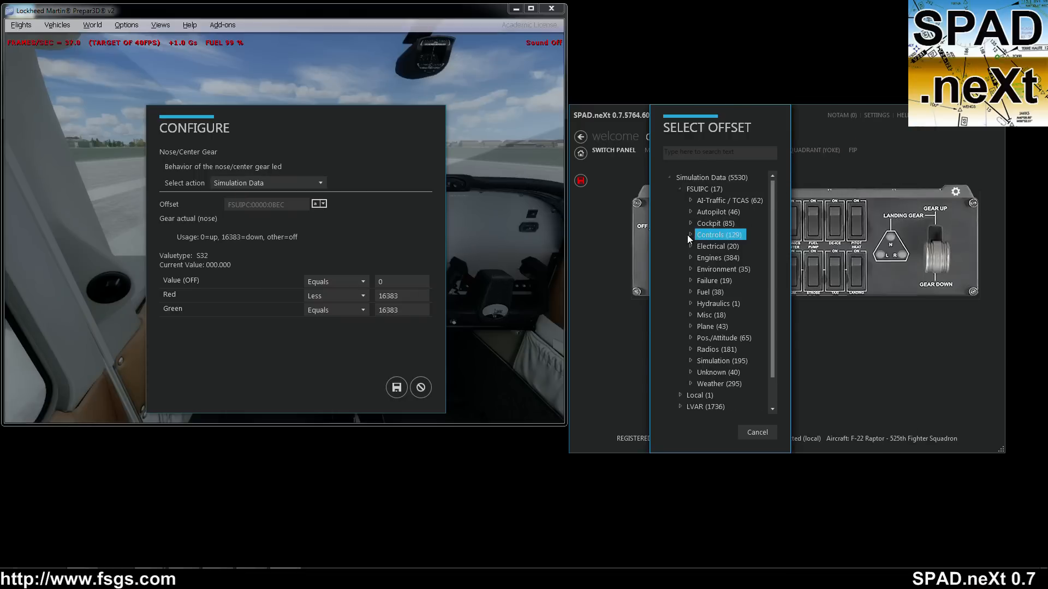
click(679, 395)
double_click(740, 401)
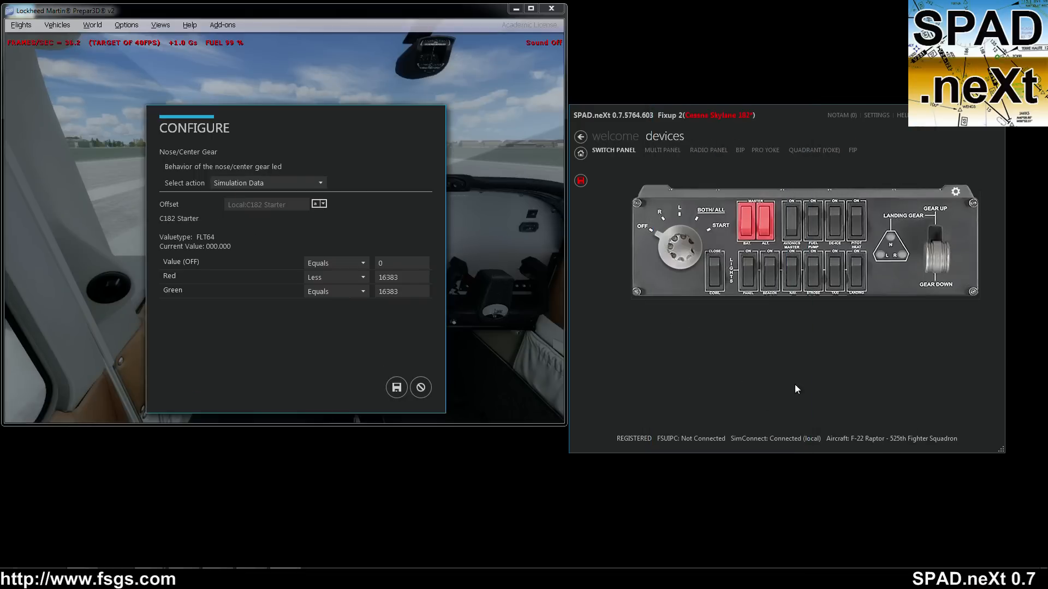
Step: Set the nose gear LED's Red condition to Equals 4 and Green to Less 4, and save the configuration
click(404, 277)
text(4)
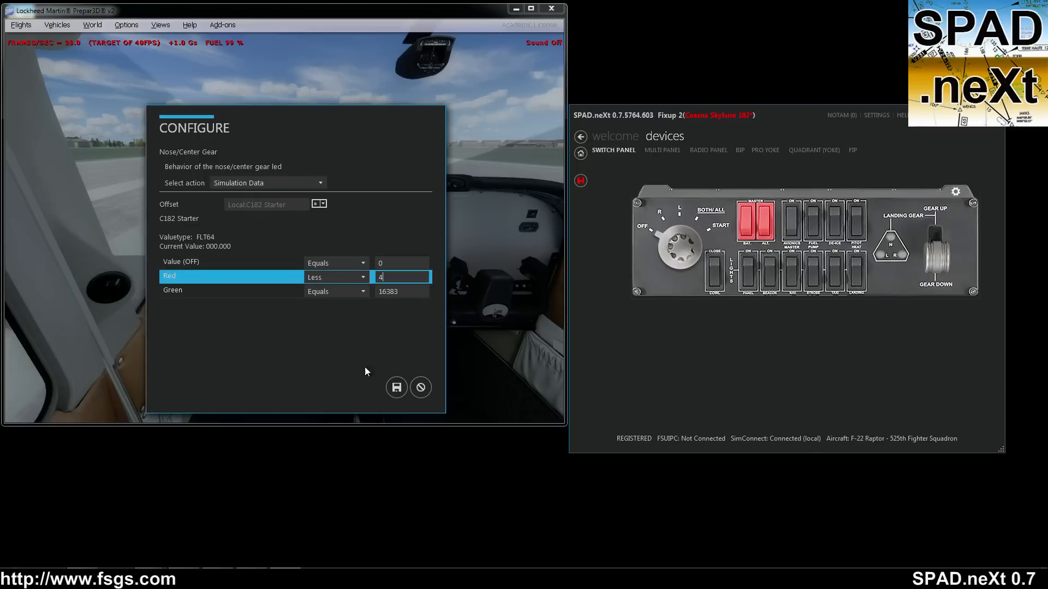
click(343, 278)
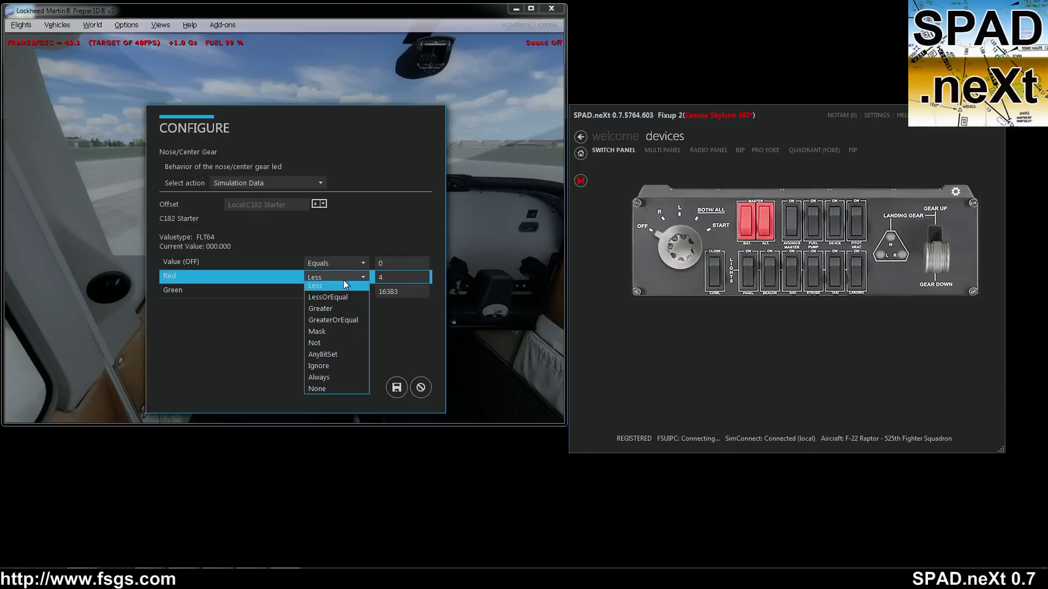
click(336, 290)
click(337, 291)
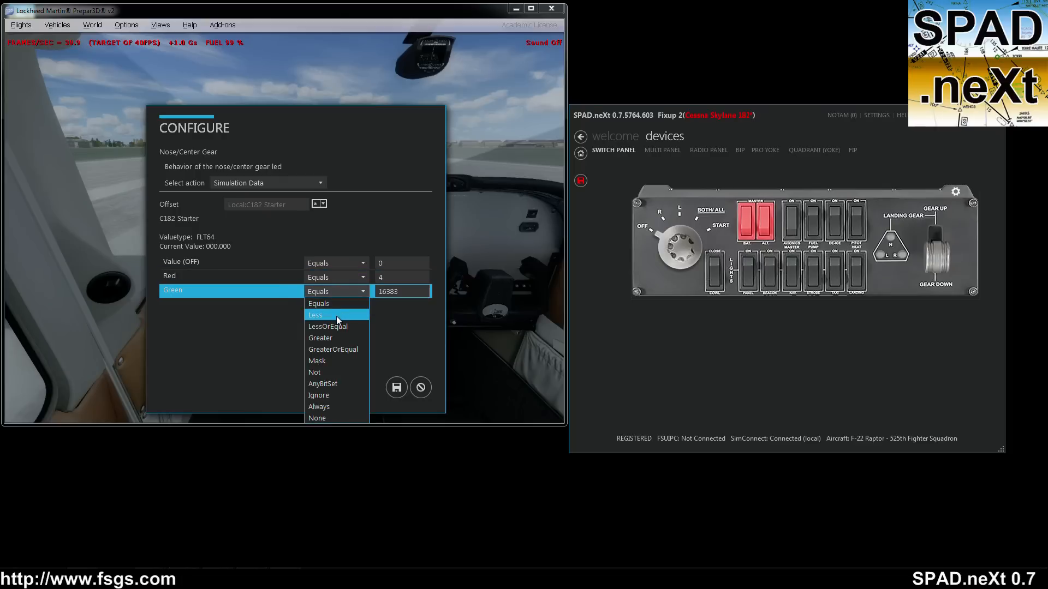
click(336, 316)
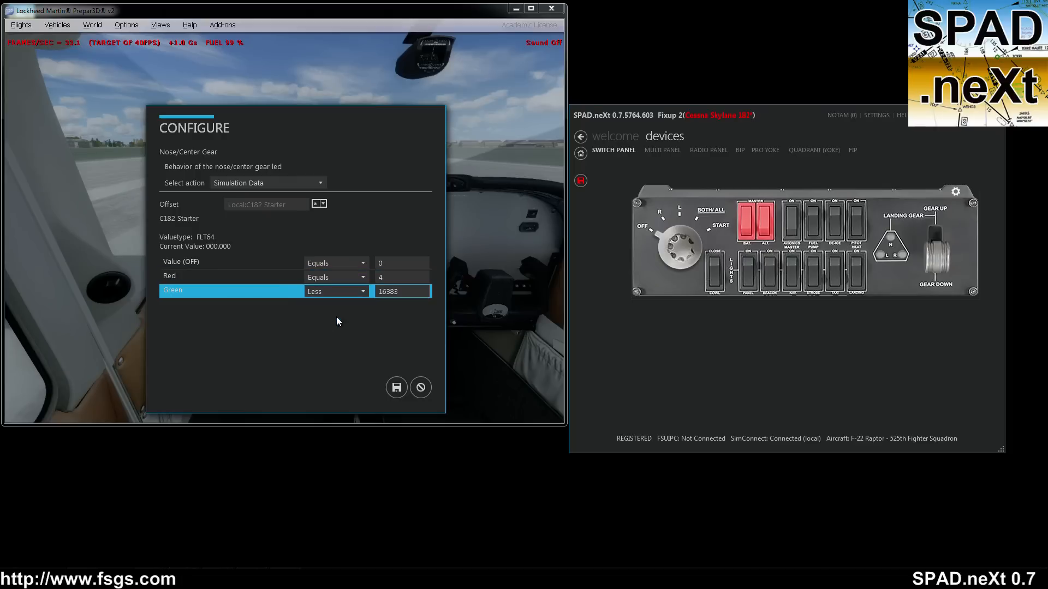
double_click(404, 292)
text(4)
click(397, 389)
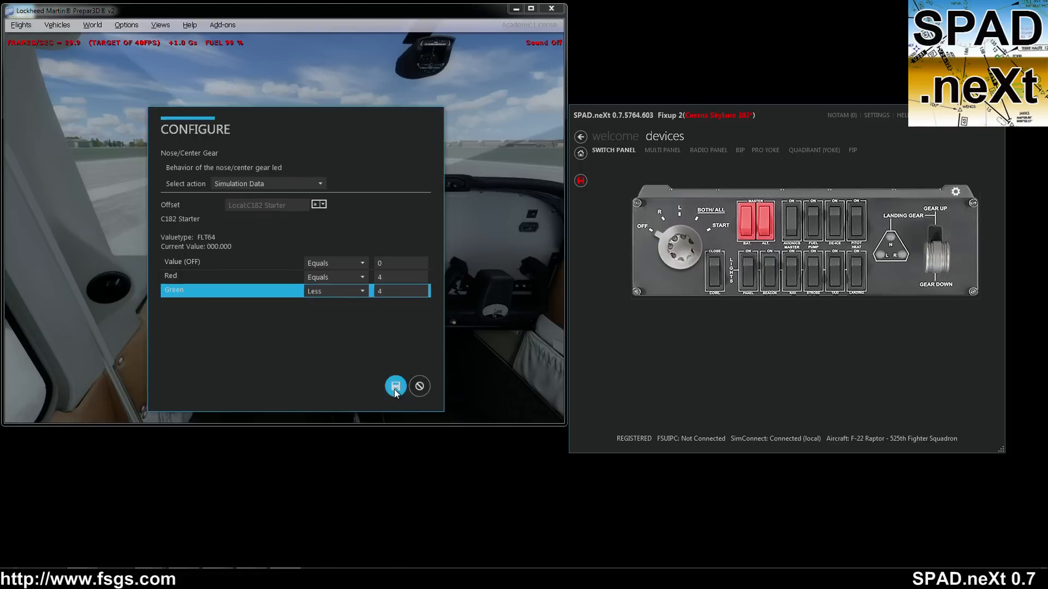